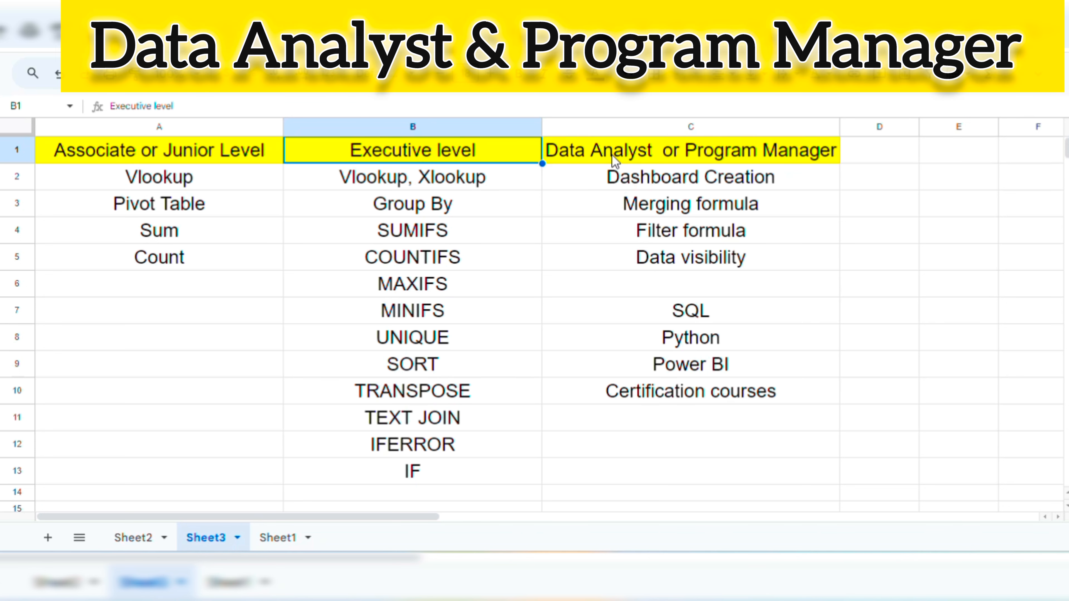
# Step: Review the skills listed under Associate or Junior Level, from Vlookup to Count
pyautogui.click(219, 150)
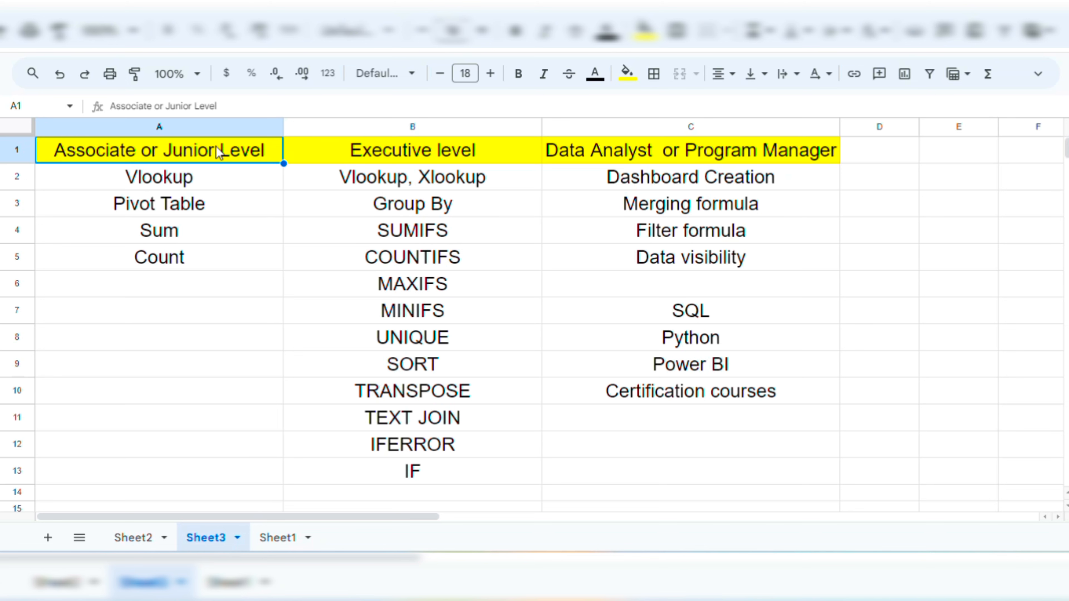
pyautogui.press('Down')
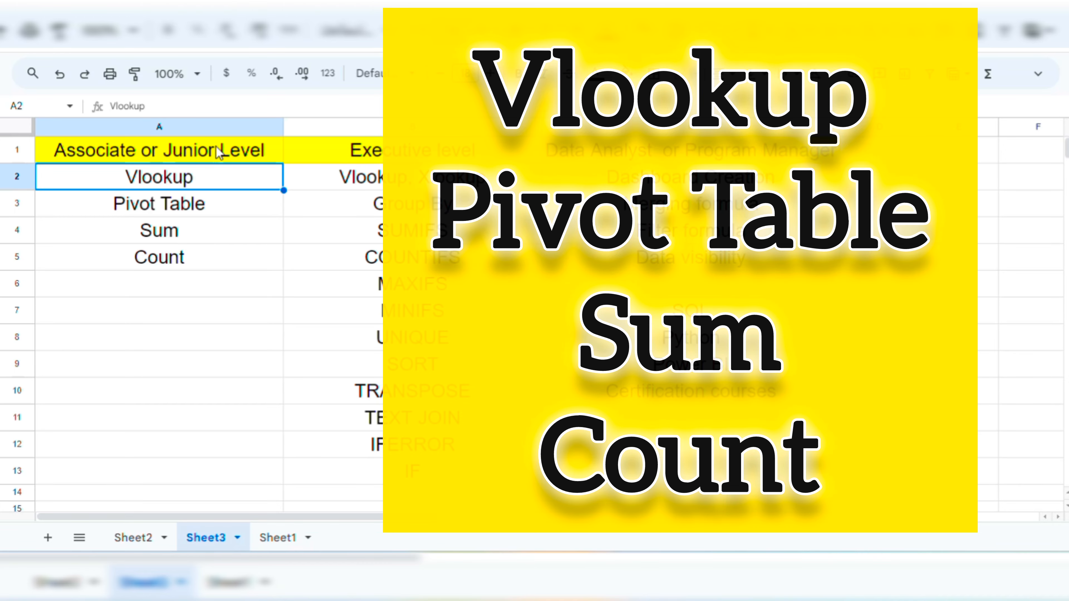
pyautogui.press('Down')
pyautogui.press('Down')
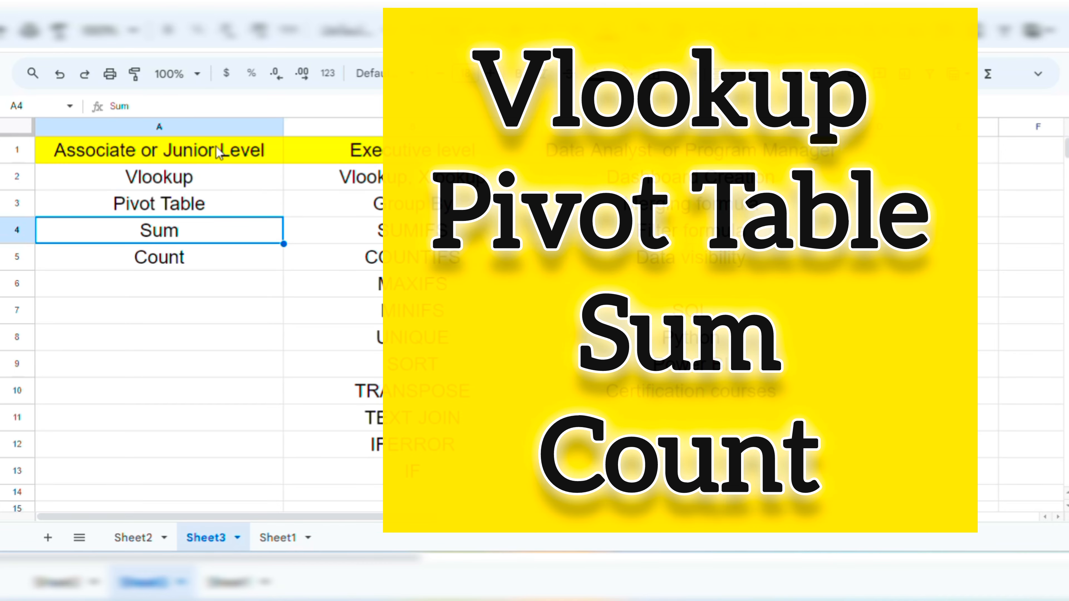
pyautogui.press('Down')
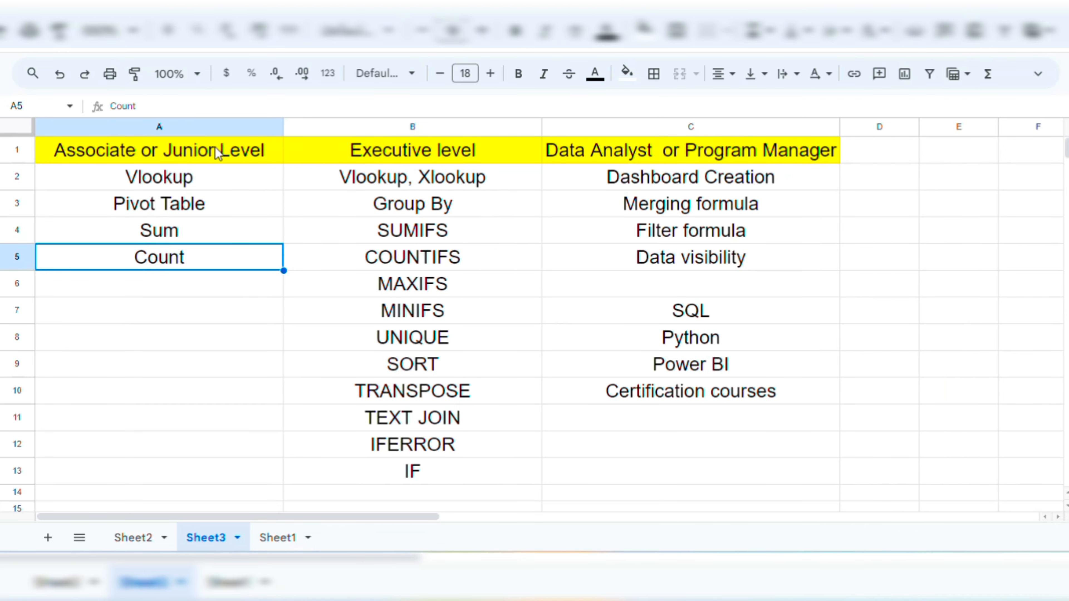
pyautogui.moveTo(226, 175); pyautogui.dragTo(240, 258)
pyautogui.click(313, 230)
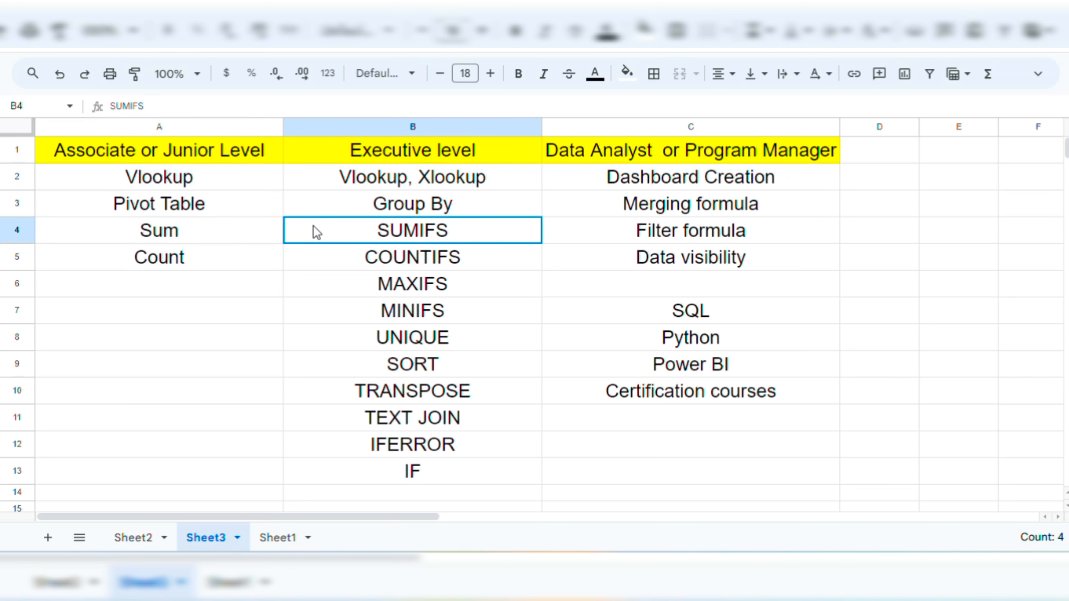
pyautogui.click(220, 183)
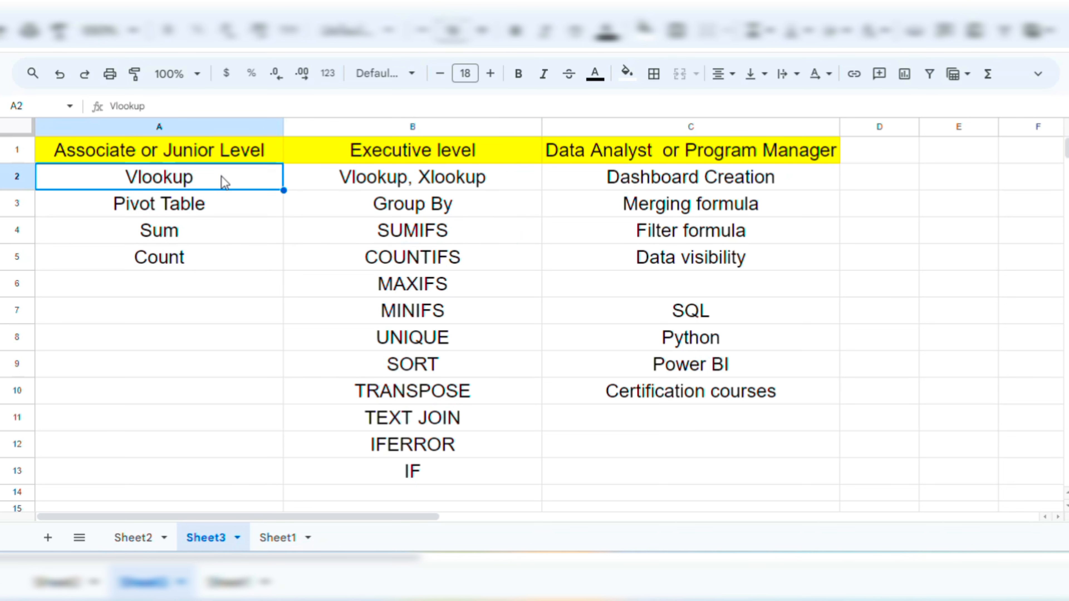
# Step: Go through the Executive level skills one by one, from the lookup functions down to IF
pyautogui.click(443, 152)
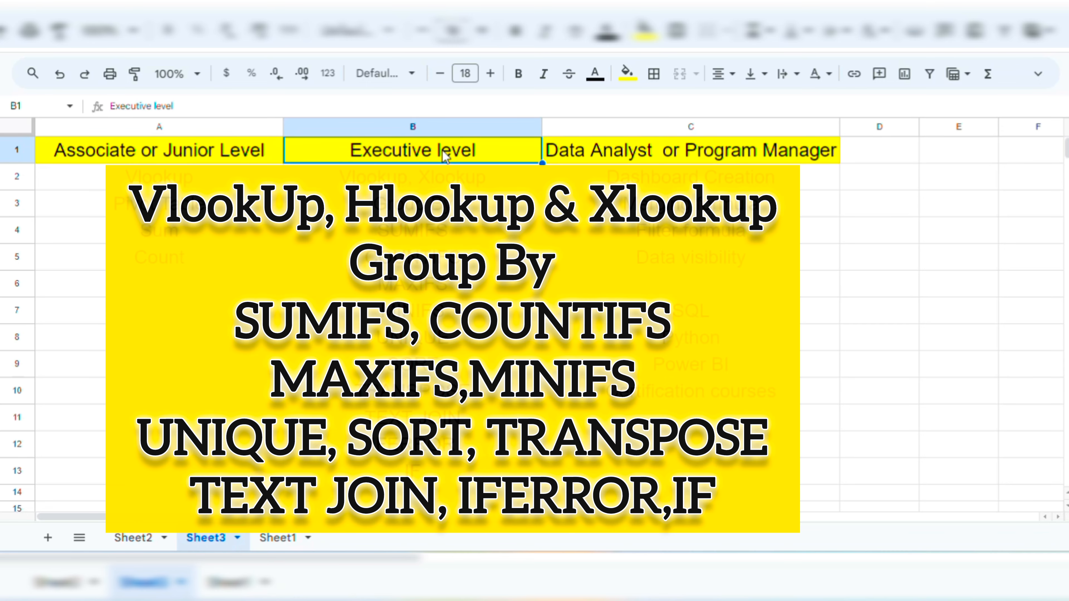
pyautogui.press('Down')
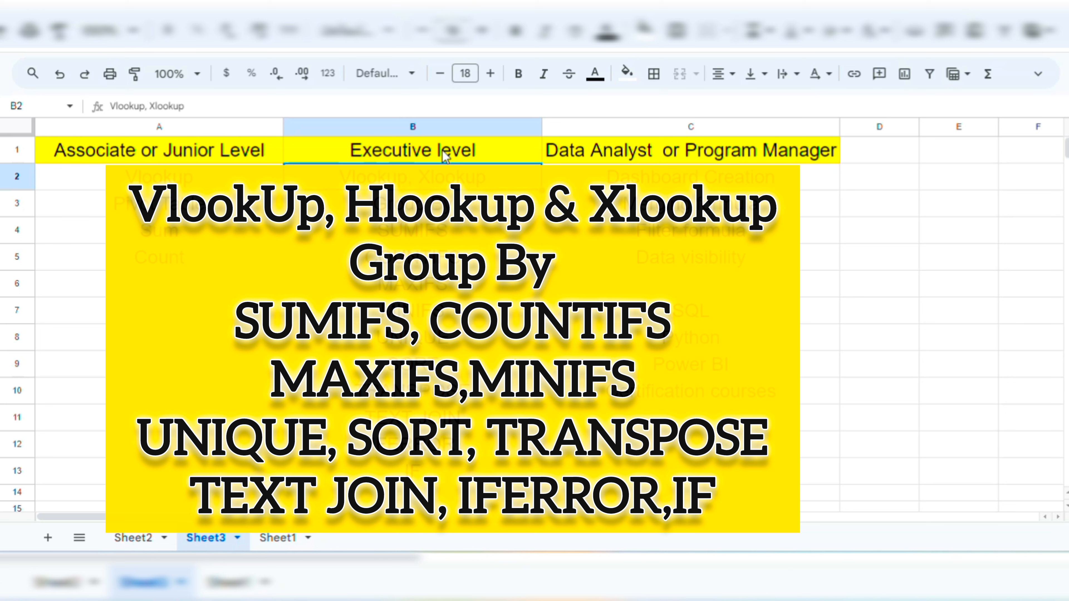
pyautogui.press('Down')
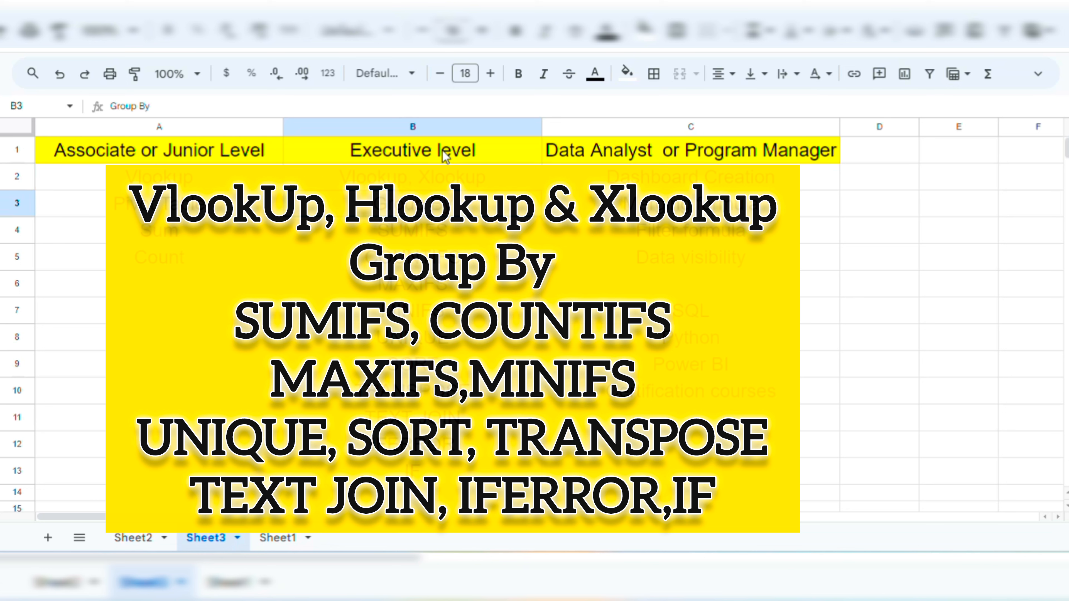
pyautogui.press('Down')
pyautogui.press('Down')
pyautogui.press('Down')
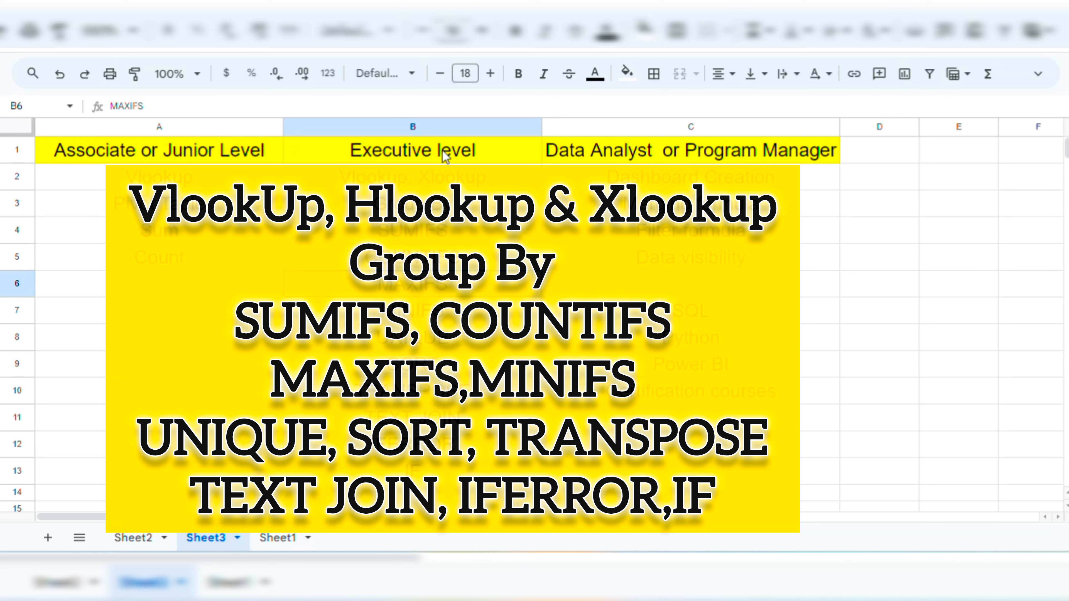
pyautogui.press('Down')
pyautogui.press('Down')
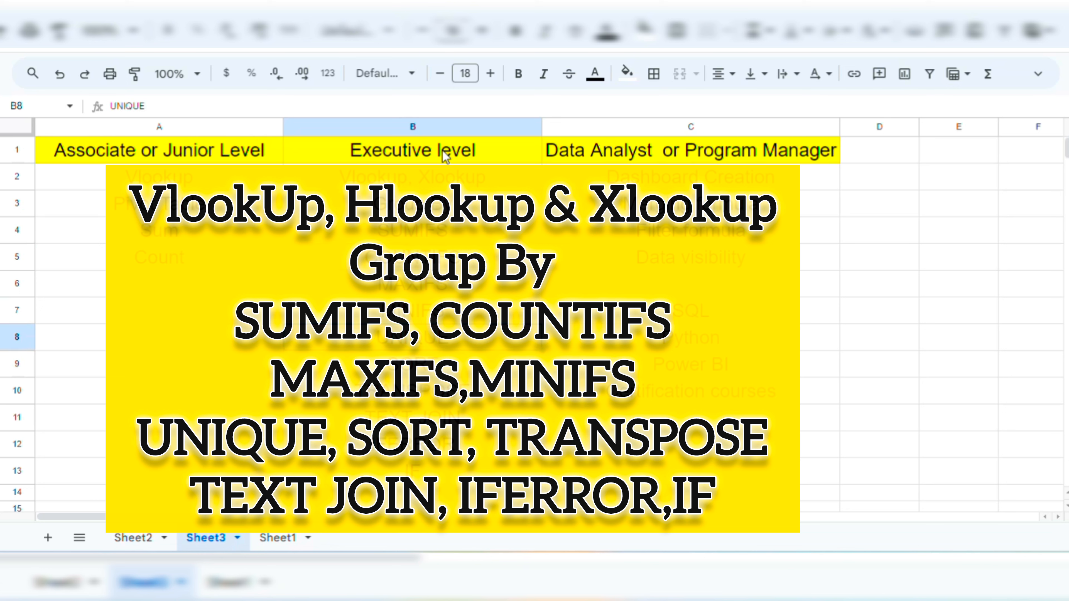
pyautogui.press('Down')
pyautogui.press('Down')
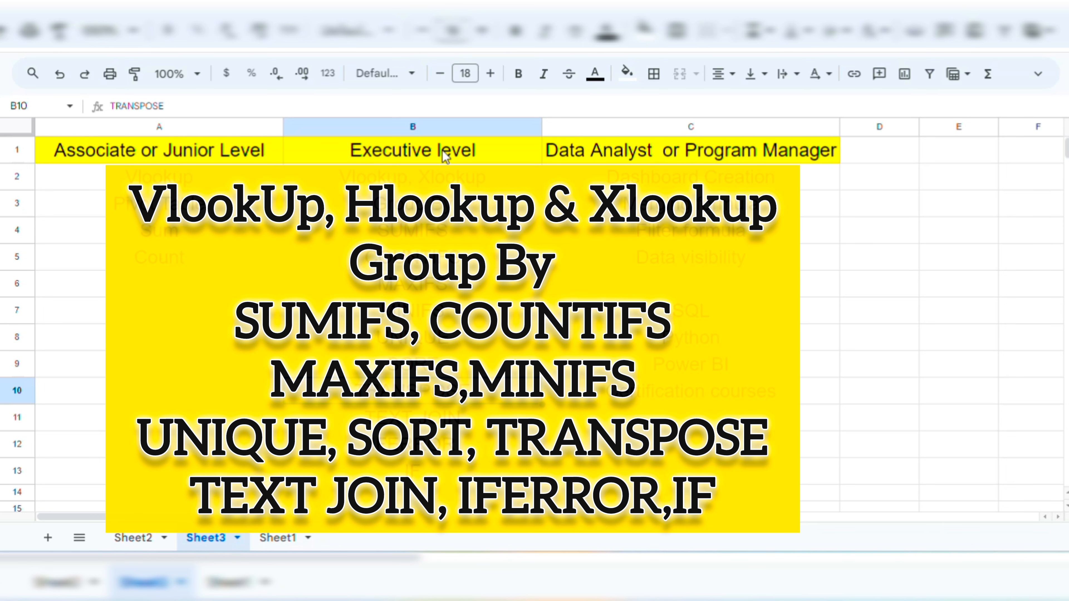
pyautogui.press('Down')
pyautogui.press('Down')
pyautogui.press('Down')
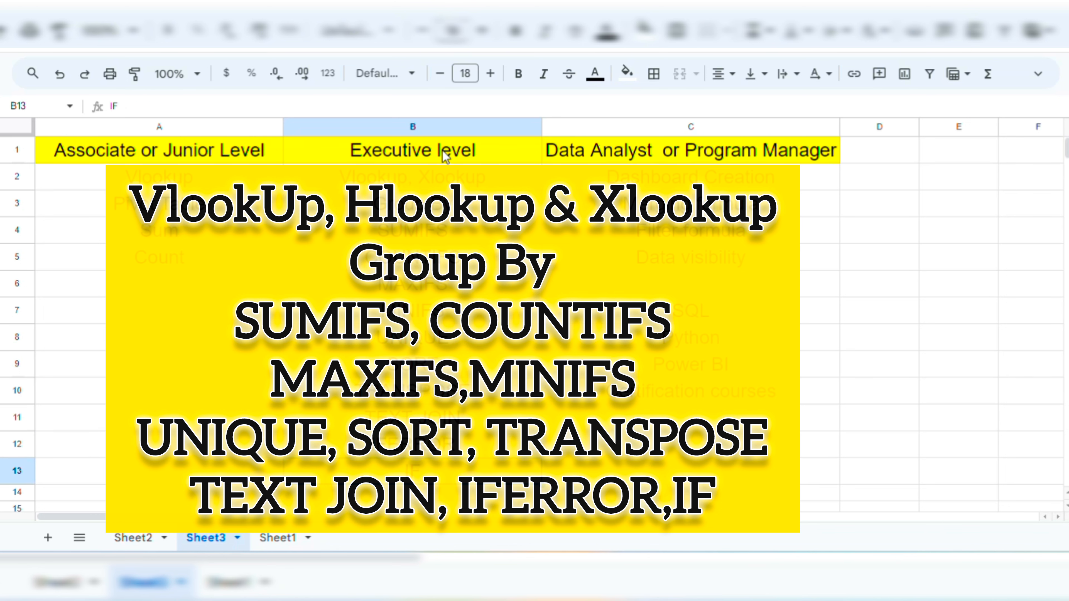
# Step: Go through the Data Analyst or Program Manager skills, from Dashboard Creation down to Certification courses
pyautogui.click(675, 154)
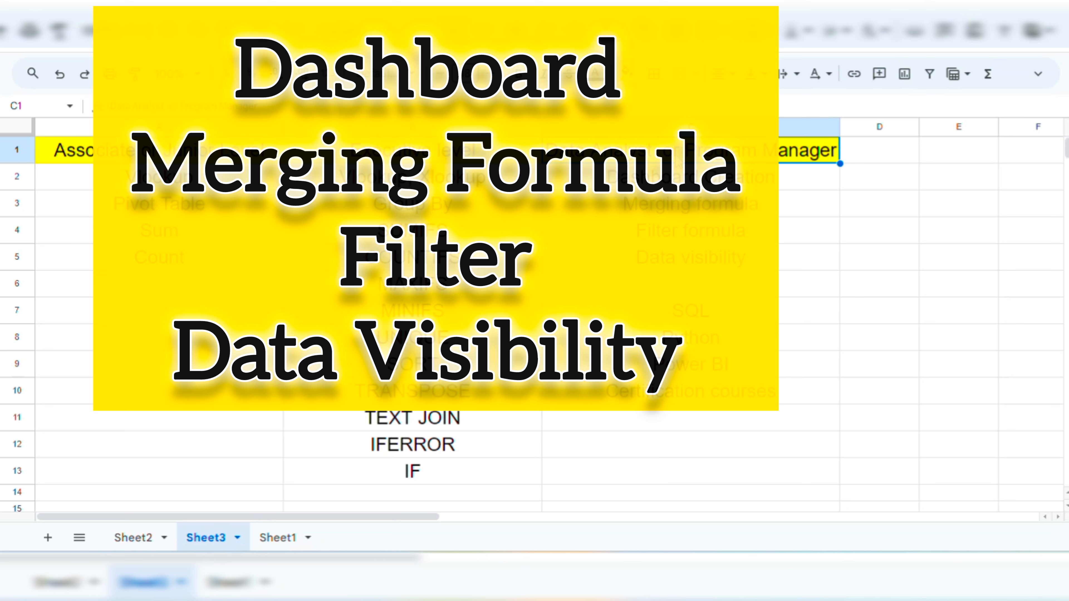
pyautogui.click(809, 177)
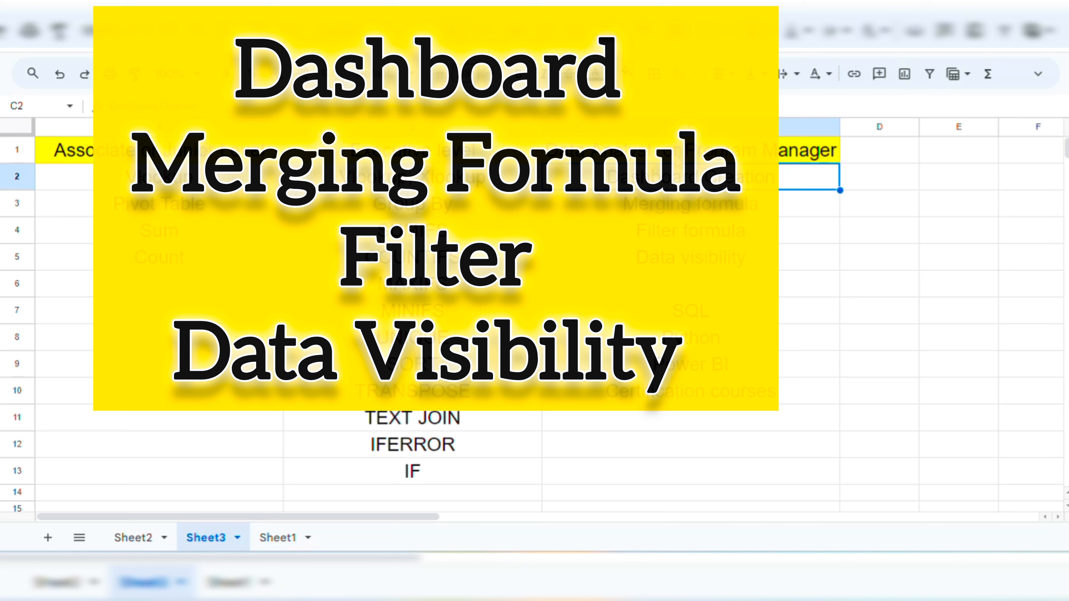
pyautogui.click(809, 204)
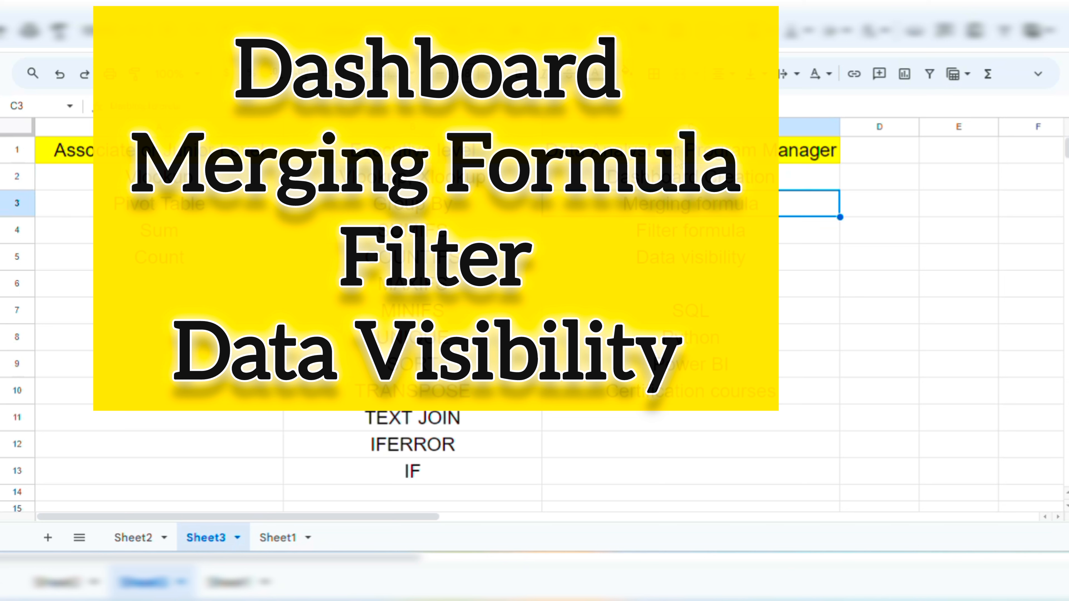
pyautogui.click(809, 230)
pyautogui.click(809, 257)
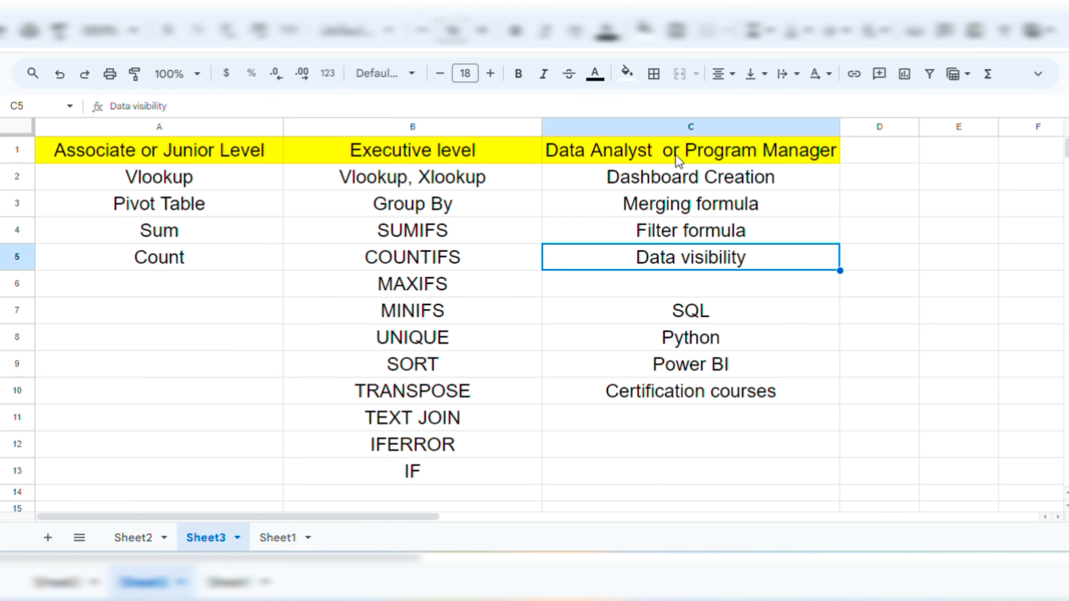
pyautogui.press('Down')
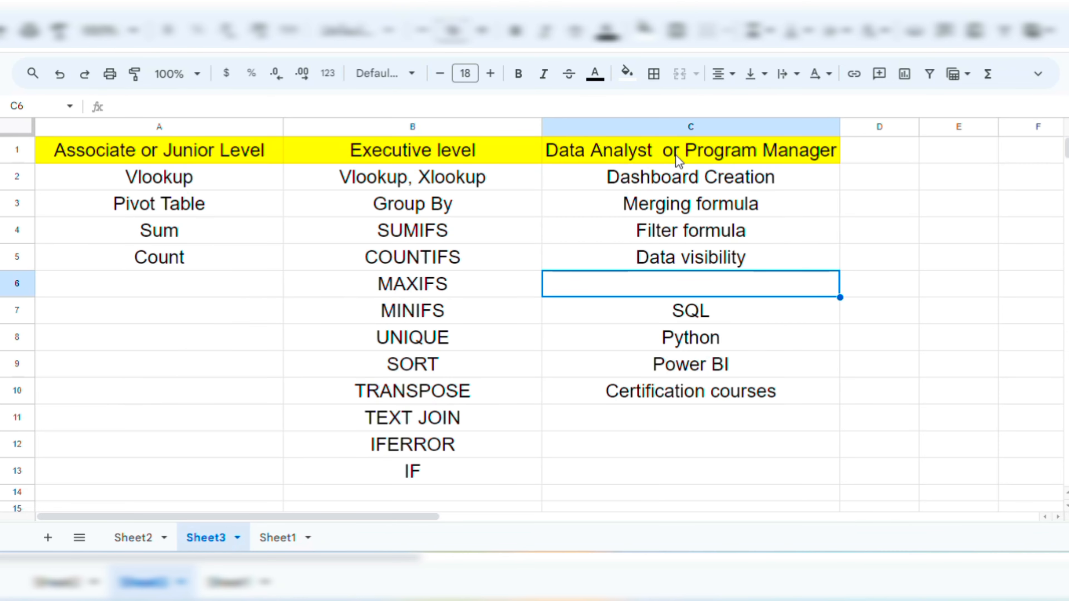
pyautogui.press('Down')
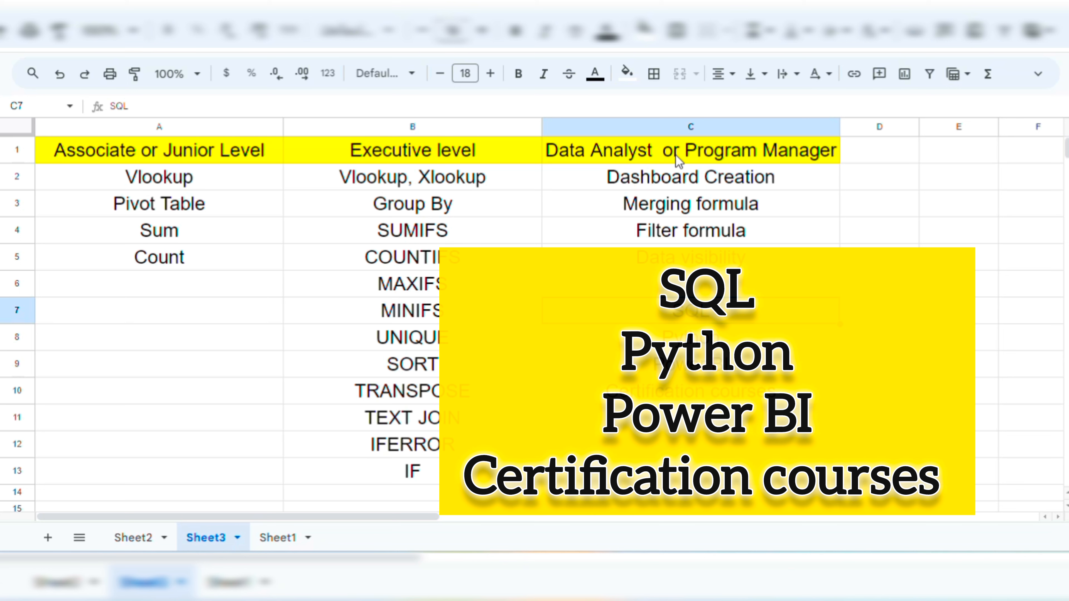
pyautogui.press('Down')
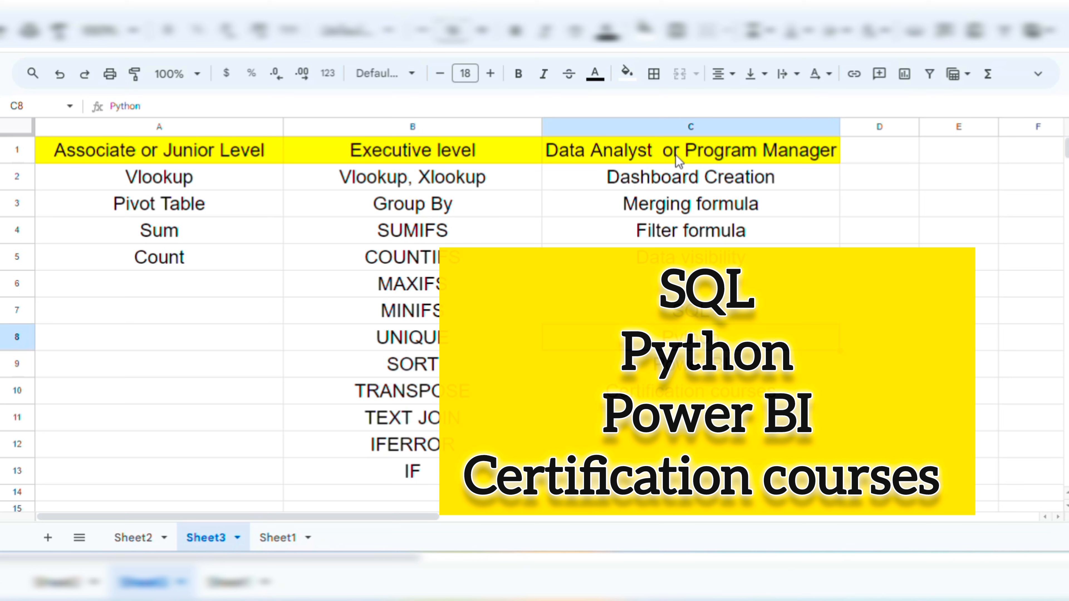
pyautogui.press('Down')
pyautogui.press('Down')
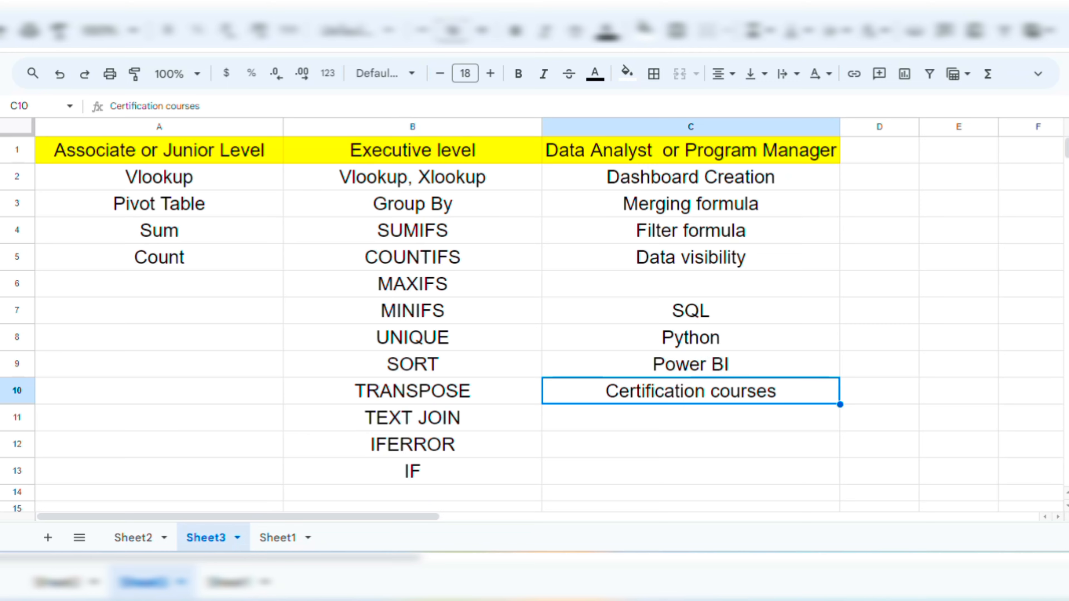
# Step: Look briefly at the data on Sheet1 and return to the Vlookup entry in the junior-level list on Sheet3
pyautogui.click(281, 539)
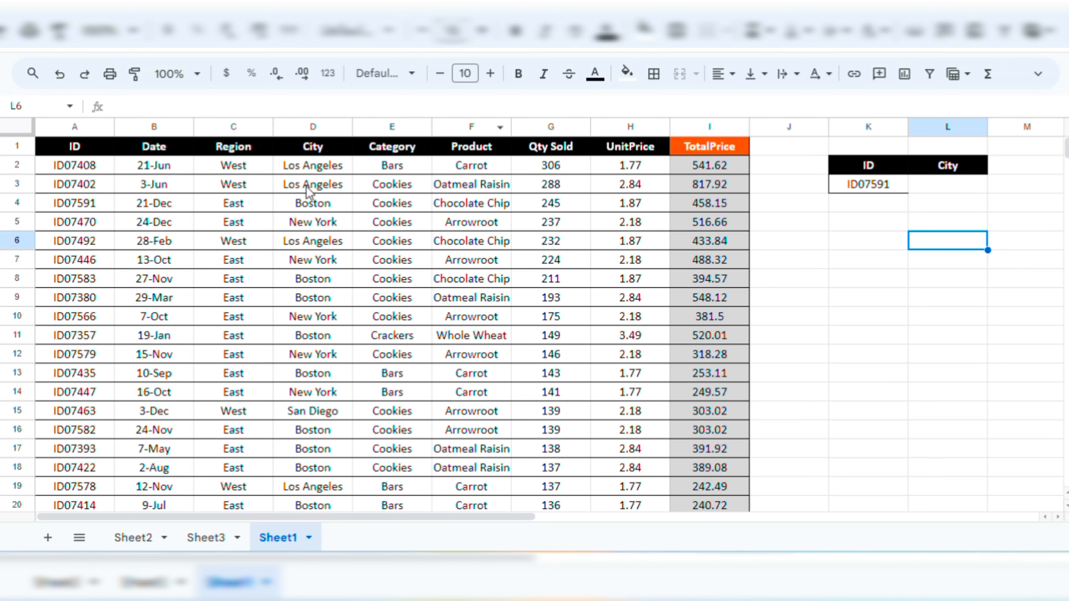
pyautogui.click(188, 543)
pyautogui.click(136, 175)
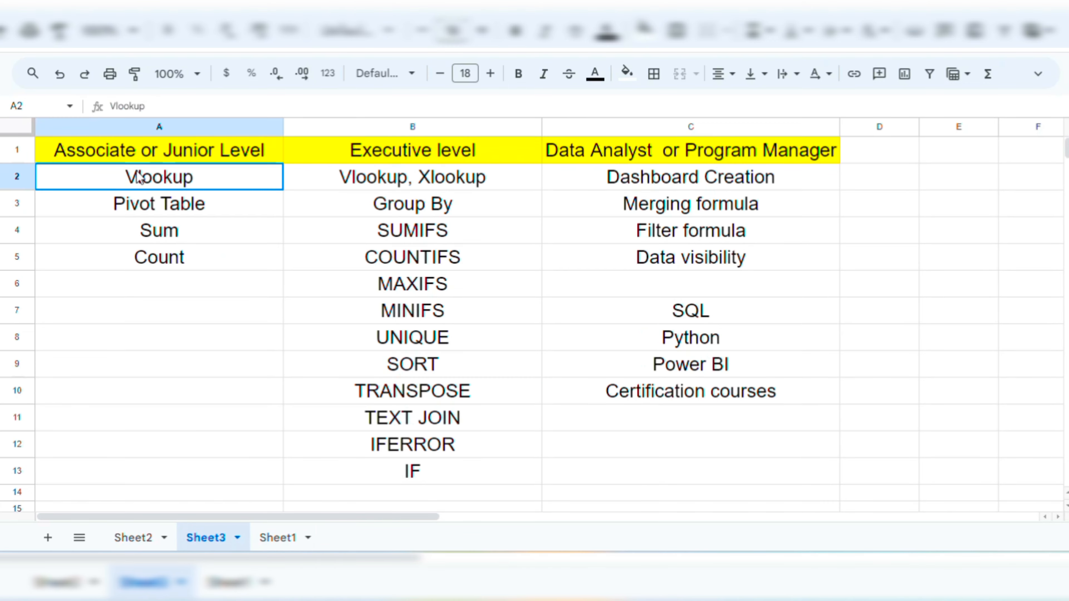
# Step: Open Sheet1 and examine the sales table and the small ID and City lookup table beside it
pyautogui.click(279, 538)
pyautogui.click(837, 173)
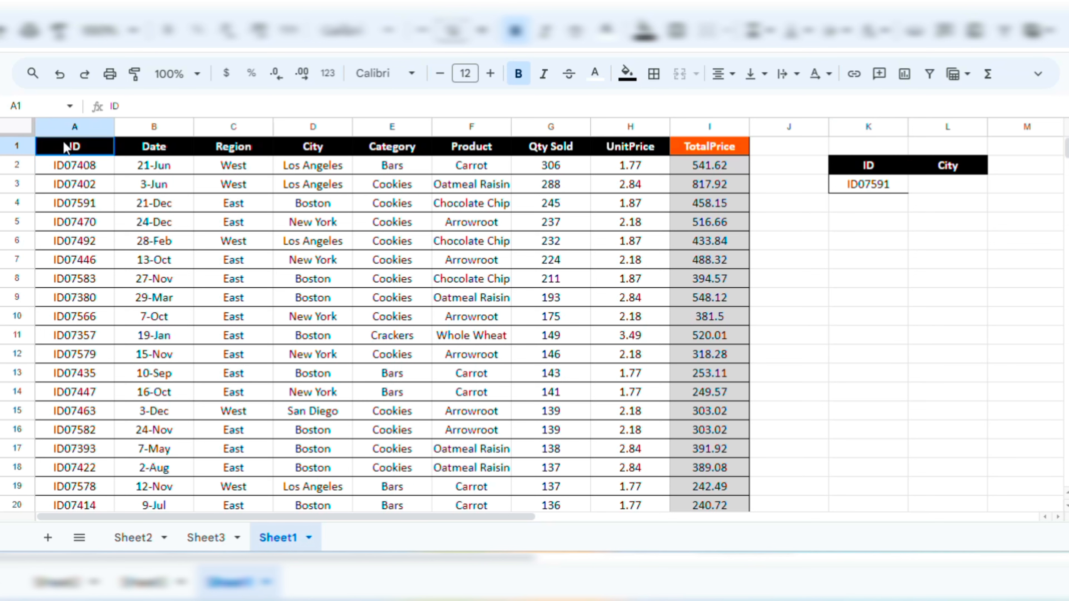
pyautogui.moveTo(67, 146); pyautogui.dragTo(708, 279)
pyautogui.click(982, 285)
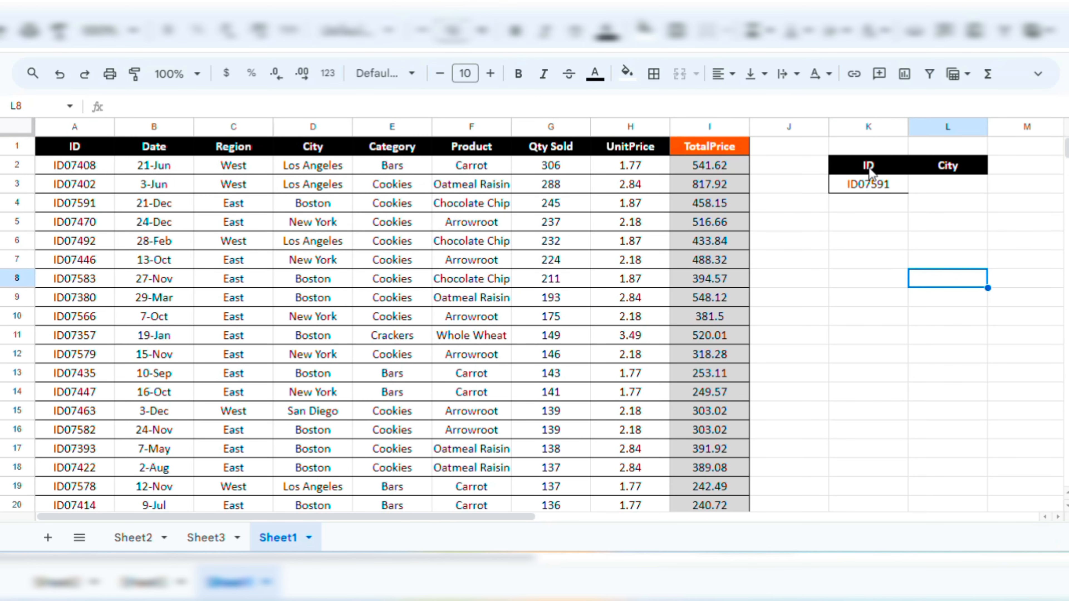
pyautogui.click(882, 166)
pyautogui.click(974, 170)
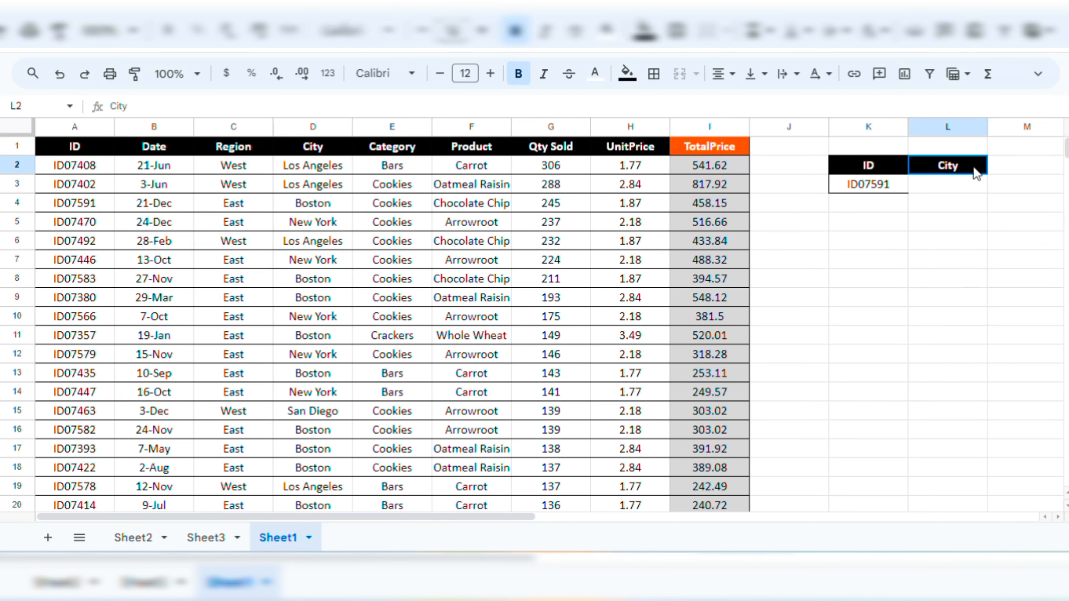
pyautogui.click(862, 193)
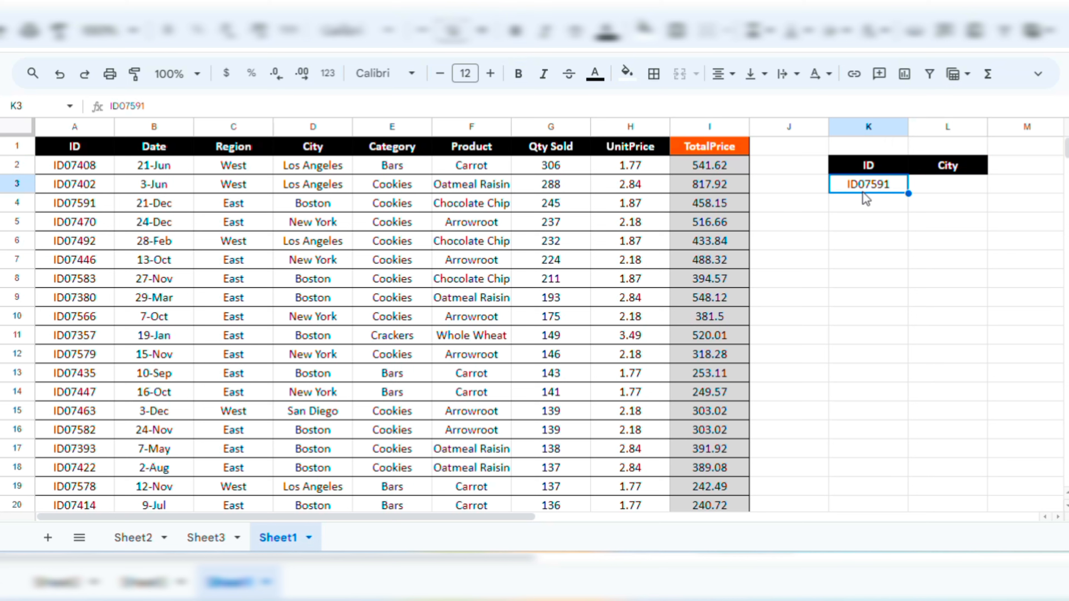
# Step: In cell L3, enter =VLOOKUP(K3,A:D,4,0) to retrieve the city for the ID in K3
pyautogui.click(936, 191)
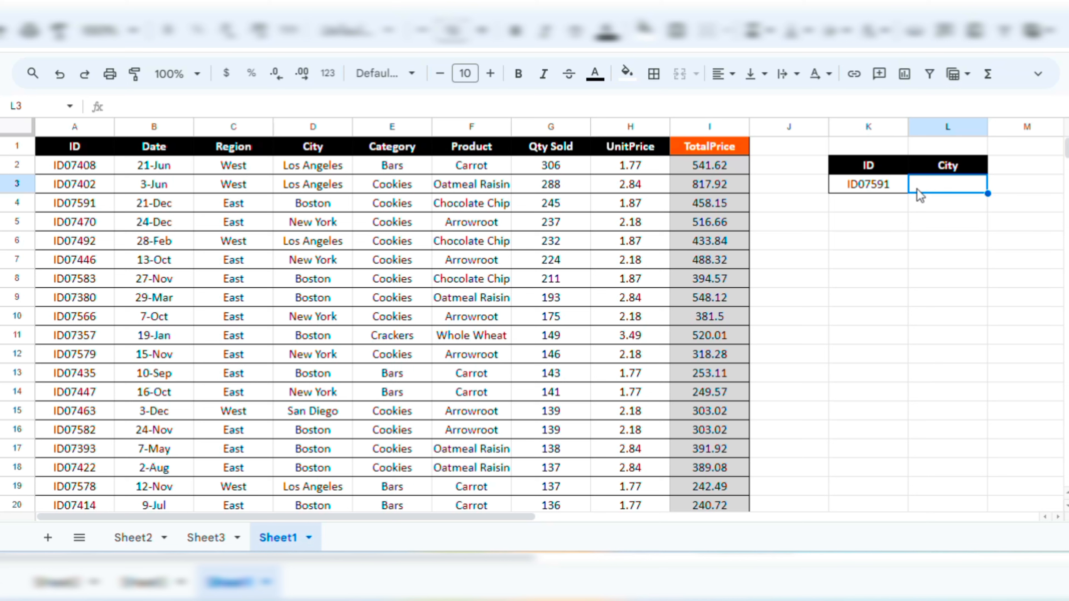
pyautogui.write('=')
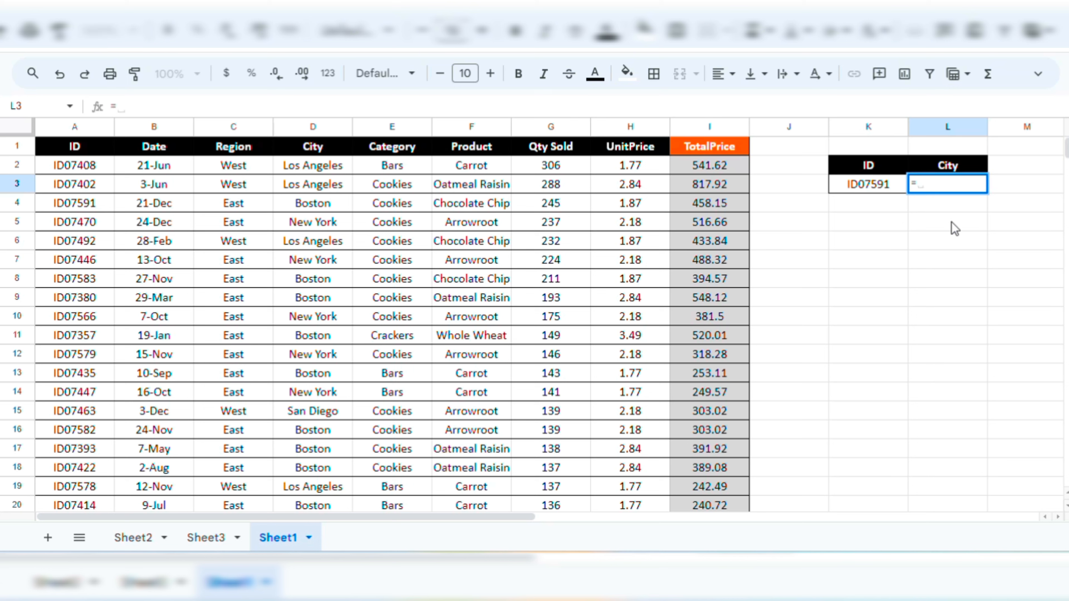
pyautogui.write('VLOO')
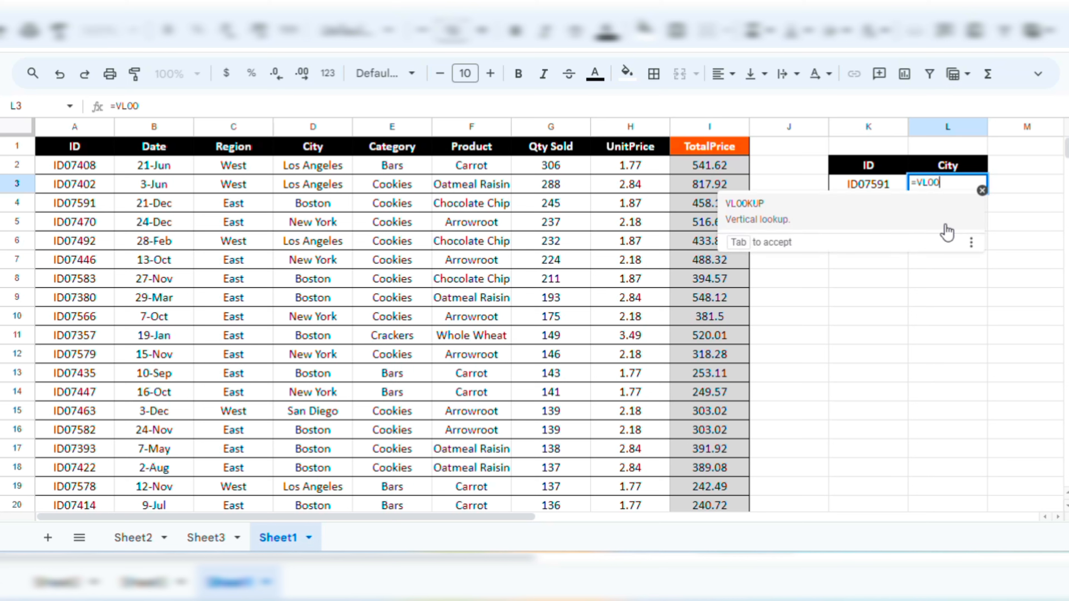
pyautogui.click(770, 211)
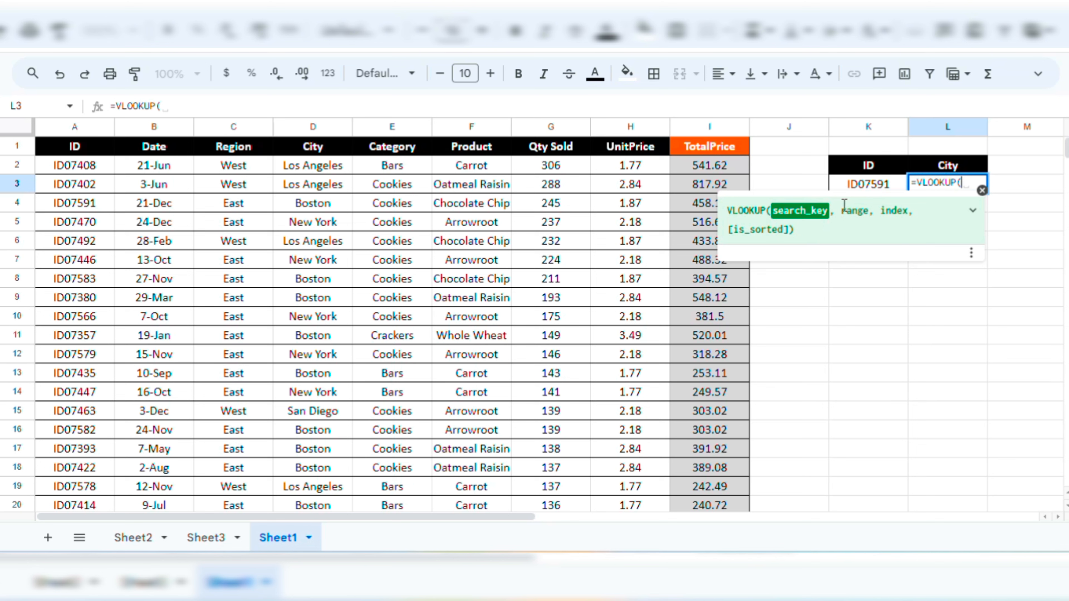
pyautogui.click(897, 185)
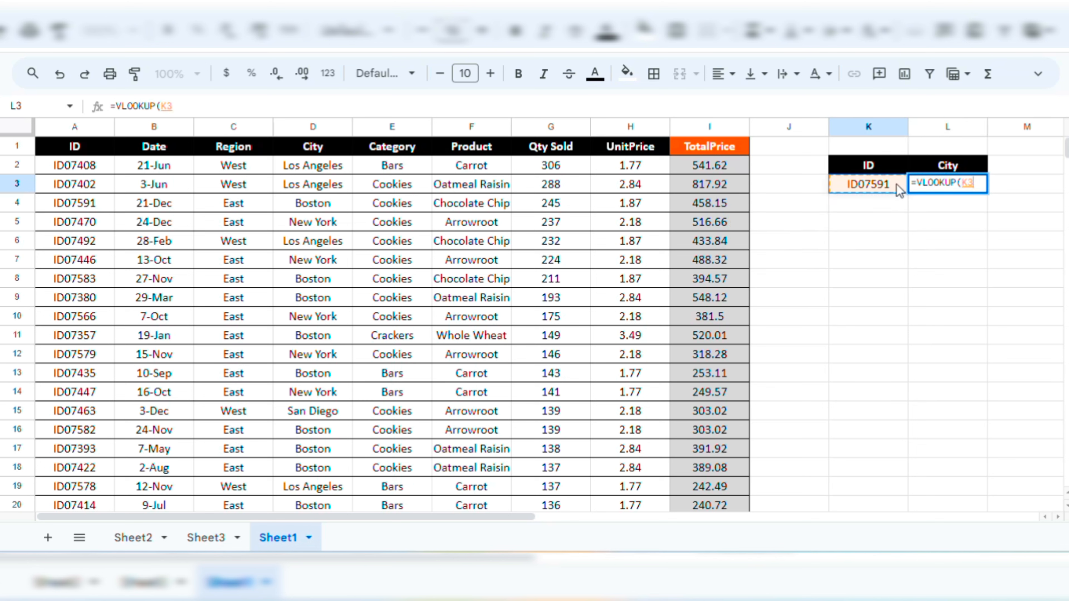
pyautogui.write(',')
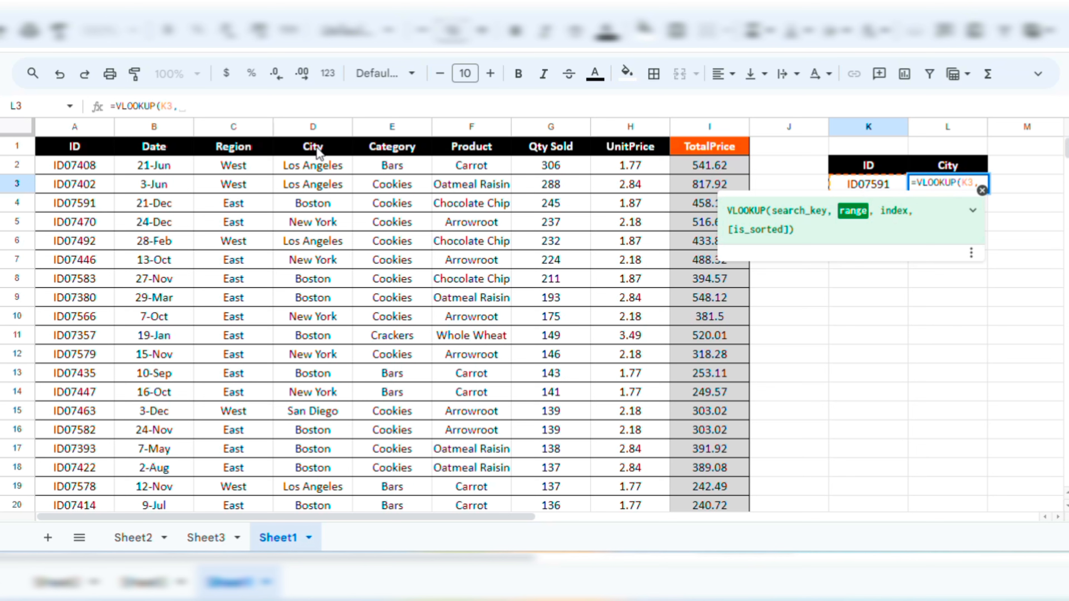
pyautogui.moveTo(84, 126); pyautogui.dragTo(310, 132)
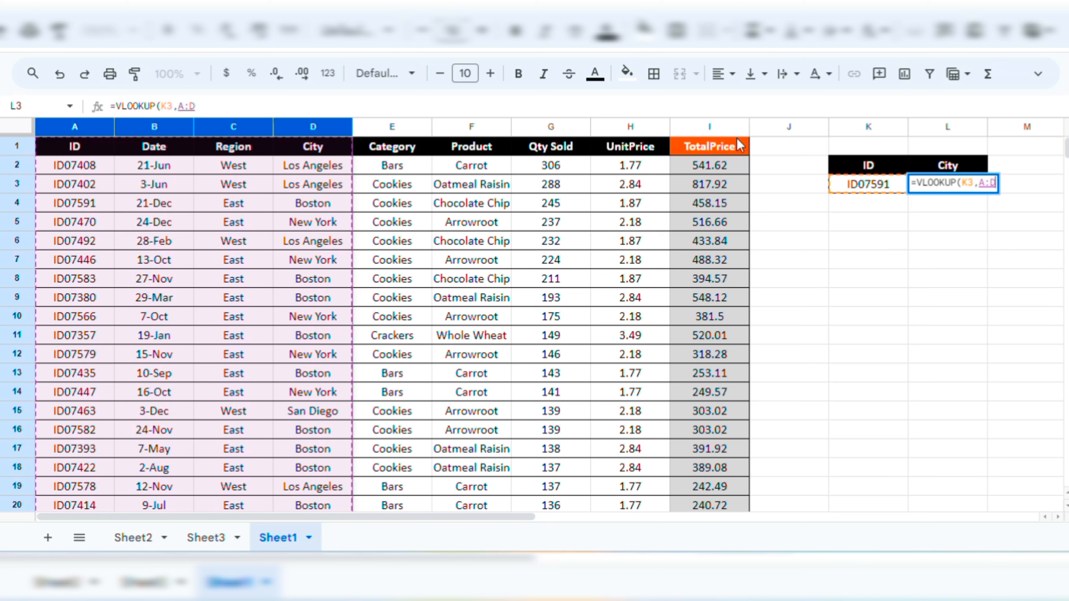
pyautogui.write(',')
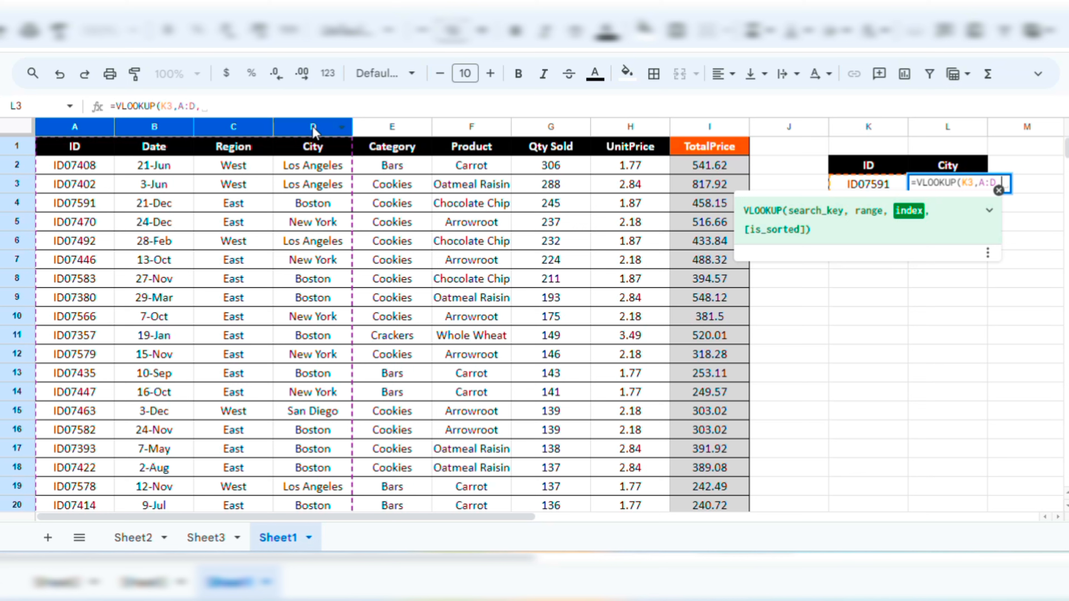
pyautogui.write('4')
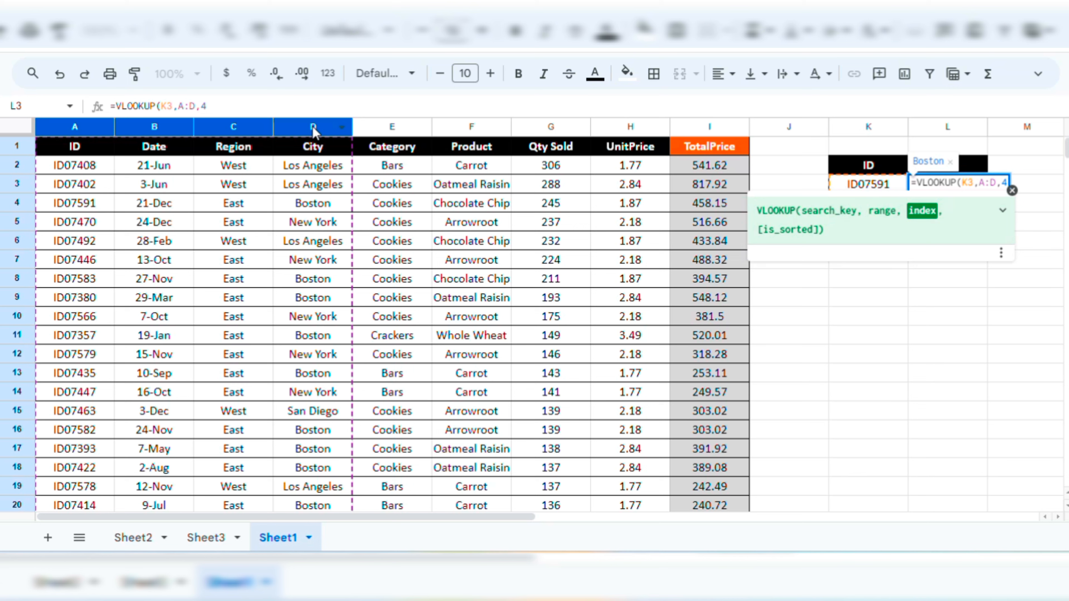
pyautogui.write(',')
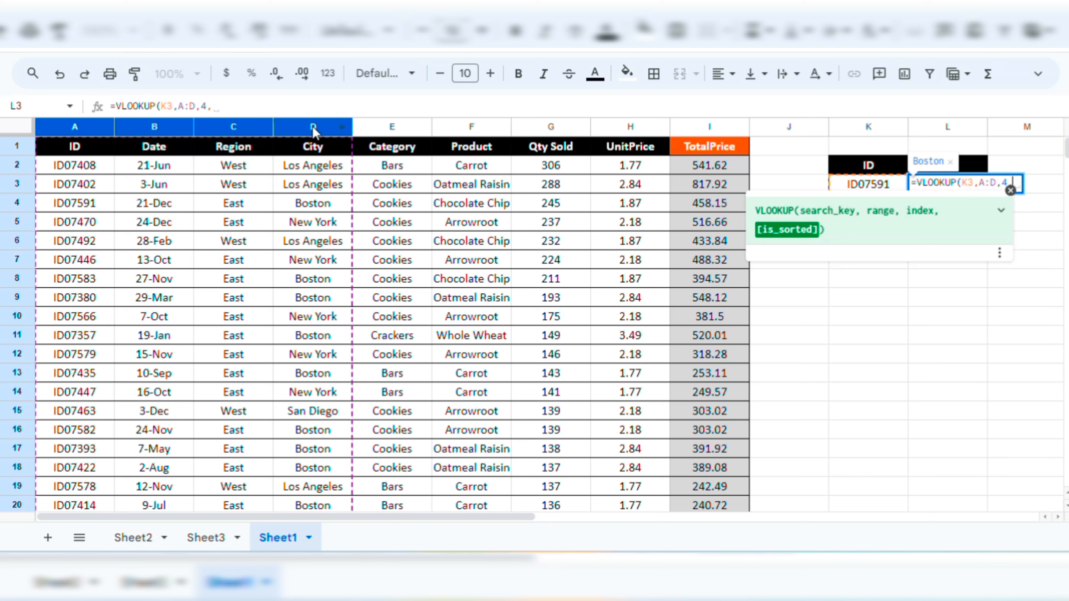
pyautogui.write('0')
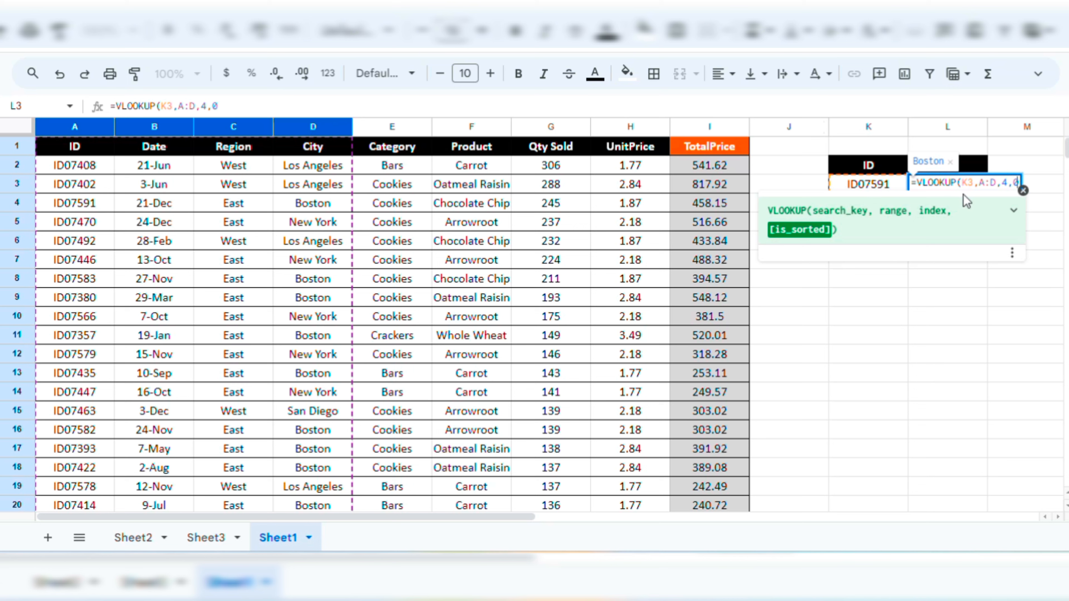
pyautogui.write(')')
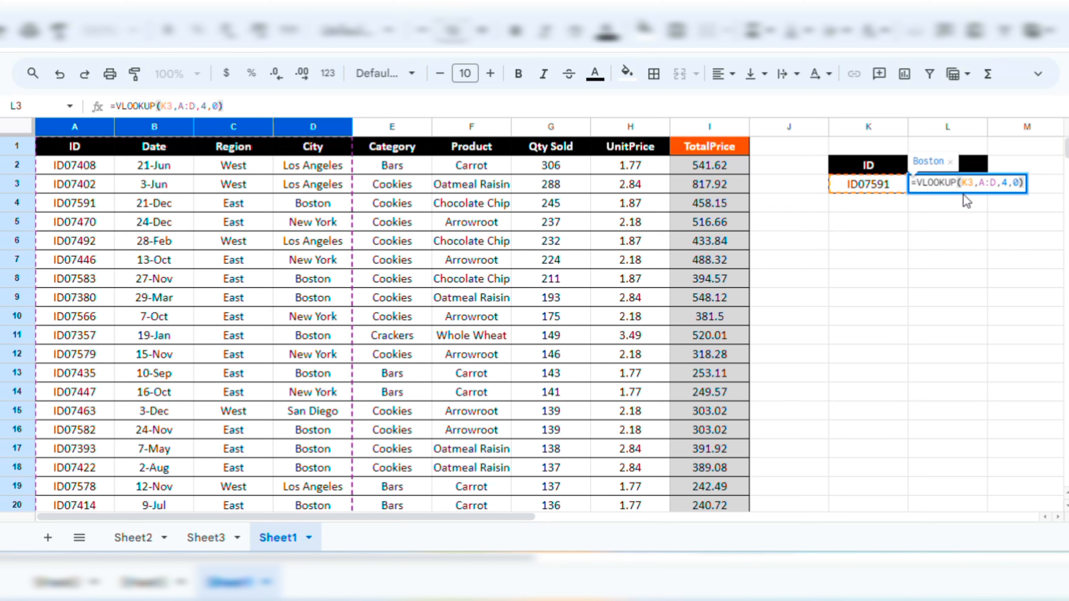
pyautogui.press('Return')
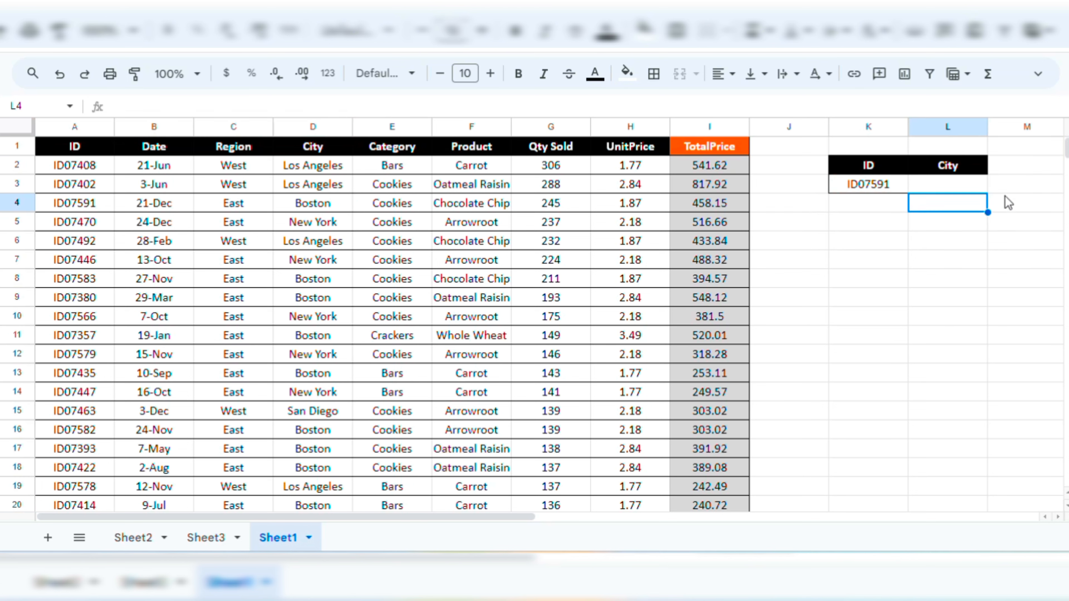
# Step: Check the ID in K3 against the VLOOKUP formula and its result in L3
pyautogui.click(875, 189)
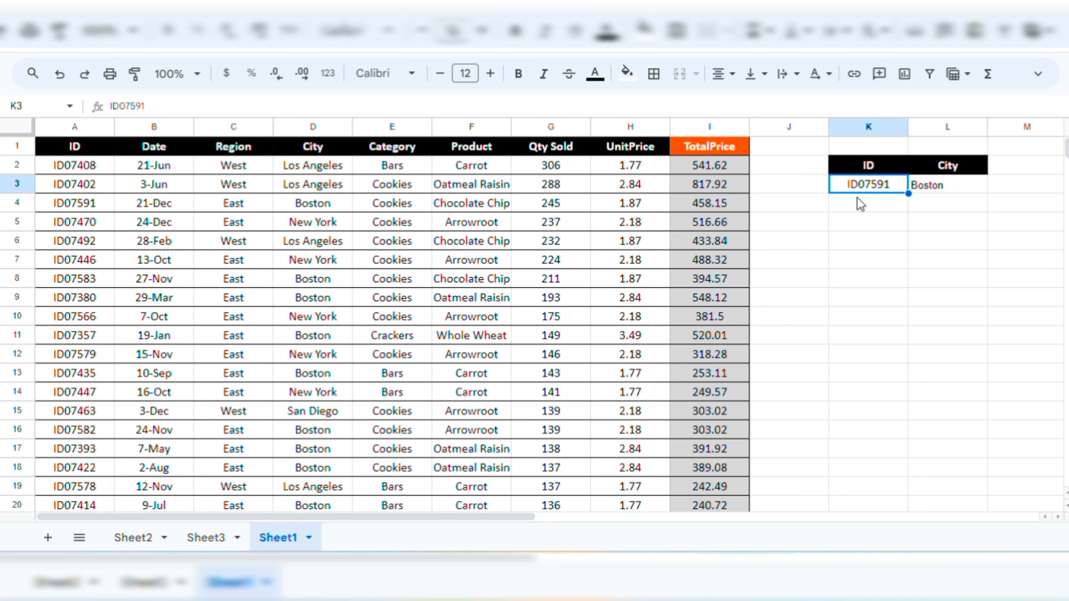
pyautogui.press('Right')
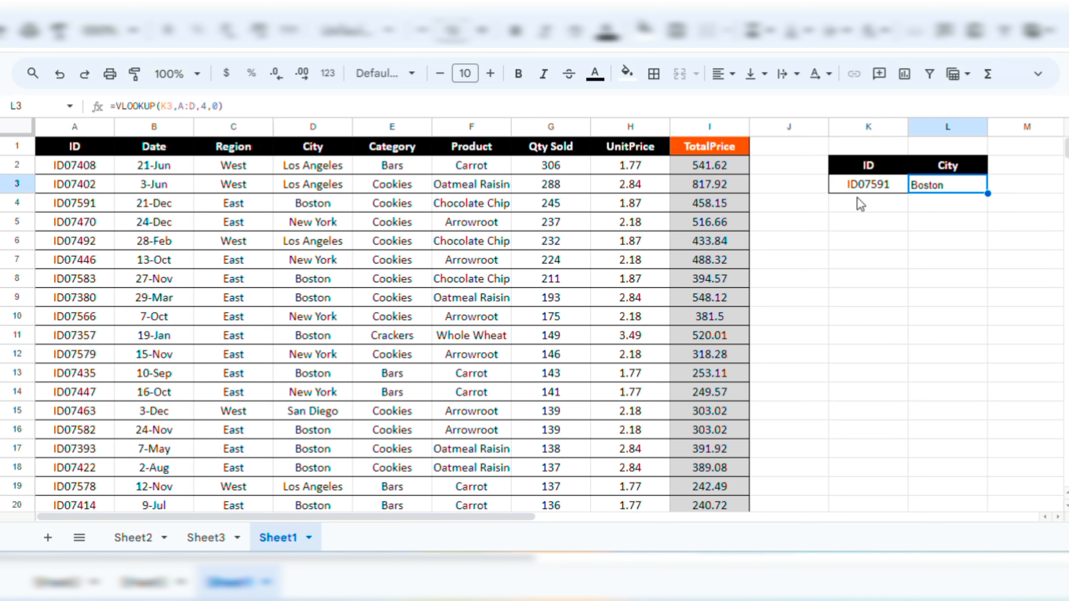
pyautogui.click(795, 171)
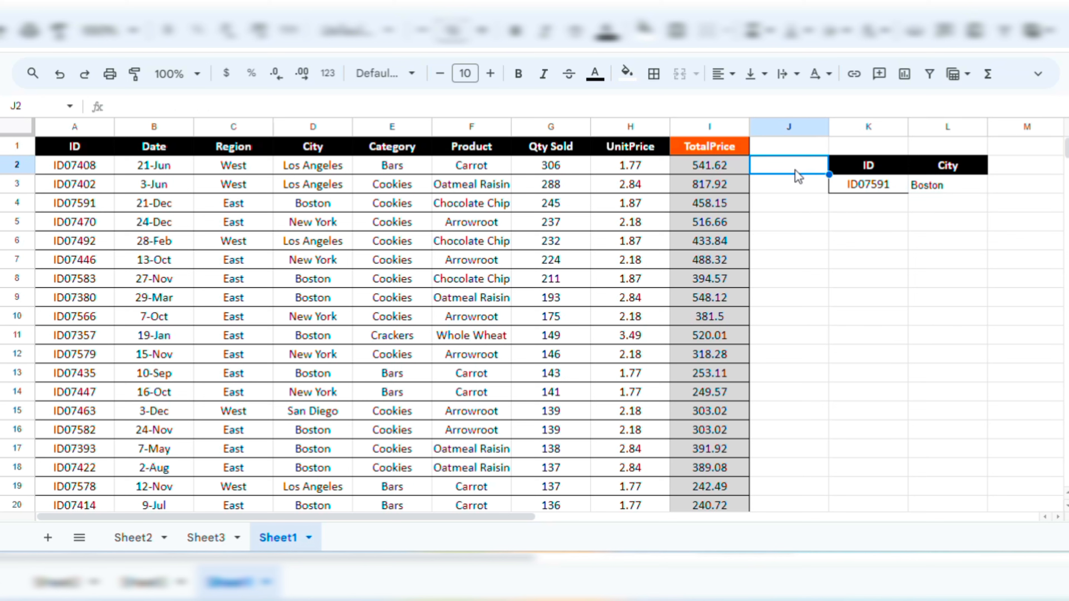
pyautogui.click(849, 222)
pyautogui.press('Right')
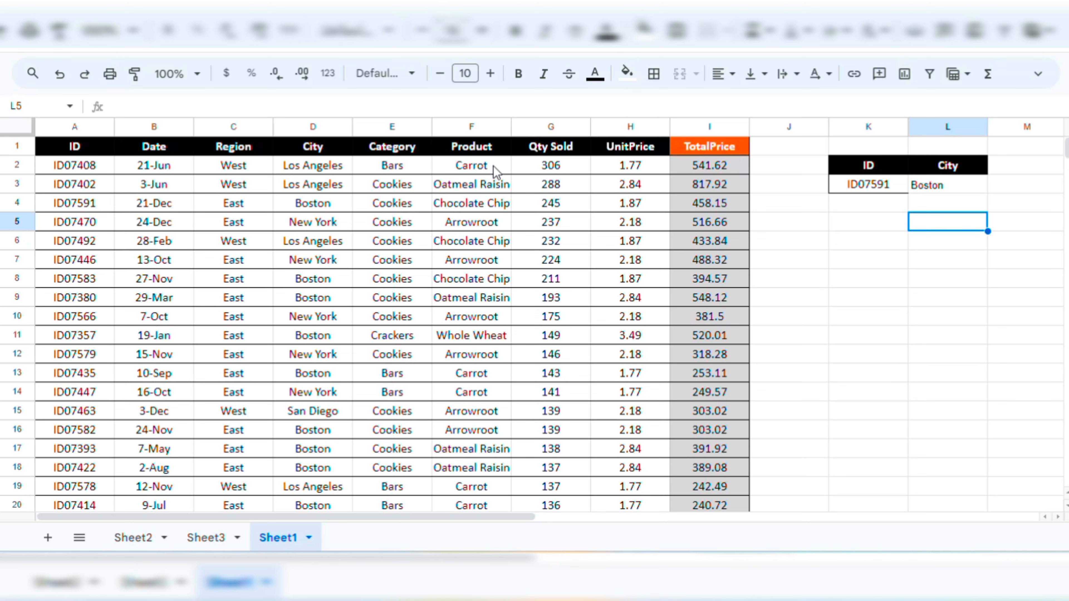
# Step: Look at the Pivot Table entry in the junior-level list on Sheet3 and return to Sheet1
pyautogui.click(213, 538)
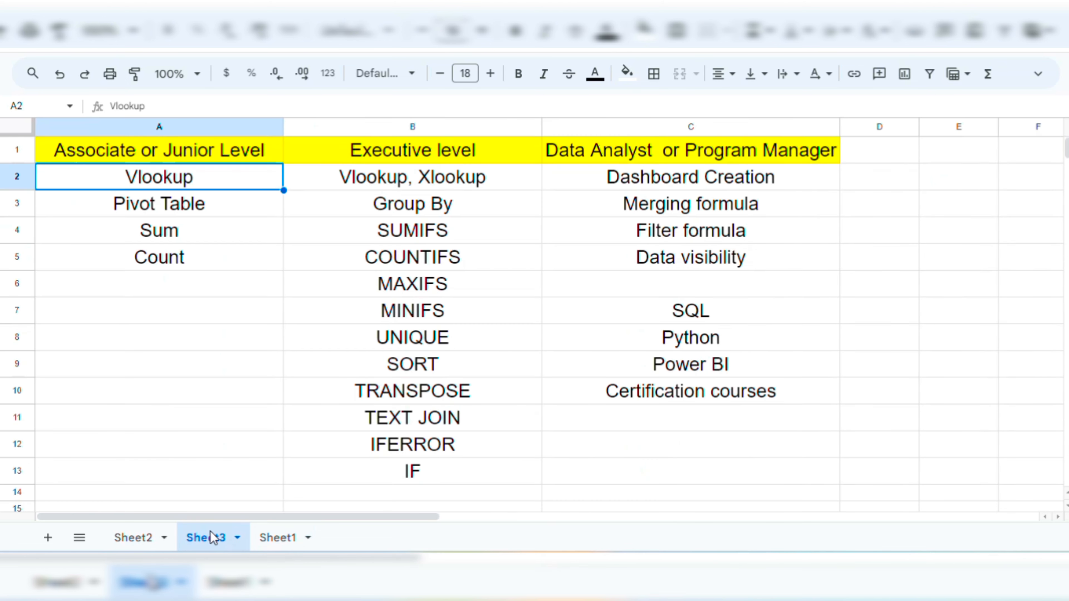
pyautogui.click(134, 217)
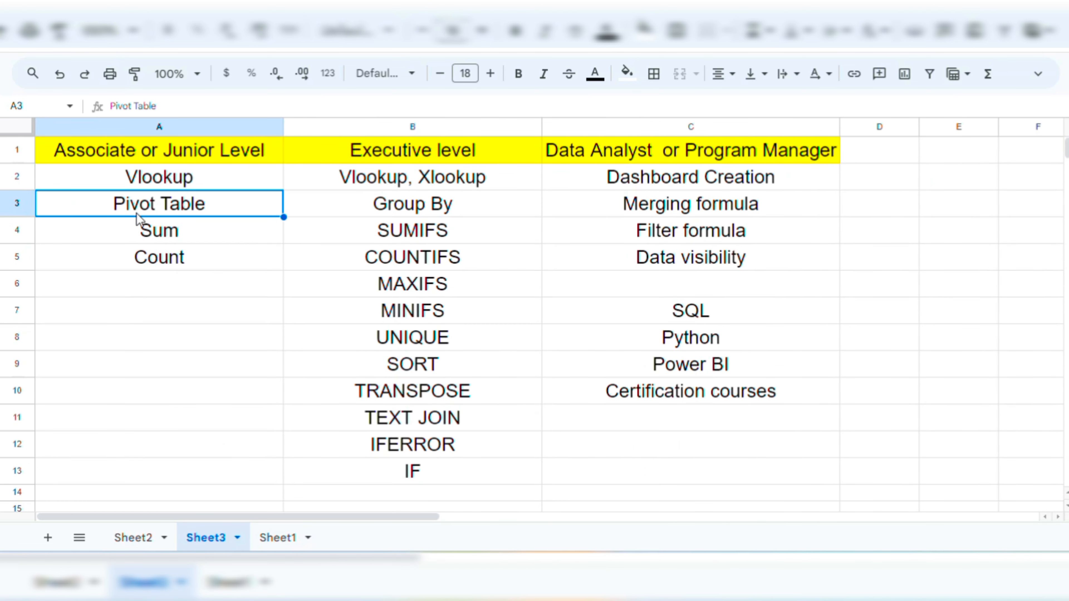
pyautogui.click(279, 537)
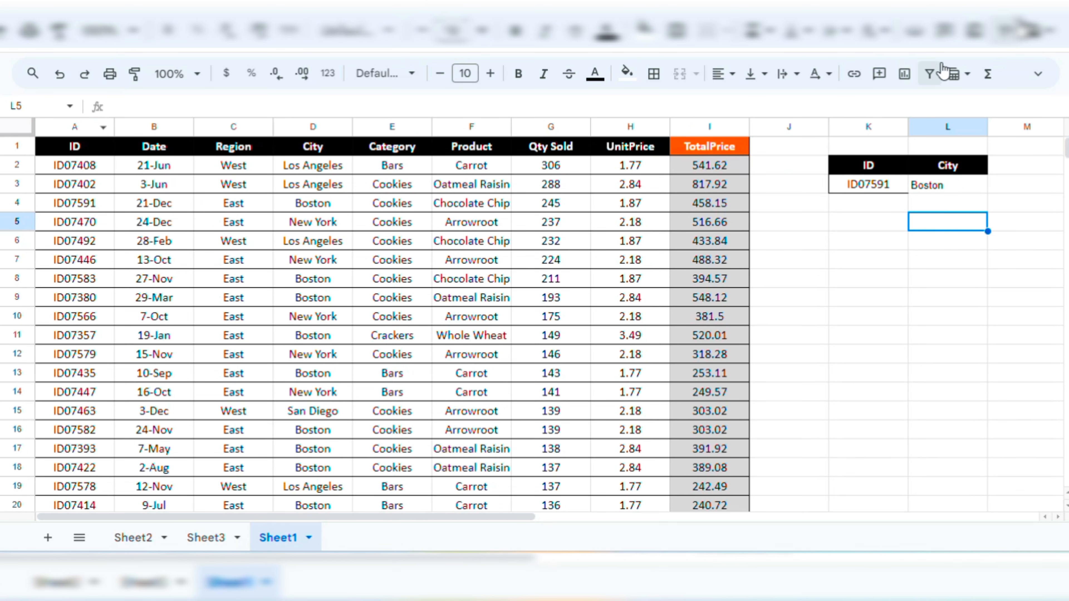
# Step: Create a pivot table on a new sheet from the full sales table, Sheet1!A1:I245
pyautogui.click(1039, 74)
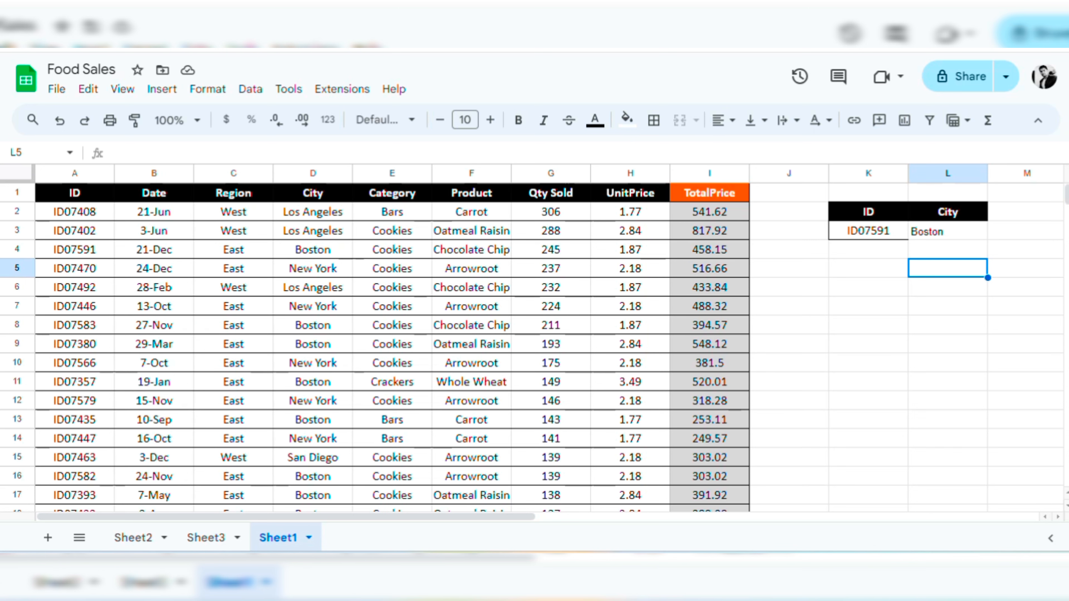
pyautogui.click(90, 201)
pyautogui.hotkey('ctrl', 'shift', 'Right')
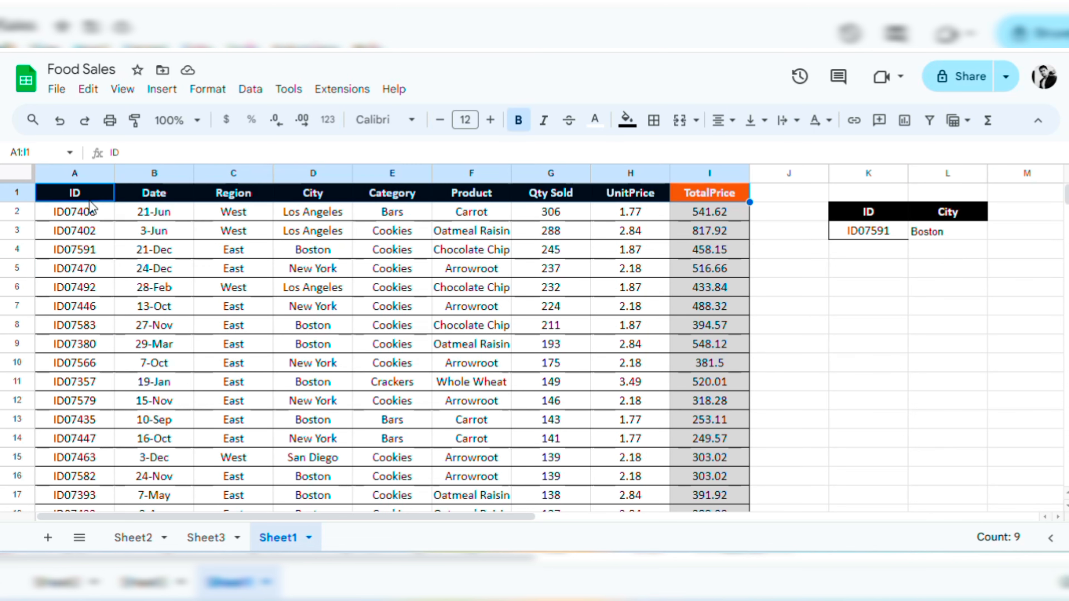
pyautogui.hotkey('ctrl', 'shift', 'Down')
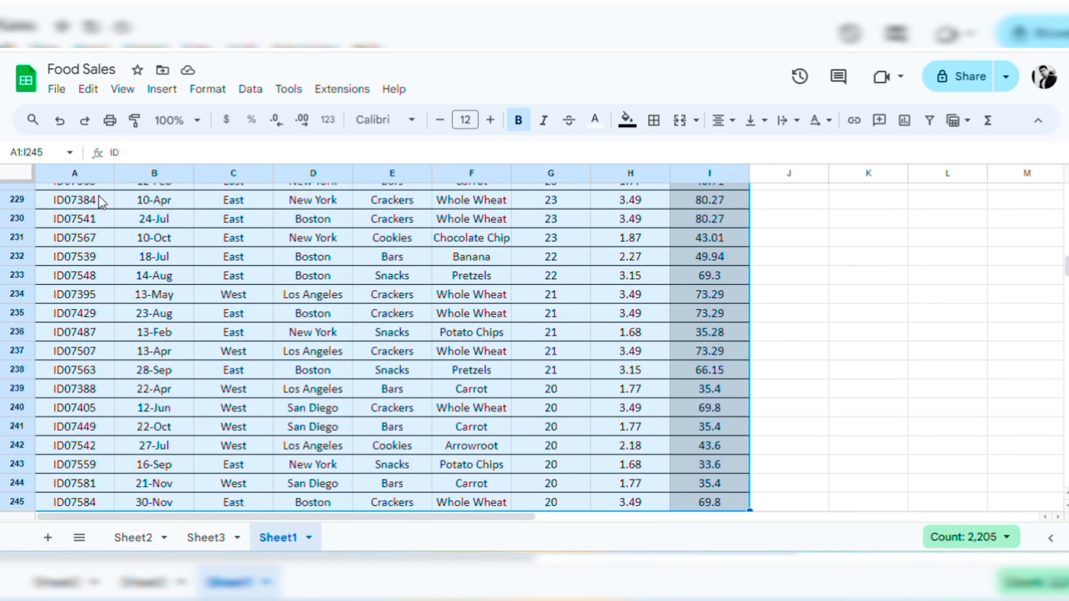
pyautogui.click(166, 96)
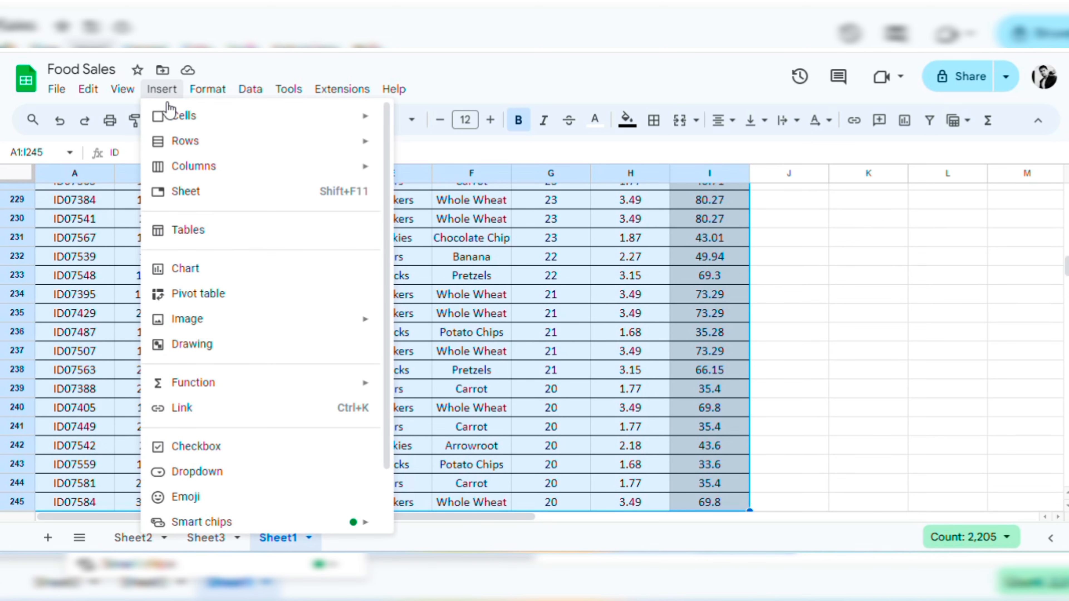
pyautogui.click(178, 295)
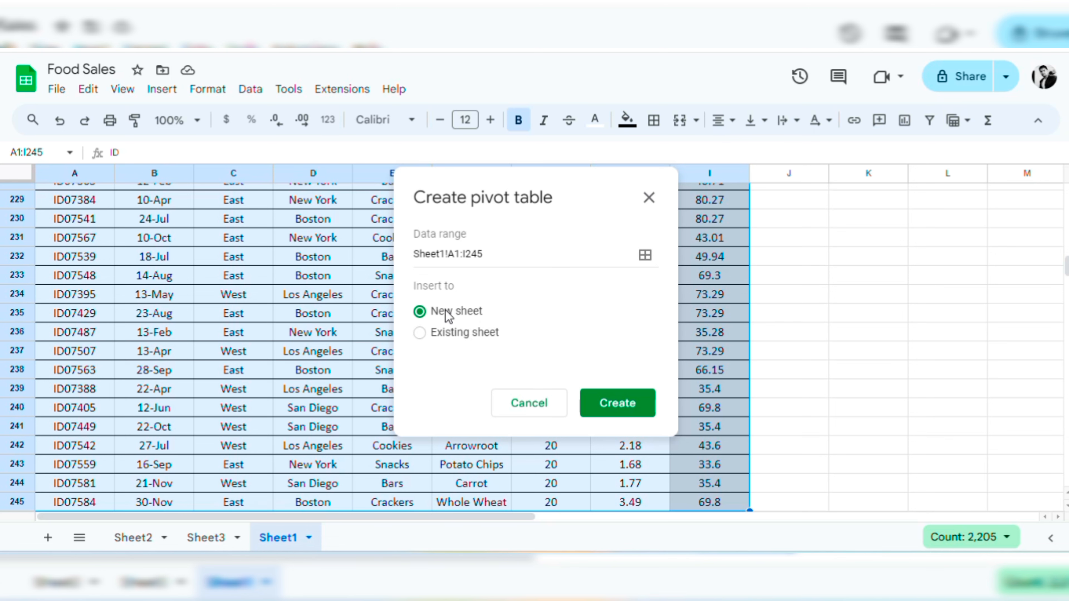
pyautogui.click(625, 405)
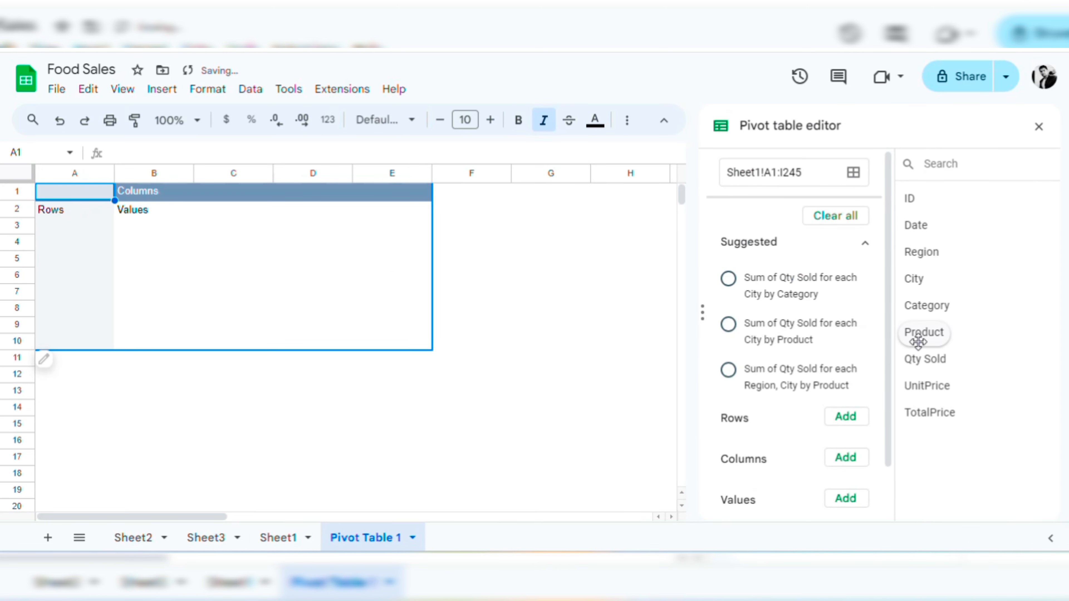
# Step: Add City as the pivot table's row field and Region as its column field
pyautogui.scroll(-2, 897, 382)
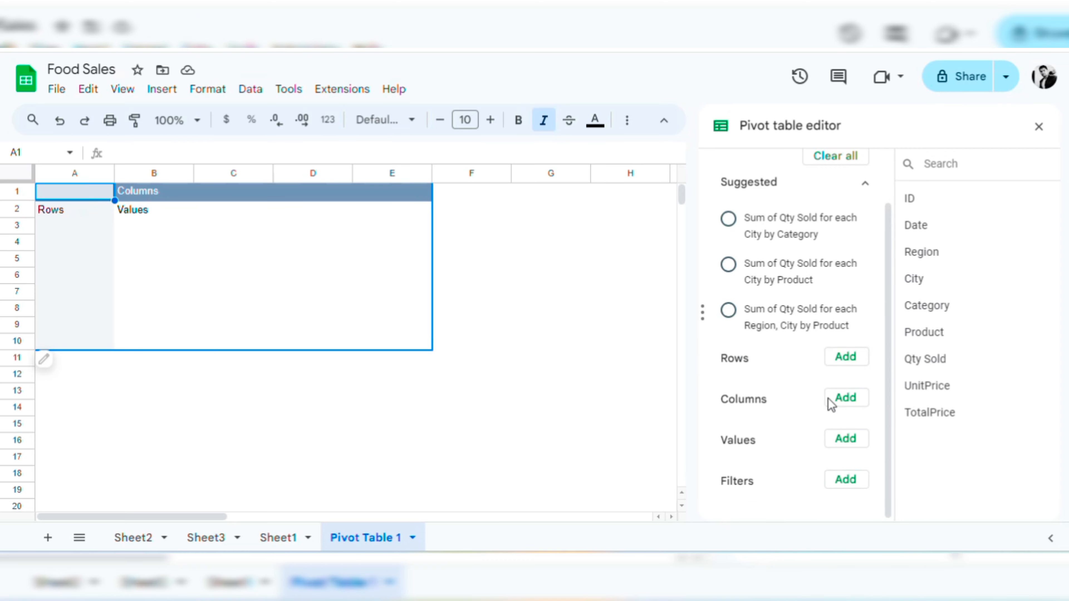
pyautogui.click(846, 358)
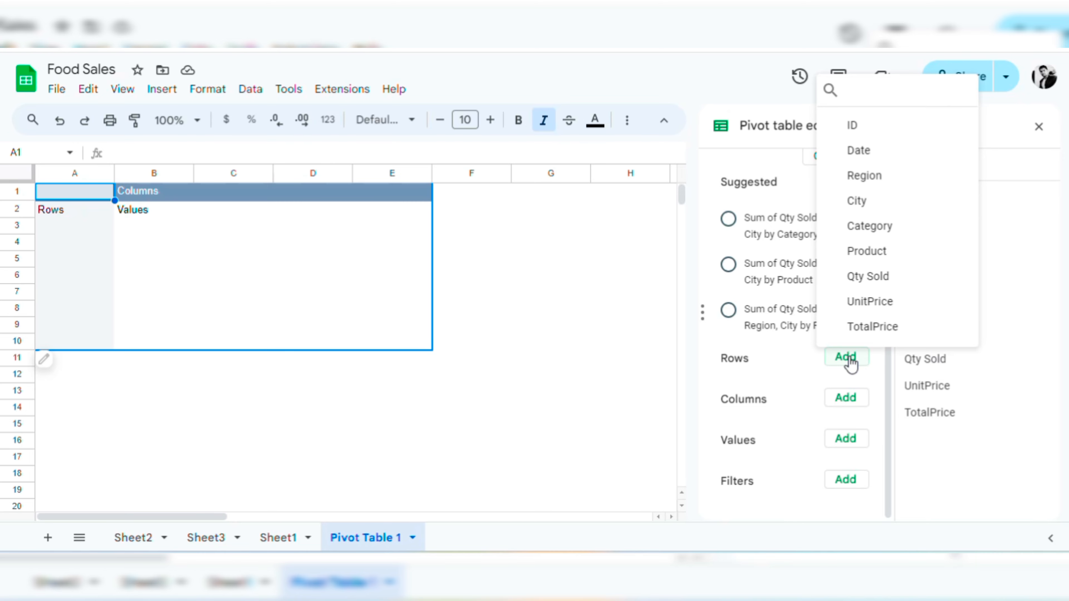
pyautogui.click(855, 199)
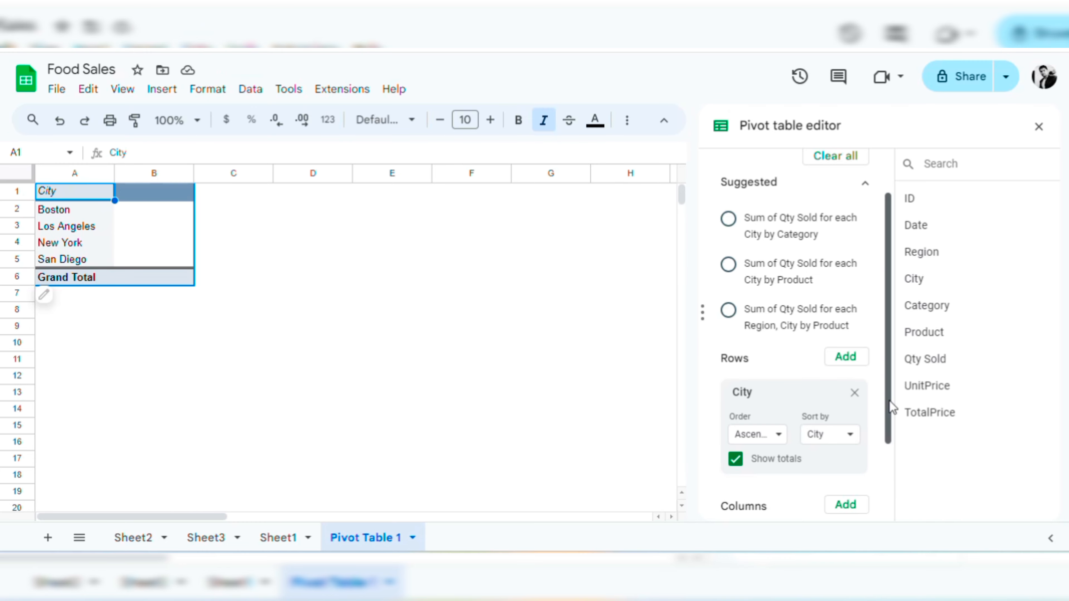
pyautogui.moveTo(892, 405); pyautogui.dragTo(909, 492)
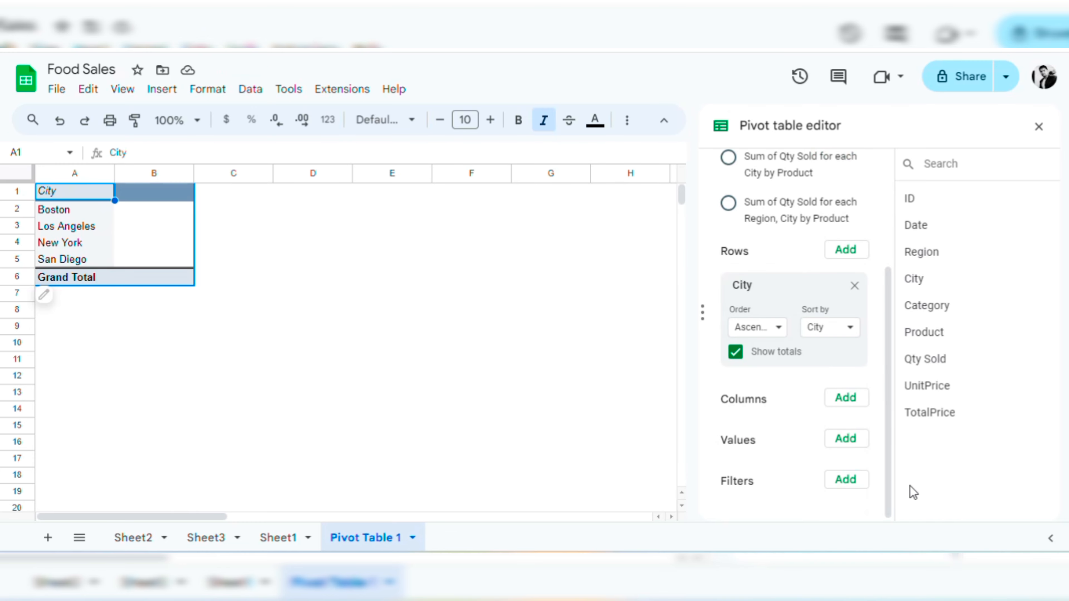
pyautogui.click(846, 400)
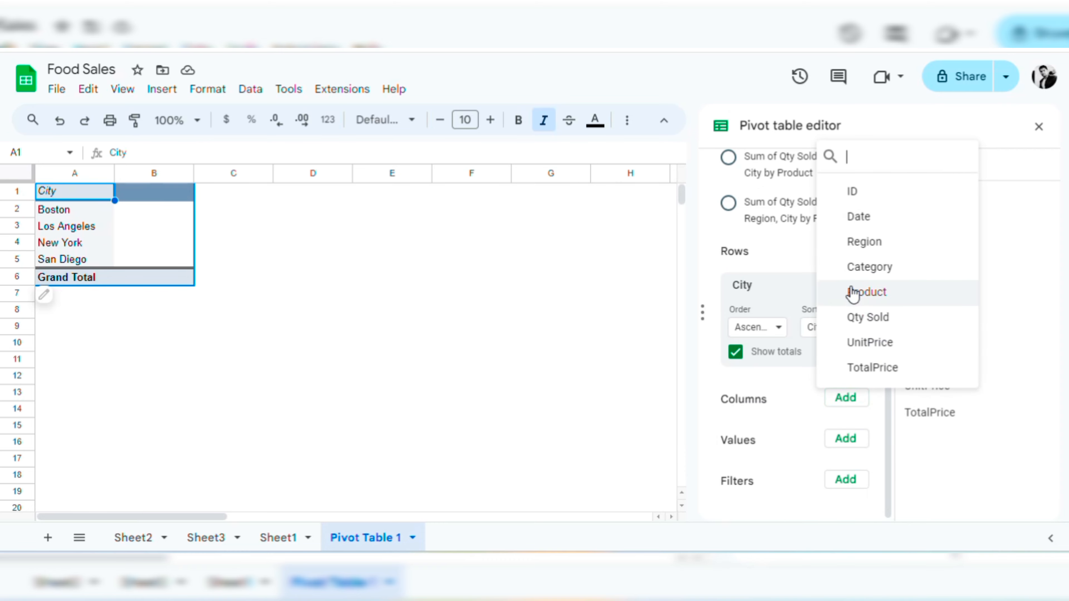
pyautogui.click(869, 248)
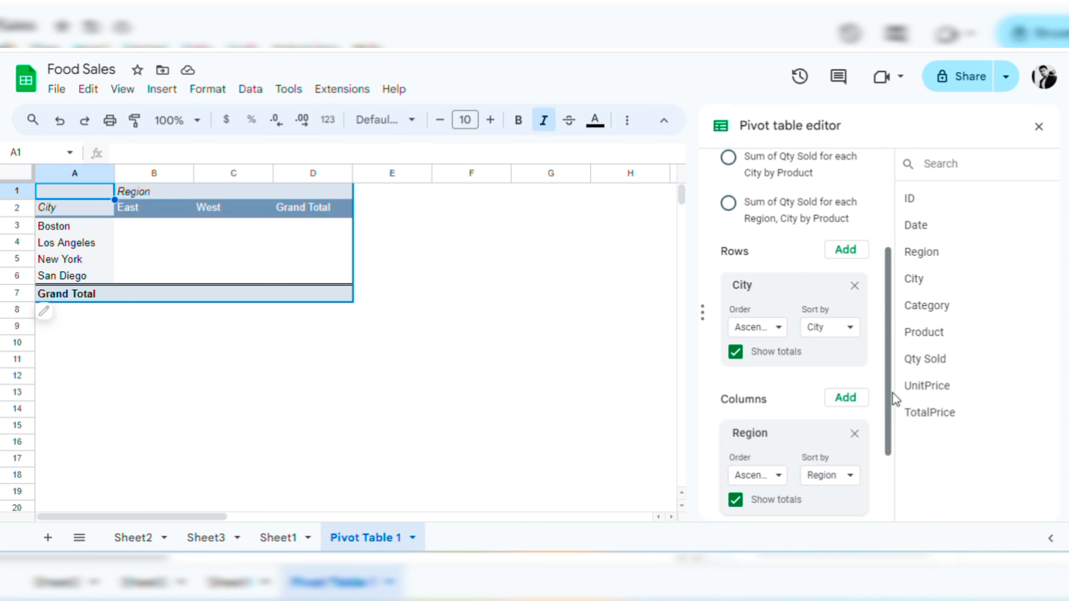
# Step: Turn off the totals for both the Region columns and the City rows of the pivot table
pyautogui.moveTo(889, 393); pyautogui.dragTo(922, 516)
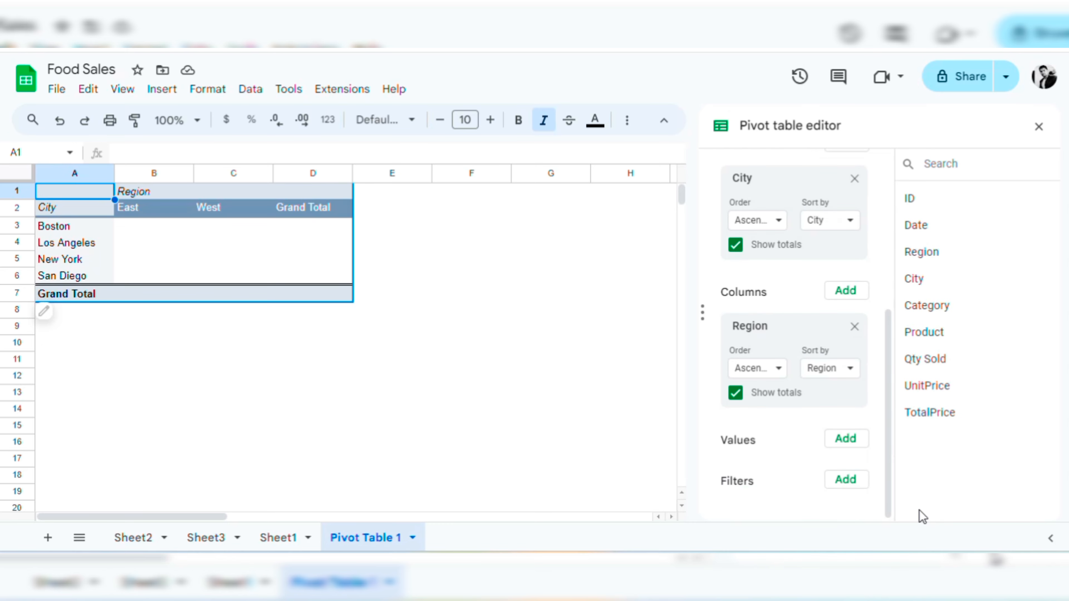
pyautogui.click(736, 393)
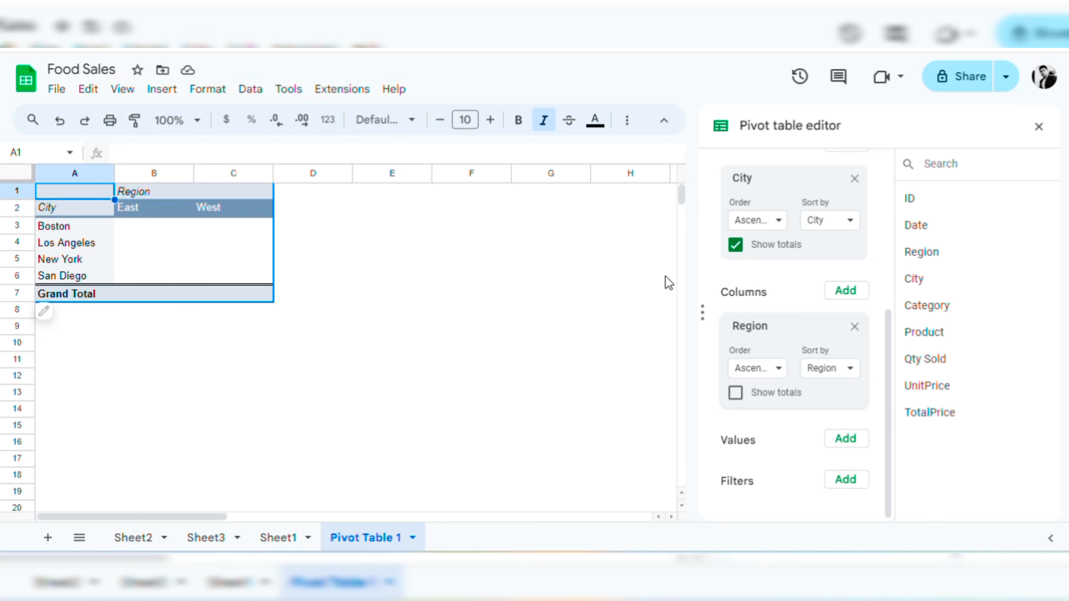
pyautogui.click(735, 245)
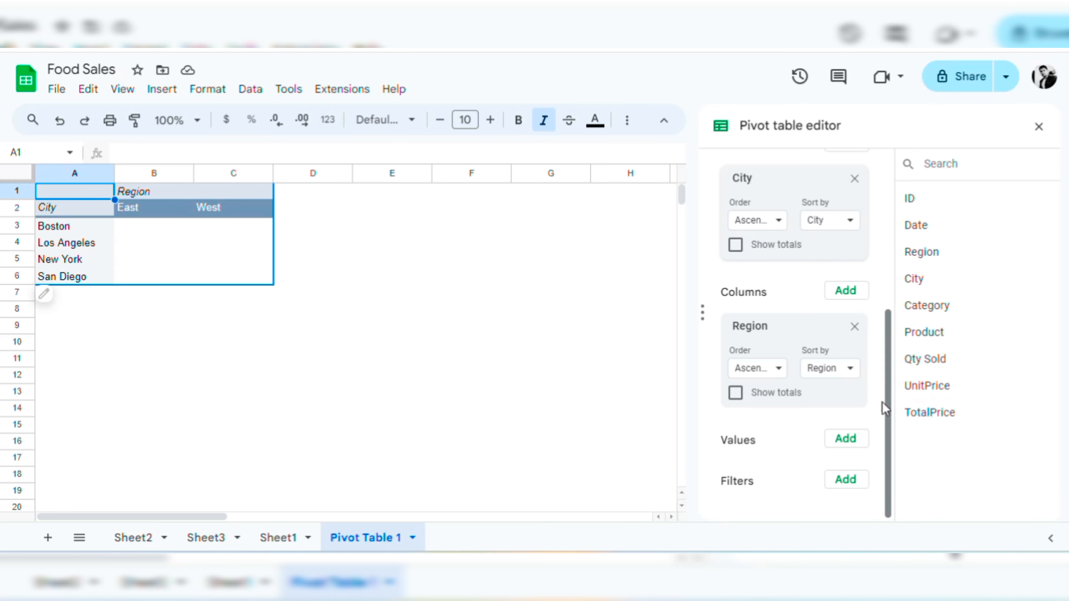
# Step: Add the sum of Qty Sold as the pivot table's values and filter Region to show only West
pyautogui.click(847, 441)
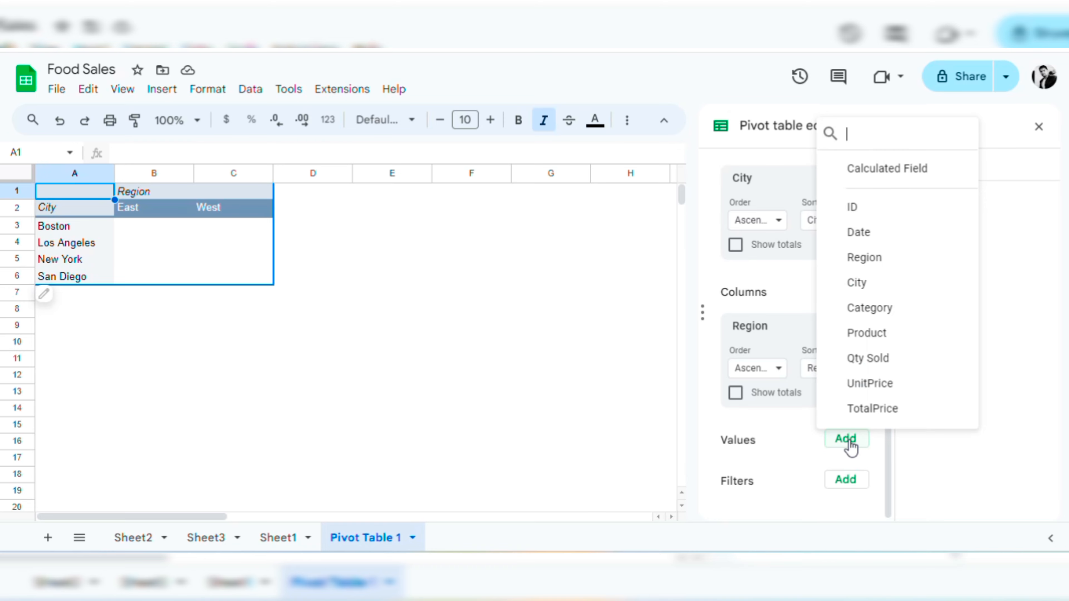
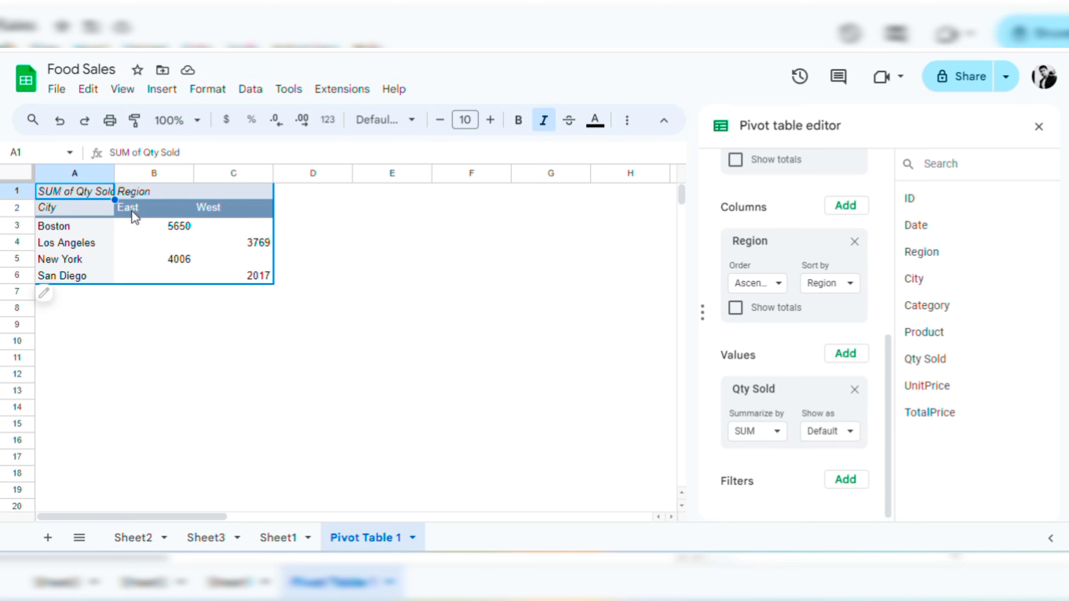
pyautogui.click(843, 483)
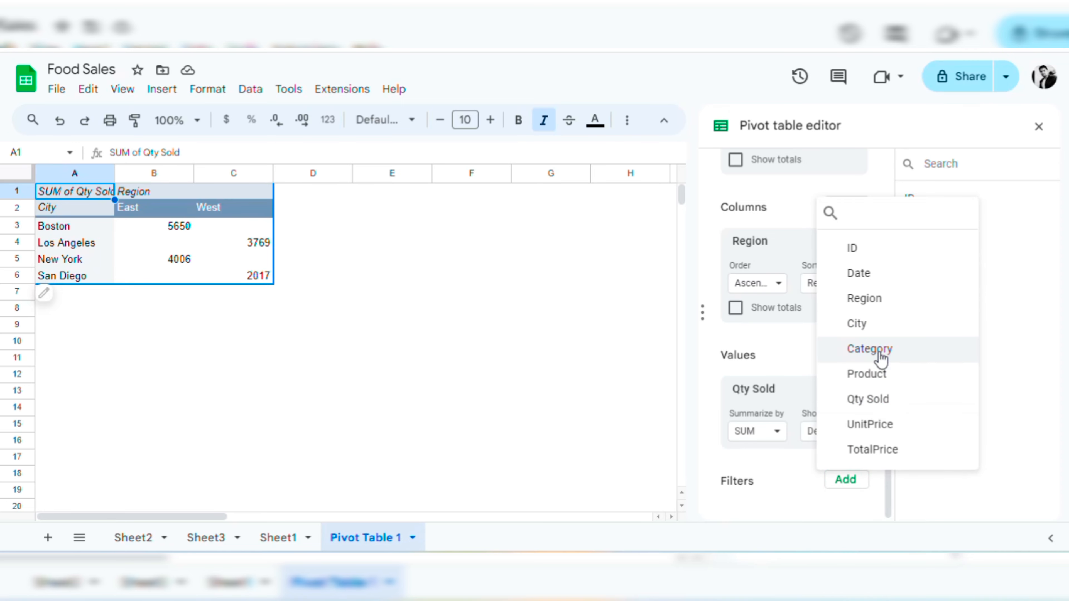
pyautogui.click(869, 304)
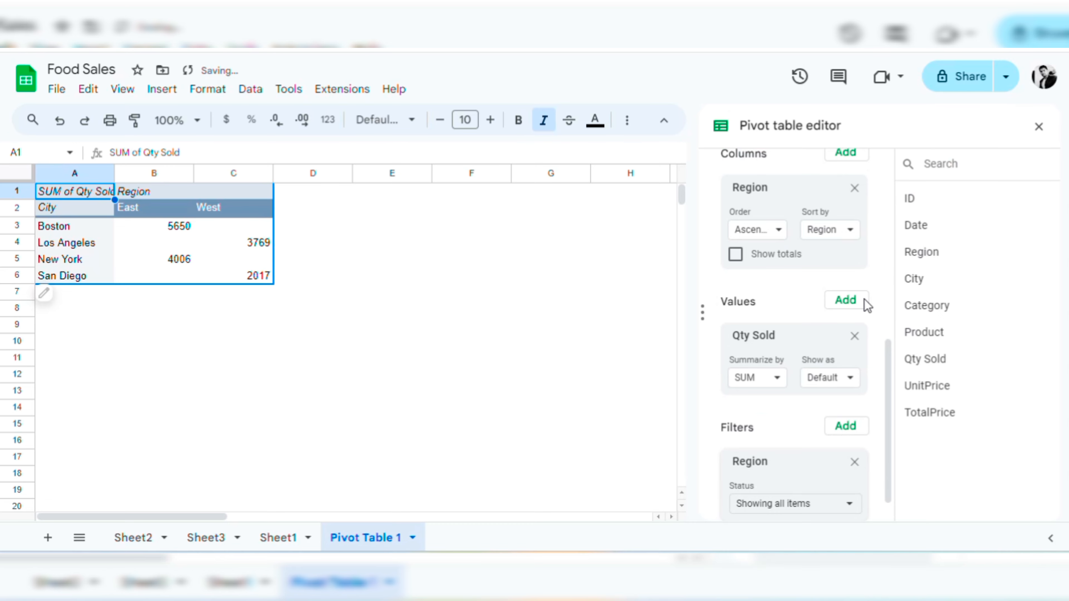
pyautogui.scroll(-1, 888, 475)
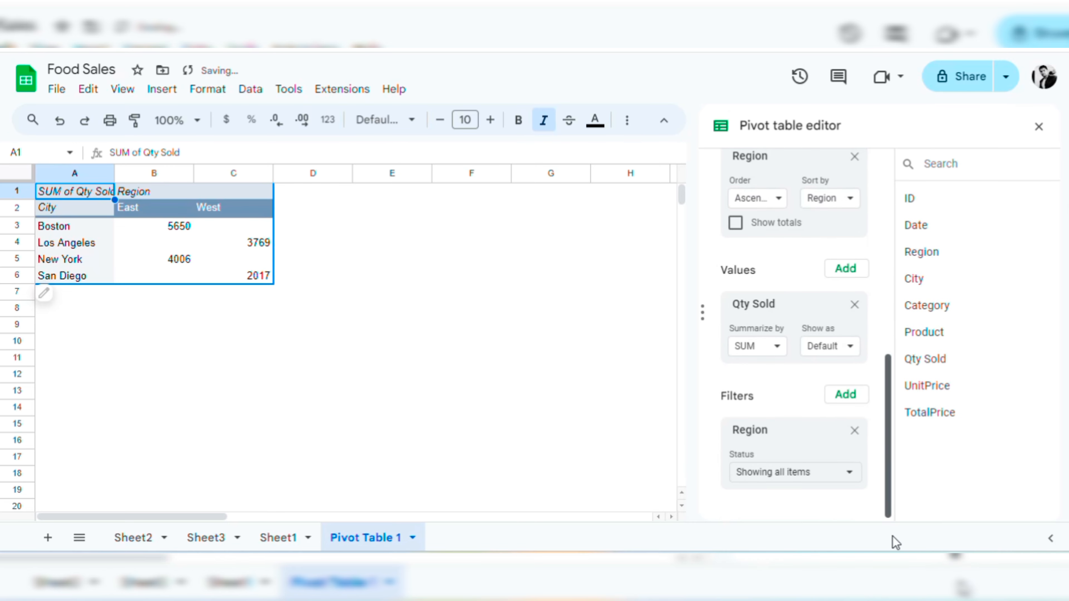
pyautogui.click(851, 471)
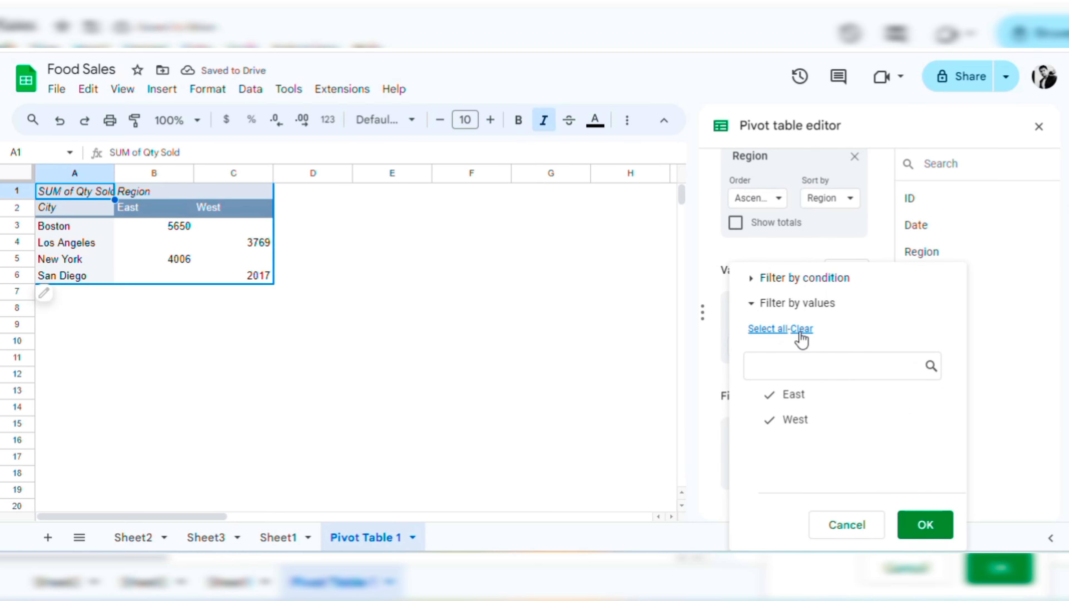
pyautogui.click(810, 403)
pyautogui.click(927, 528)
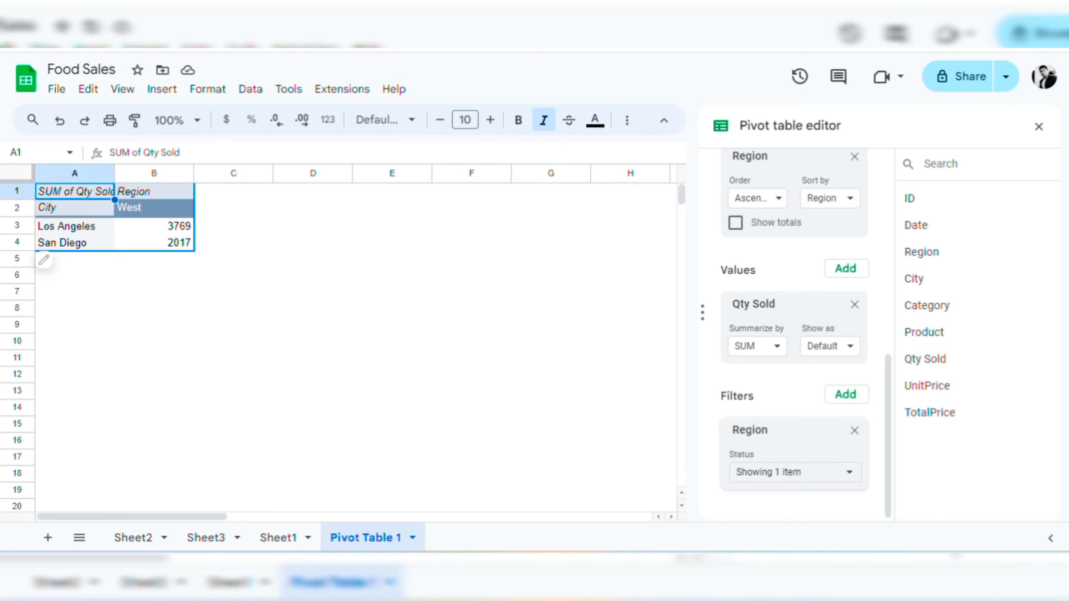
# Step: Look at the Sum and Count entries in the junior-level list on Sheet3 and return to Sheet1
pyautogui.hotkey('ctrl', 'shift', 'pageup')
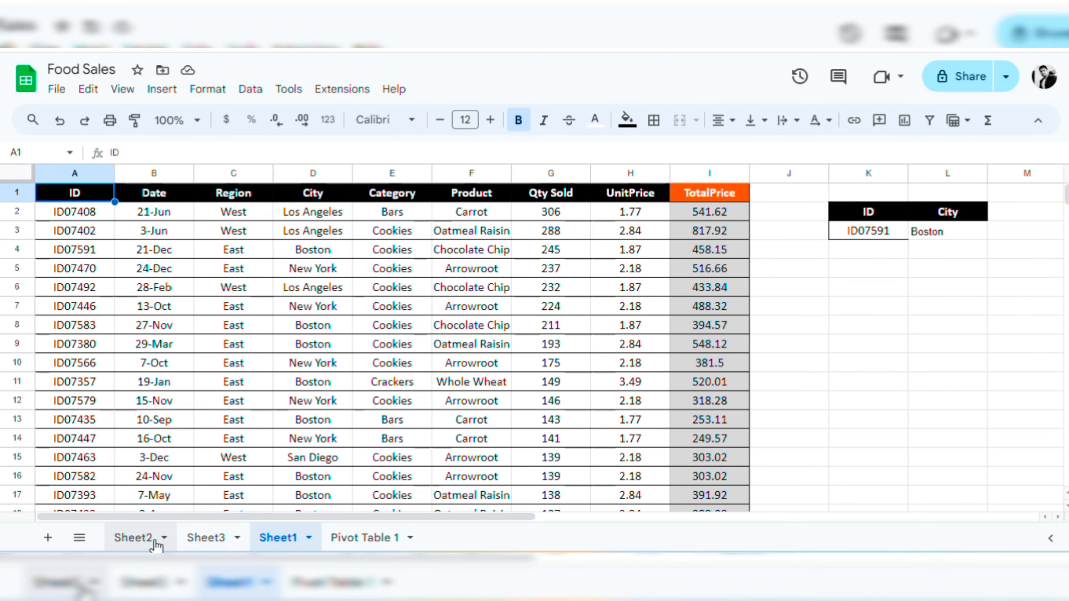
pyautogui.click(134, 538)
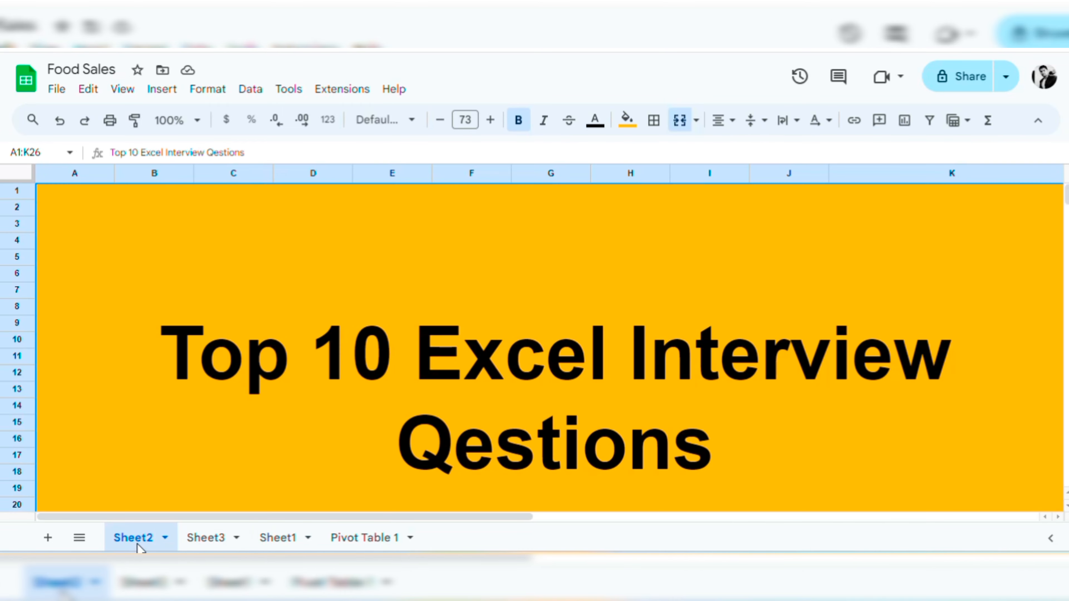
pyautogui.click(205, 543)
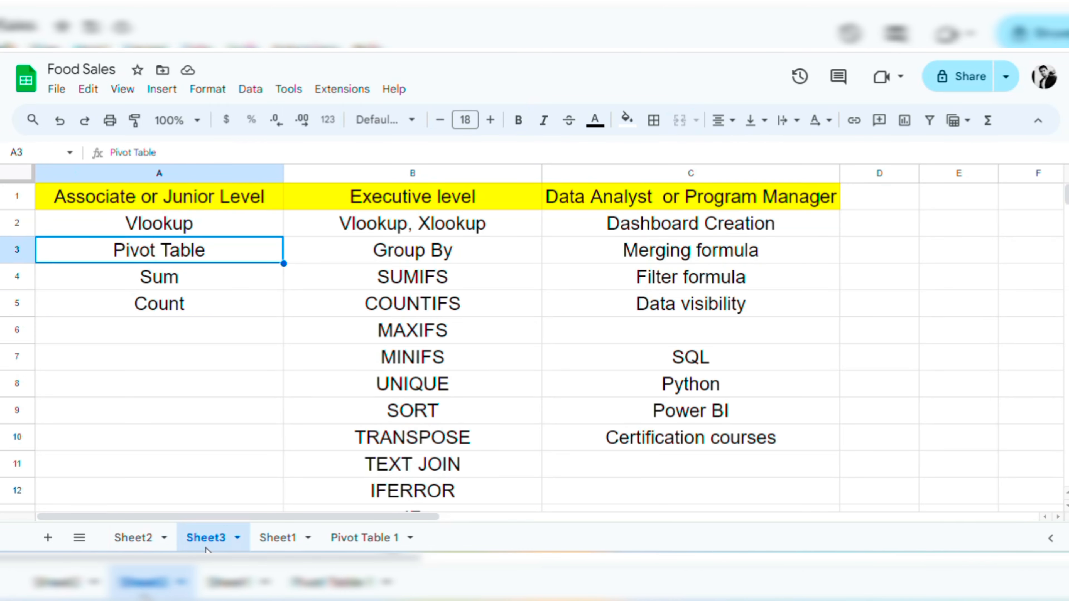
pyautogui.click(192, 282)
pyautogui.click(199, 310)
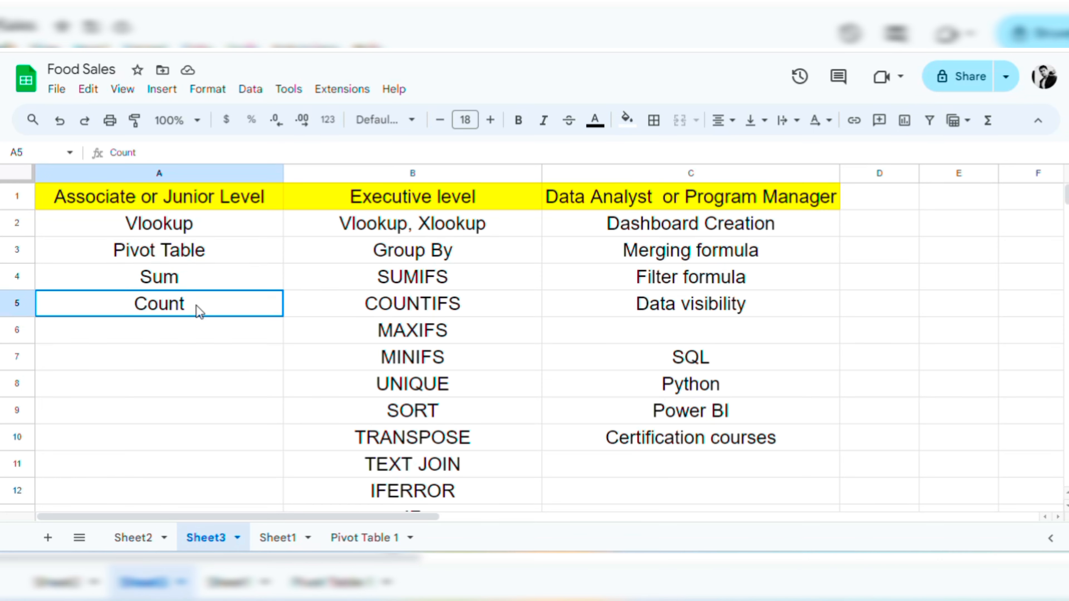
pyautogui.click(279, 542)
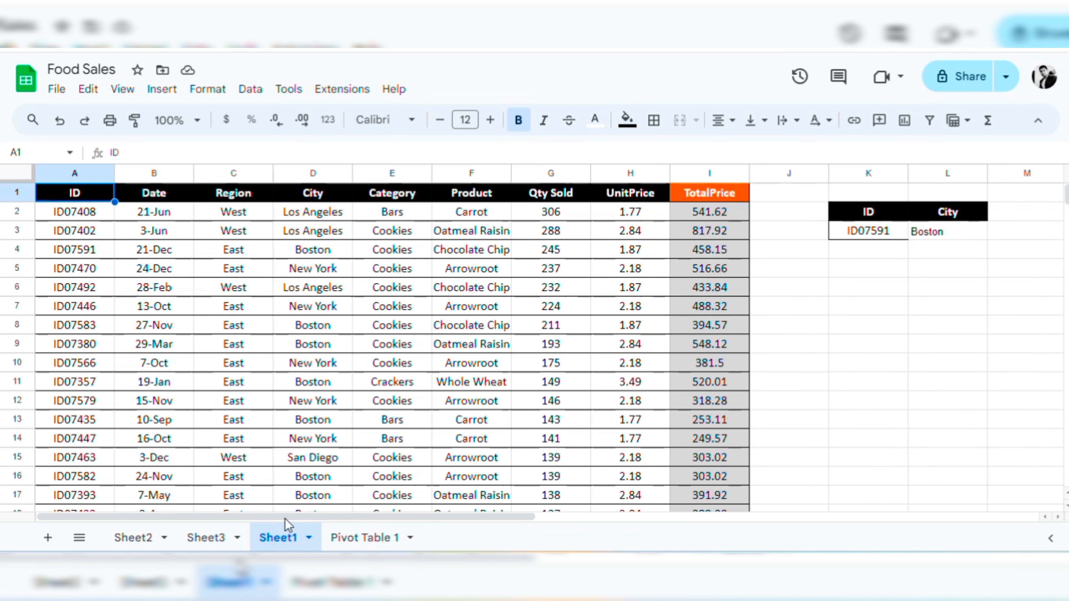
# Step: Total the Qty Sold column with =SUM(G2:G245) in G246, the first empty cell below the data
pyautogui.click(564, 306)
pyautogui.press('Up')
pyautogui.press('Up')
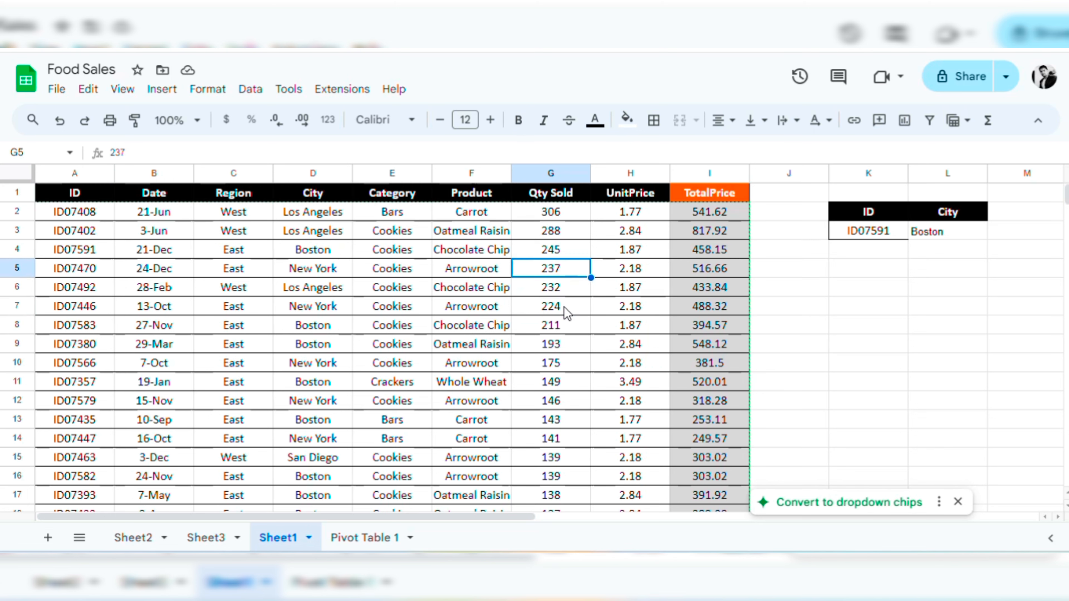
pyautogui.press('Up')
pyautogui.press('Up')
pyautogui.press('Up')
pyautogui.press('Down')
pyautogui.press('Down')
pyautogui.press('Down')
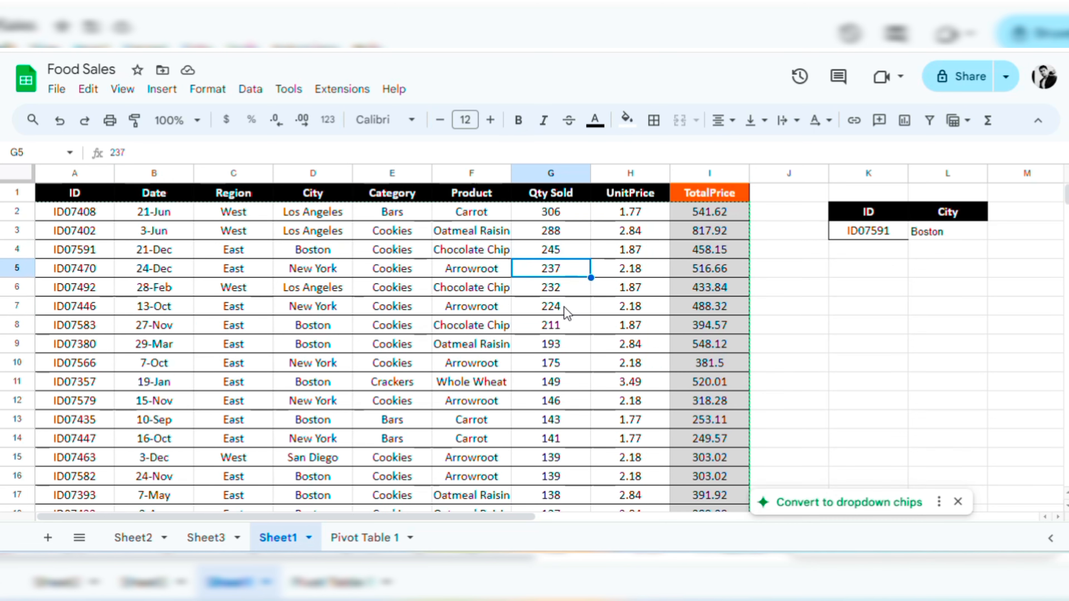
pyautogui.hotkey('ctrl', 'Down')
pyautogui.press('Down')
pyautogui.press('Down')
pyautogui.press('Down')
pyautogui.press('Down')
pyautogui.press('Down')
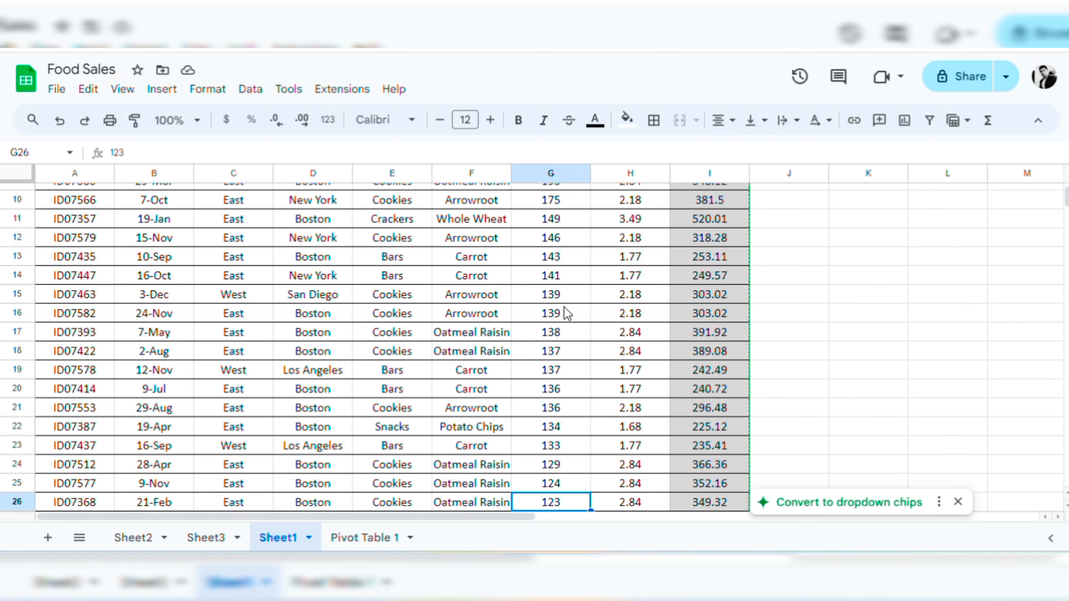
pyautogui.hotkey('ctrl', 'shift', 'Down')
pyautogui.click(571, 349)
pyautogui.press('Down')
pyautogui.press('Down')
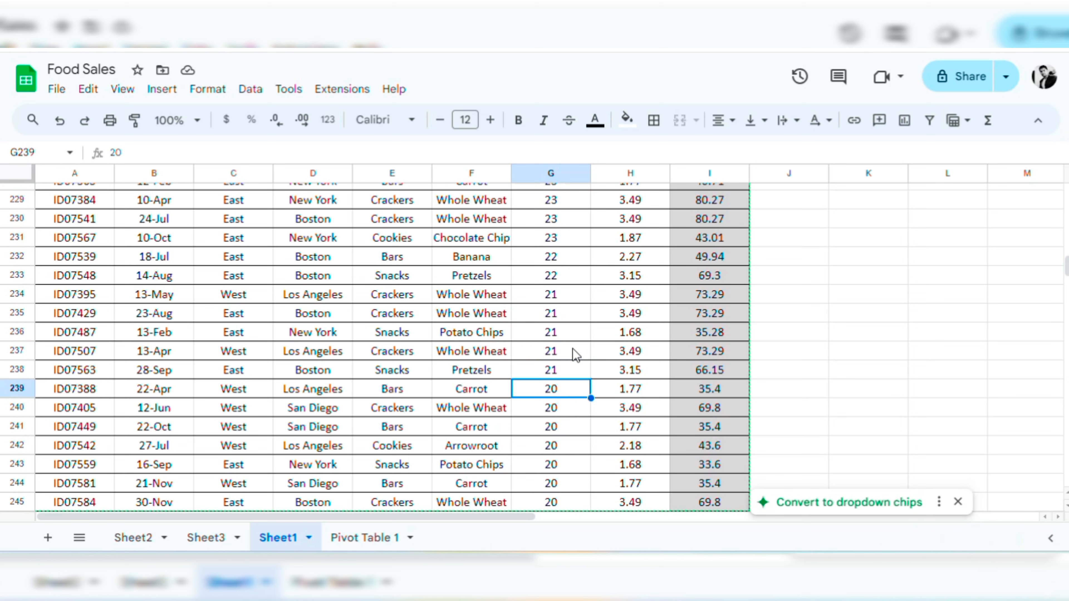
pyautogui.press('Down')
pyautogui.press('Down')
pyautogui.press('Down')
pyautogui.press('Down')
pyautogui.press('Down')
pyautogui.press('Down')
pyautogui.press('Down')
pyautogui.press('Down')
pyautogui.press('Down')
pyautogui.press('Down')
pyautogui.press('Down')
pyautogui.press('Down')
pyautogui.press('Down')
pyautogui.press('Down')
pyautogui.press('Down')
pyautogui.press('Down')
pyautogui.press('Up')
pyautogui.press('Up')
pyautogui.press('Up')
pyautogui.press('Up')
pyautogui.press('Up')
pyautogui.press('Up')
pyautogui.press('Up')
pyautogui.press('Up')
pyautogui.press('Up')
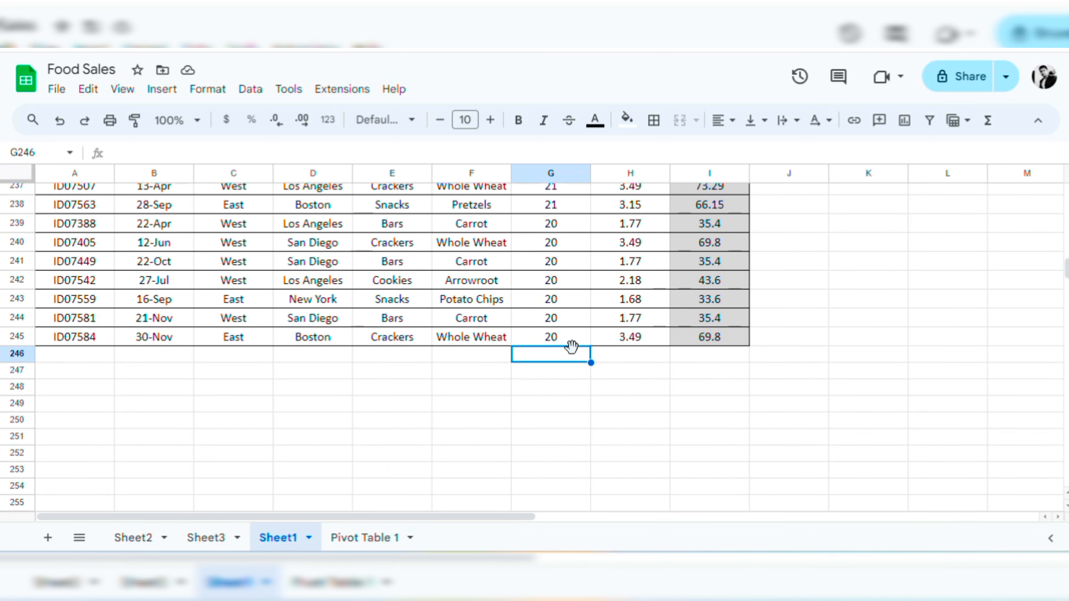
pyautogui.write('=')
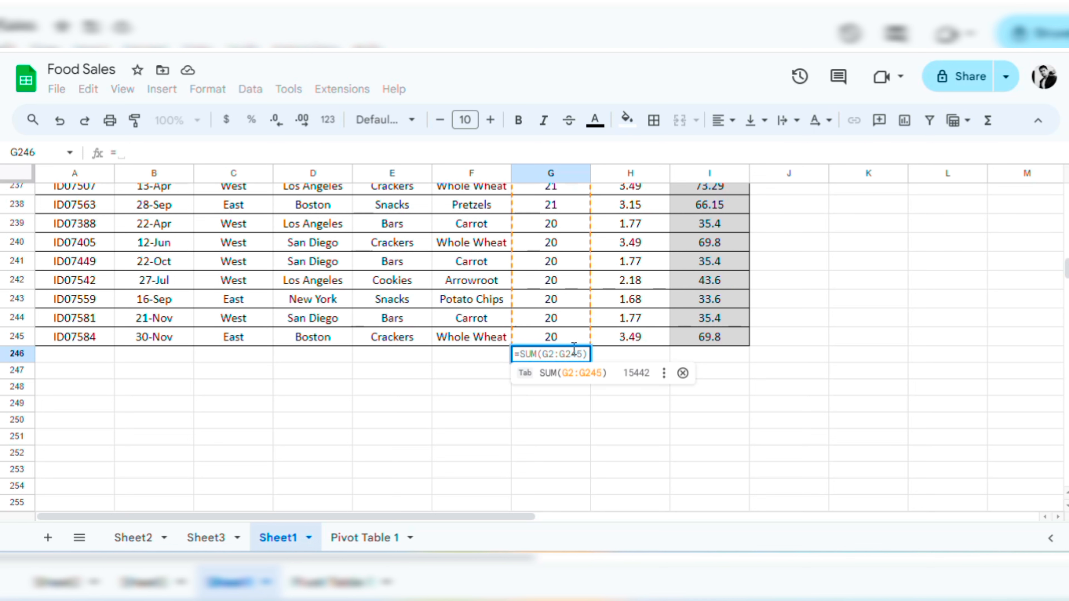
pyautogui.write('SUM')
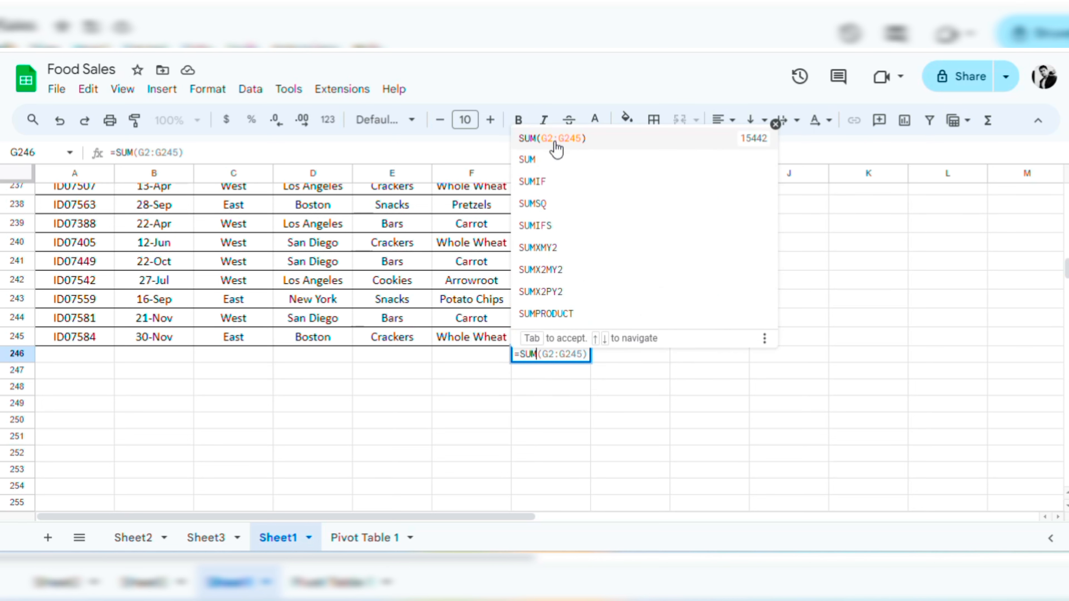
pyautogui.click(542, 172)
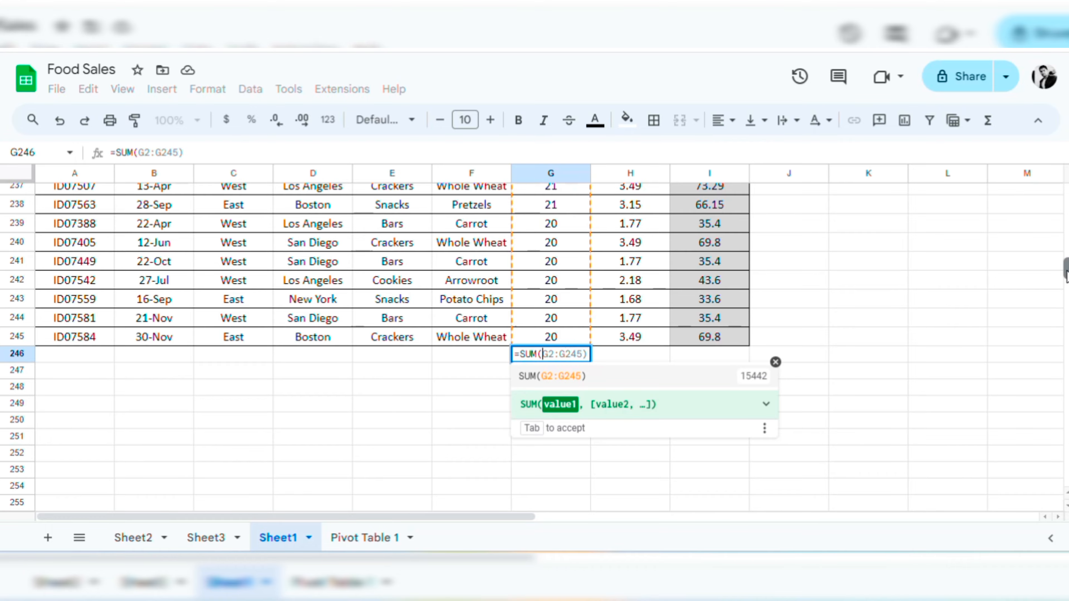
pyautogui.moveTo(1064, 273); pyautogui.dragTo(1066, 192)
pyautogui.moveTo(577, 217); pyautogui.dragTo(559, 300)
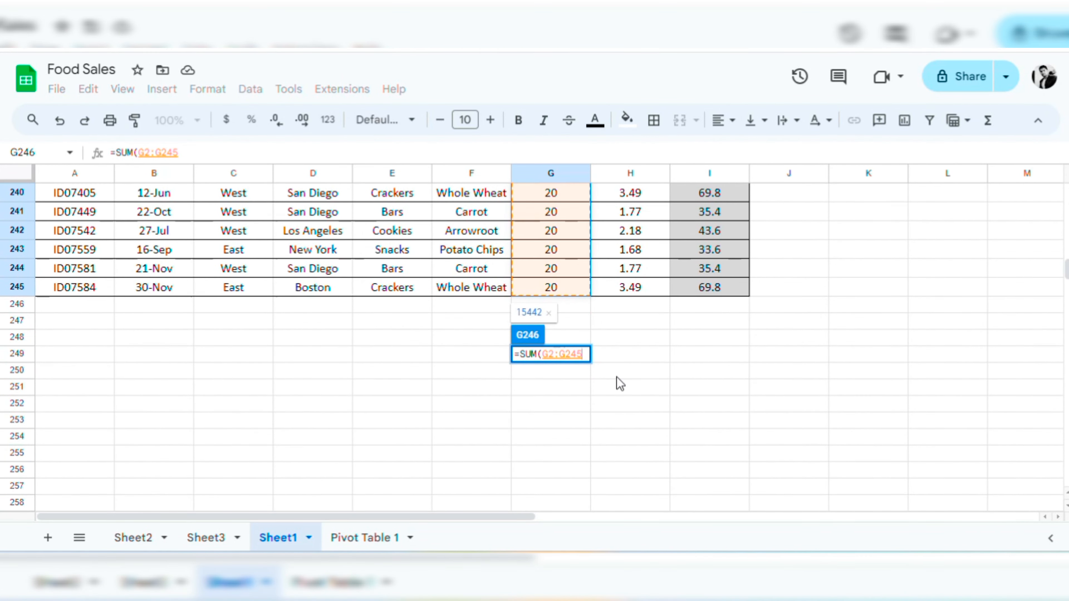
pyautogui.write(')')
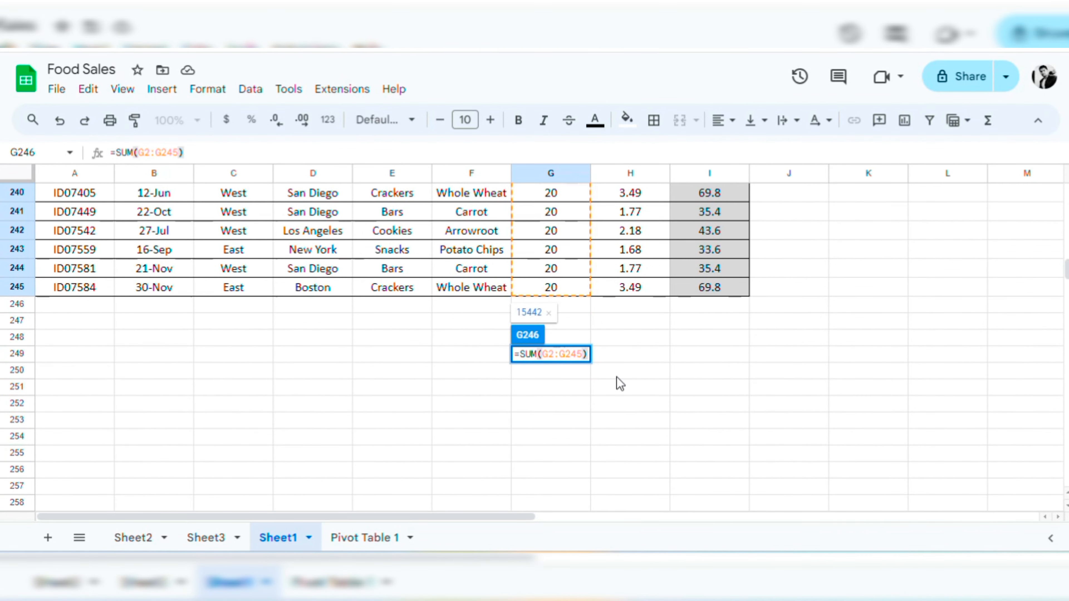
pyautogui.press('Return')
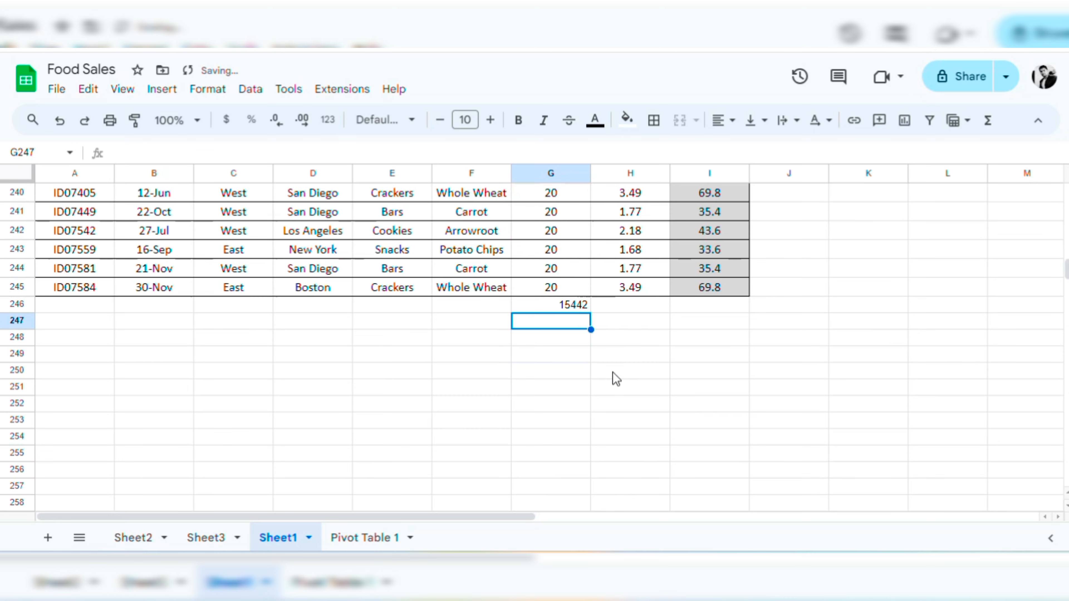
# Step: Replace SUM with COUNT in the formula in G246, so that it reads =COUNT(G2:G245)
pyautogui.click(574, 307)
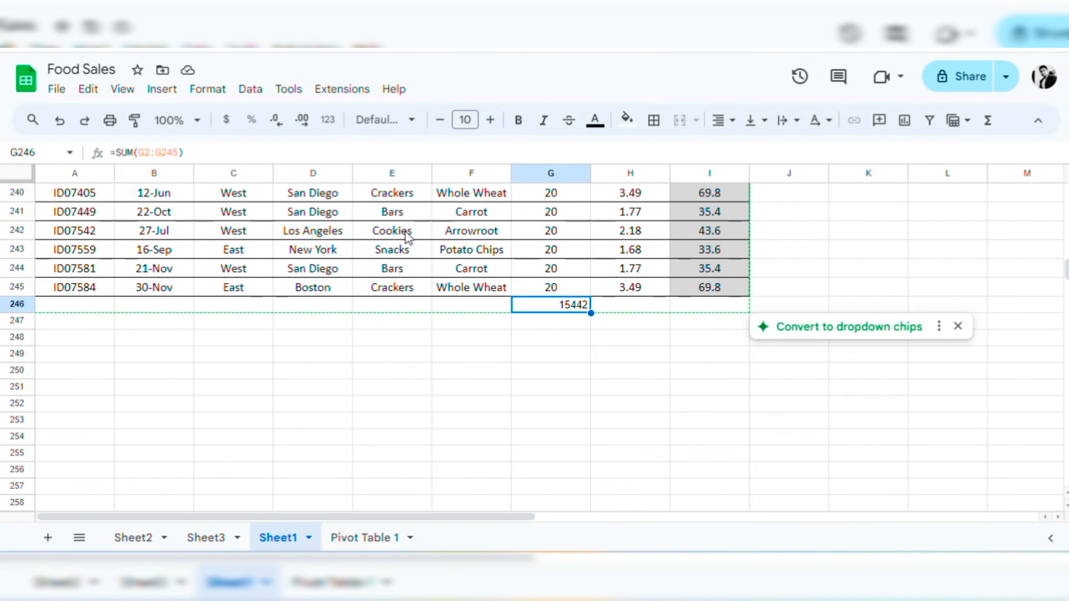
pyautogui.click(132, 152)
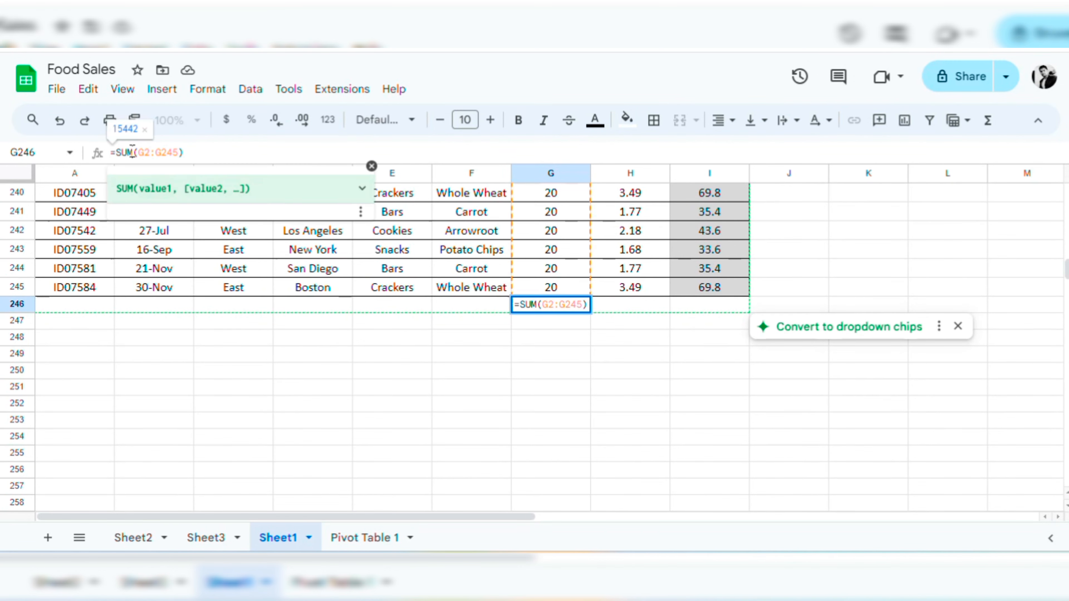
pyautogui.press('BackSpace')
pyautogui.press('BackSpace')
pyautogui.press('BackSpace')
pyautogui.write('COUNT')
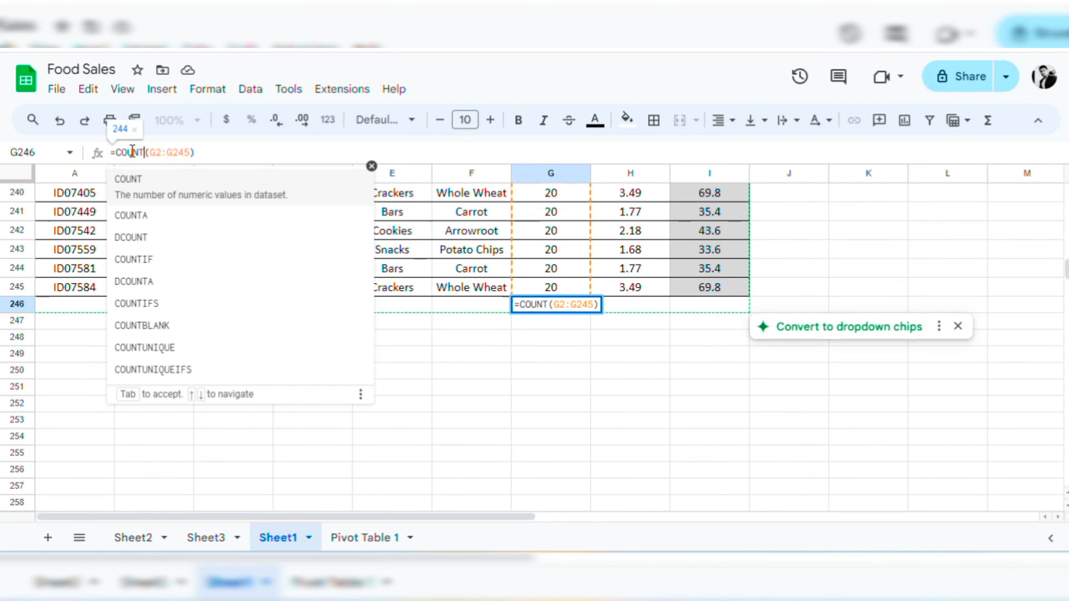
pyautogui.click(150, 189)
pyautogui.press('Return')
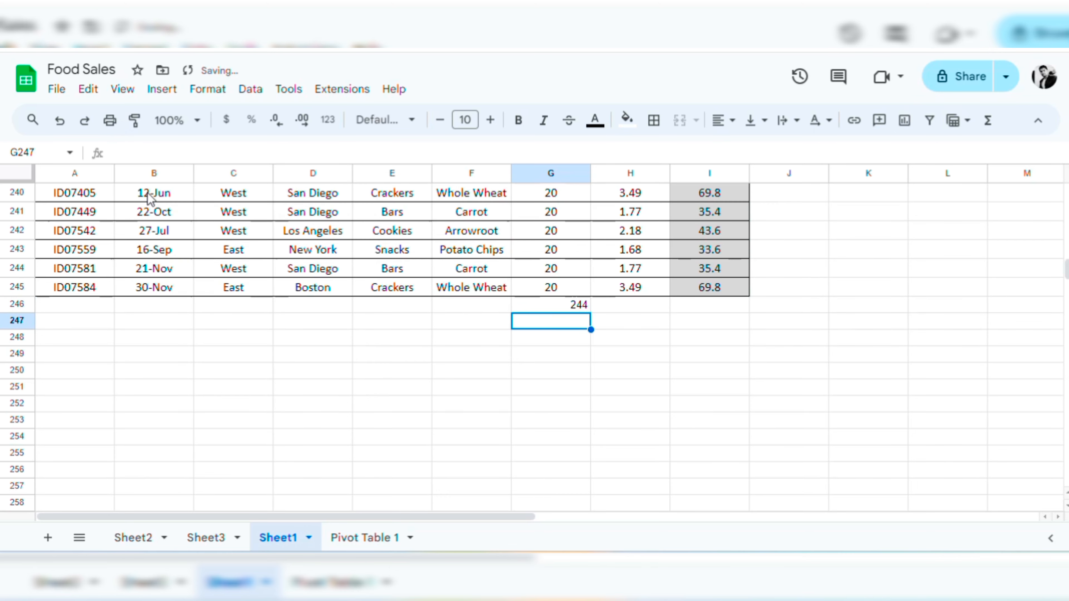
pyautogui.click(584, 306)
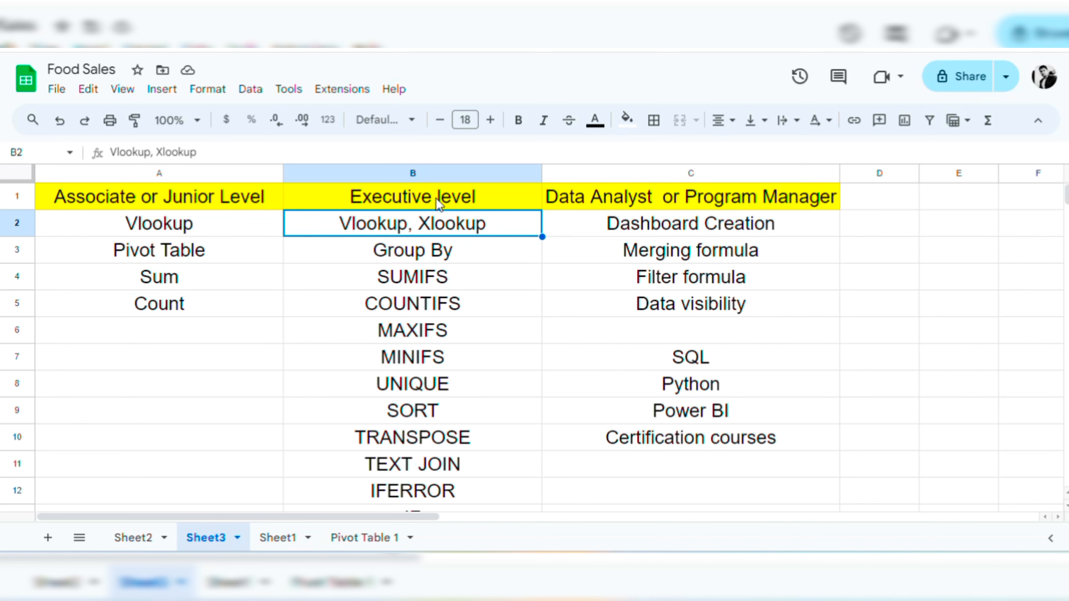
# Step: List the distinct products from the Product column on Sheet1 with =UNIQUE(F:F) in cell K2
pyautogui.click(274, 539)
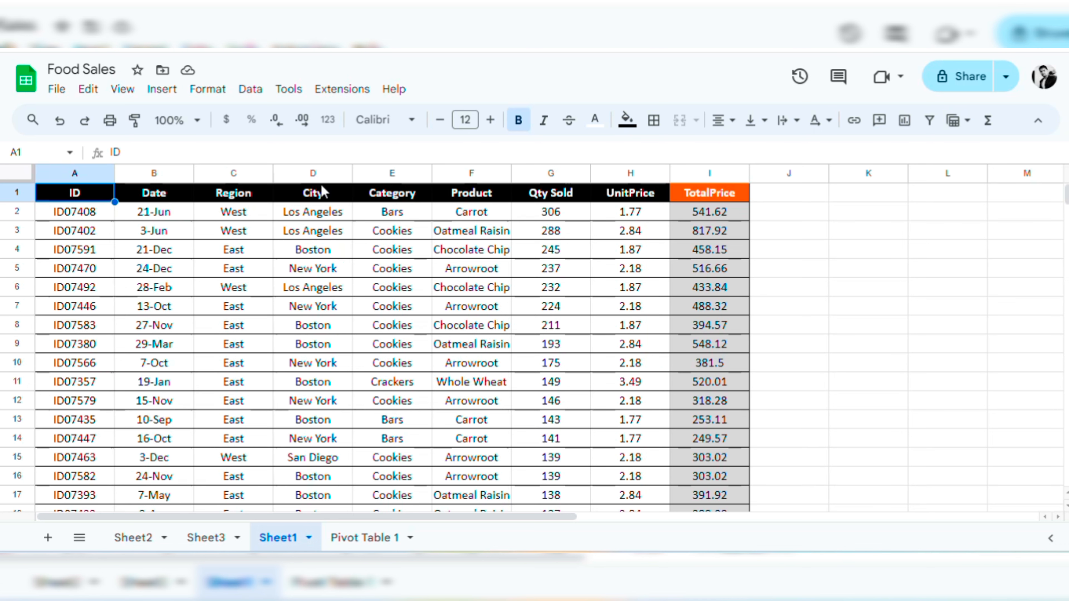
pyautogui.click(504, 208)
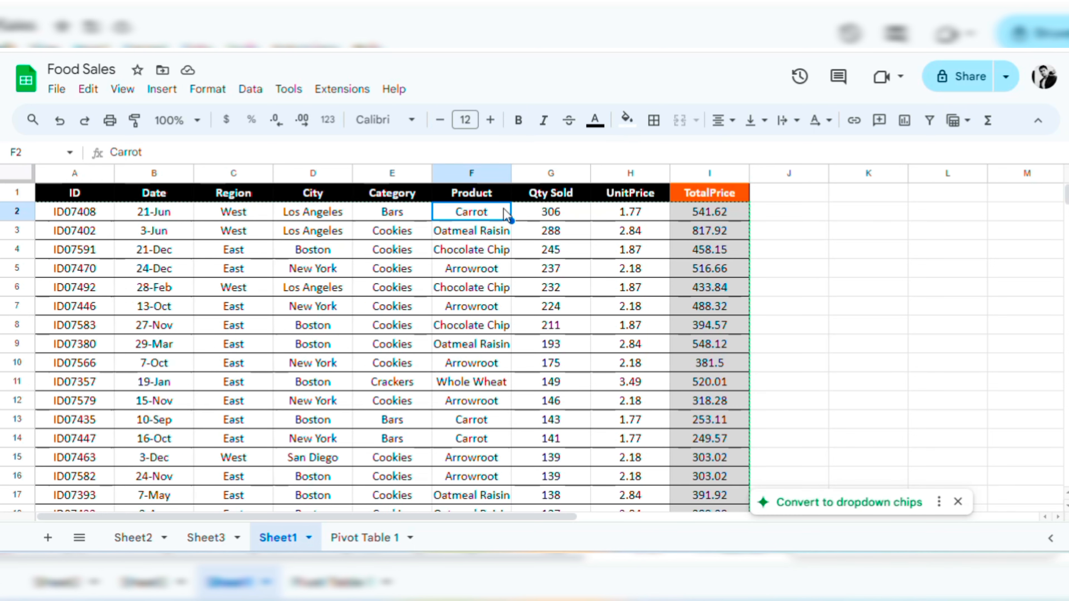
pyautogui.press('Right')
pyautogui.press('Right')
pyautogui.press('Right')
pyautogui.press('Right')
pyautogui.press('Right')
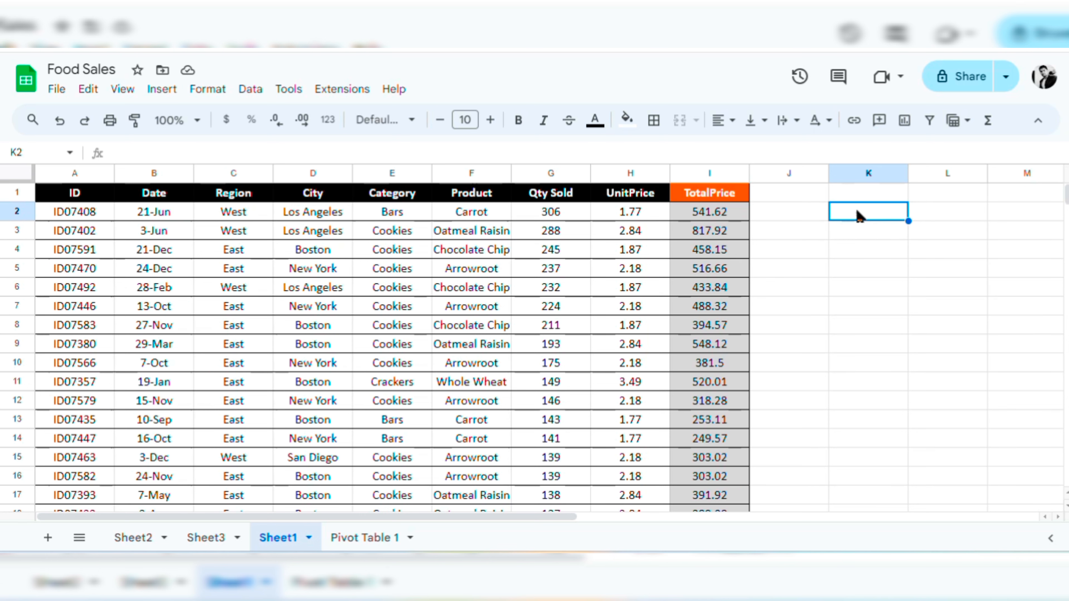
pyautogui.write('=UN')
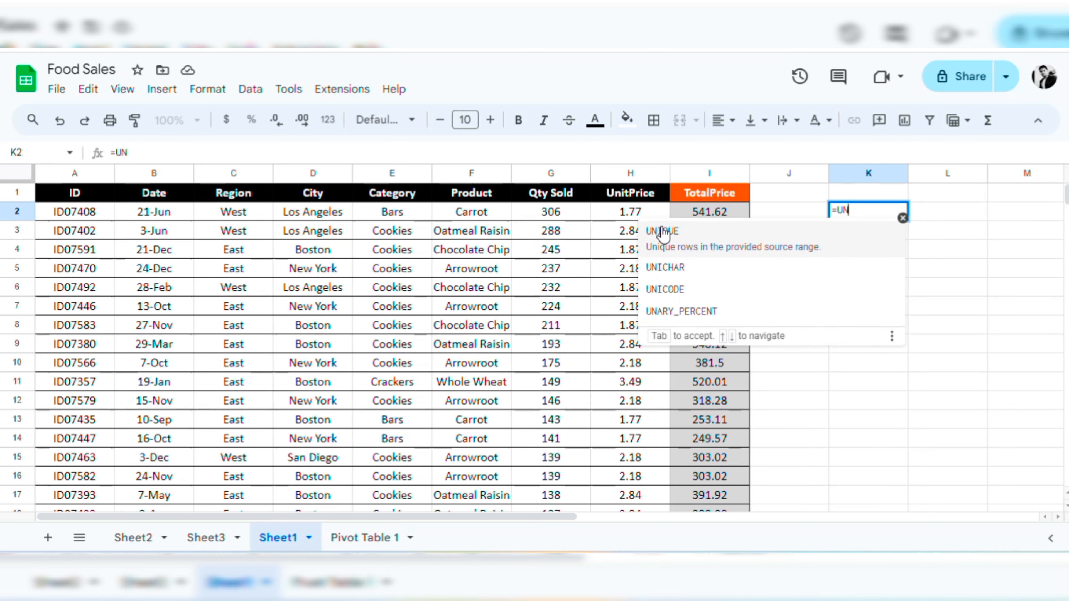
pyautogui.click(662, 231)
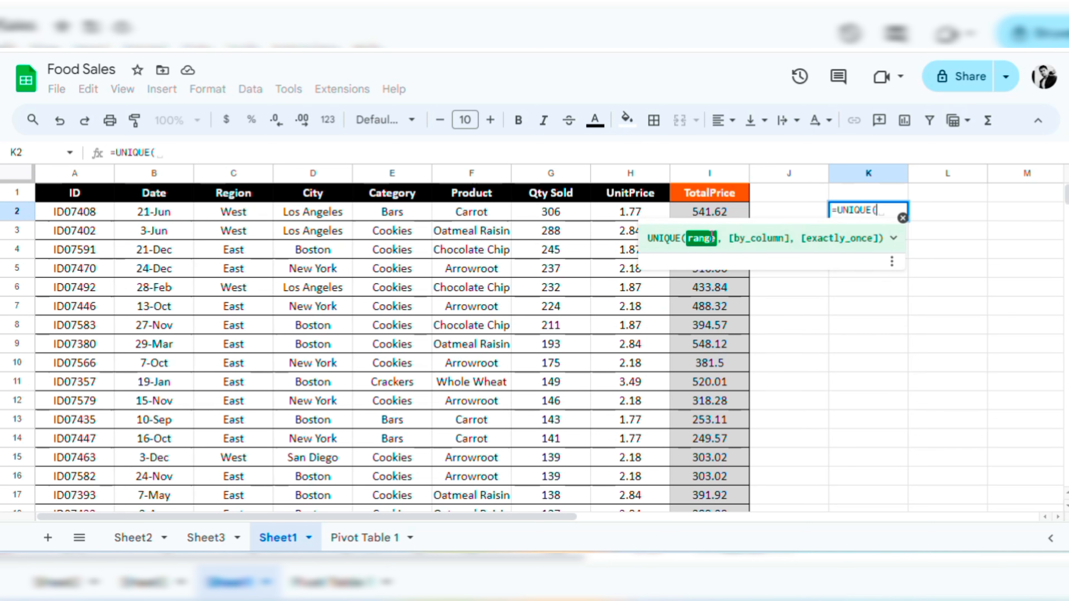
pyautogui.click(474, 176)
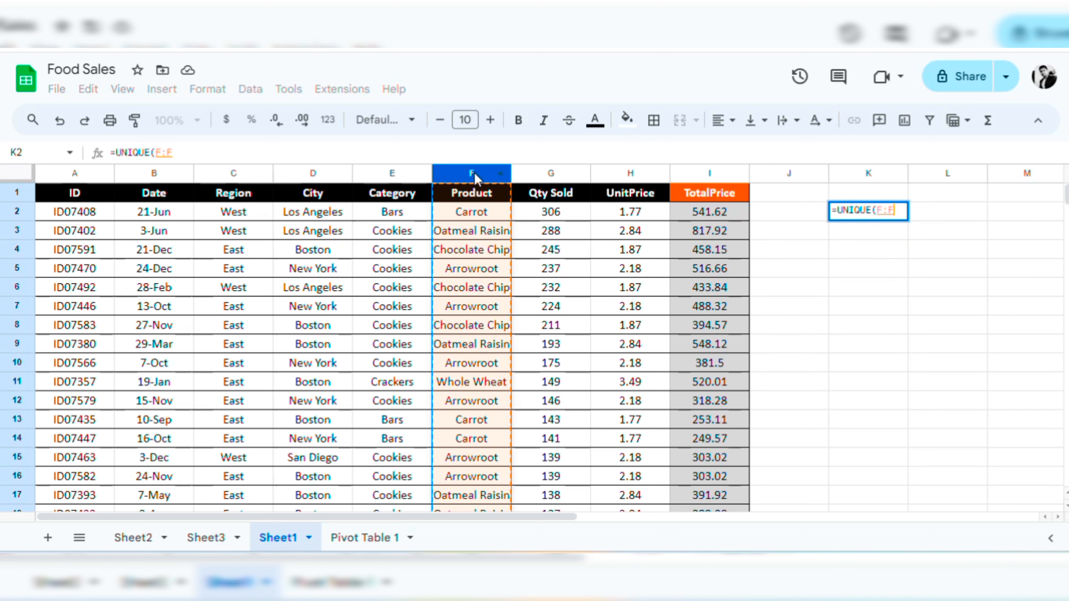
pyautogui.write(')')
pyautogui.press('Return')
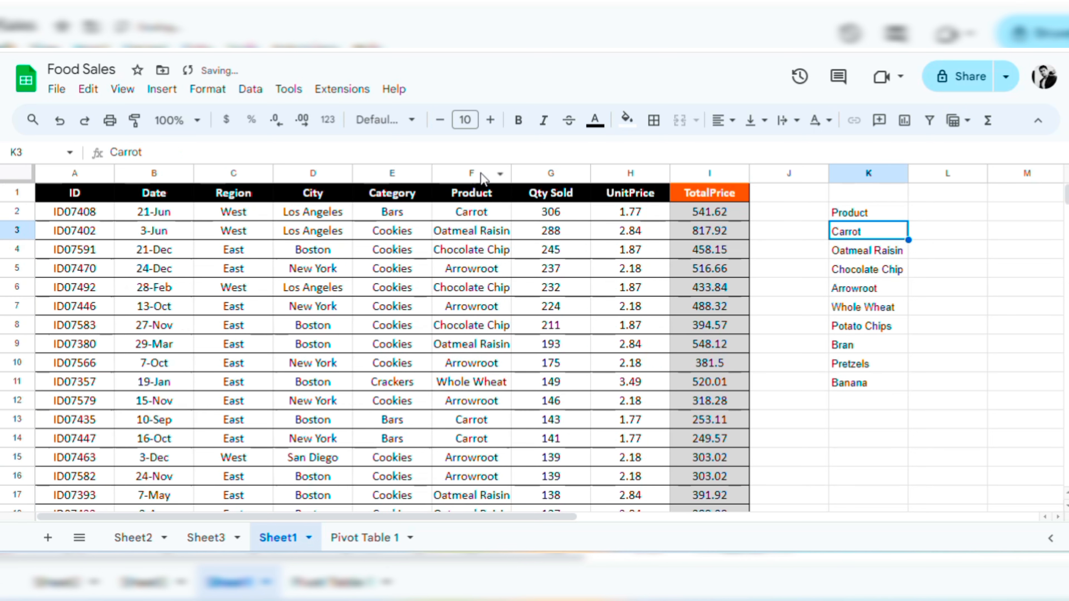
# Step: Add the heading Total Qty Sold in L2 beside the product list and widen column K slightly
pyautogui.moveTo(876, 236); pyautogui.dragTo(880, 382)
pyautogui.click(924, 210)
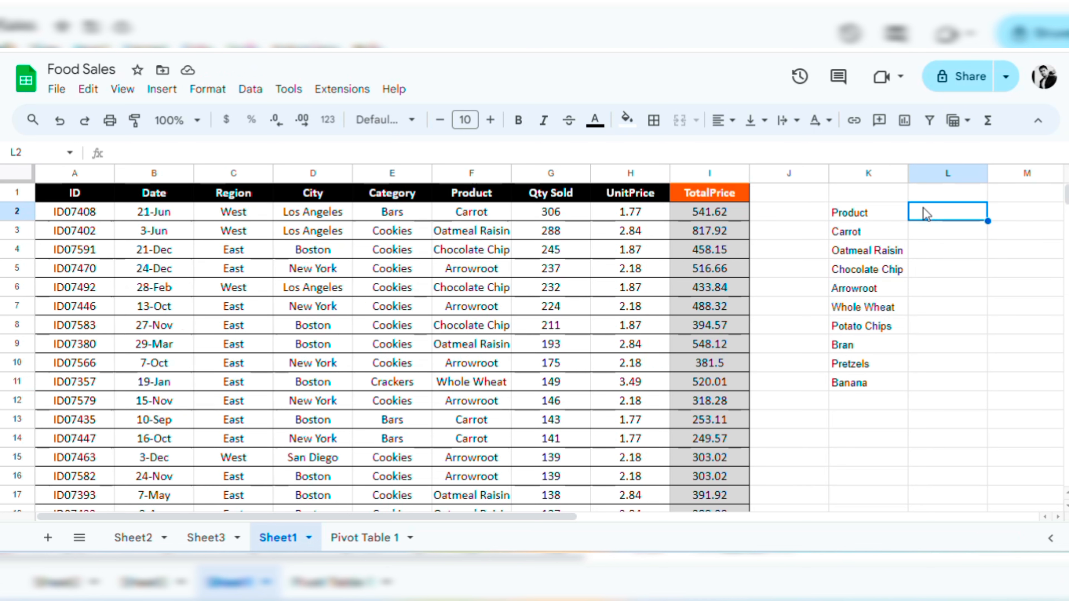
pyautogui.write('Total W')
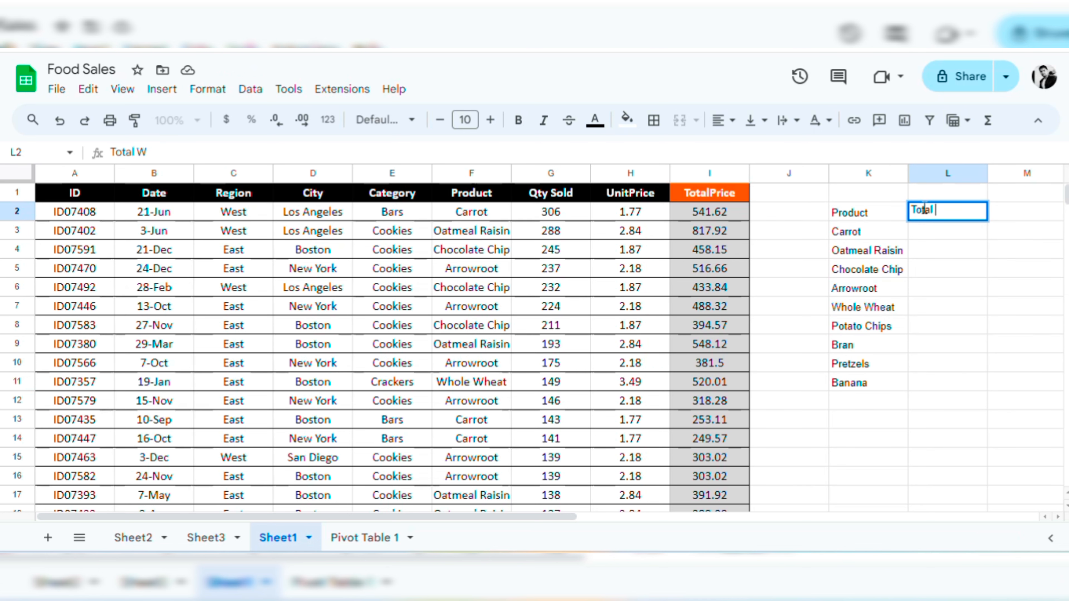
pyautogui.press('BackSpace')
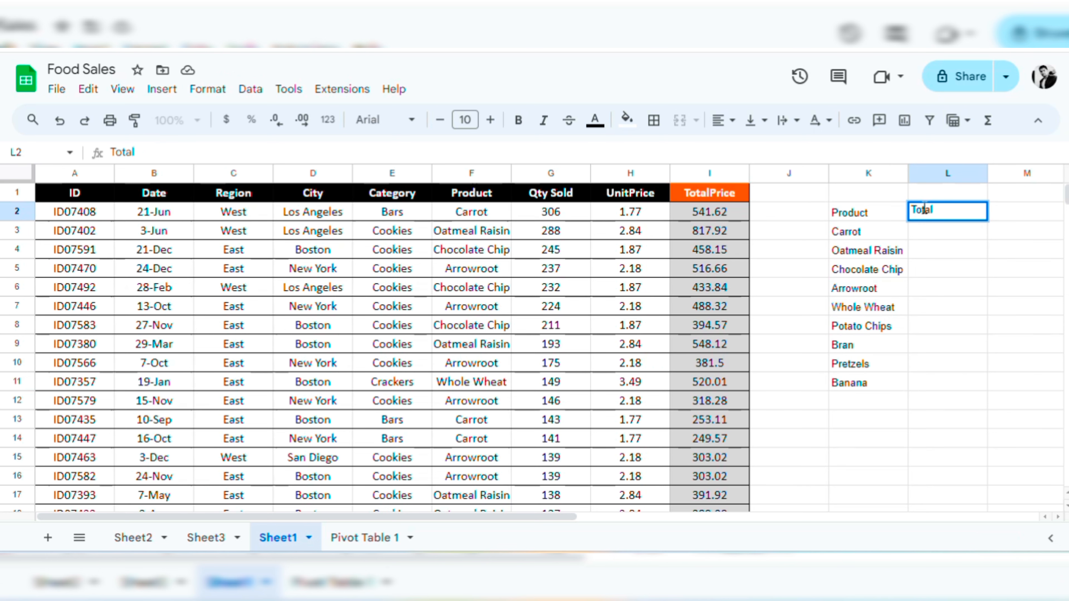
pyautogui.write('Qty Sold')
pyautogui.press('Return')
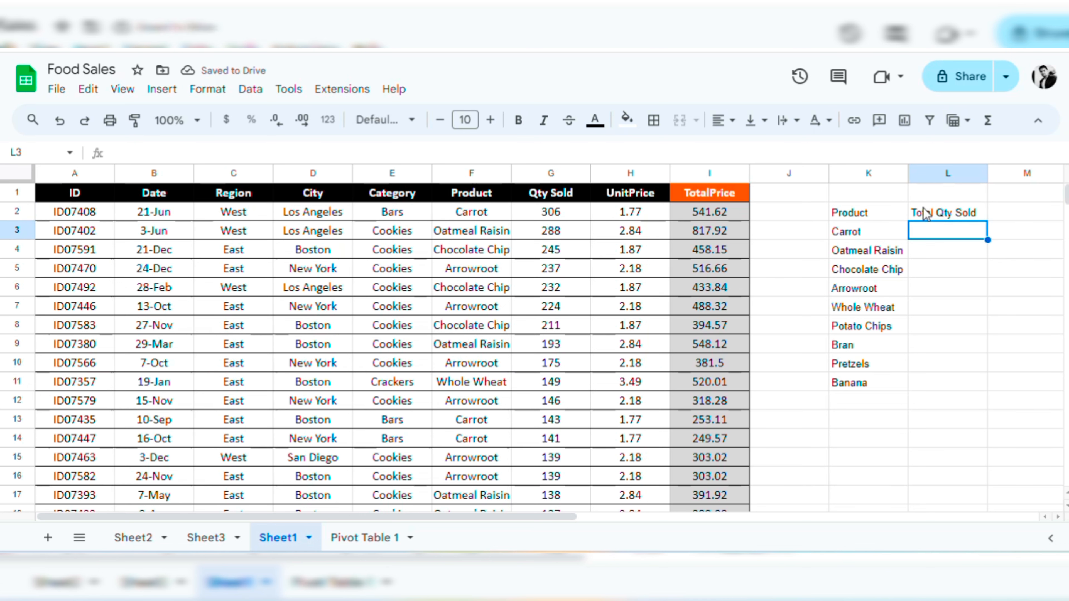
pyautogui.moveTo(908, 174); pyautogui.dragTo(919, 175)
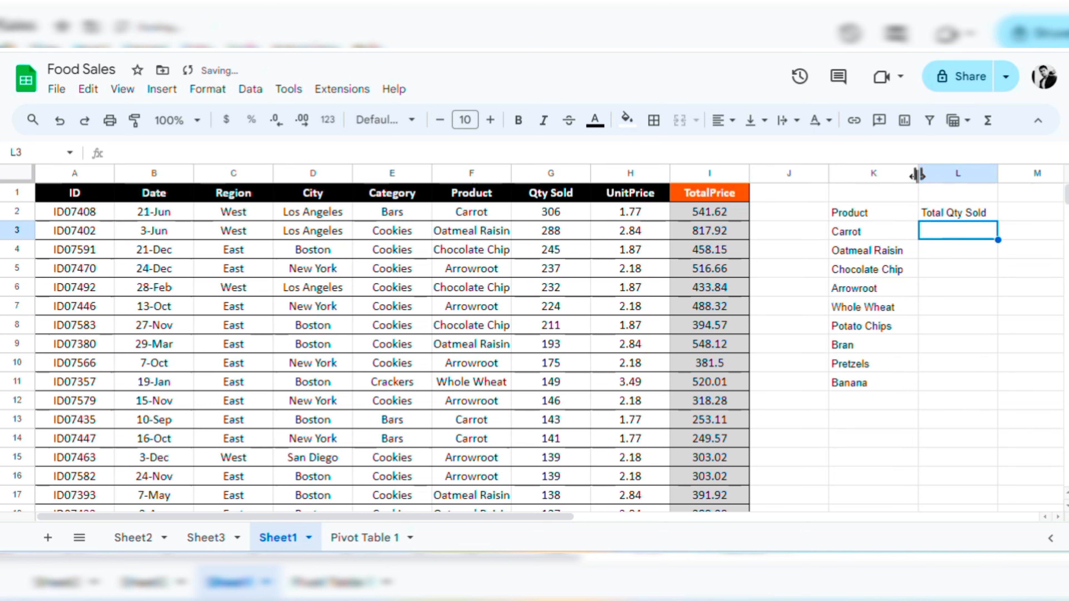
pyautogui.click(964, 268)
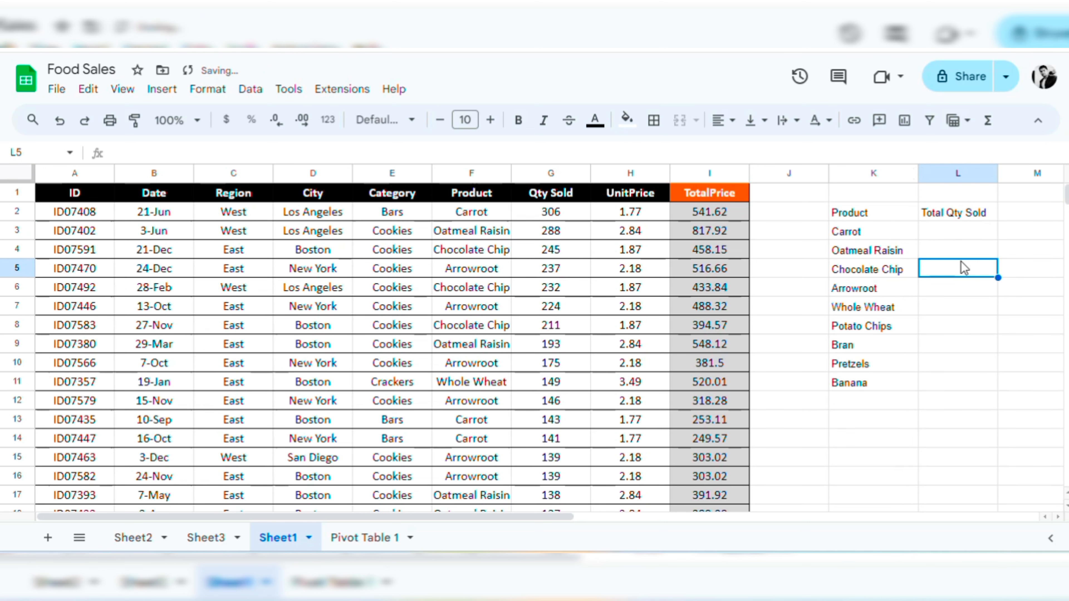
pyautogui.press('Right')
pyautogui.press('Right')
pyautogui.press('Right')
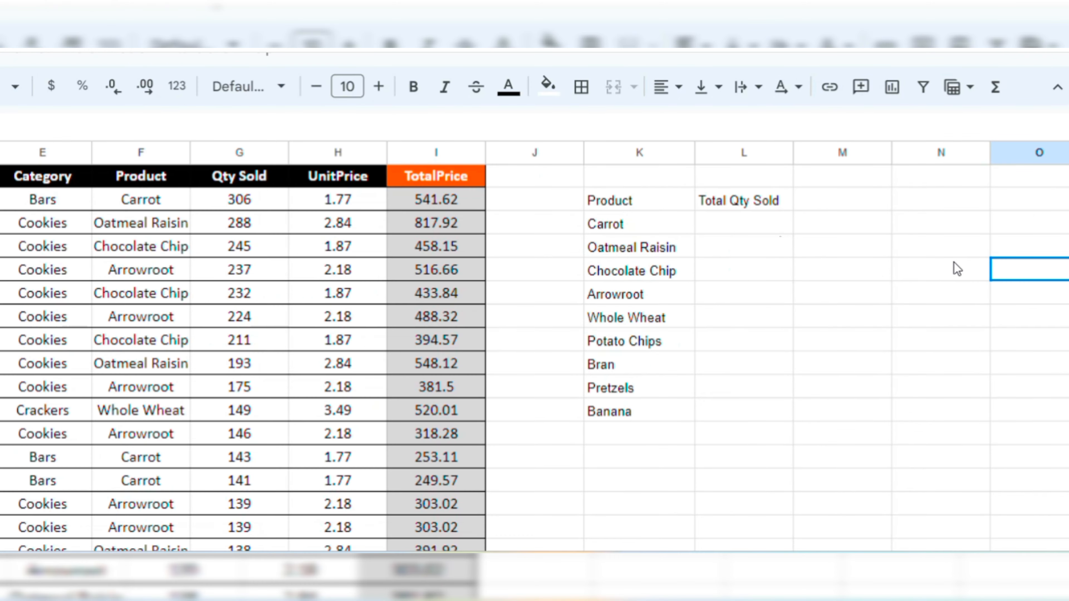
# Step: Total the quantity sold per product with =SUMIFS(G:G,F:F,K3) in L3 and autofill the formula down to L11
pyautogui.click(777, 234)
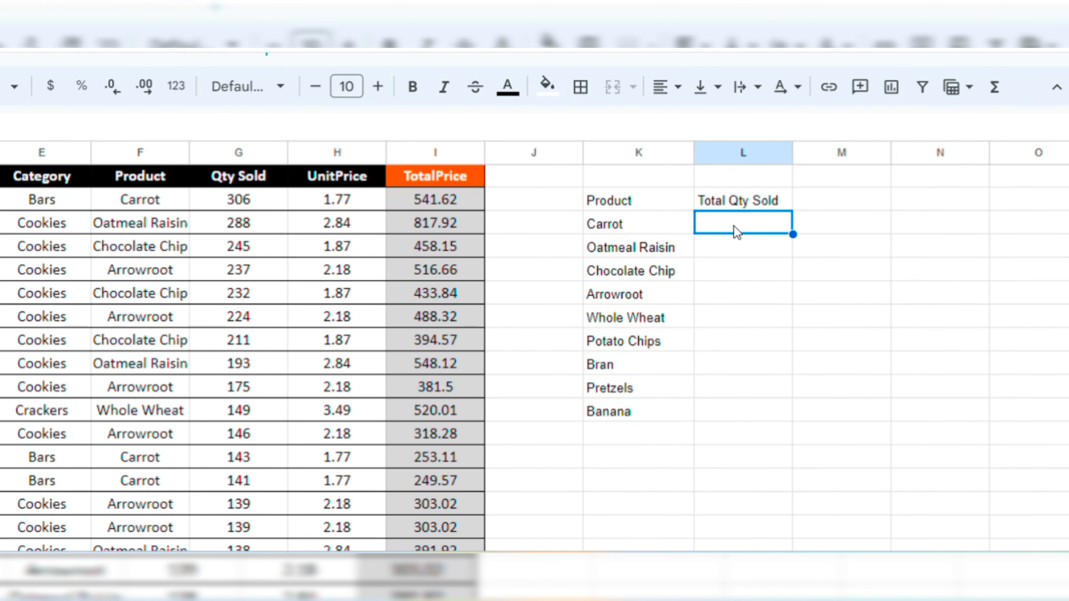
pyautogui.write('=')
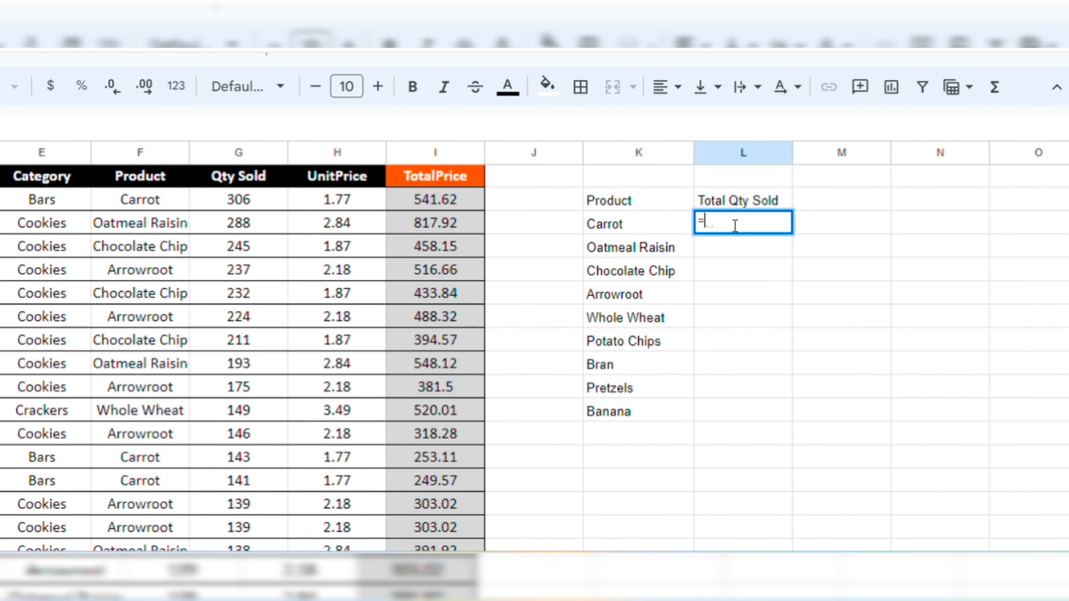
pyautogui.write('sum')
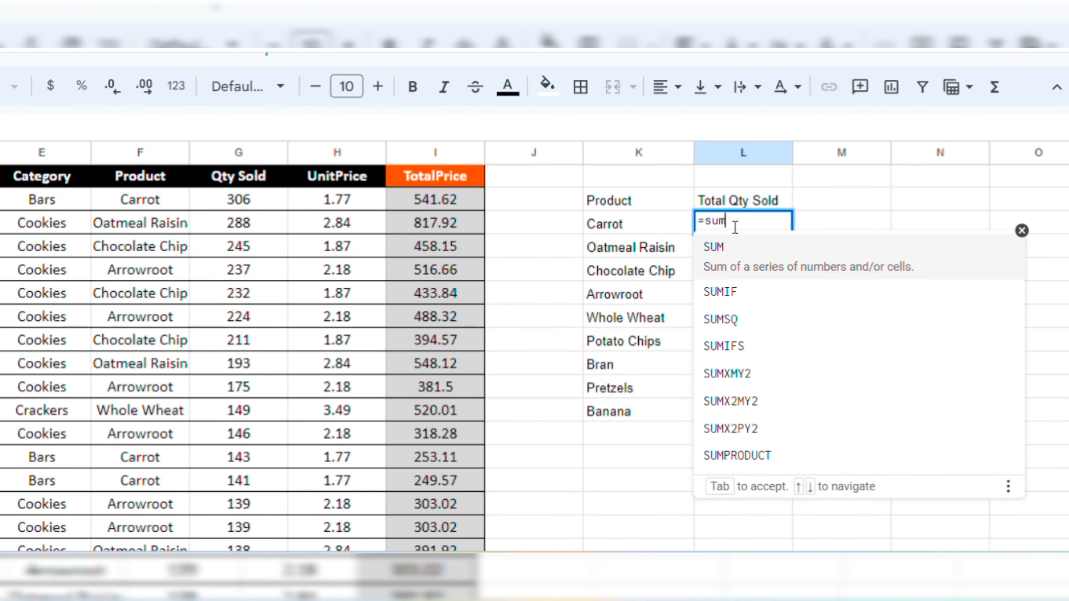
pyautogui.click(754, 353)
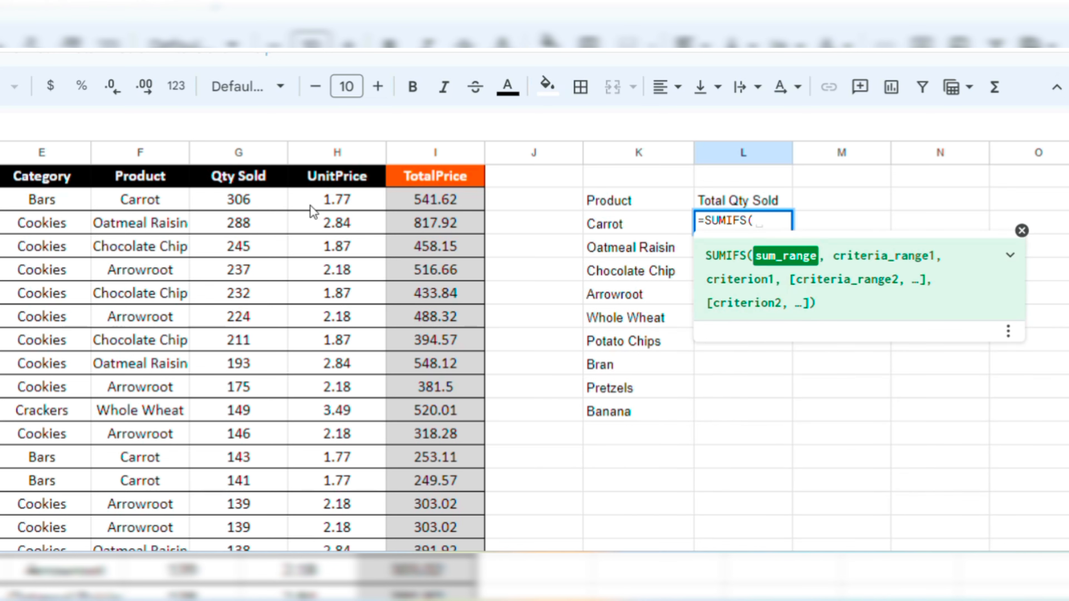
pyautogui.click(251, 157)
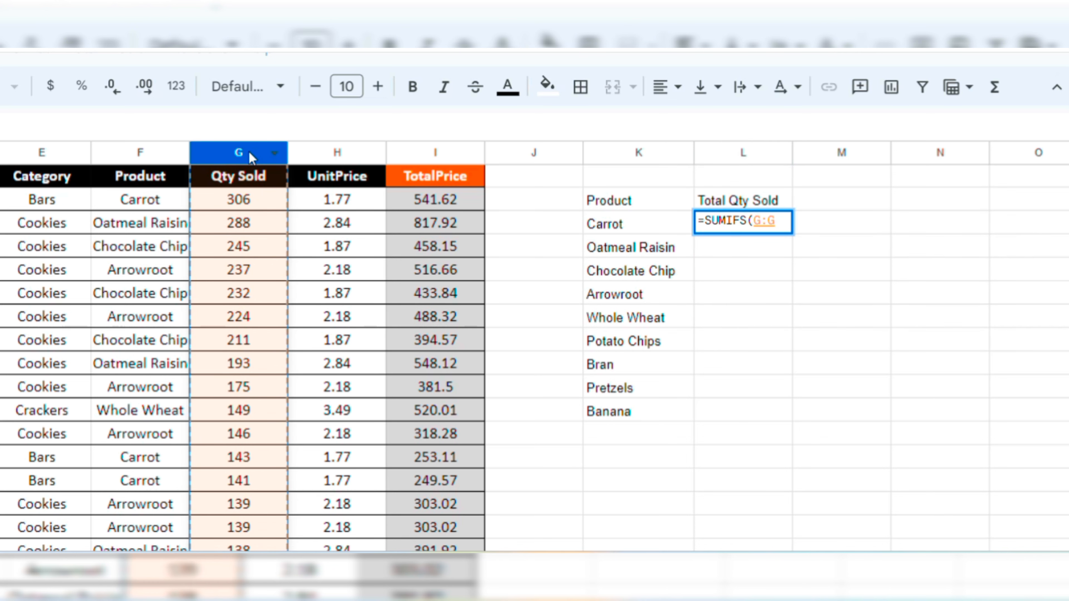
pyautogui.write(',')
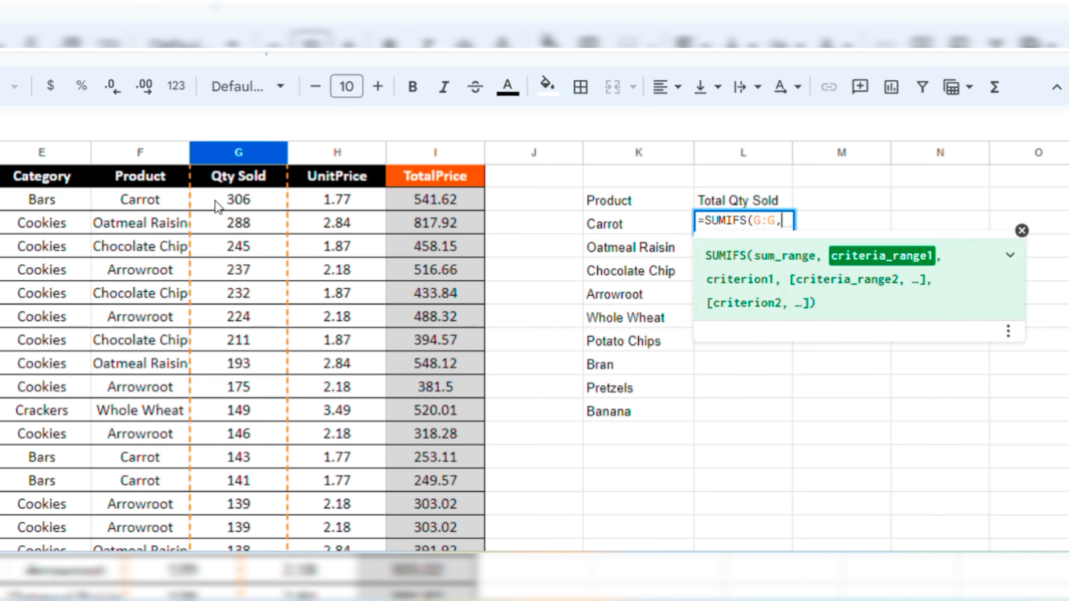
pyautogui.click(148, 148)
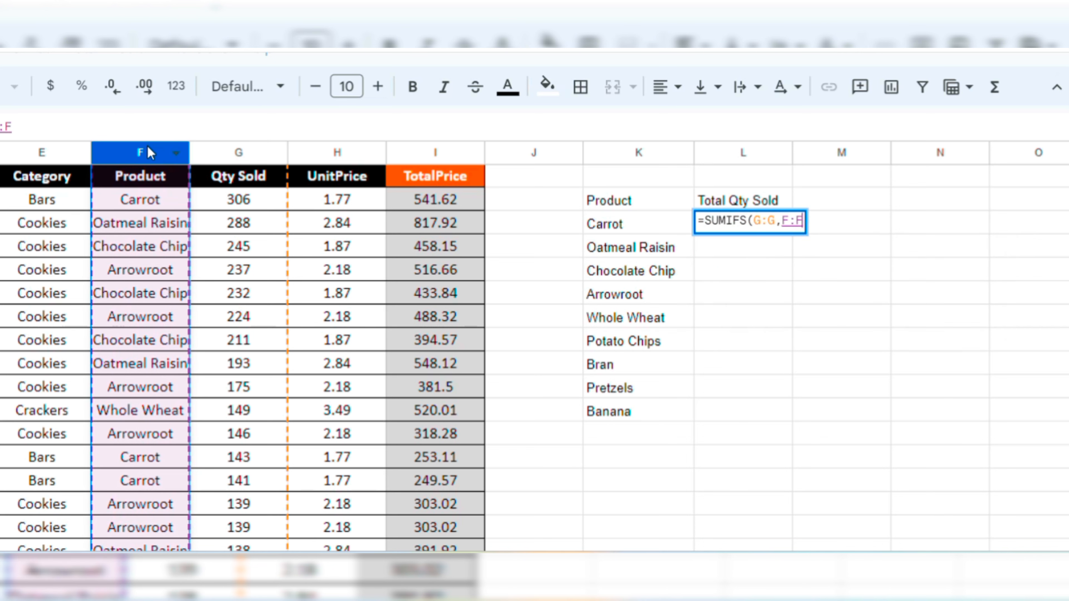
pyautogui.write(',')
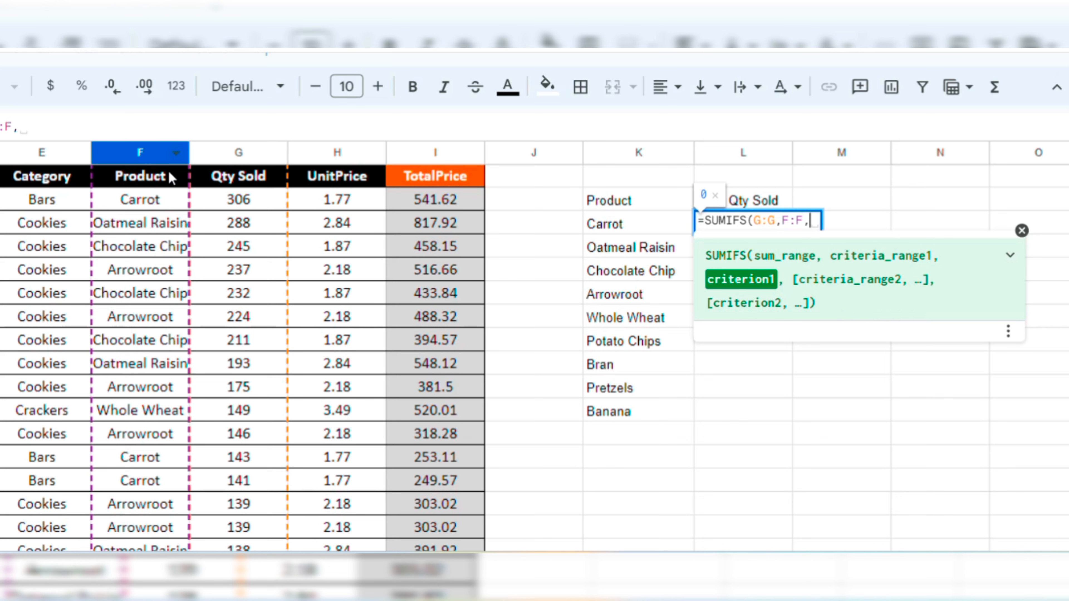
pyautogui.click(617, 231)
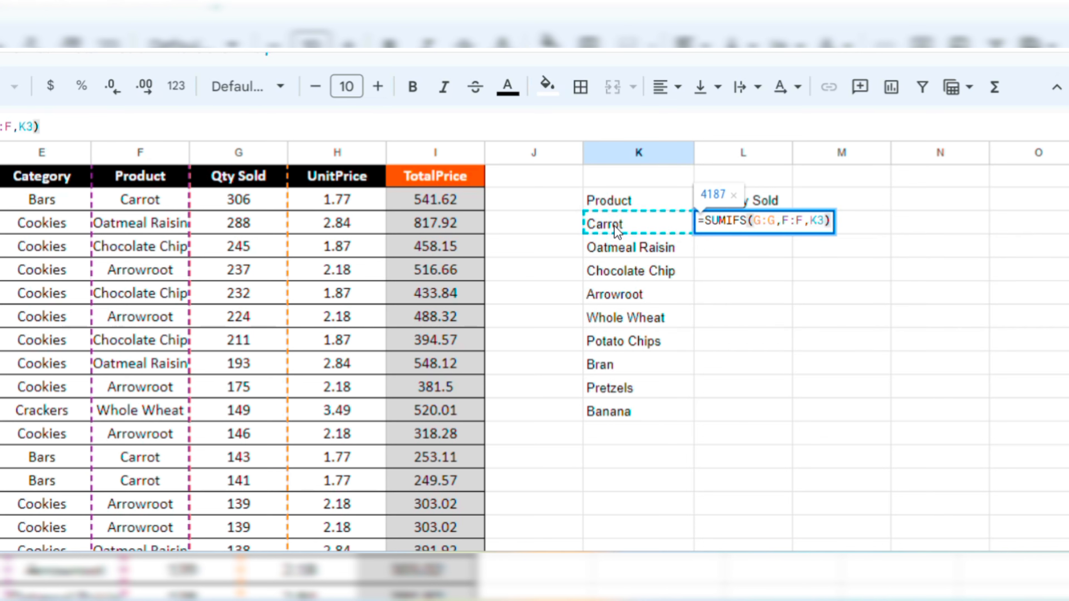
pyautogui.press('Return')
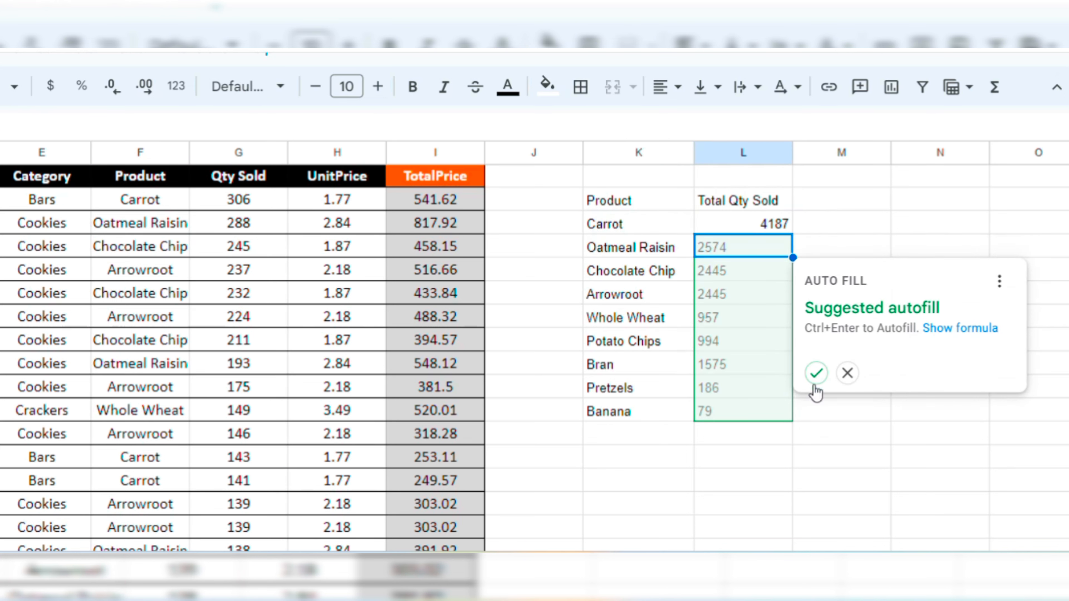
pyautogui.click(816, 372)
pyautogui.click(846, 232)
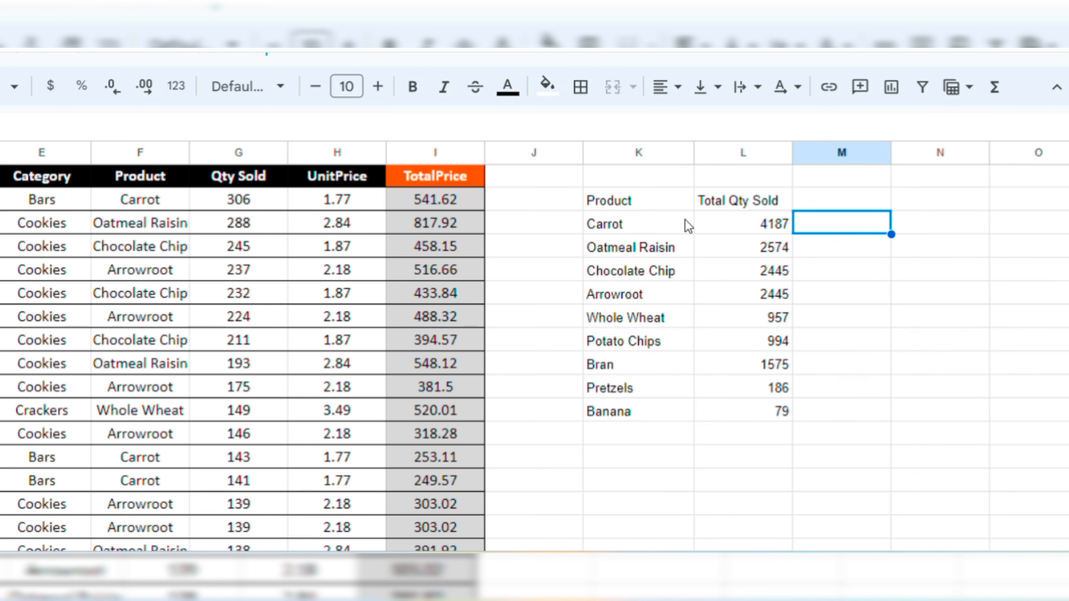
# Step: Examine the product names in column K against their SUMIFS totals in column L, including the formulas in K2 and L3
pyautogui.click(623, 224)
pyautogui.click(762, 226)
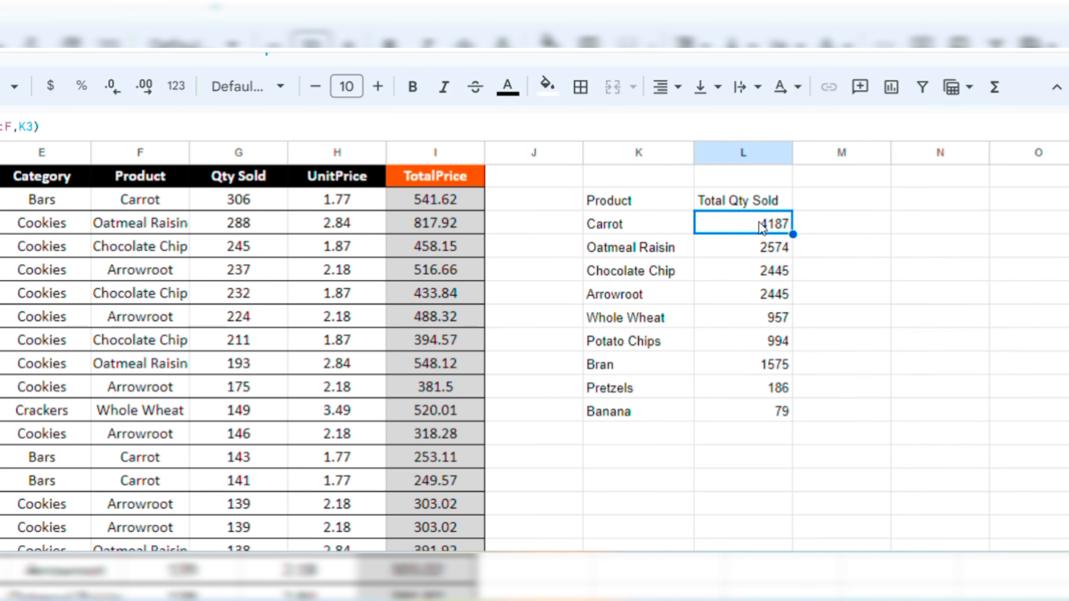
pyautogui.press('Left')
pyautogui.press('Down')
pyautogui.press('Down')
pyautogui.press('Down')
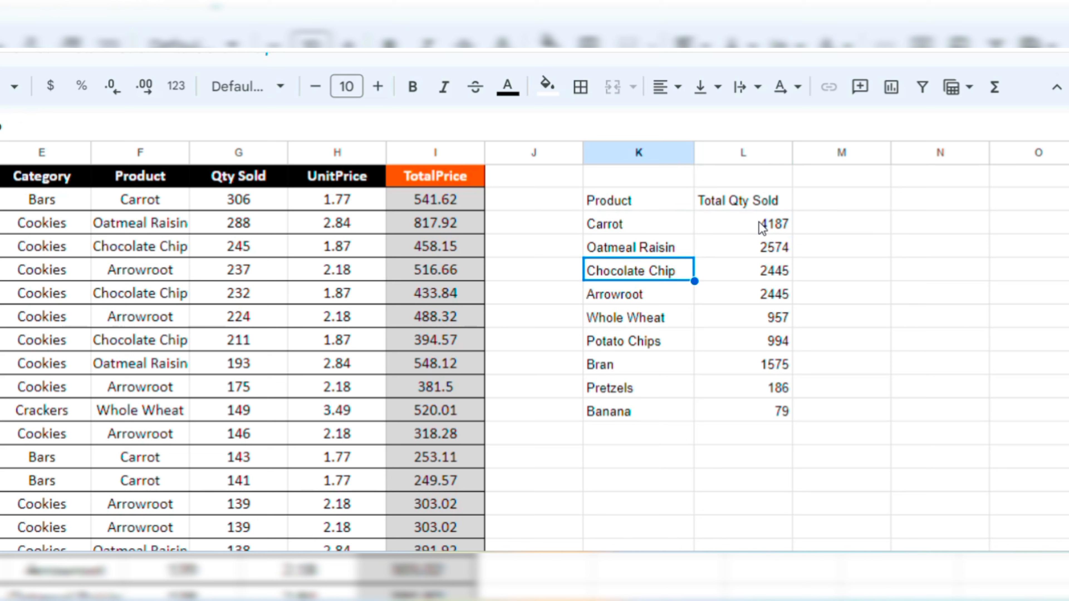
pyautogui.press('Up')
pyautogui.press('Up')
pyautogui.press('Down')
pyautogui.press('Down')
pyautogui.click(778, 228)
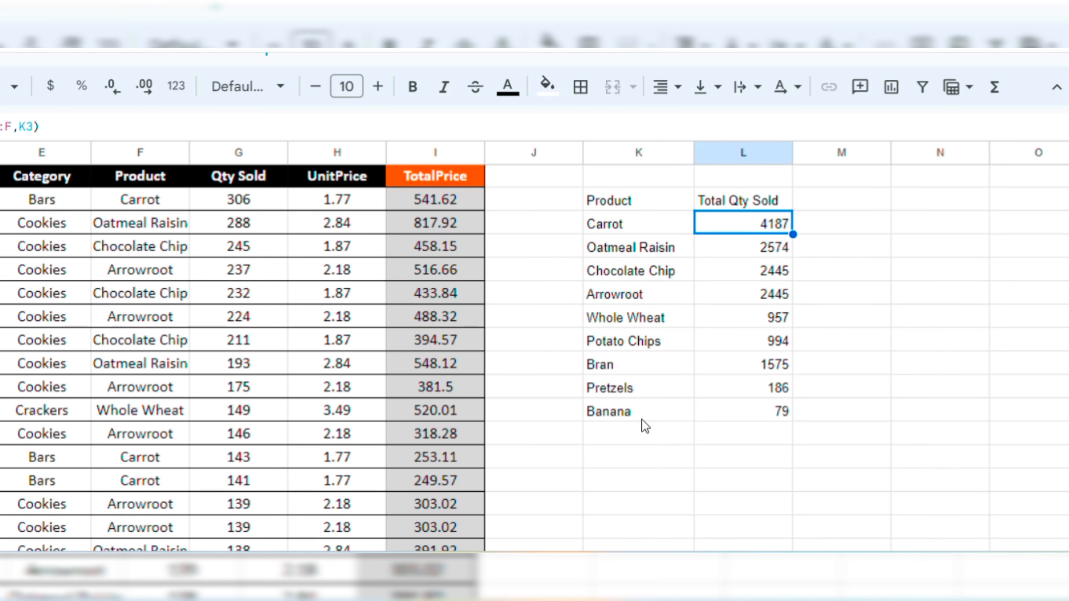
pyautogui.scroll(-1, 642, 418)
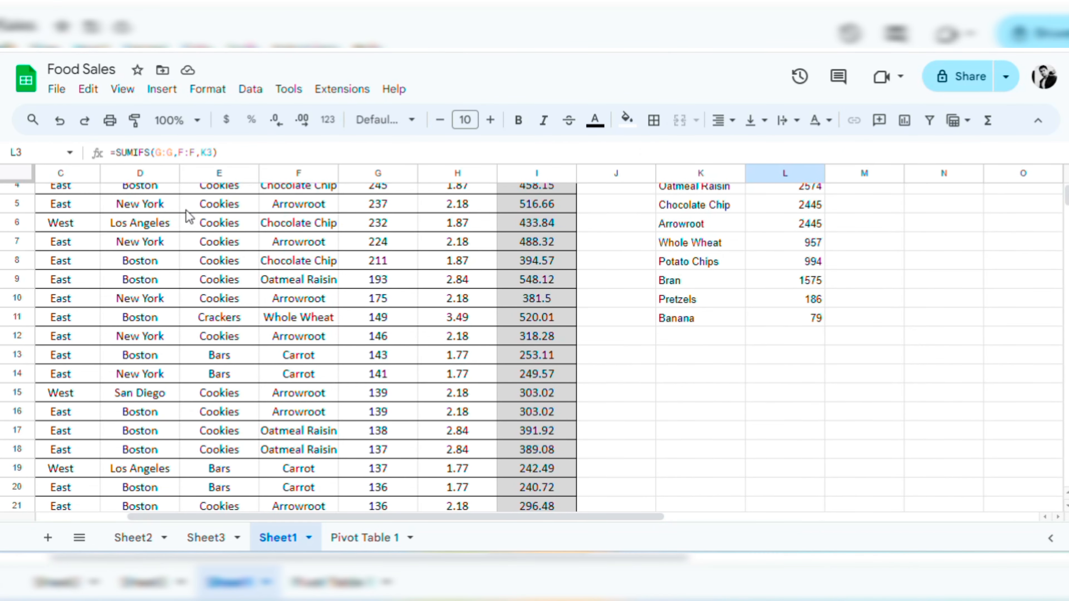
pyautogui.click(744, 280)
pyautogui.press('Up')
pyautogui.hotkey('ctrl', 'Up')
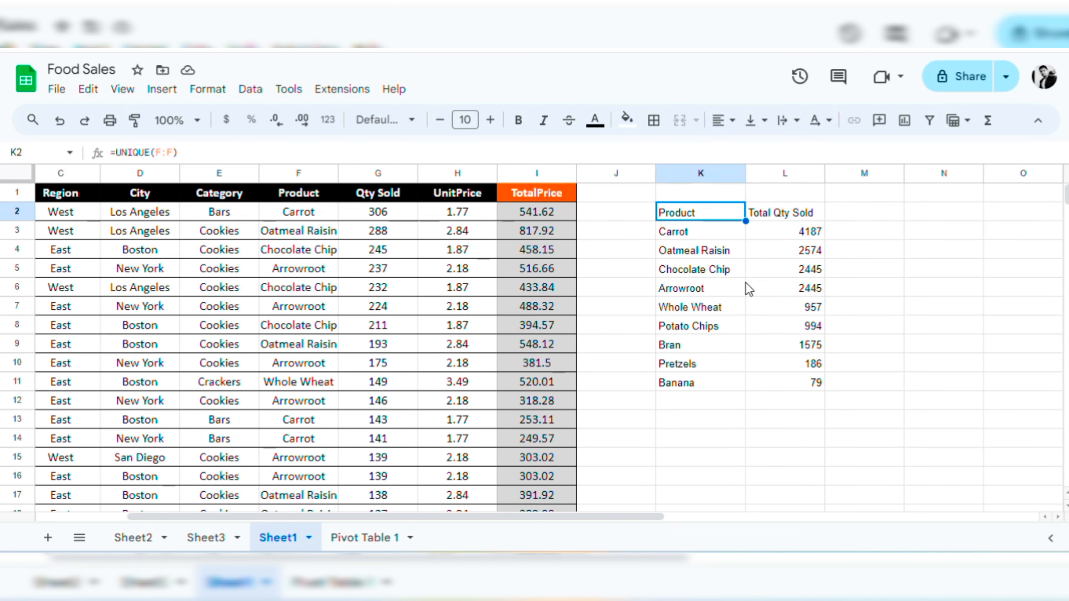
pyautogui.press('Down')
pyautogui.press('Right')
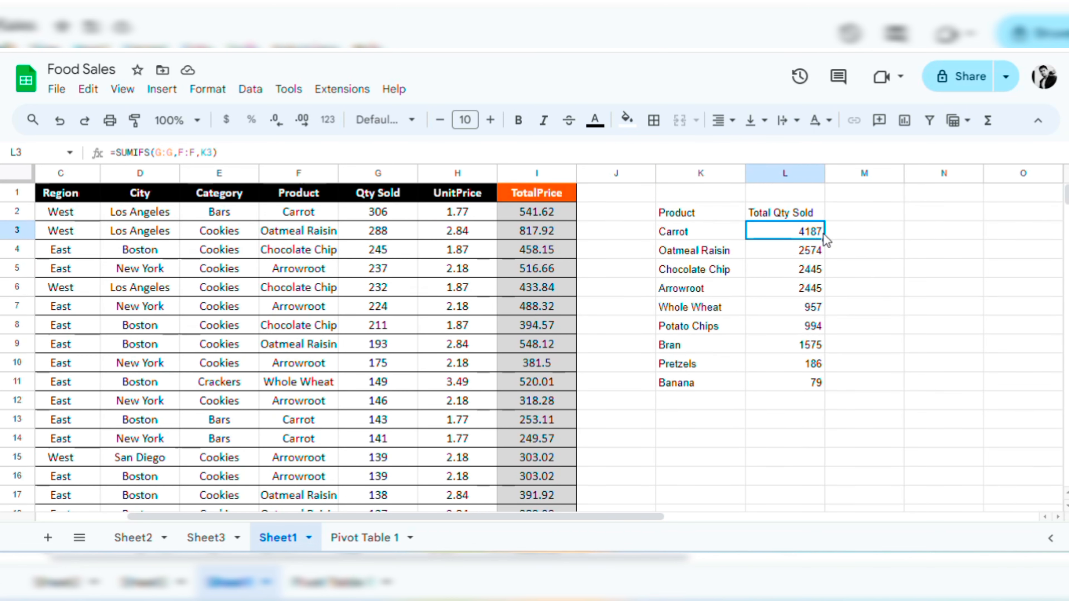
pyautogui.click(667, 236)
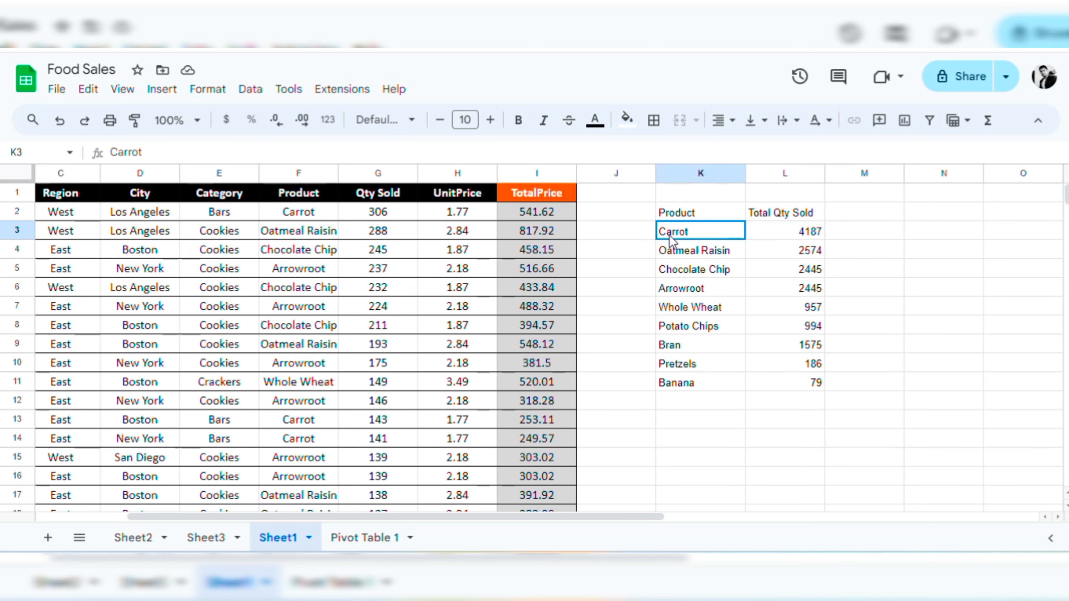
# Step: Clear the SUMIFS totals from L3:L11, keeping the Total Qty Sold heading
pyautogui.click(806, 235)
pyautogui.moveTo(806, 235); pyautogui.dragTo(799, 384)
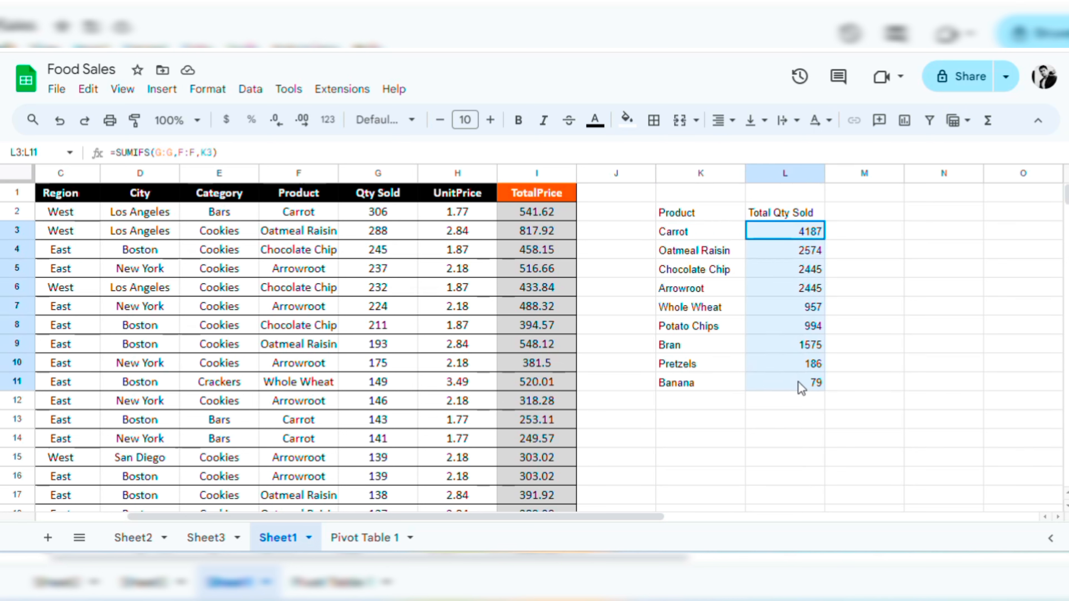
pyautogui.press('Delete')
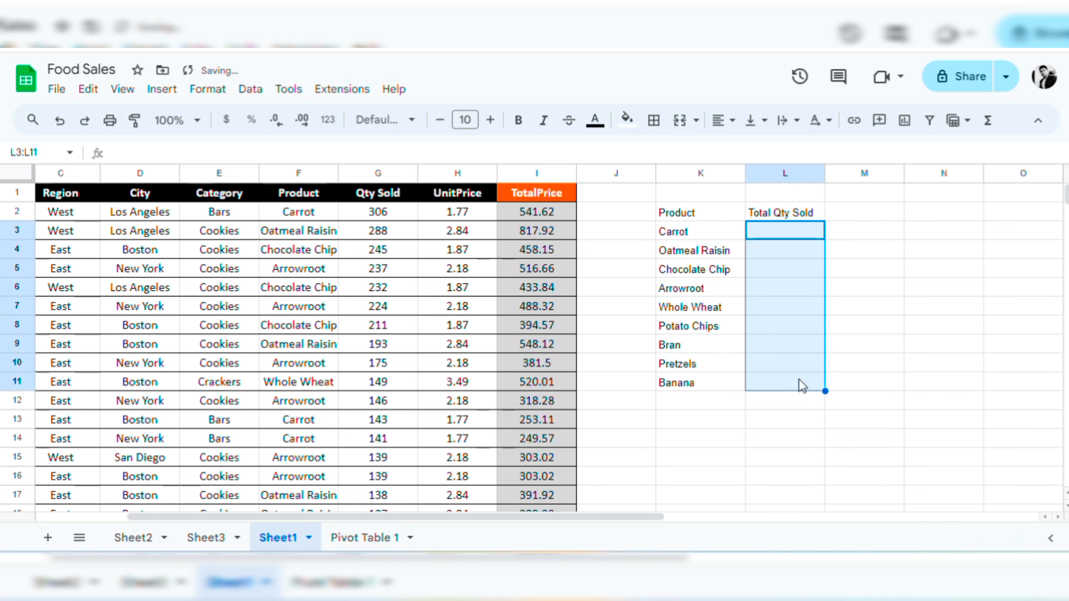
pyautogui.click(901, 293)
# Step: Count each product's occurrences with =COUNTIF(F:F,K3) in L3 and autofill the formula down to L11
pyautogui.click(770, 233)
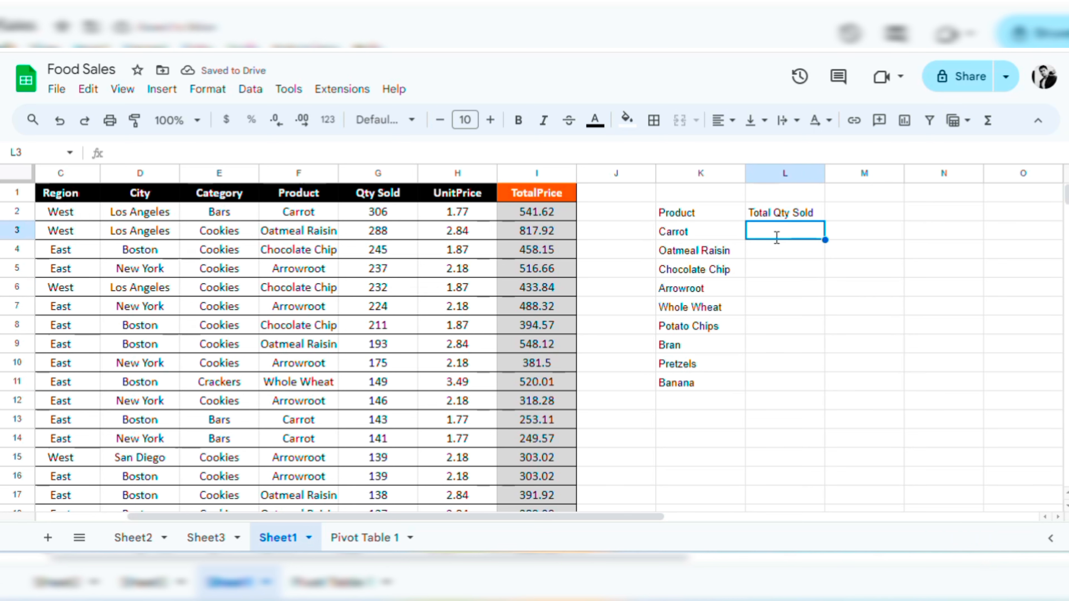
pyautogui.write('=count')
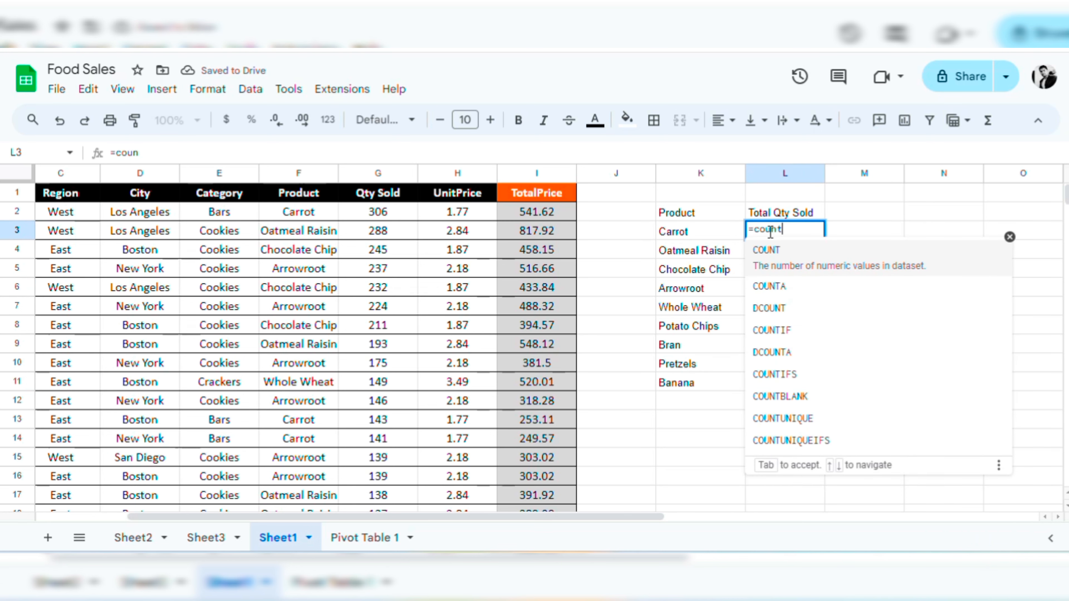
pyautogui.click(799, 337)
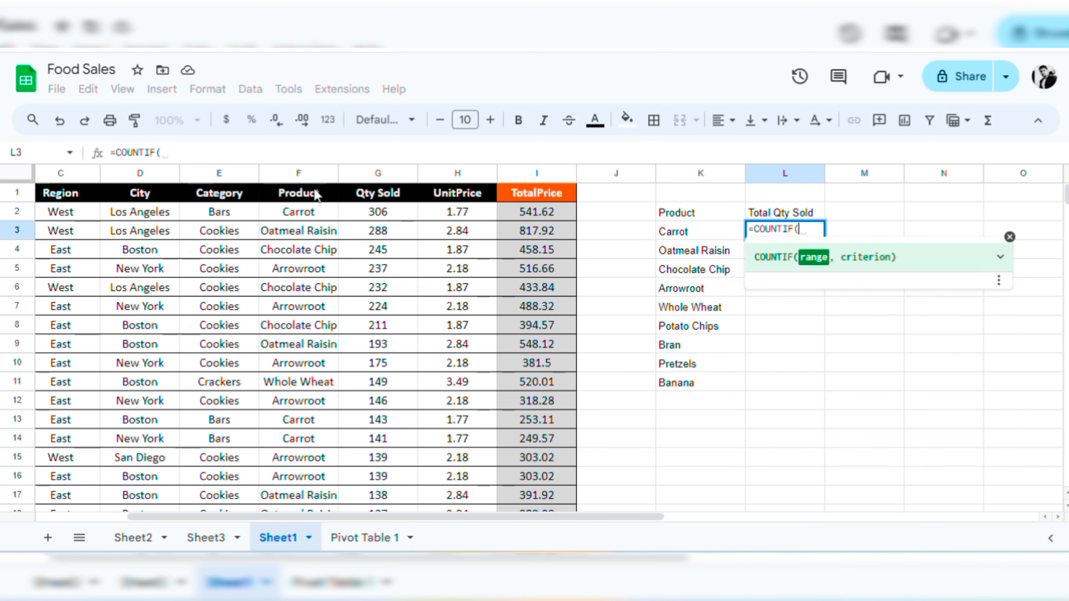
pyautogui.click(309, 171)
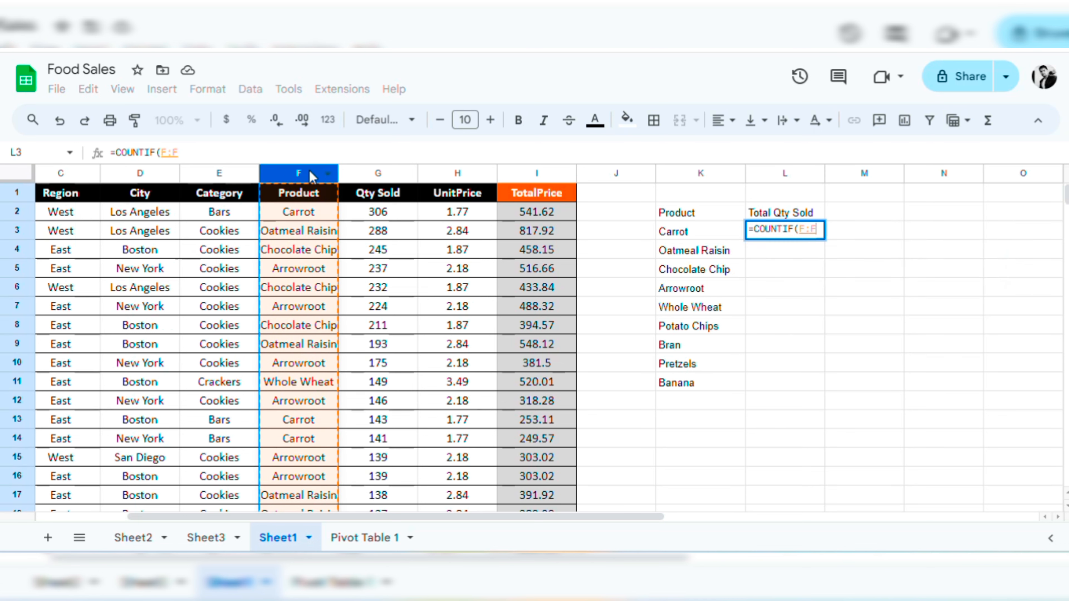
pyautogui.write(',')
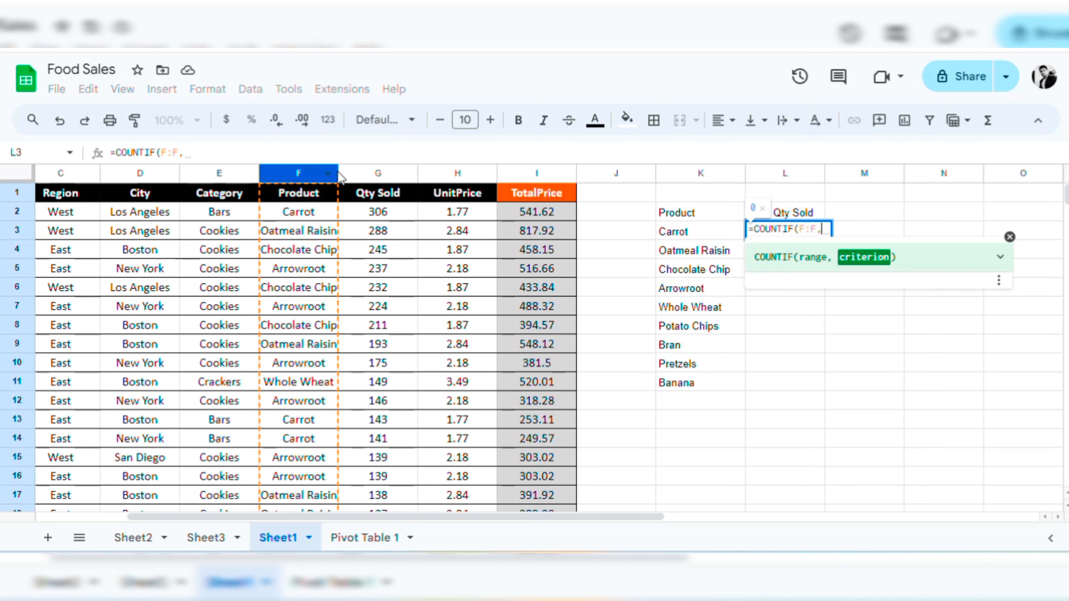
pyautogui.click(699, 237)
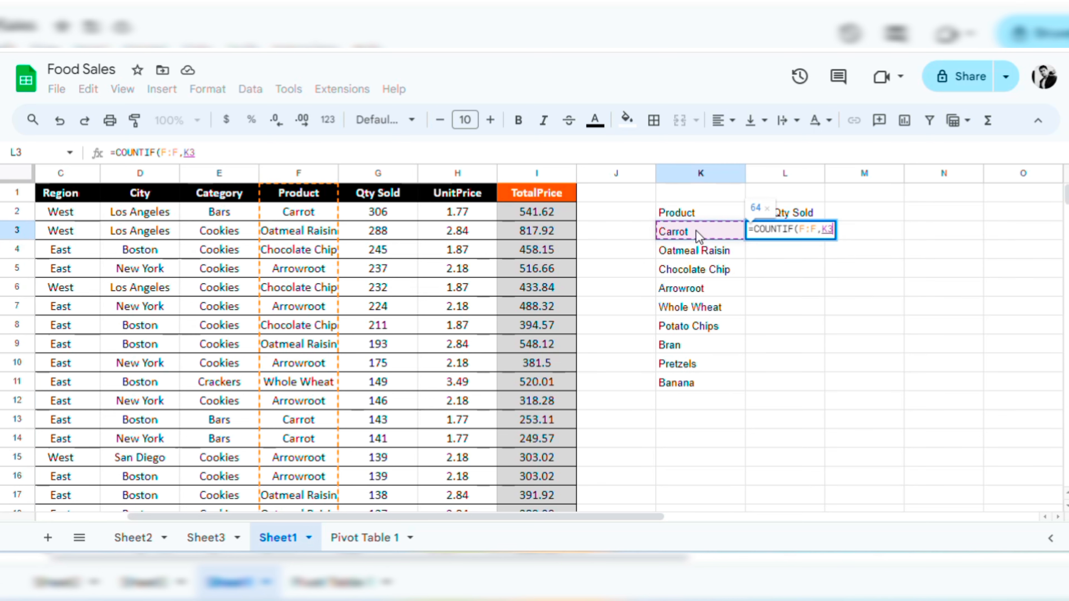
pyautogui.write(')')
pyautogui.press('Return')
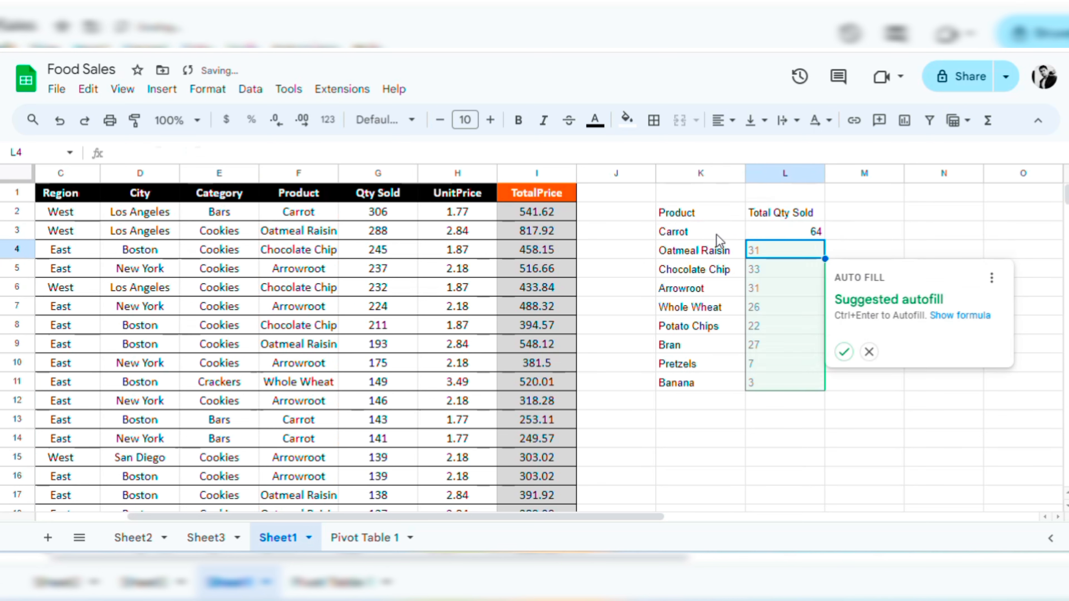
pyautogui.click(844, 352)
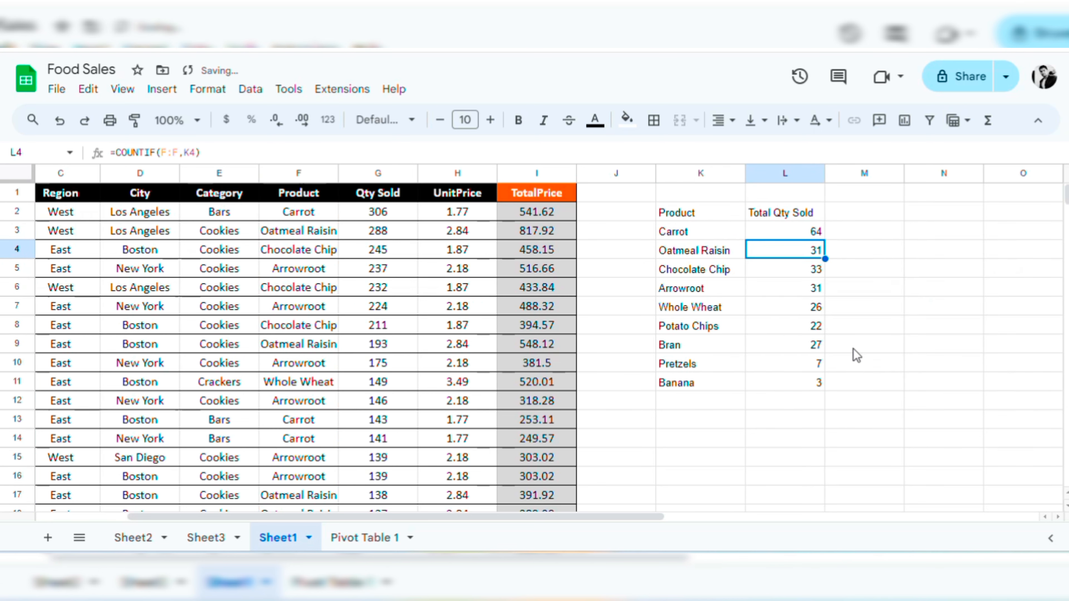
# Step: Clear the COUNTIF results from L3:L11, keeping the product list and the Total Qty Sold heading
pyautogui.click(913, 349)
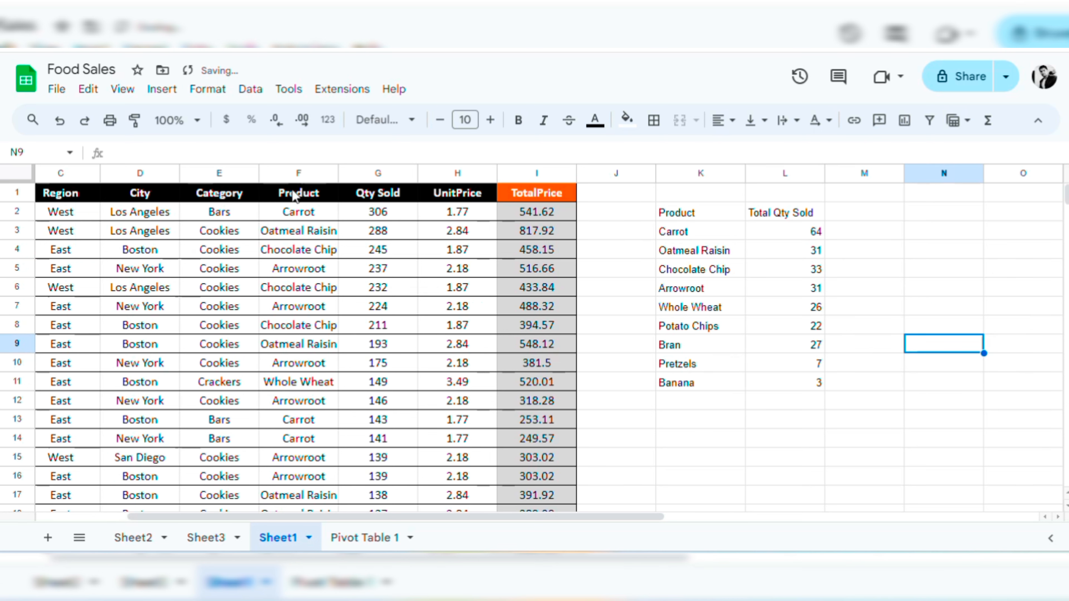
pyautogui.click(308, 212)
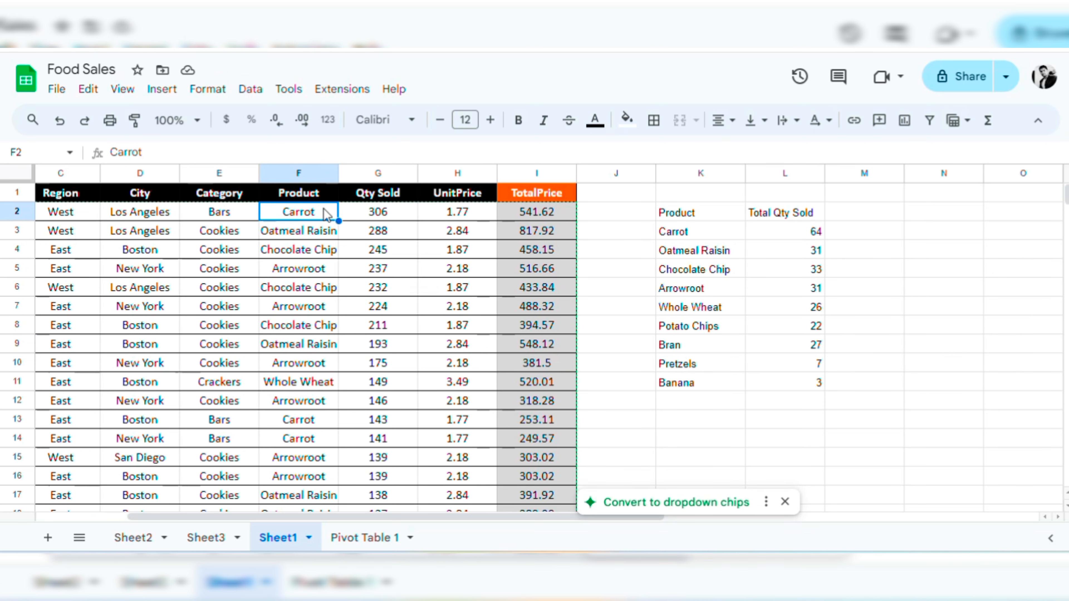
pyautogui.click(689, 352)
pyautogui.click(698, 384)
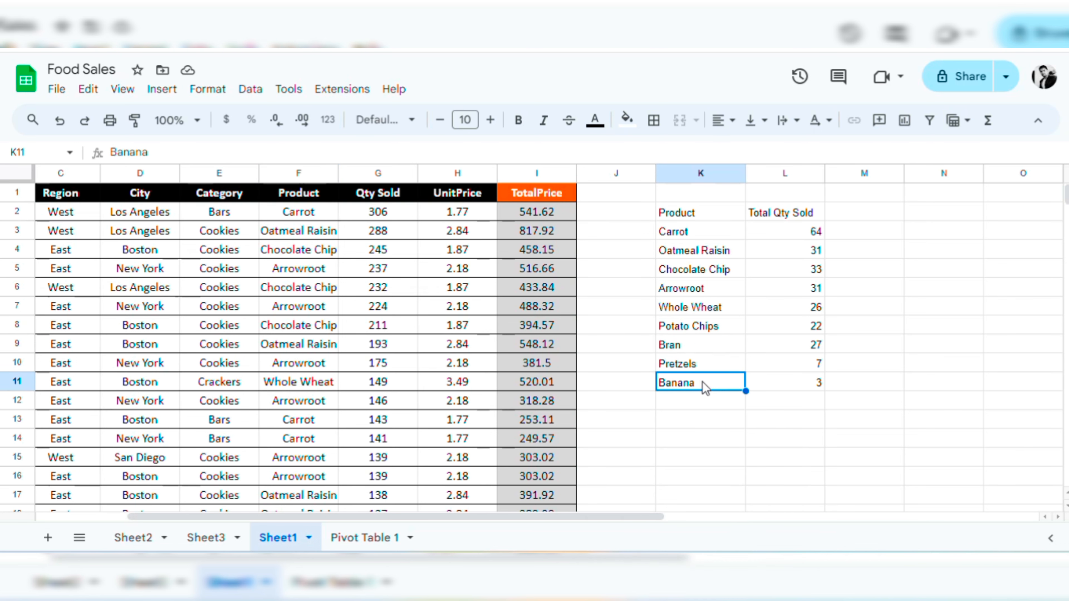
pyautogui.click(707, 290)
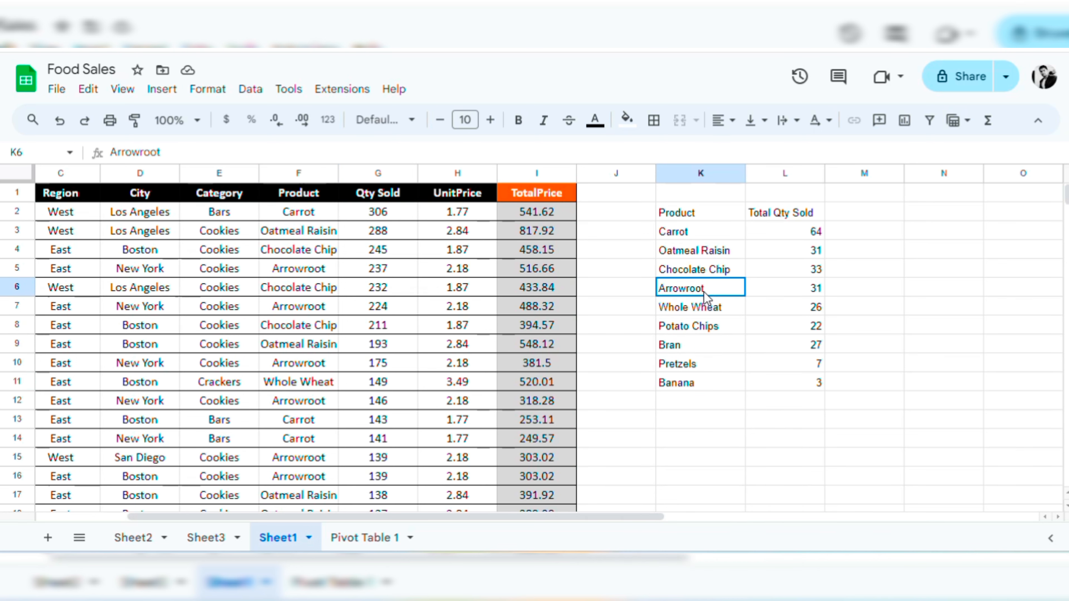
pyautogui.click(815, 238)
pyautogui.hotkey('ctrl', 'shift', 'Down')
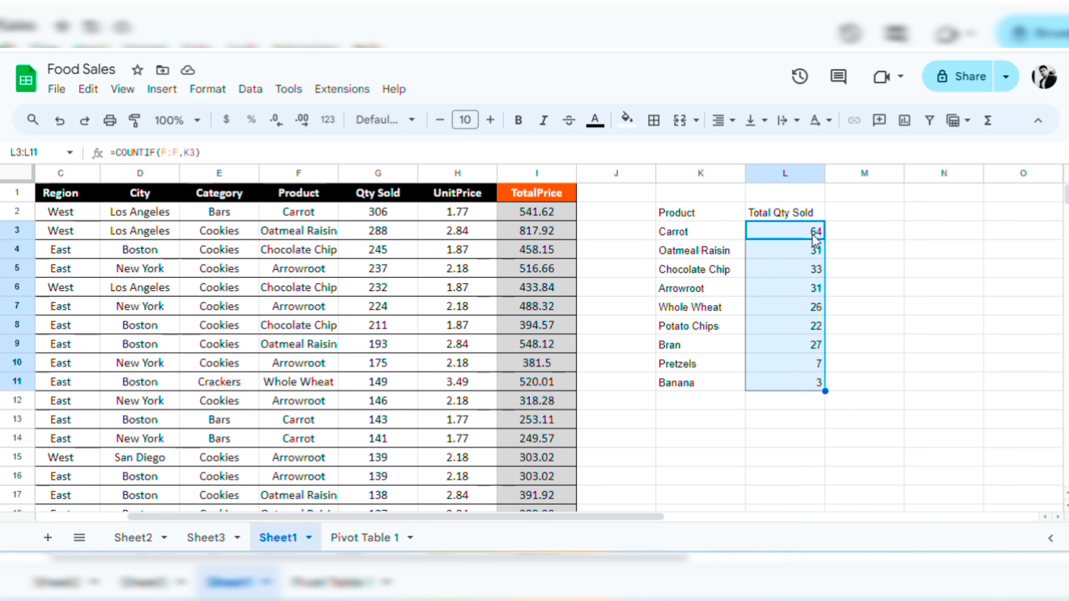
pyautogui.press('Delete')
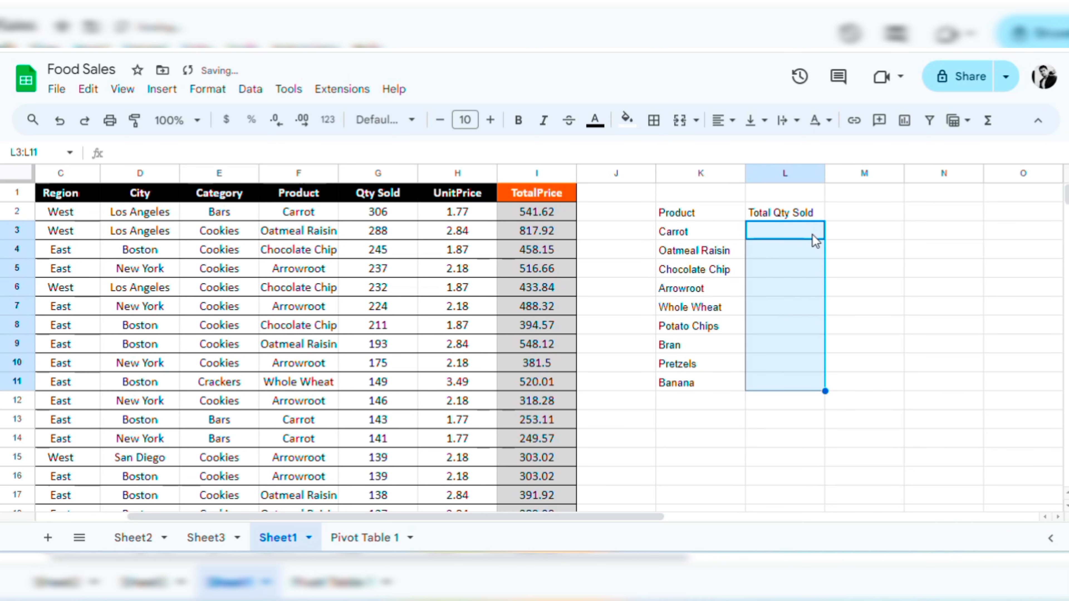
# Step: Find each product's largest quantity sold with =MAXIFS(G:G,F:F,K3) in L3 and autofill the formula down to L11
pyautogui.click(778, 232)
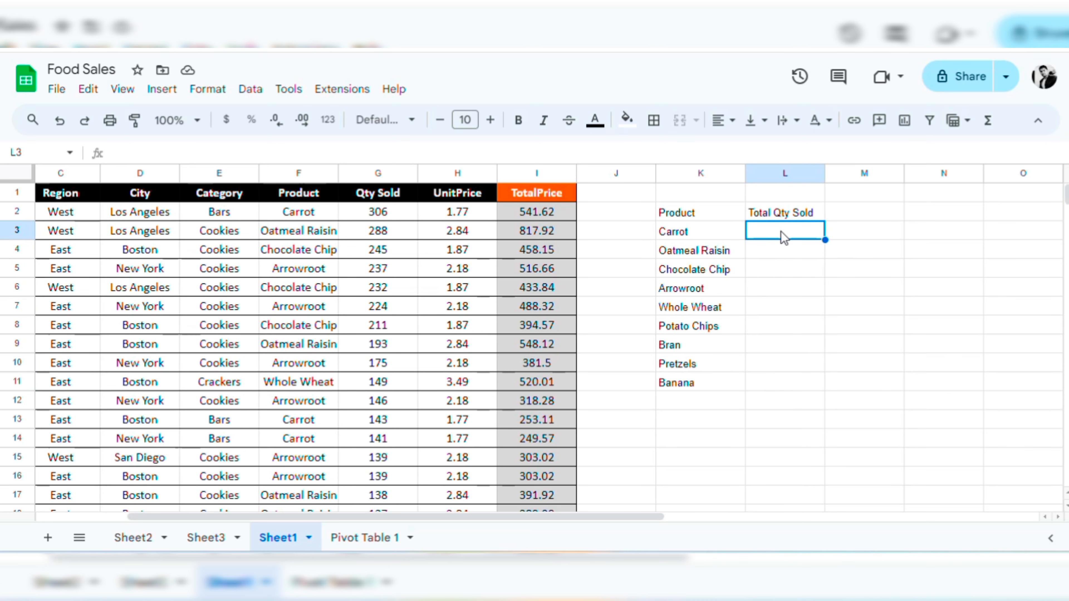
pyautogui.write('=')
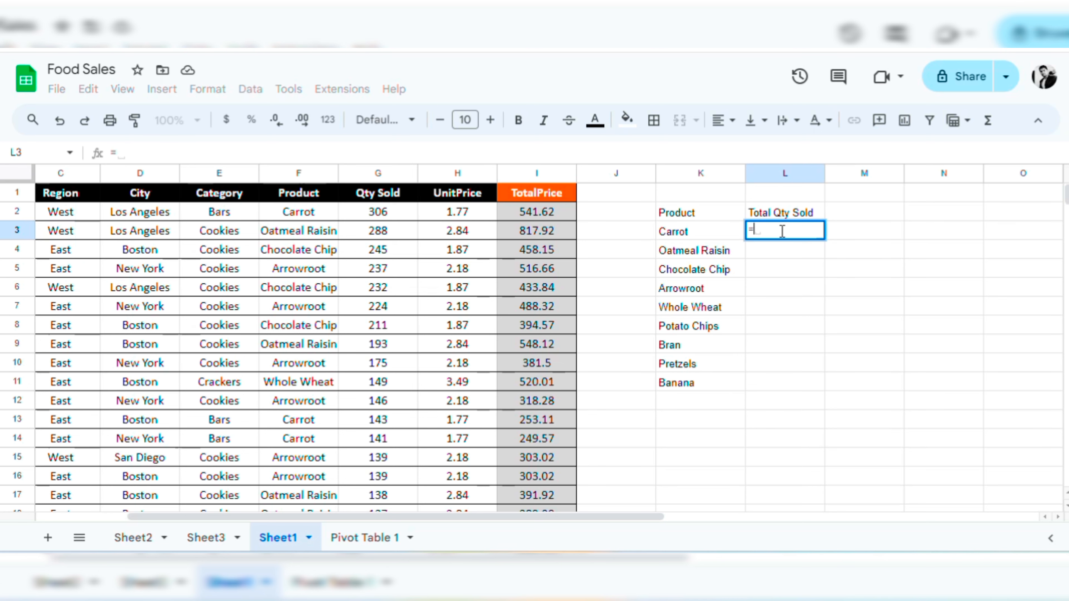
pyautogui.write('mo')
pyautogui.write('x')
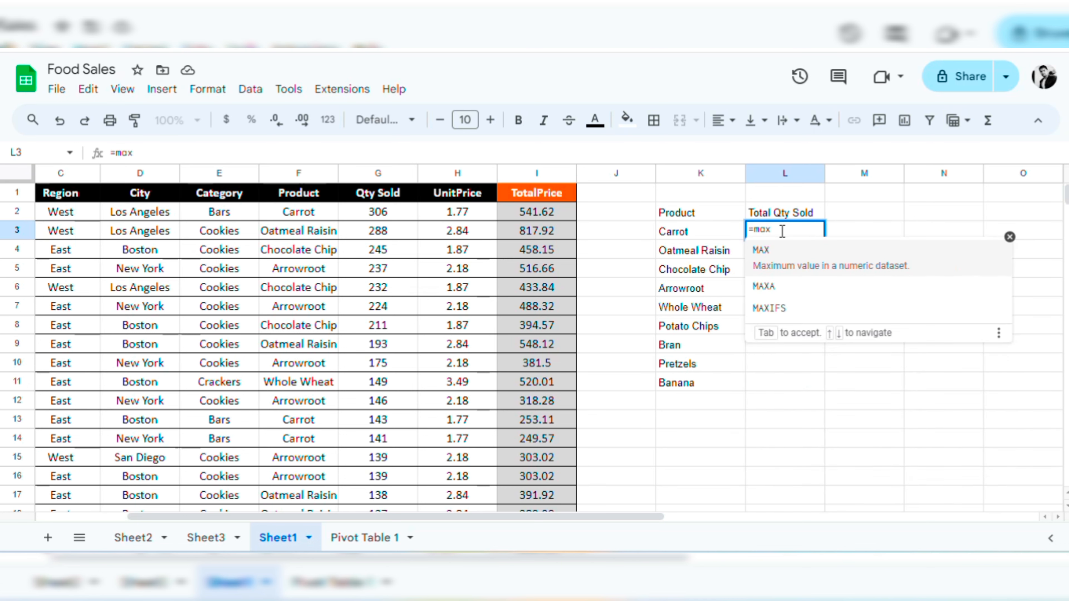
pyautogui.click(789, 304)
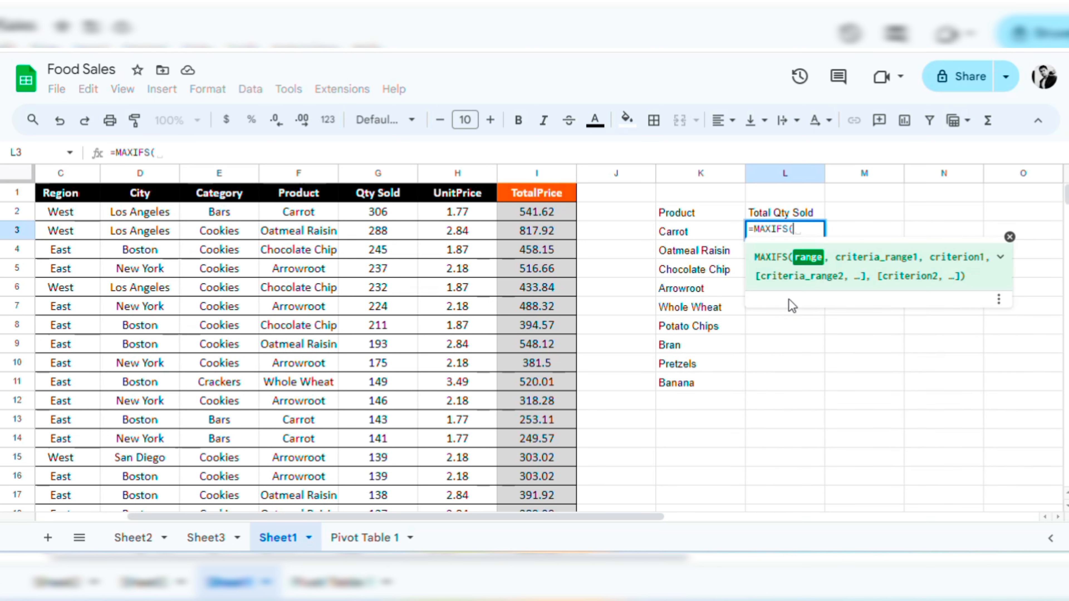
pyautogui.click(378, 173)
pyautogui.write(',')
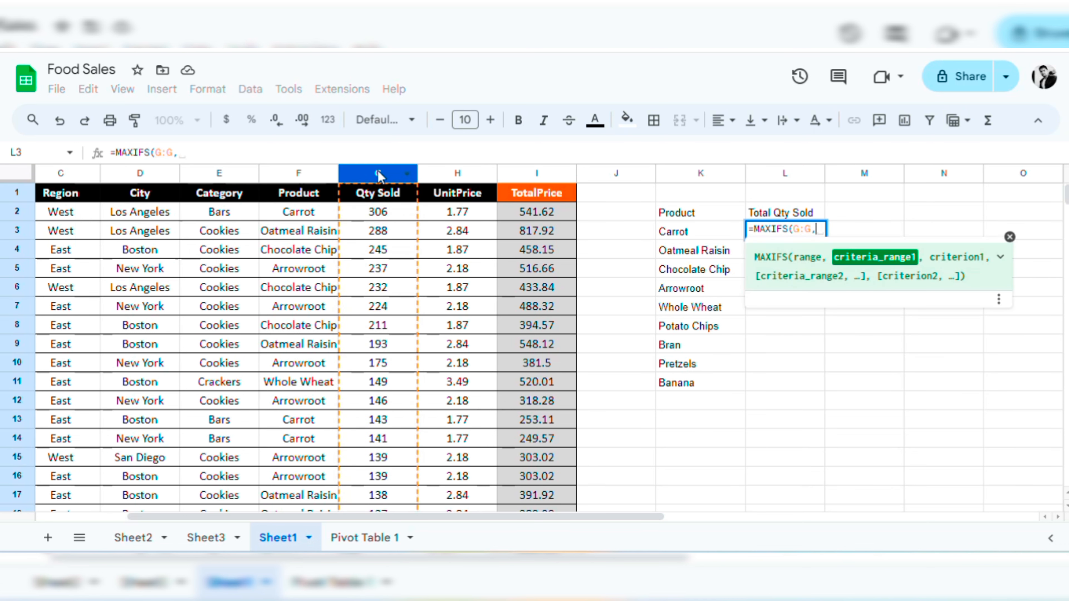
pyautogui.click(306, 173)
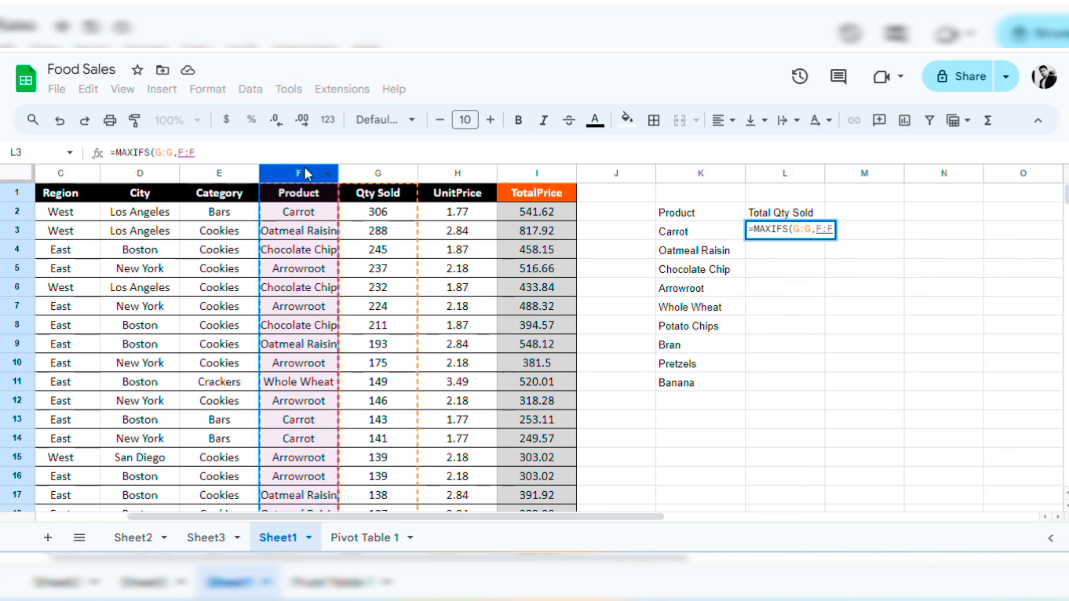
pyautogui.write(',')
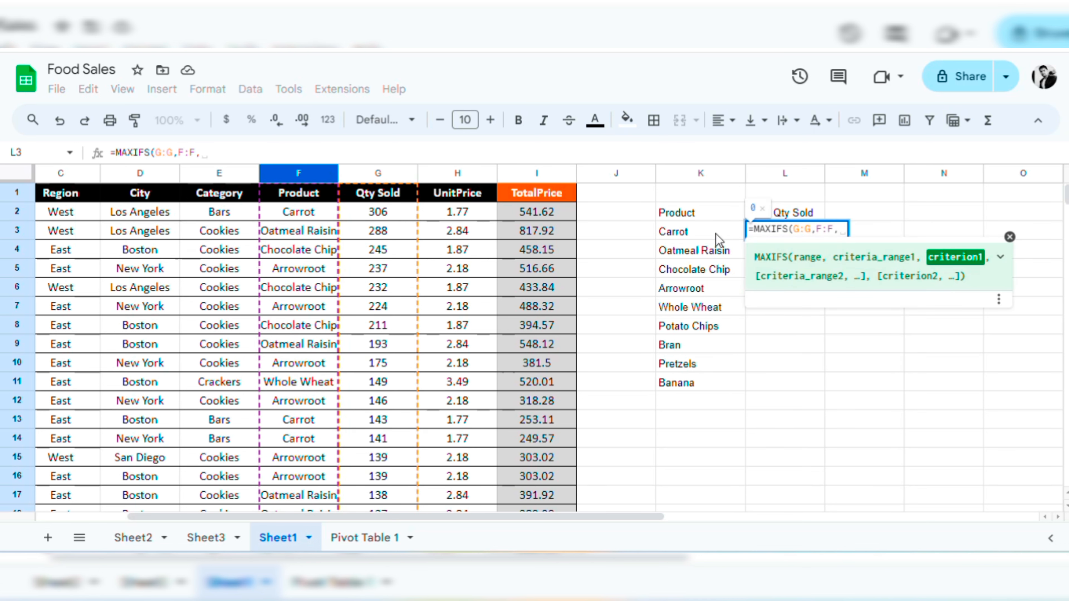
pyautogui.click(699, 238)
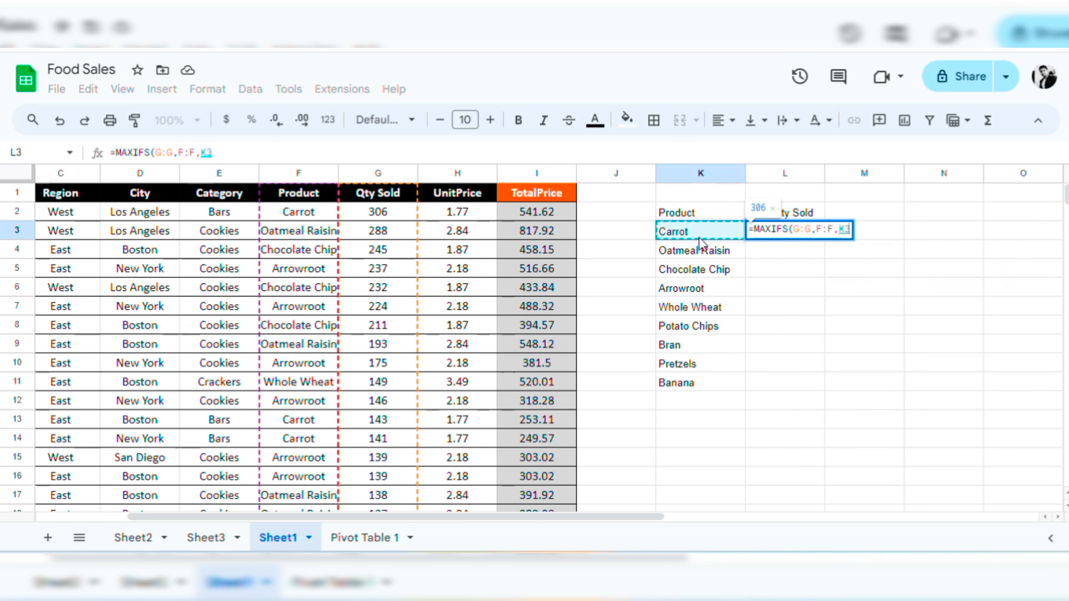
pyautogui.write(')')
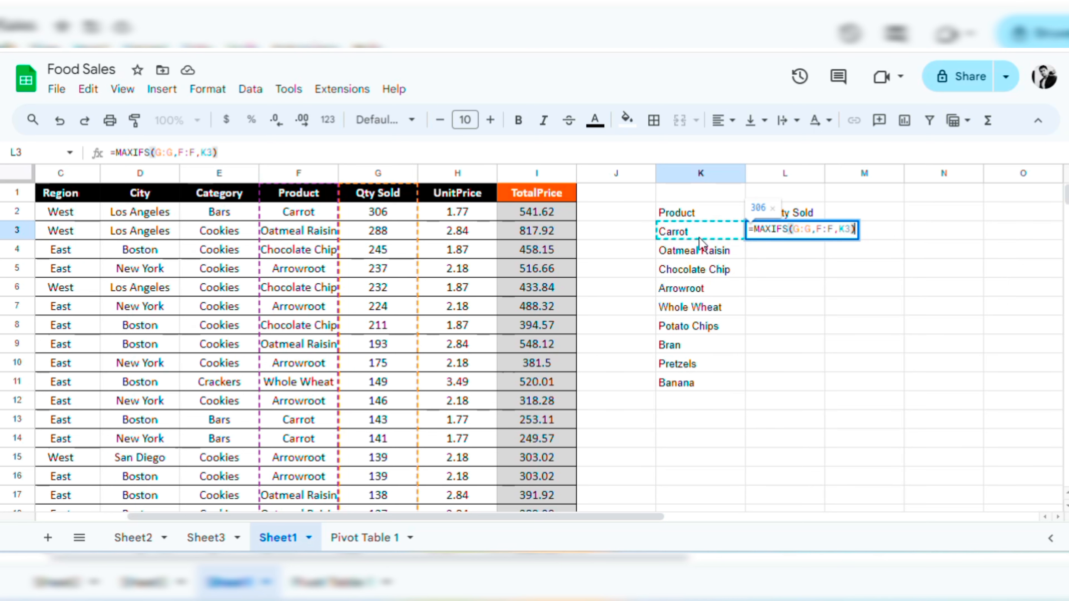
pyautogui.press('Return')
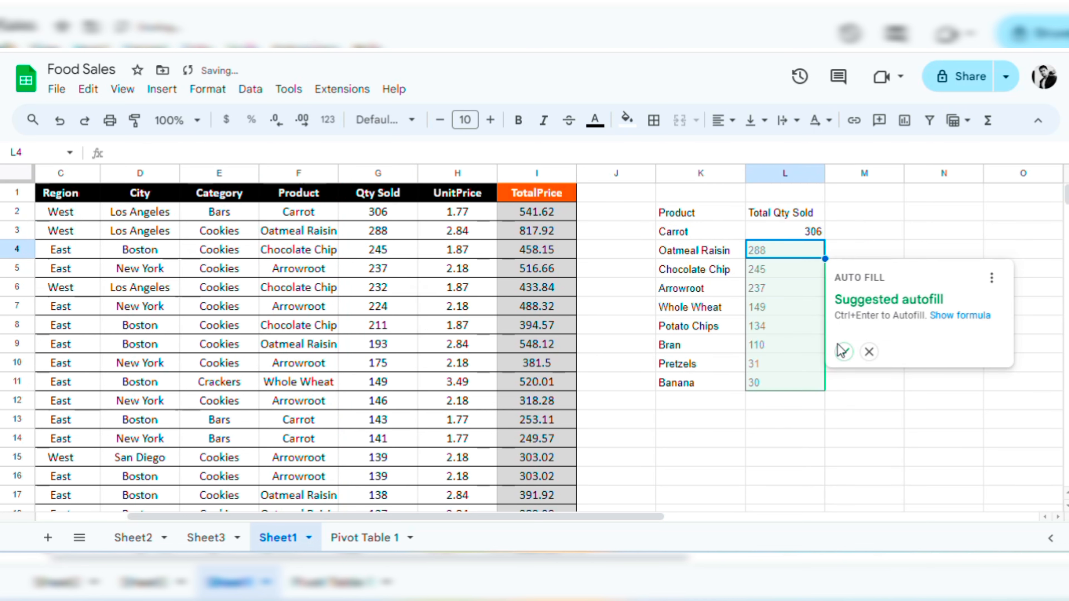
pyautogui.click(844, 353)
pyautogui.click(855, 257)
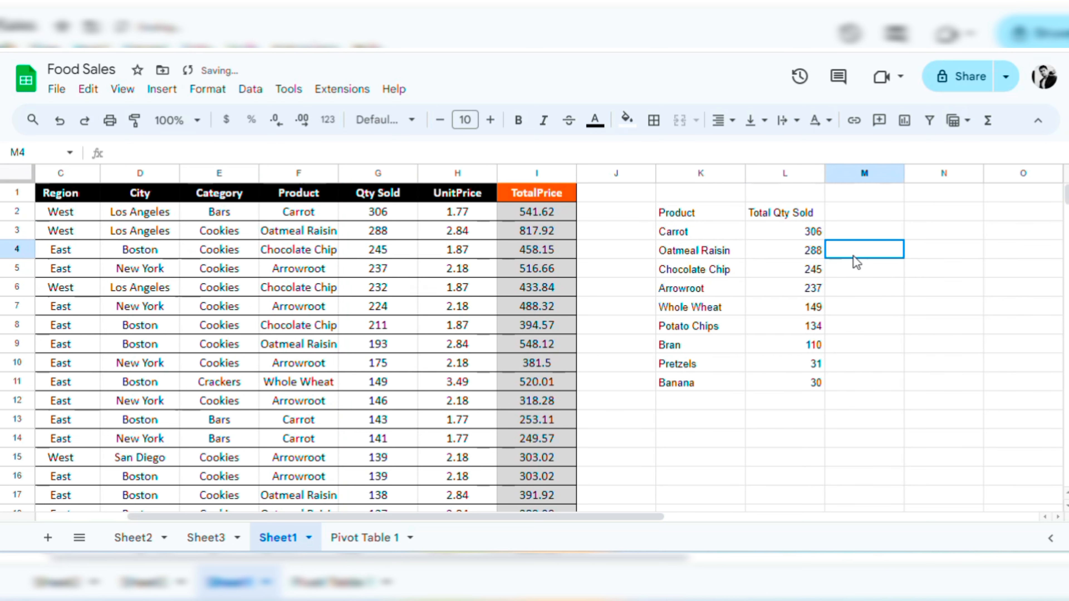
# Step: Change the formula in L3 to =MINIFS(G:G,F:F,K3) to find the smallest quantity sold for Carrot
pyautogui.click(810, 236)
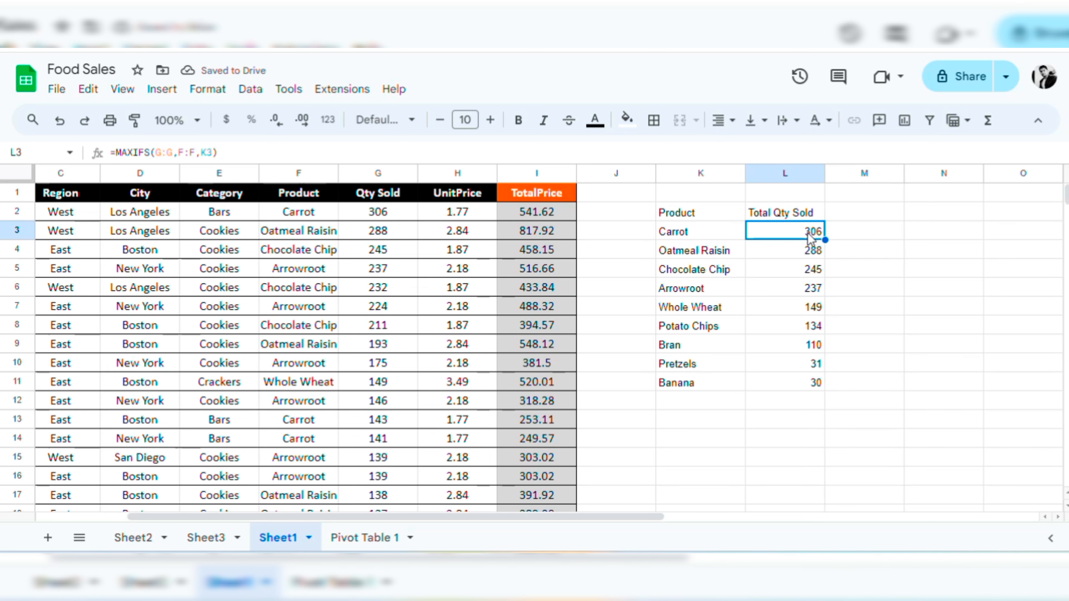
pyautogui.press('Left')
pyautogui.press('Left')
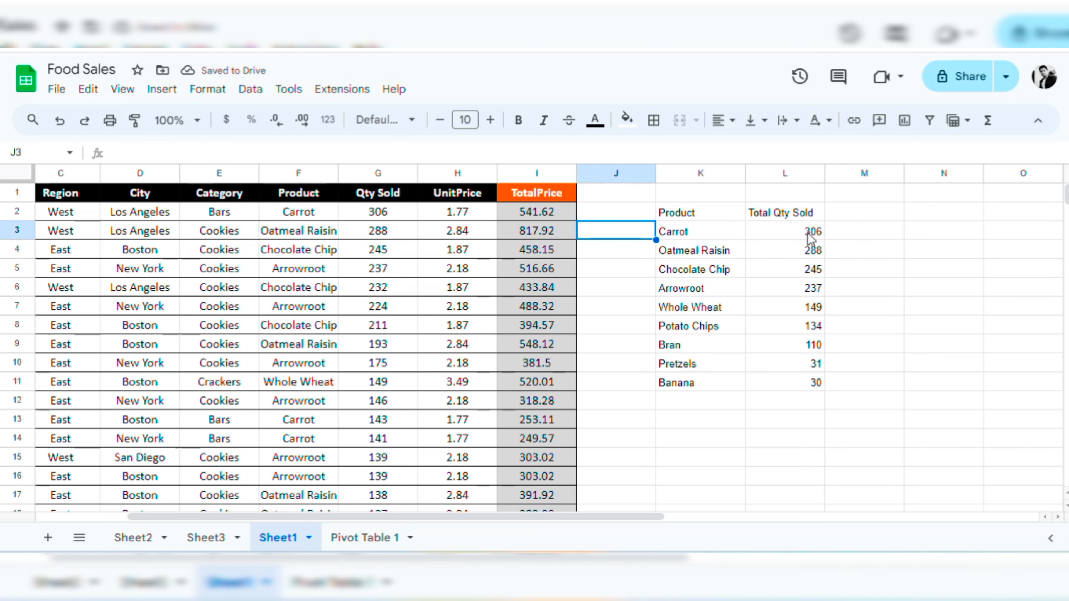
pyautogui.click(810, 236)
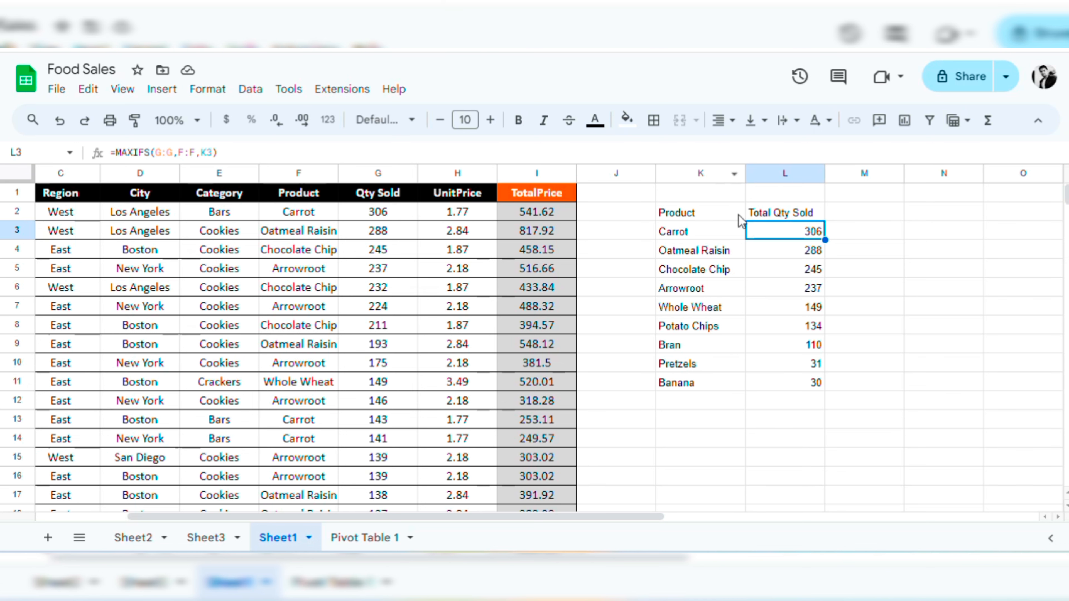
pyautogui.click(136, 152)
pyautogui.press('BackSpace')
pyautogui.press('BackSpace')
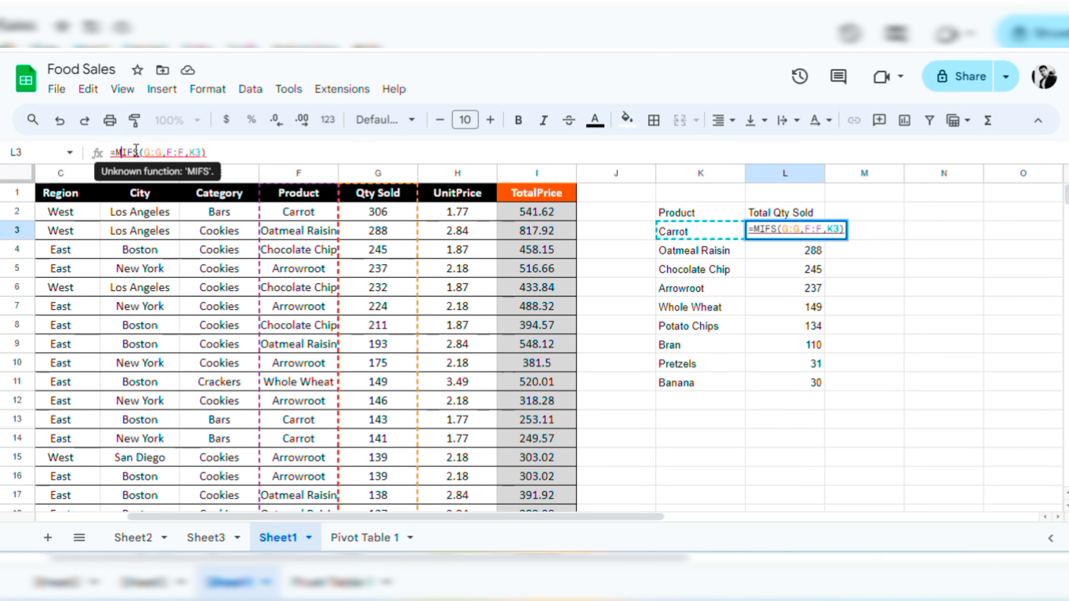
pyautogui.write('IN')
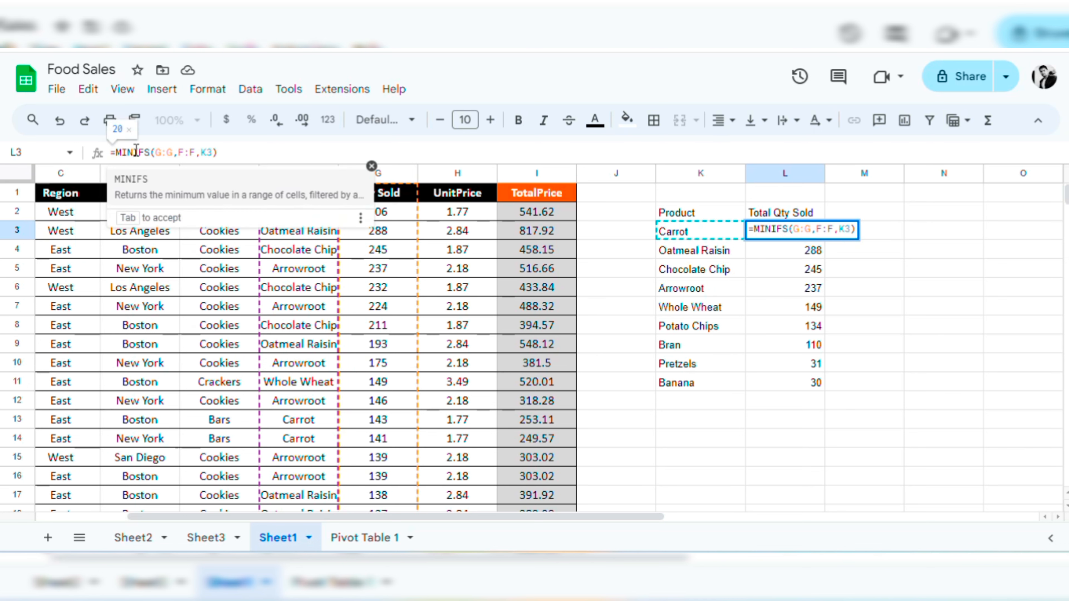
pyautogui.click(147, 181)
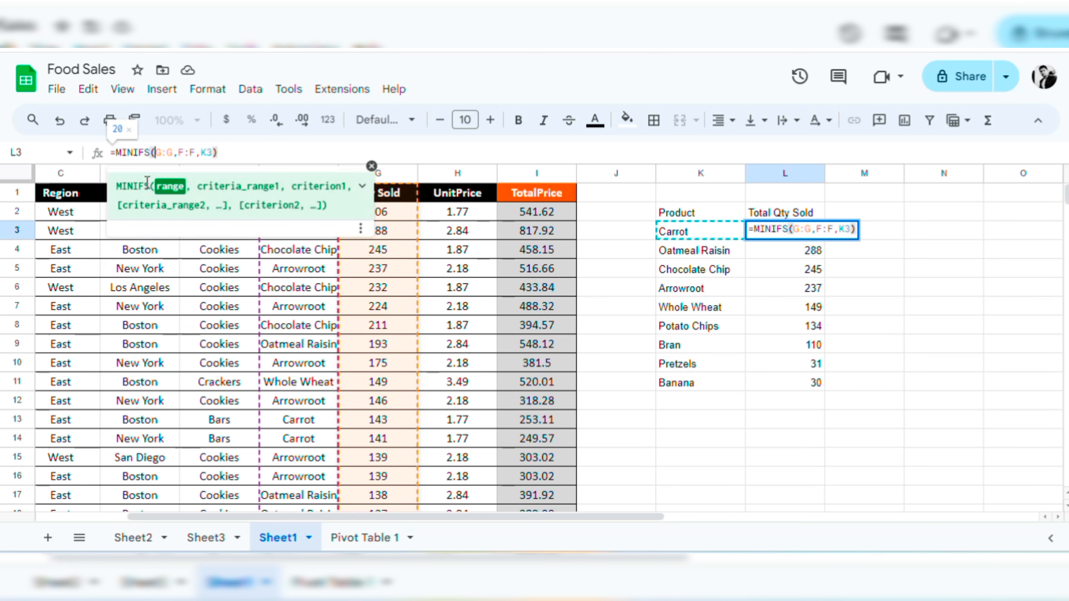
pyautogui.click(230, 157)
pyautogui.press('Return')
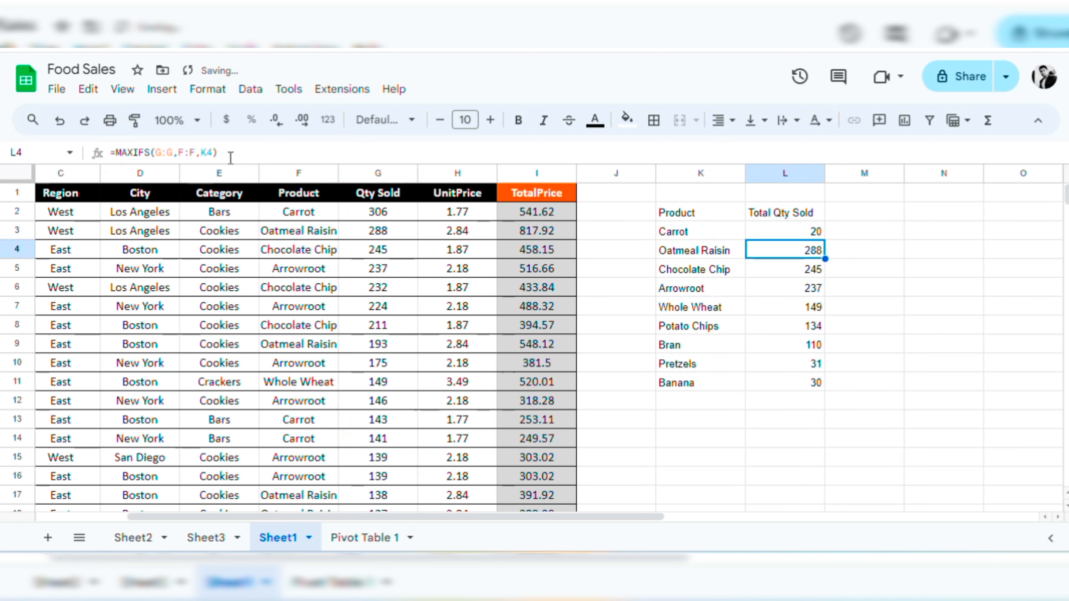
# Step: Fill the MINIFS formula from L3 down to L11 for the remaining products
pyautogui.click(813, 236)
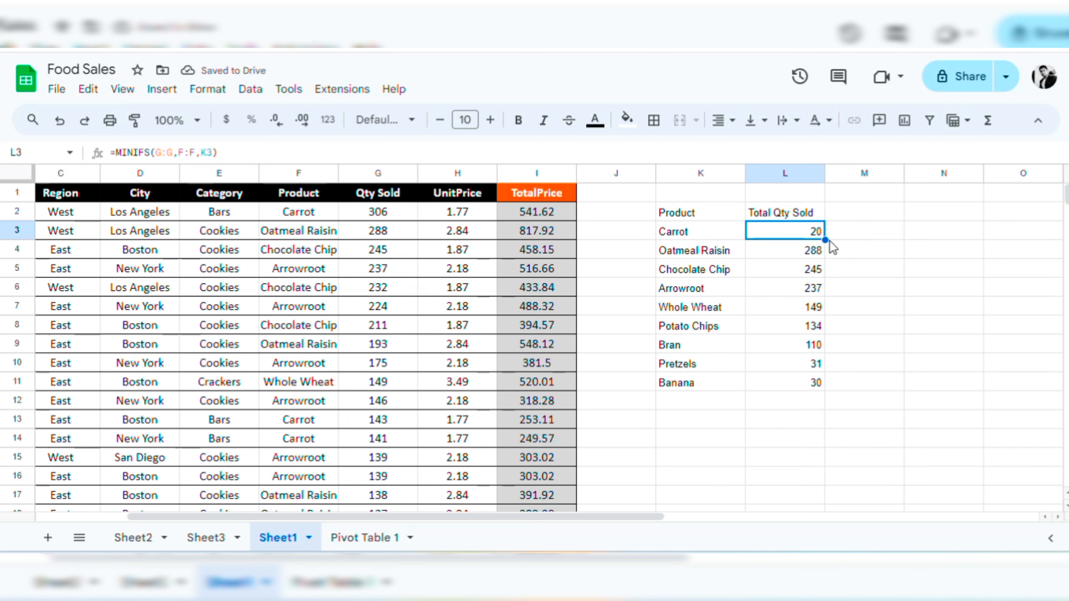
pyautogui.moveTo(825, 239); pyautogui.dragTo(838, 383)
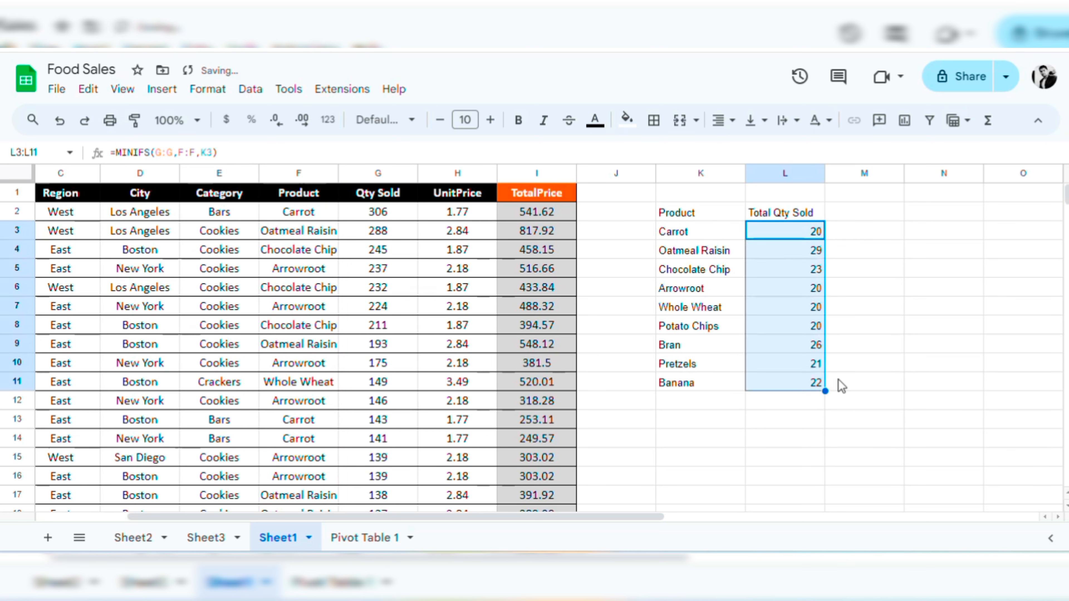
pyautogui.click(888, 346)
pyautogui.click(802, 244)
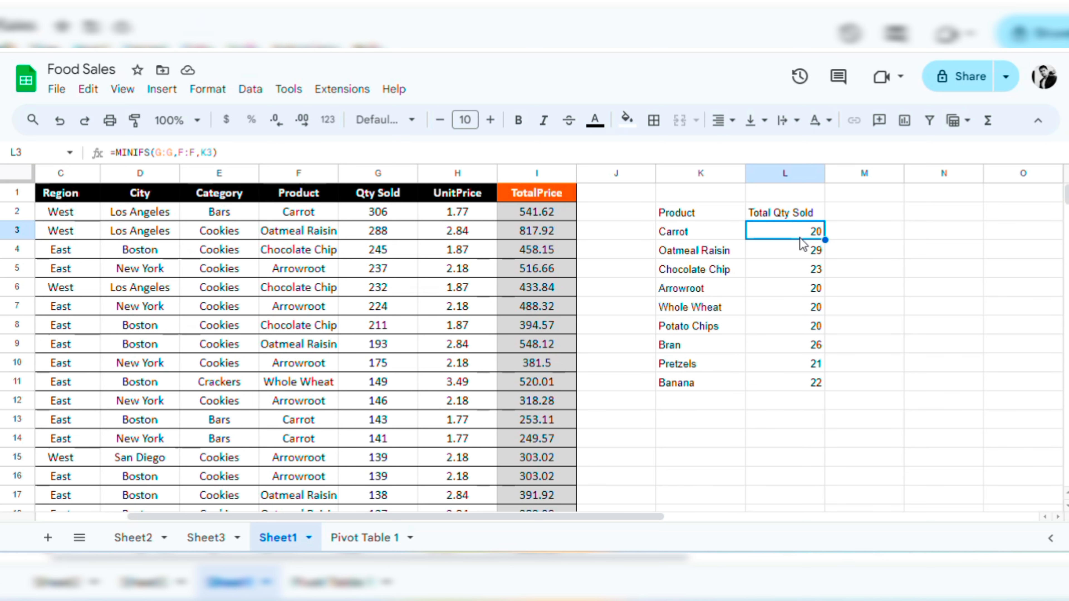
pyautogui.click(704, 243)
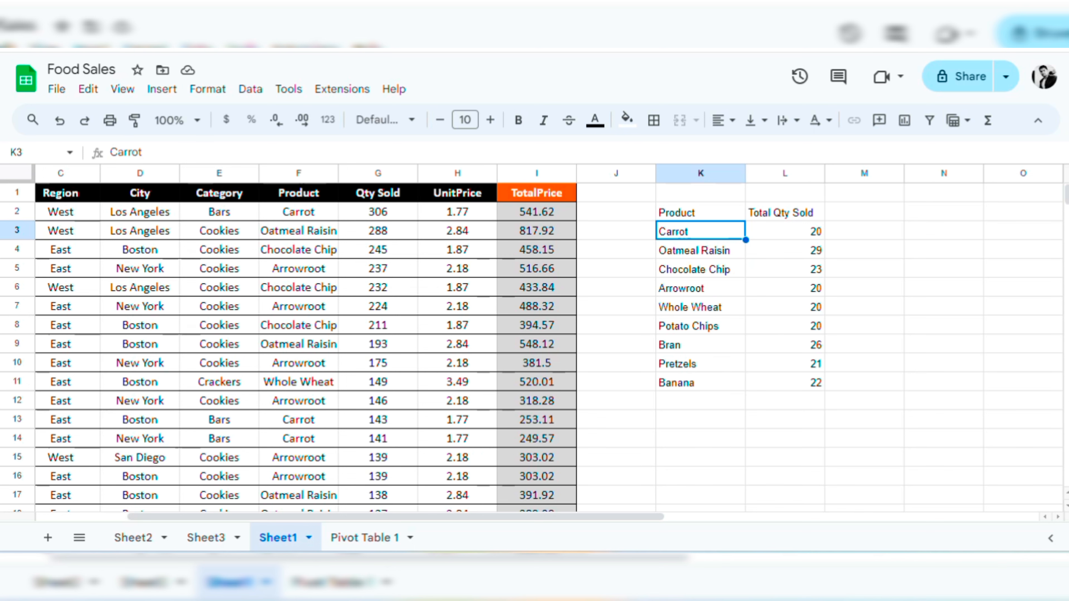
# Step: Review the executive-level skills on Sheet3, from Group By through UNIQUE and on to SORT
pyautogui.hotkey('ctrl', 'shift', 'pageup')
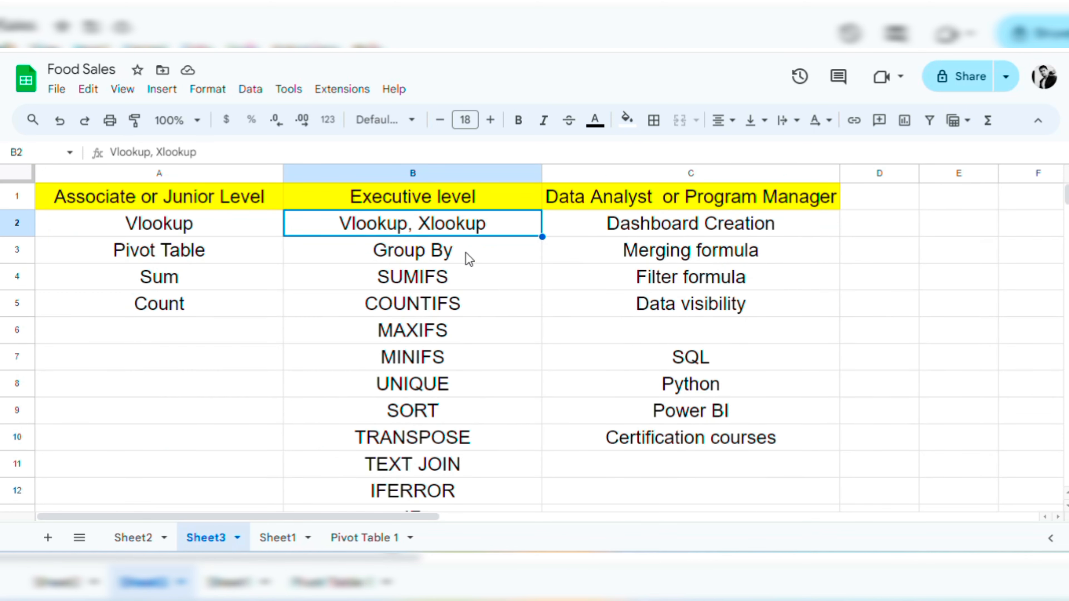
pyautogui.moveTo(470, 258); pyautogui.dragTo(485, 380)
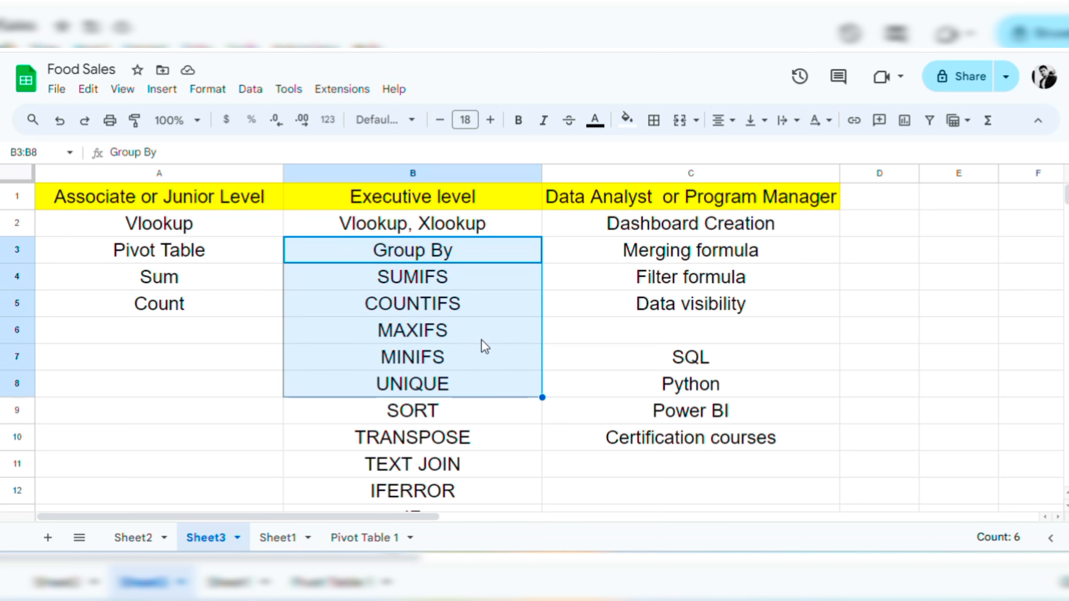
pyautogui.click(457, 419)
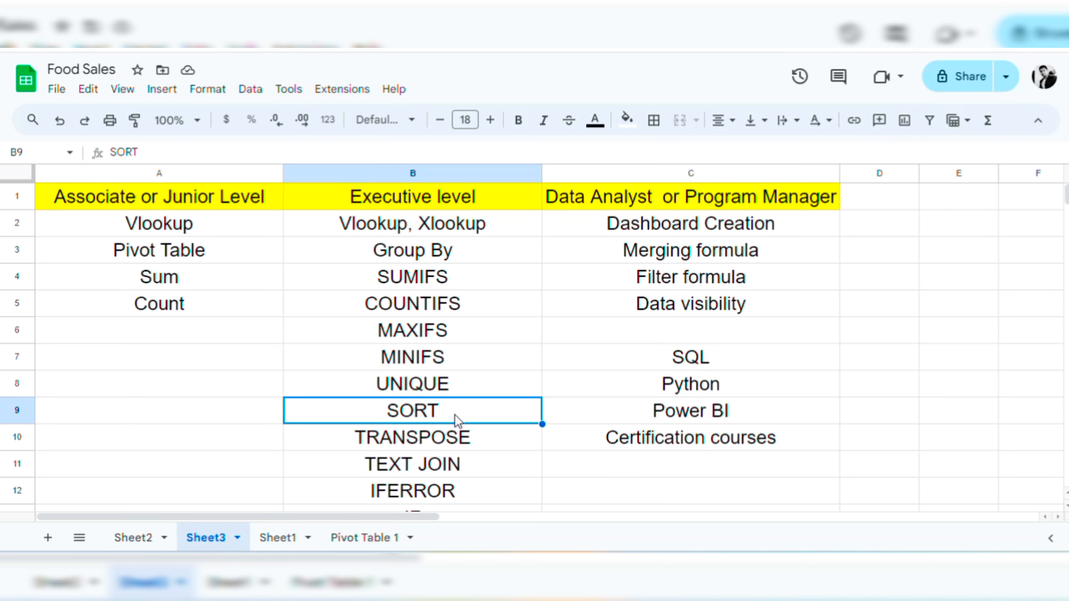
# Step: Clear the product list and its quantities from K2:L11 on Sheet1, leaving K2 selected
pyautogui.click(278, 537)
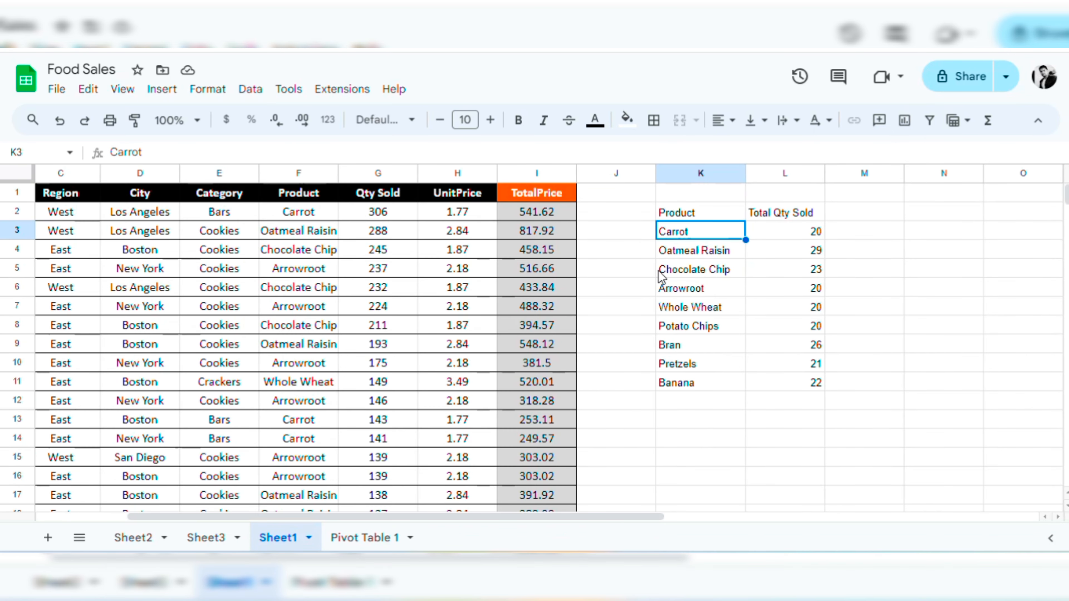
pyautogui.moveTo(711, 218); pyautogui.dragTo(818, 387)
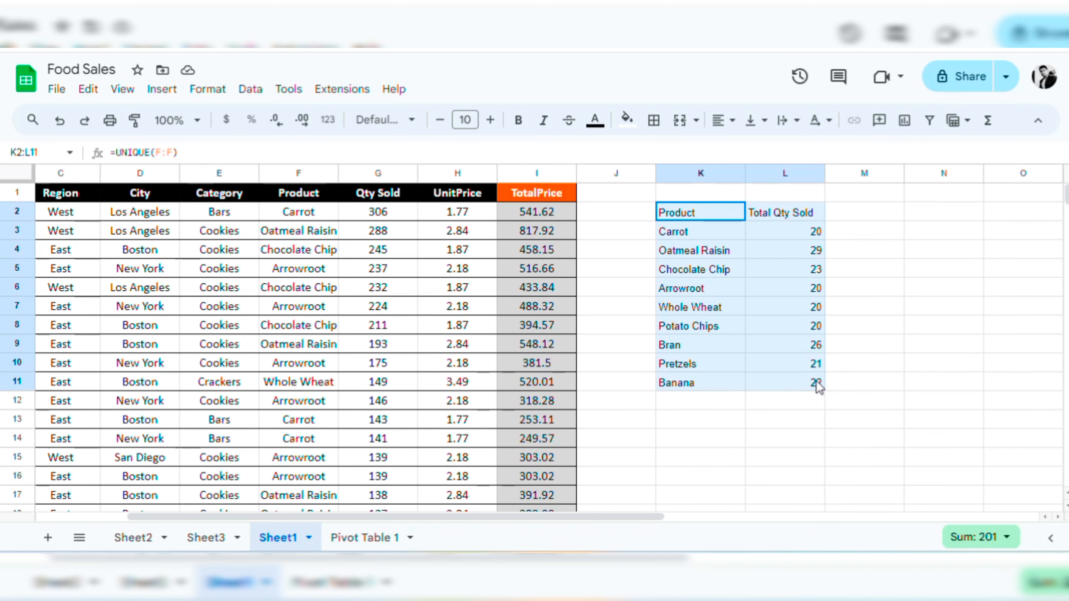
pyautogui.press('Delete')
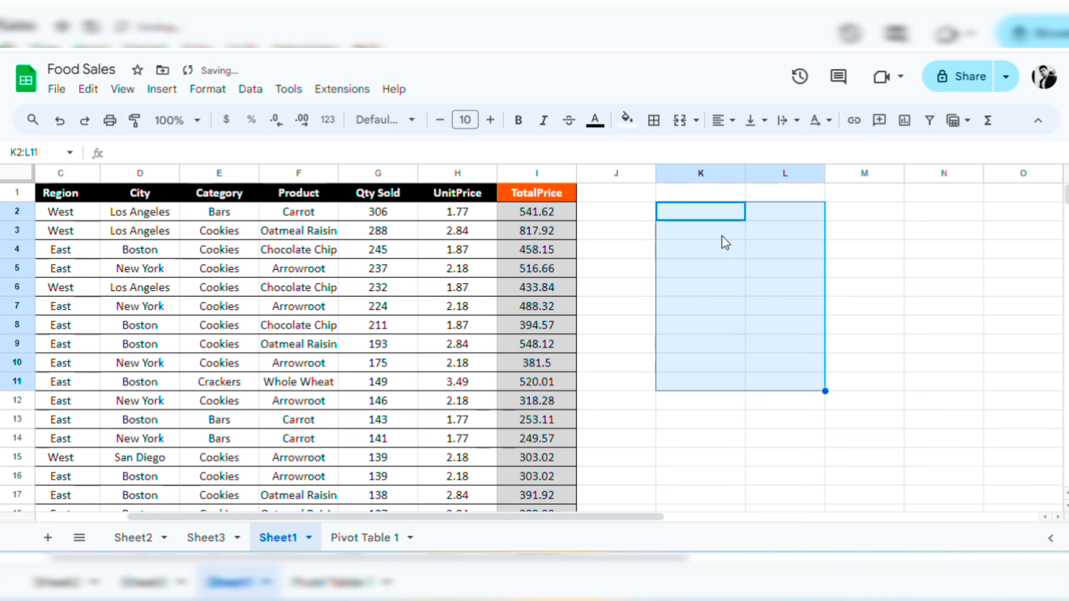
pyautogui.click(697, 218)
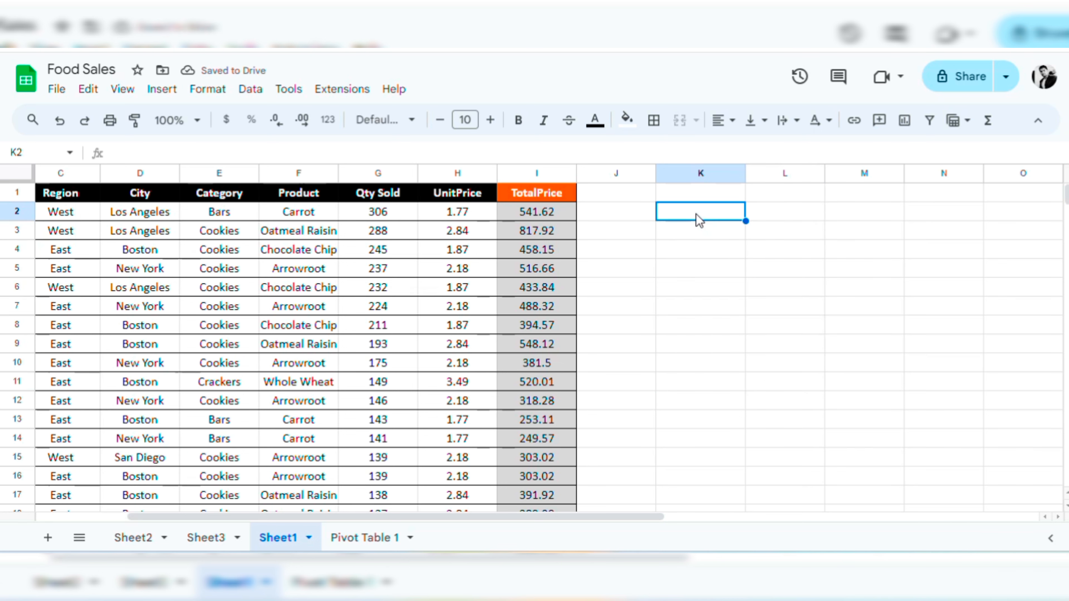
# Step: List the distinct products from column F starting in K2 with the formula =UNIQUE(F:F)
pyautogui.write('=UN')
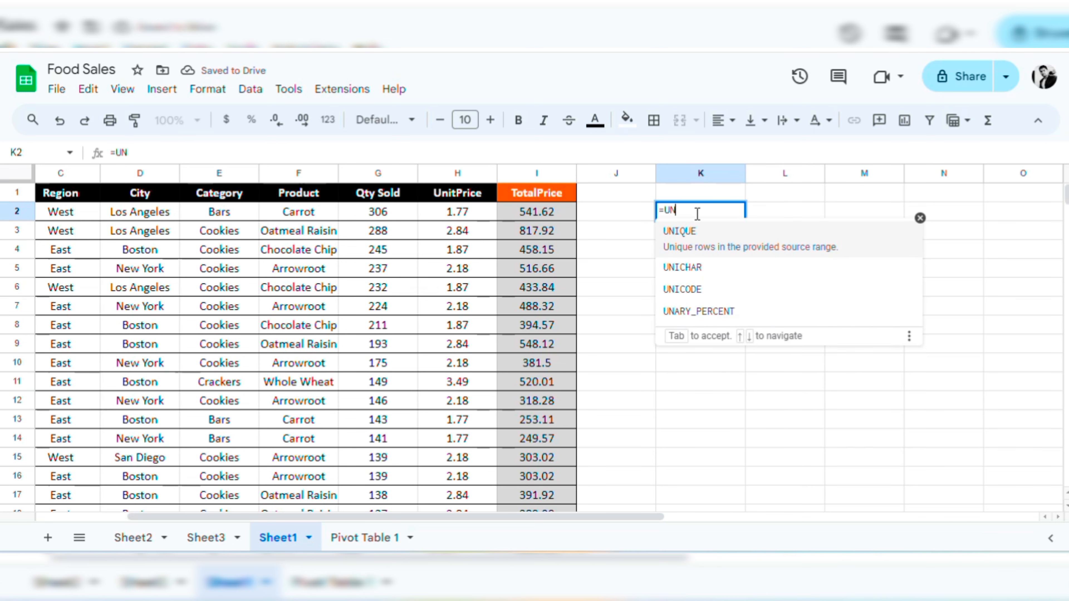
pyautogui.write('I')
pyautogui.click(699, 238)
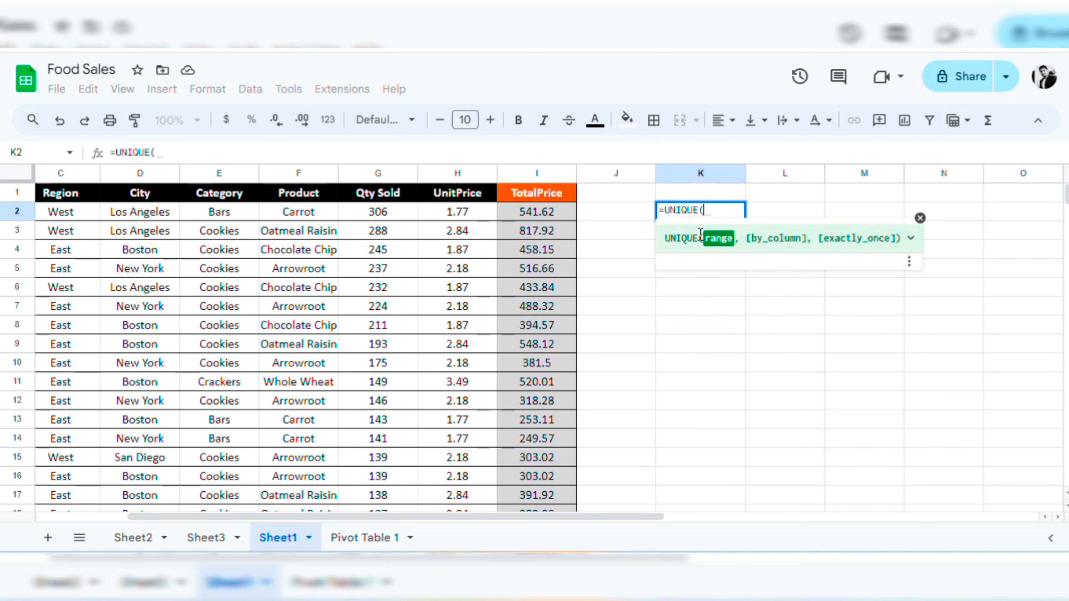
pyautogui.click(312, 173)
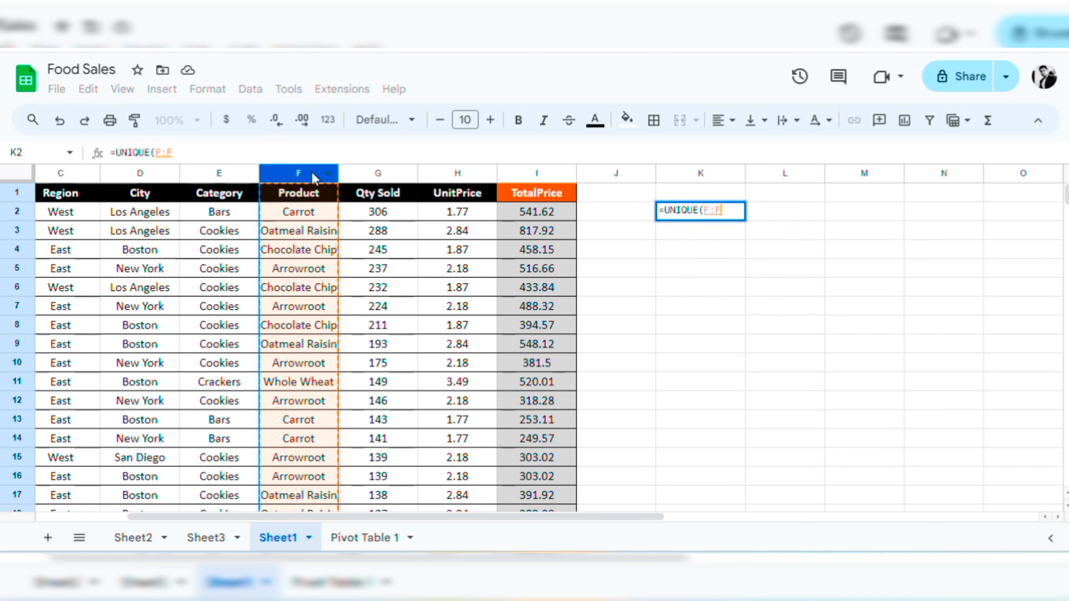
pyautogui.write(')')
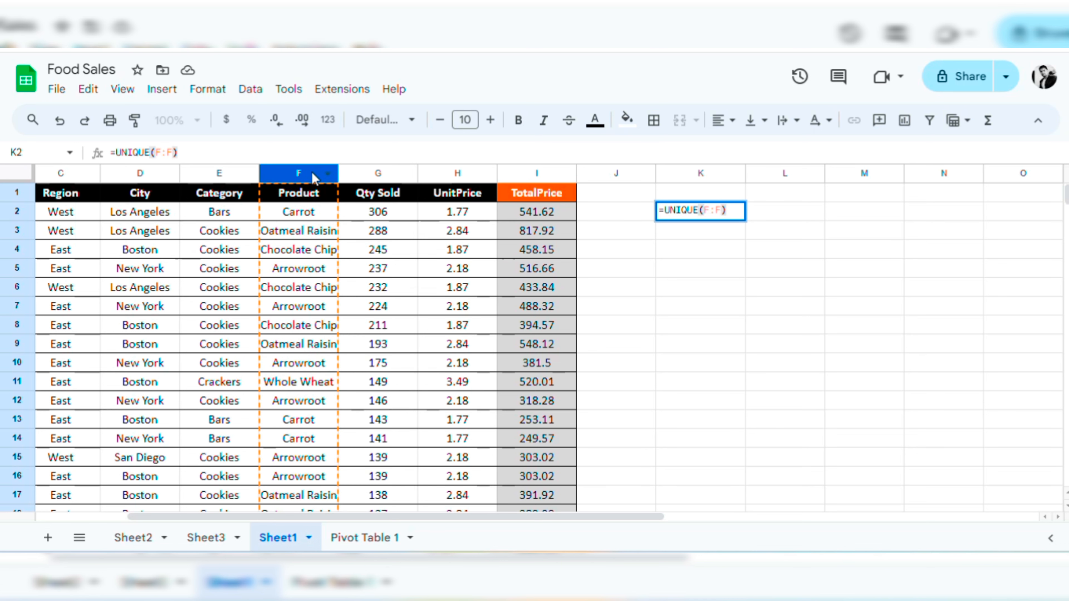
pyautogui.press('Return')
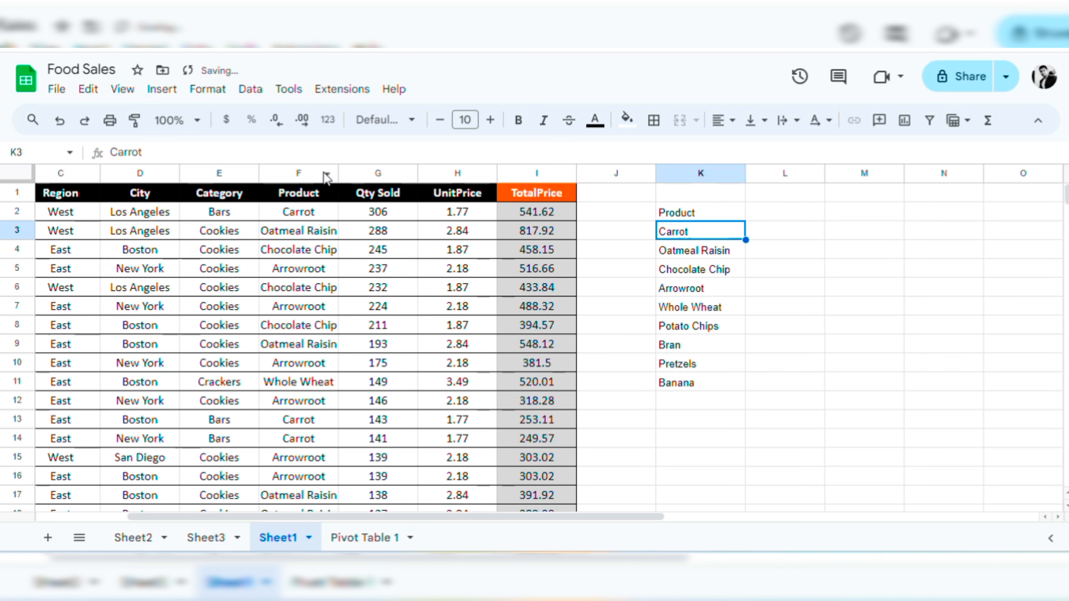
pyautogui.click(689, 216)
pyautogui.moveTo(689, 218); pyautogui.dragTo(704, 365)
pyautogui.click(704, 237)
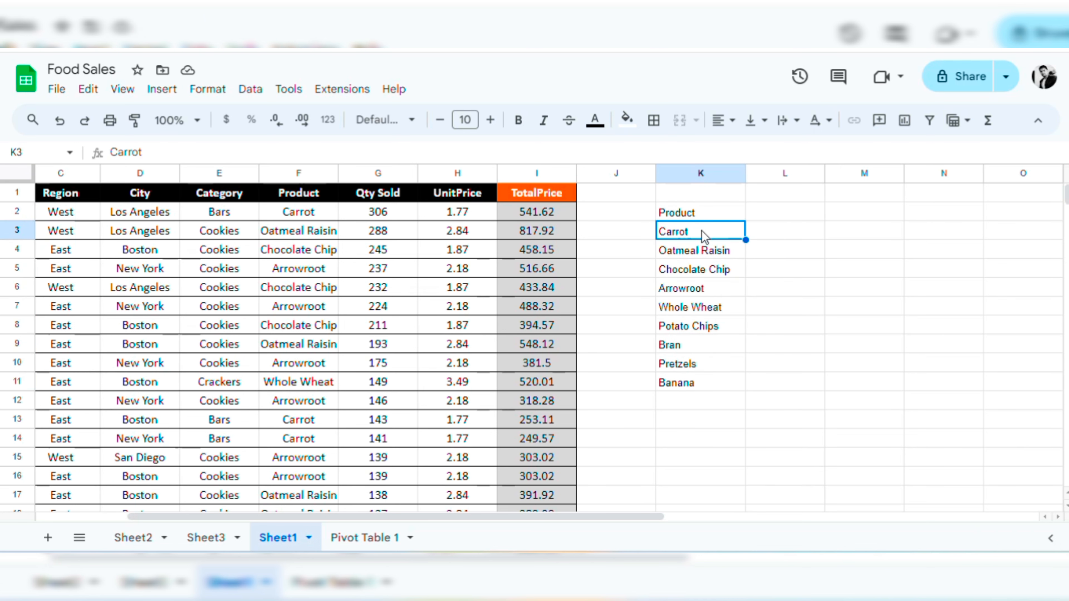
# Step: Replace the formula in K2 with =UNIQUE(SORT(F2:F245)) to list the distinct products alphabetically without the header
pyautogui.click(701, 217)
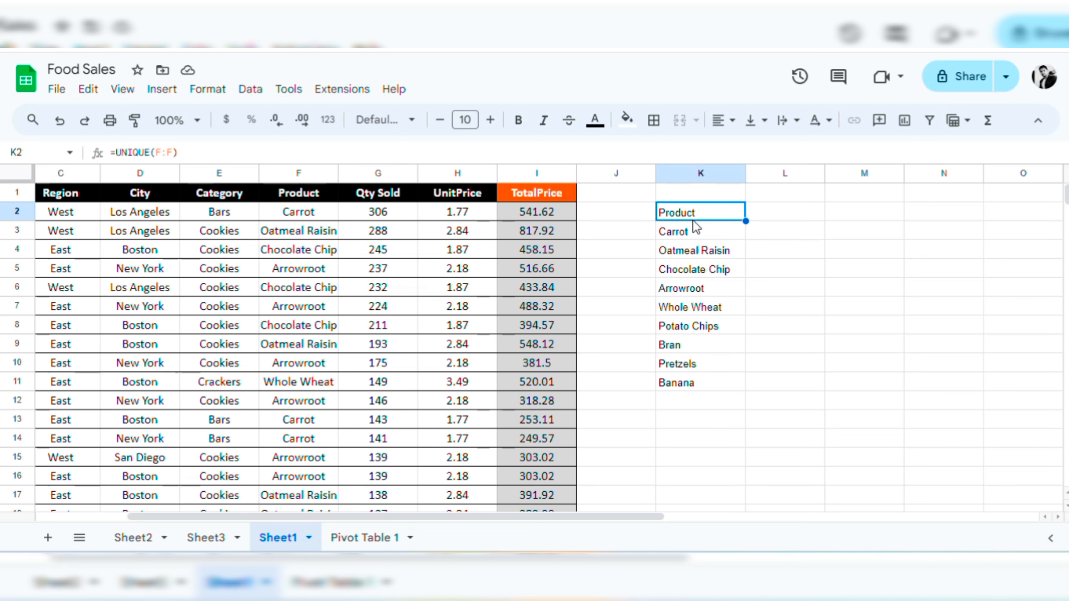
pyautogui.press('Delete')
pyautogui.write('=UN')
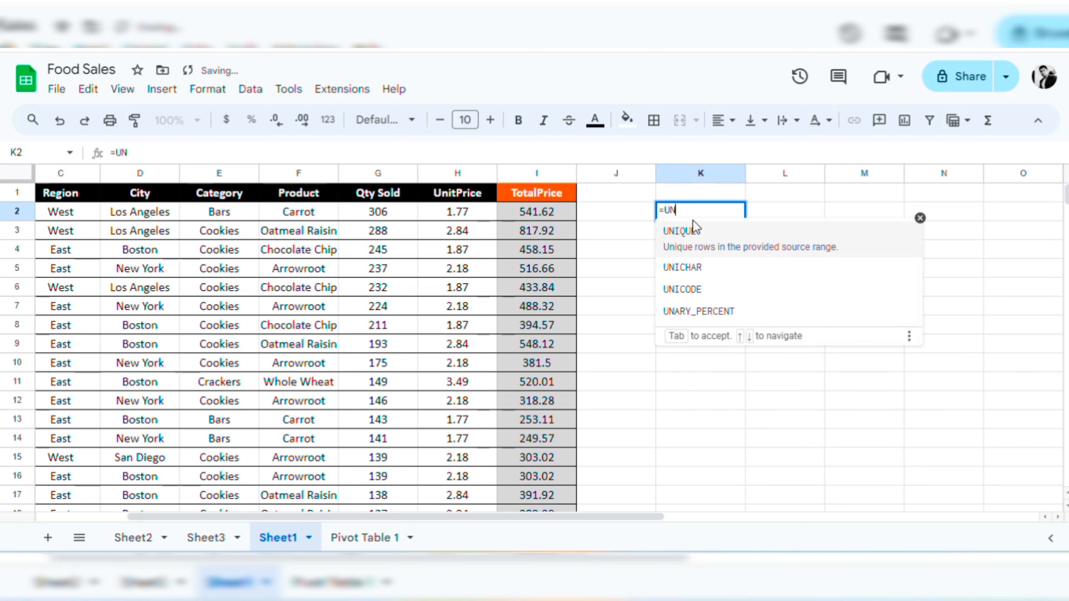
pyautogui.click(699, 249)
pyautogui.write('SORT')
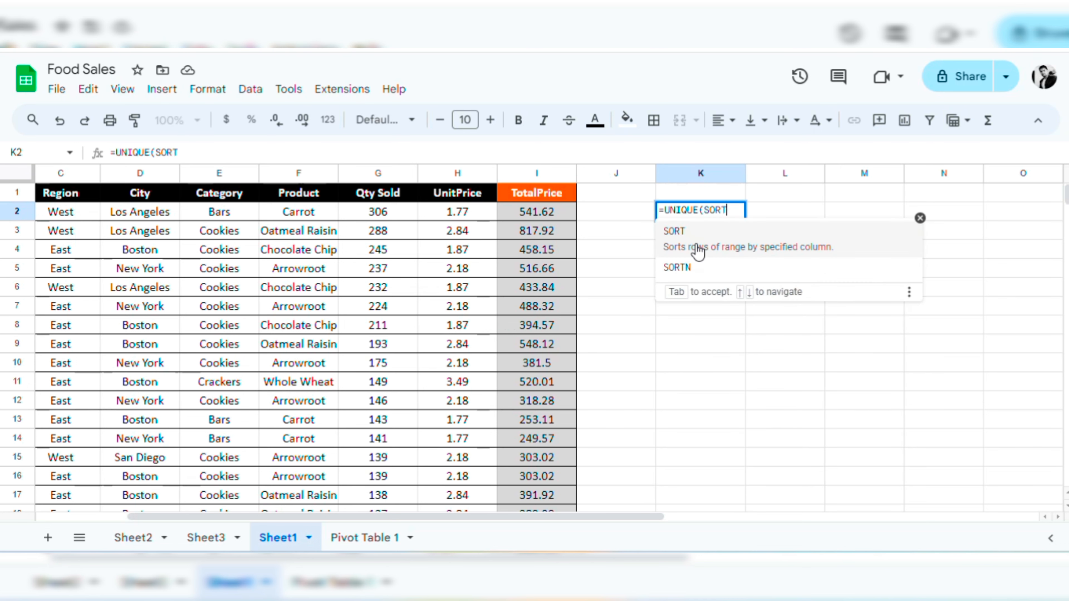
pyautogui.click(676, 246)
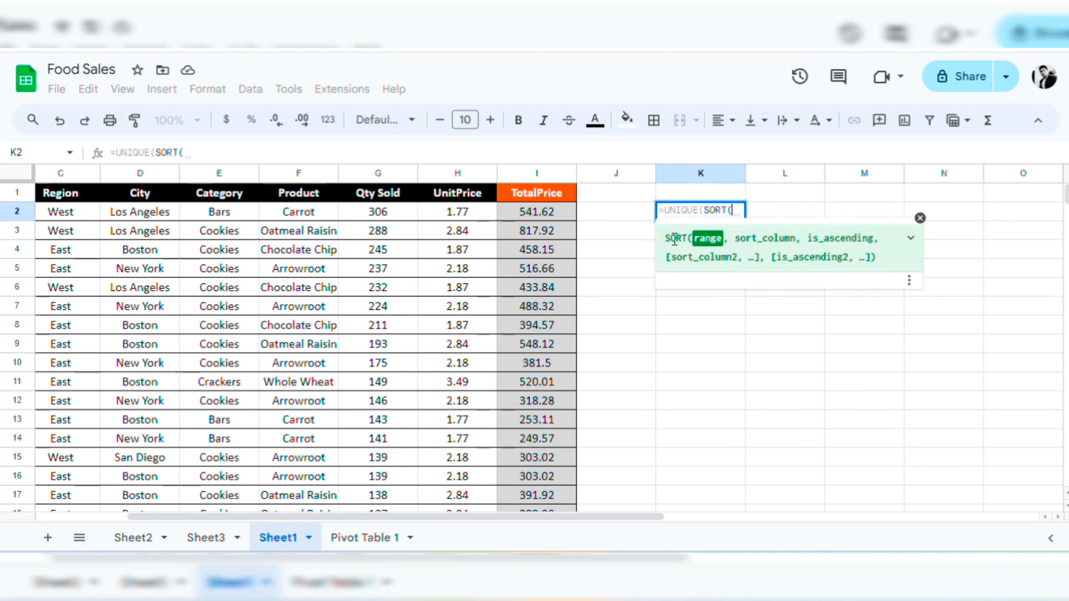
pyautogui.click(297, 217)
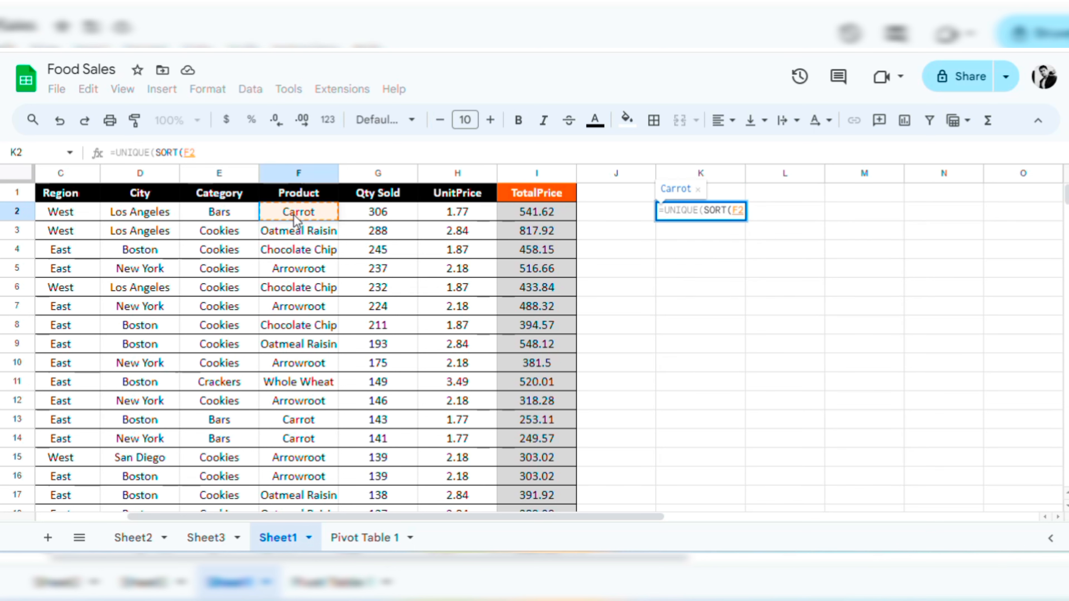
pyautogui.hotkey('ctrl', 'shift', 'Down')
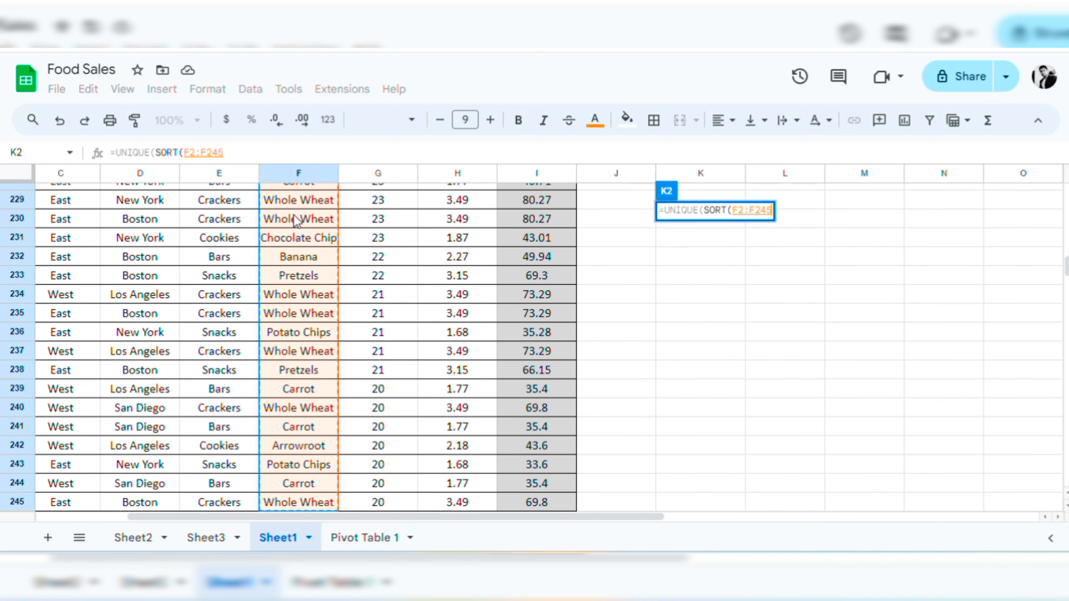
pyautogui.write('))')
pyautogui.press('Return')
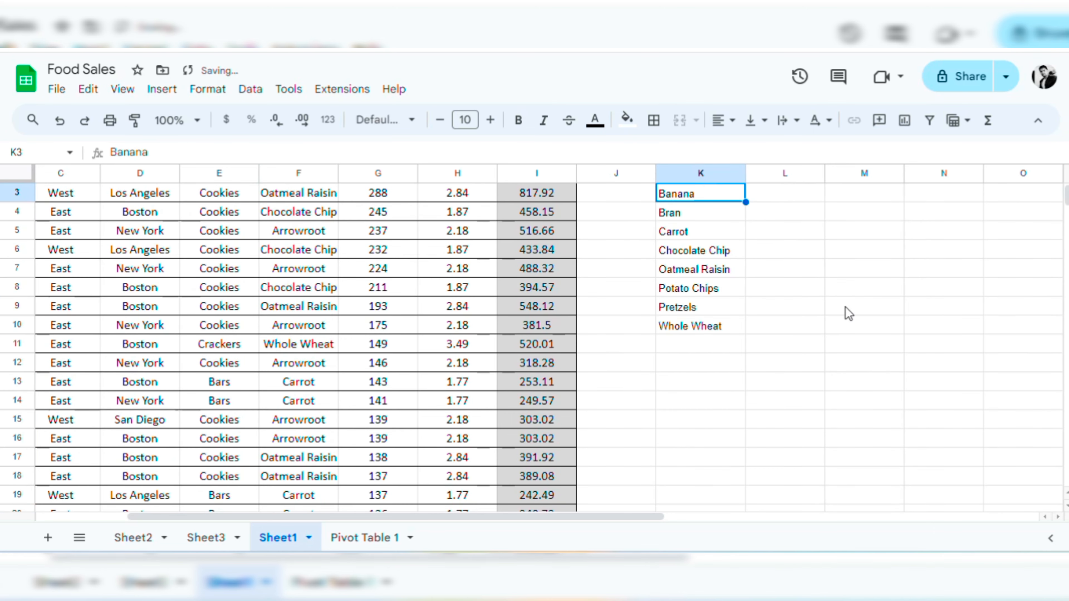
# Step: Examine the alphabetical order of the product list in K2:K10
pyautogui.click(838, 311)
pyautogui.press('Up')
pyautogui.press('Up')
pyautogui.hotkey('ctrl', 'Up')
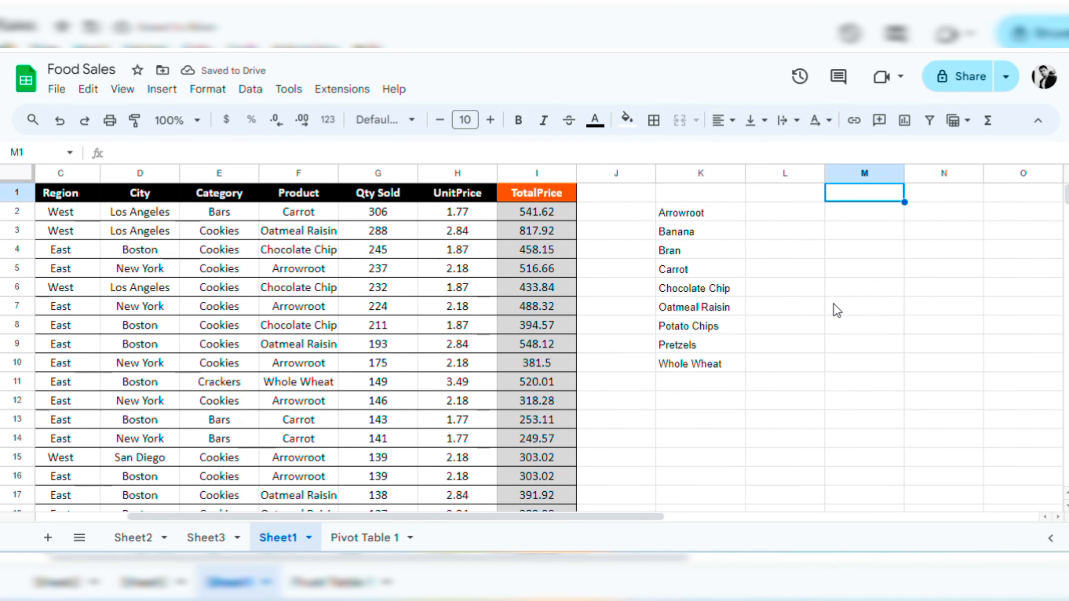
pyautogui.moveTo(712, 215); pyautogui.dragTo(716, 370)
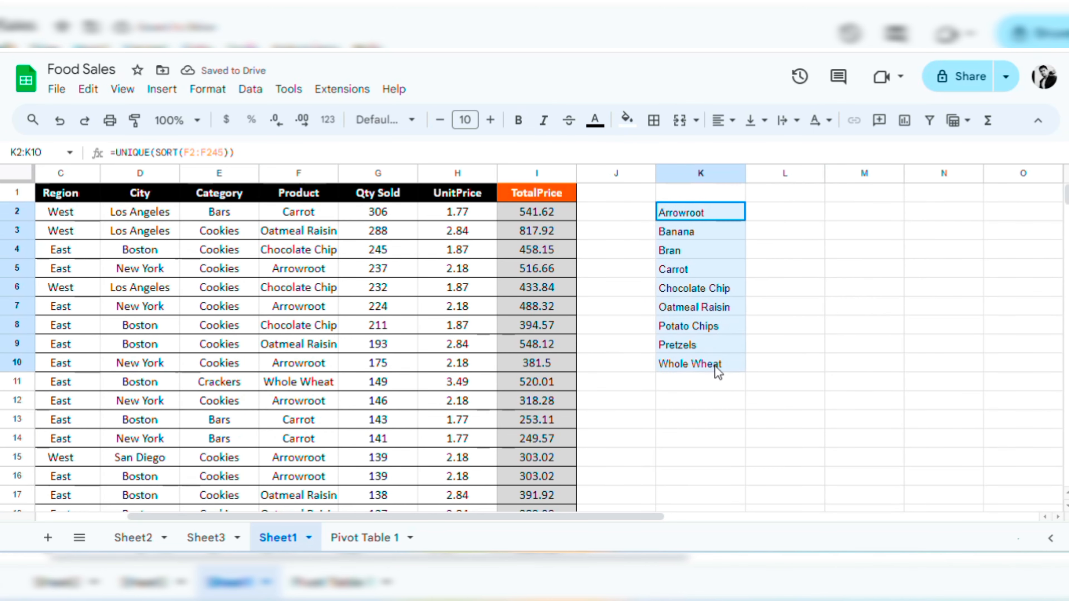
pyautogui.click(776, 272)
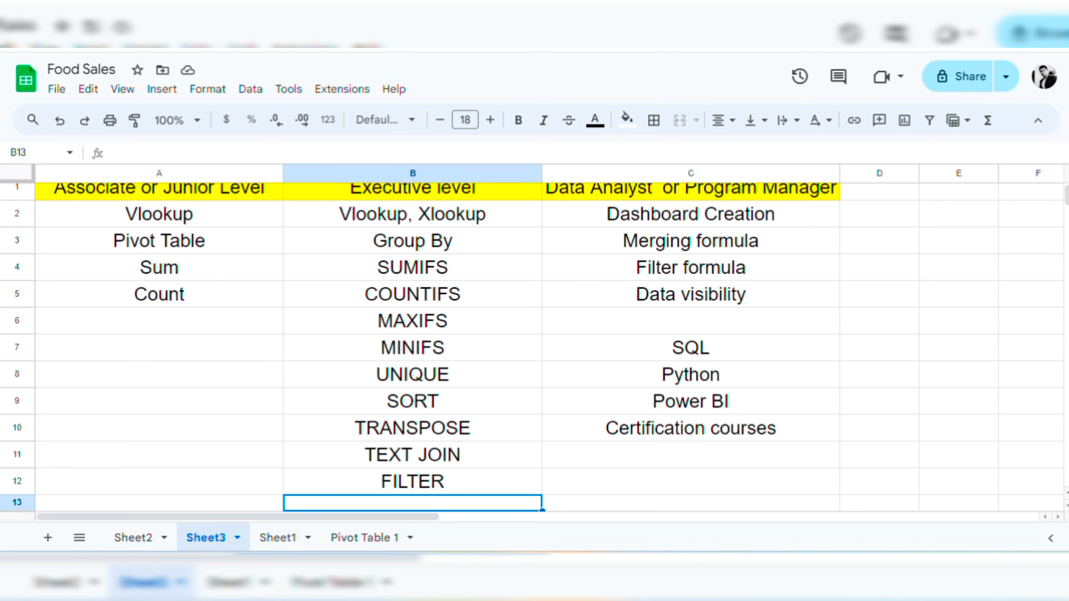
# Step: Wrap the K2 formula on Sheet1 in TRANSPOSE, making it =TRANSPOSE(UNIQUE(SORT(F2:F245))), to lay the products out horizontally
pyautogui.click(280, 539)
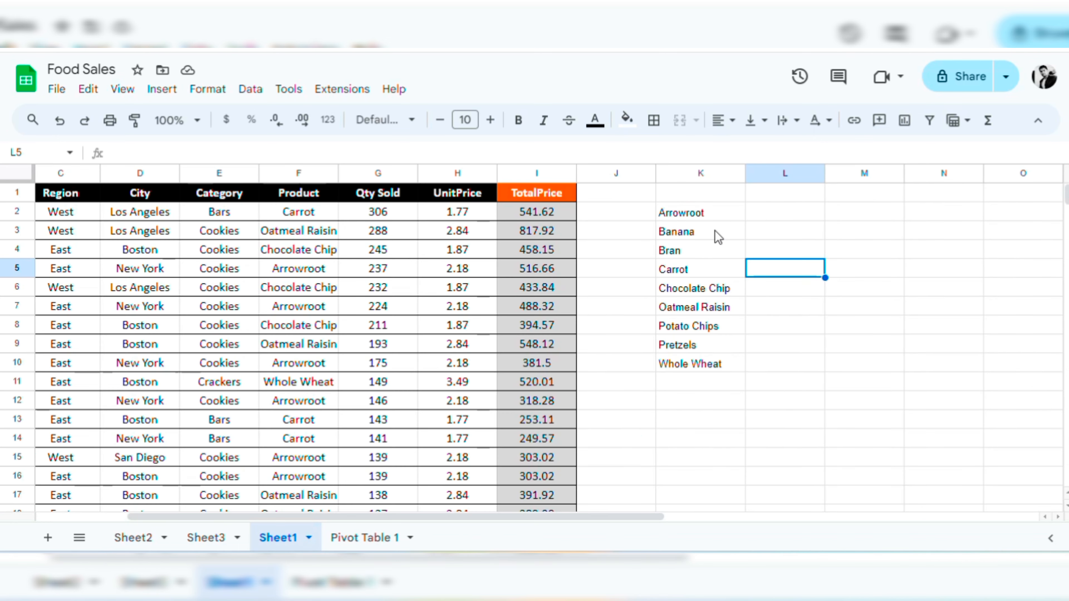
pyautogui.click(683, 217)
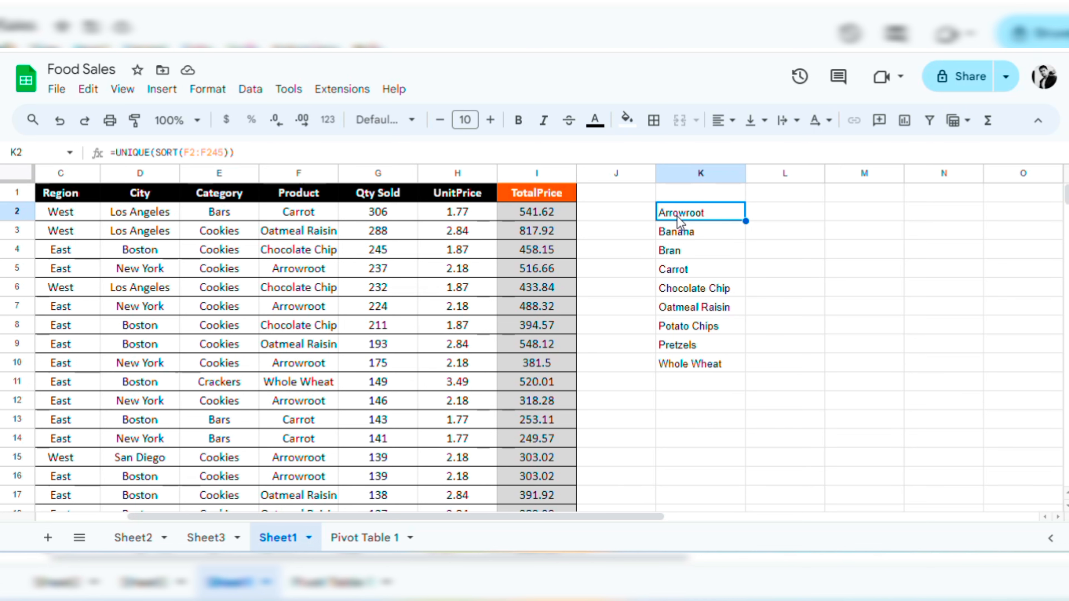
pyautogui.click(122, 153)
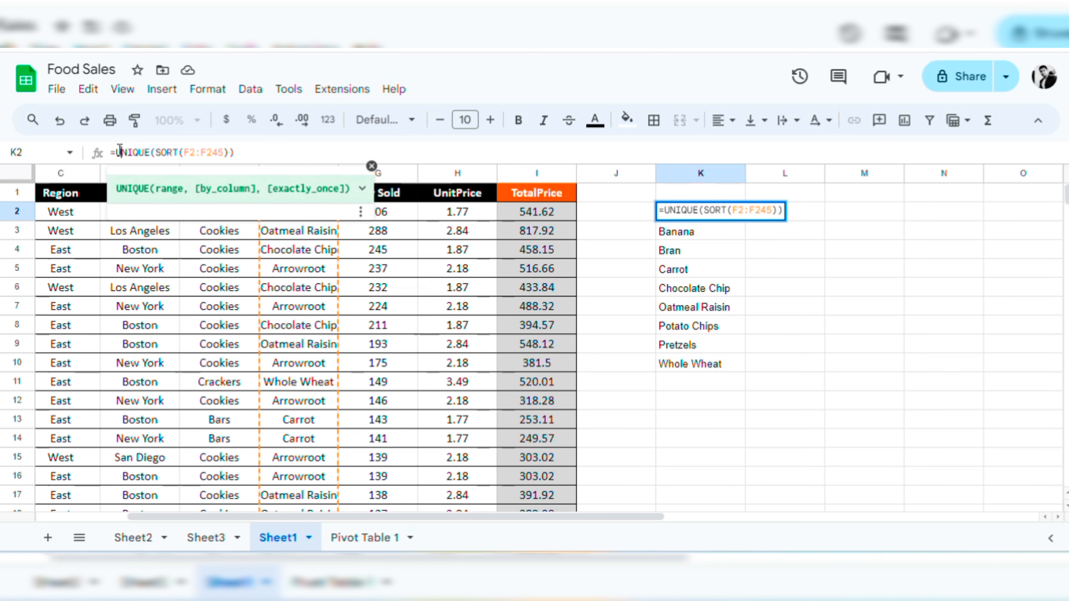
pyautogui.write('TRA')
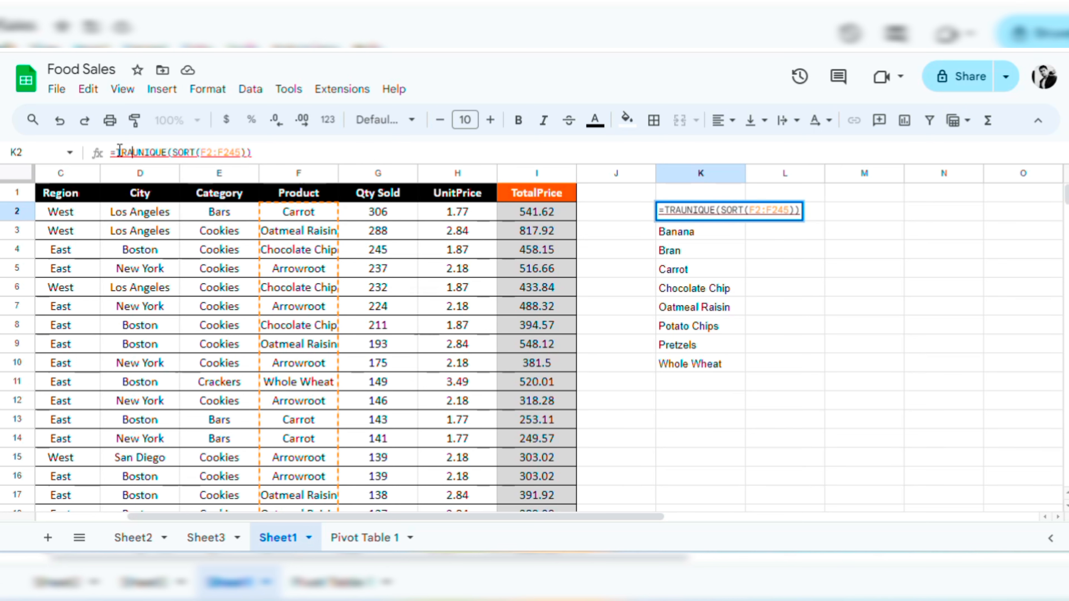
pyautogui.write('NSPOSE')
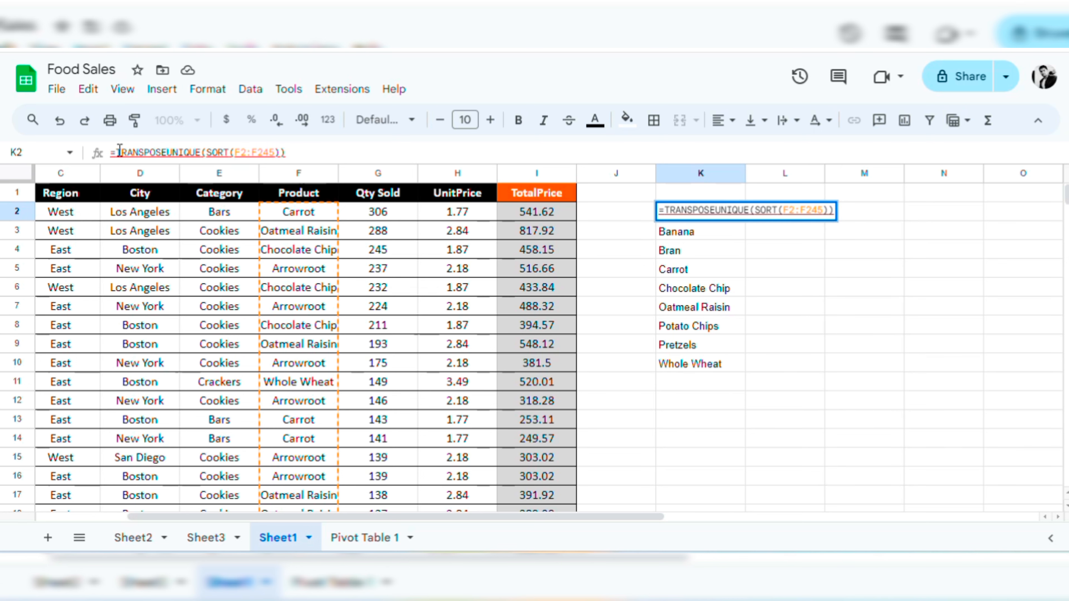
pyautogui.write('(')
pyautogui.click(296, 153)
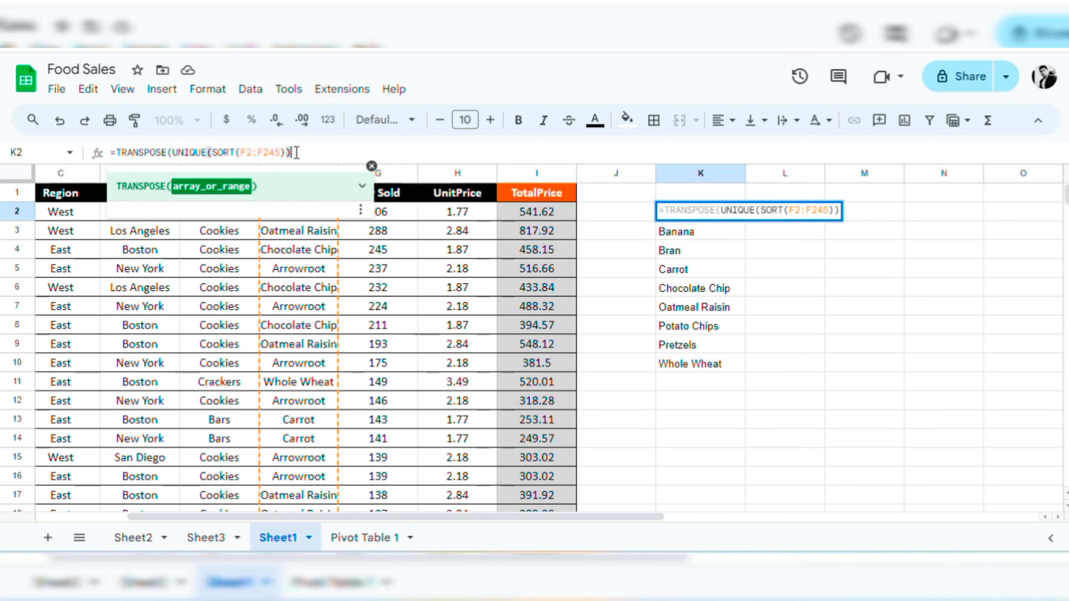
pyautogui.write(')')
pyautogui.press('Return')
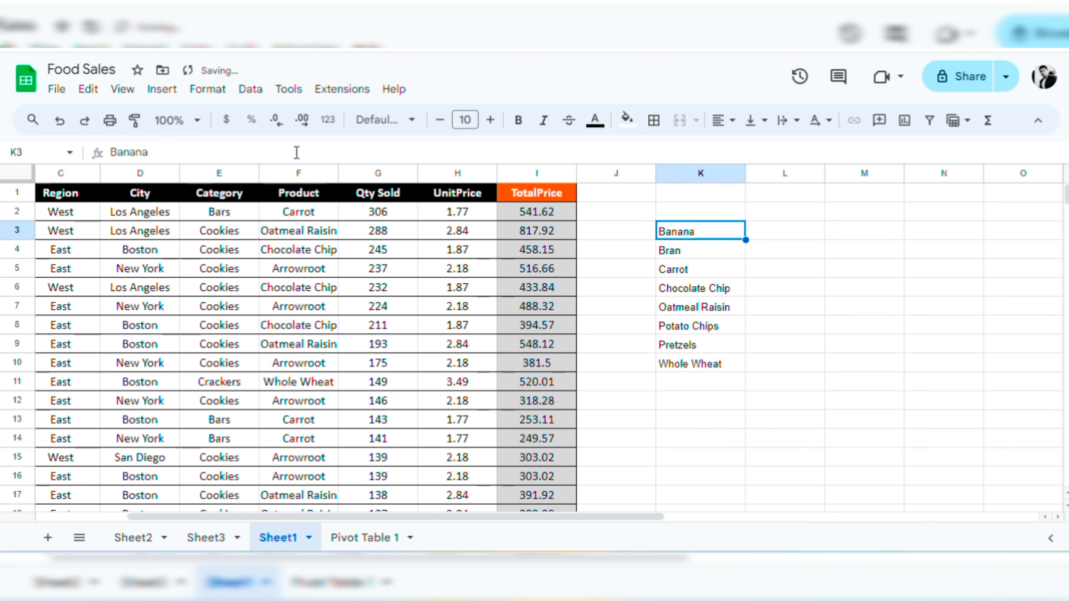
# Step: Look through the transposed product names across row 2 from K2 to S2, ending back at K2
pyautogui.click(695, 213)
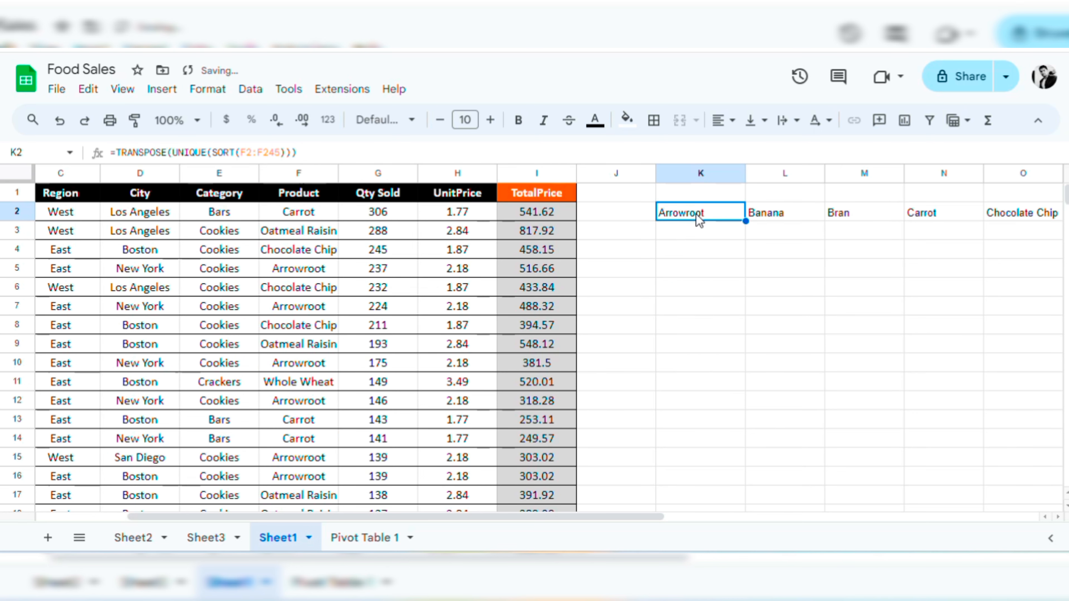
pyautogui.press('Right')
pyautogui.press('Right')
pyautogui.press('Right')
pyautogui.press('Right')
pyautogui.press('Right')
pyautogui.press('Right')
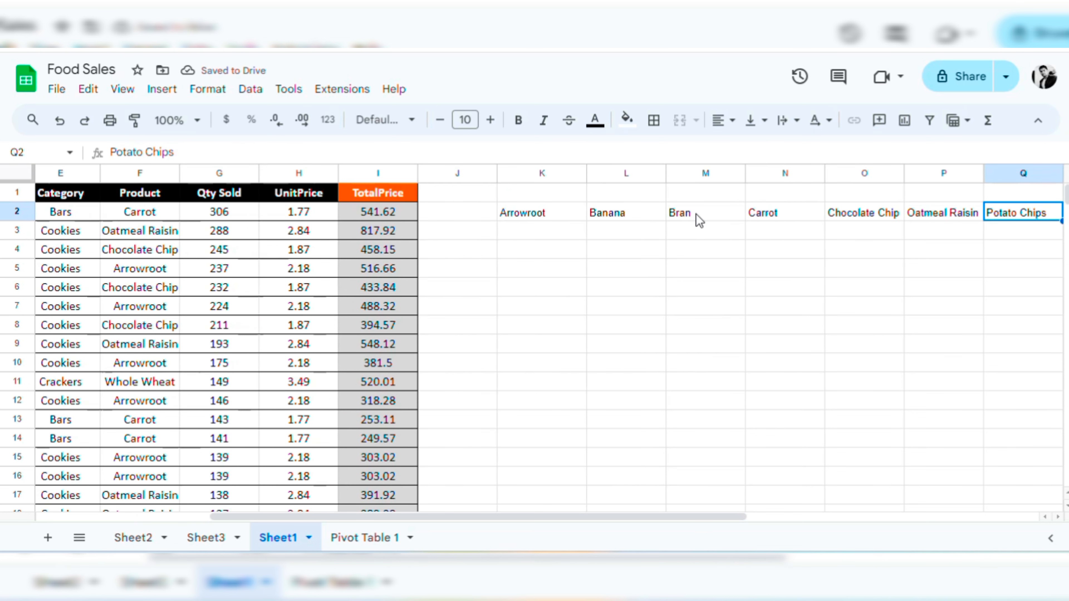
pyautogui.press('Right')
pyautogui.press('Right')
pyautogui.press('Right')
pyautogui.press('Left')
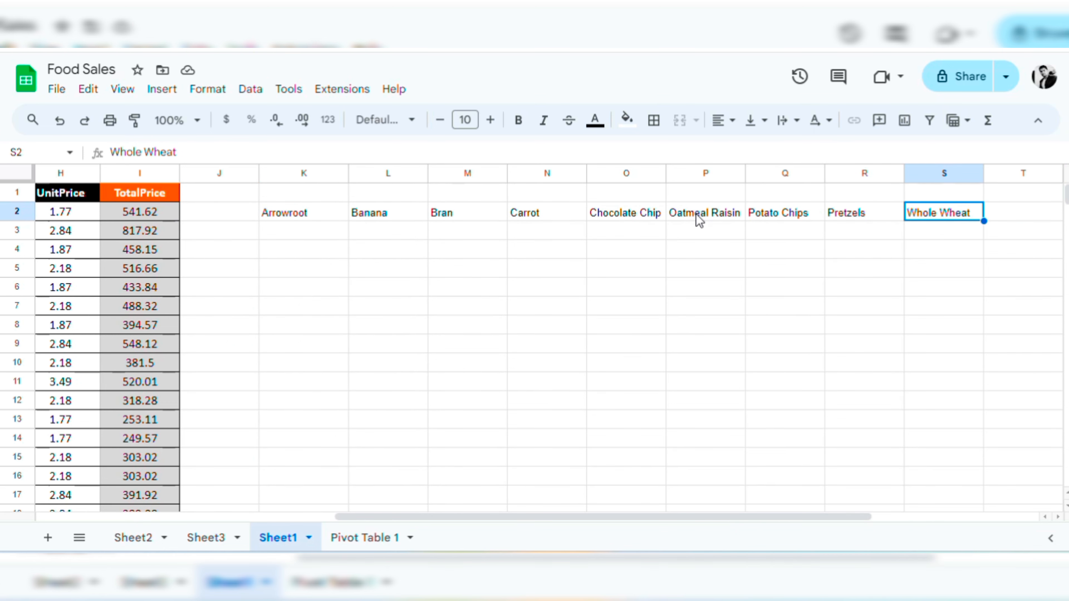
pyautogui.press('Left')
pyautogui.press('Left')
pyautogui.hotkey('ctrl', 'Left')
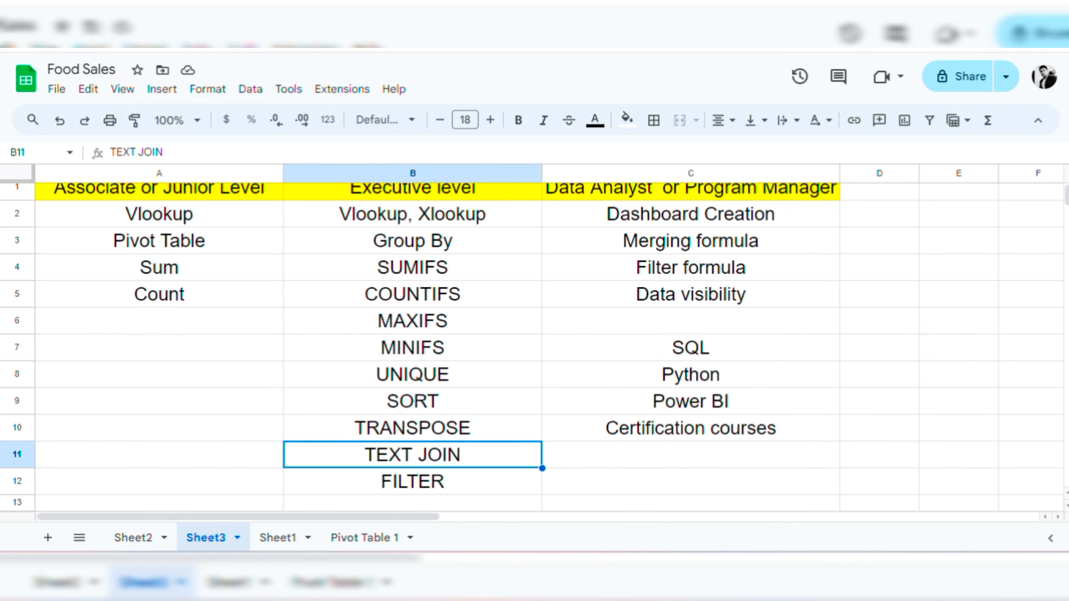
# Step: Clear column K on Sheet1 to remove the transposed product list, leaving K2 selected
pyautogui.click(290, 540)
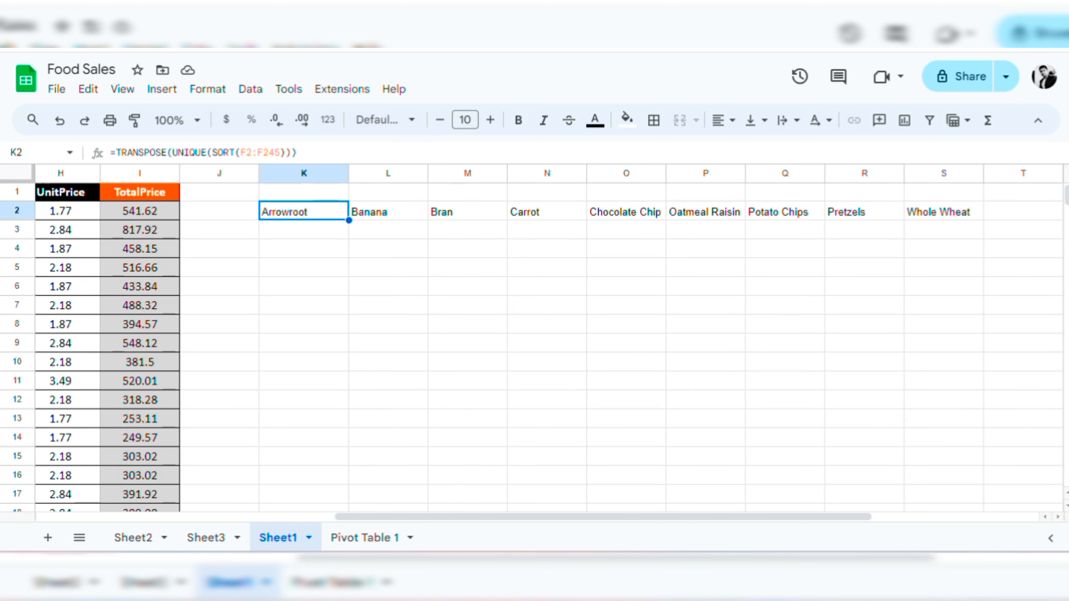
pyautogui.click(297, 517)
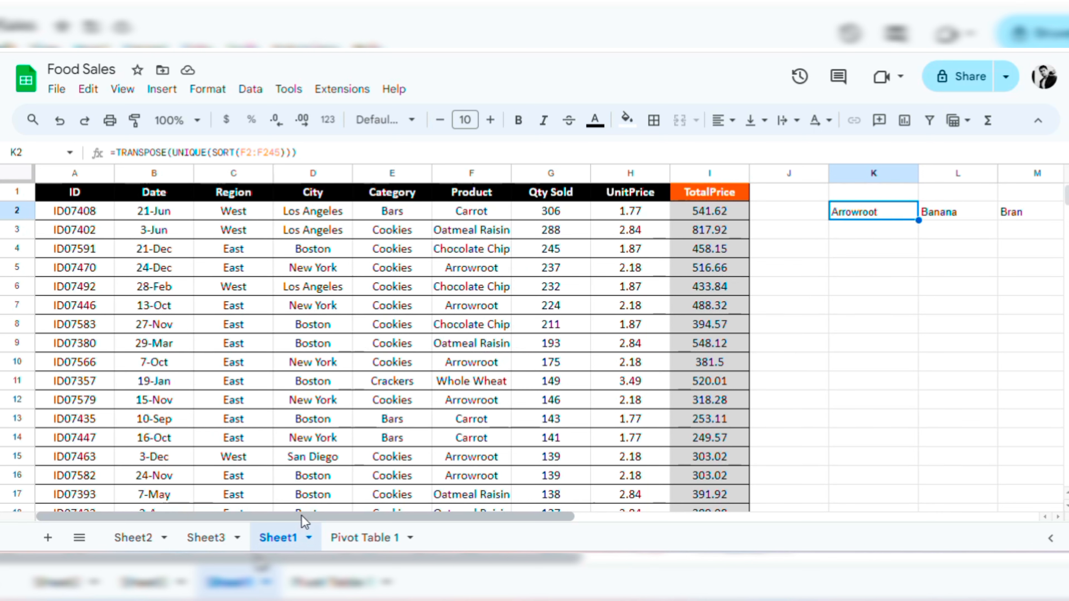
pyautogui.click(858, 174)
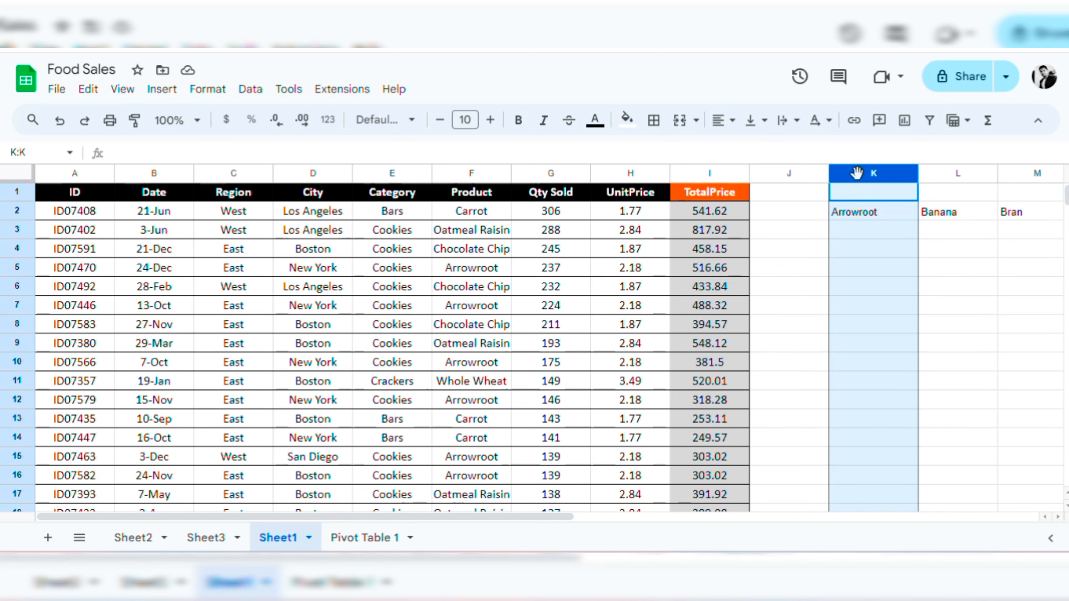
pyautogui.press('Delete')
pyautogui.click(867, 215)
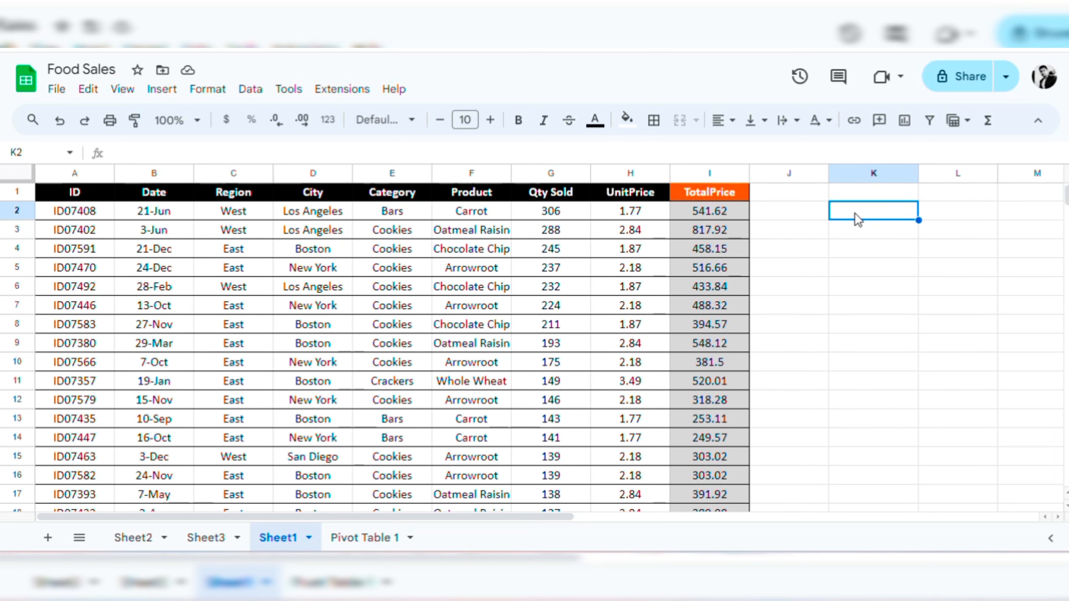
# Step: Enter =TEXTJOIN(",",TRUE,D2:D245) in K2 on Sheet1 to join all the city names with commas
pyautogui.write('=TEXT')
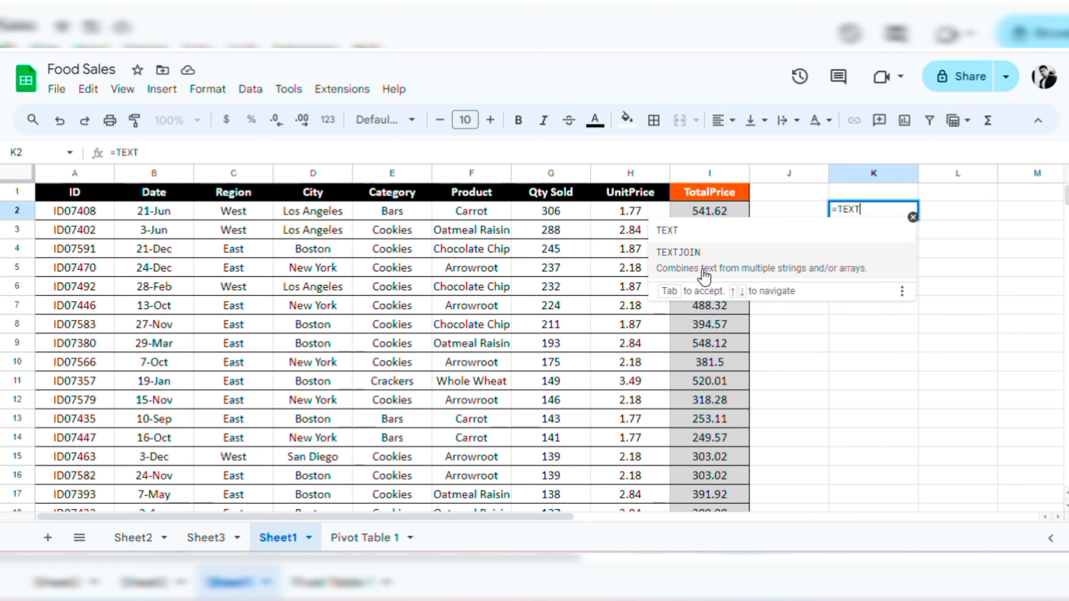
pyautogui.click(704, 273)
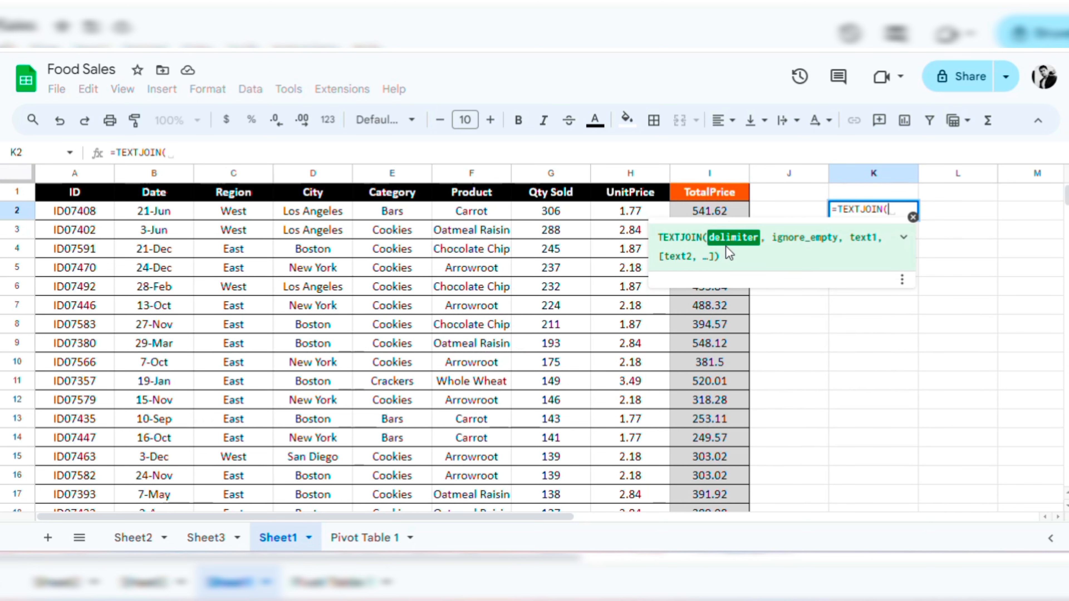
pyautogui.write('"')
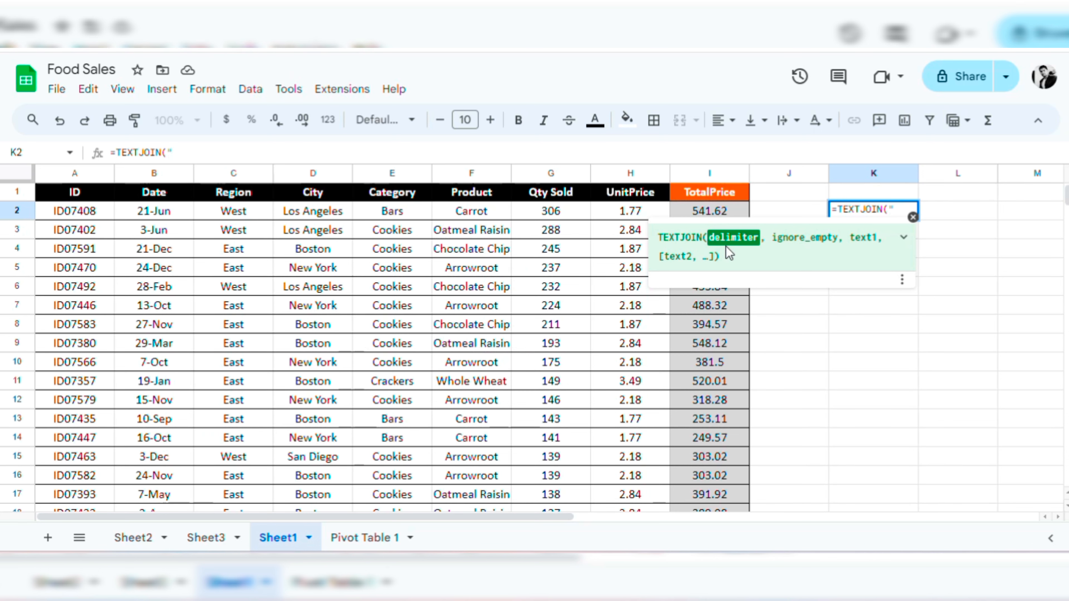
pyautogui.write(',",TR')
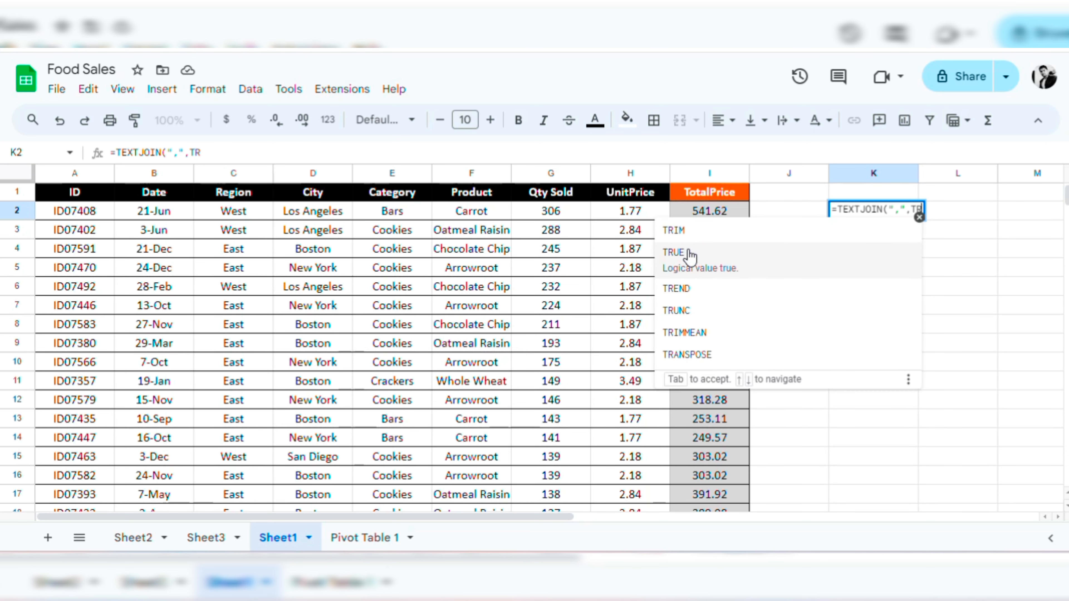
pyautogui.click(690, 253)
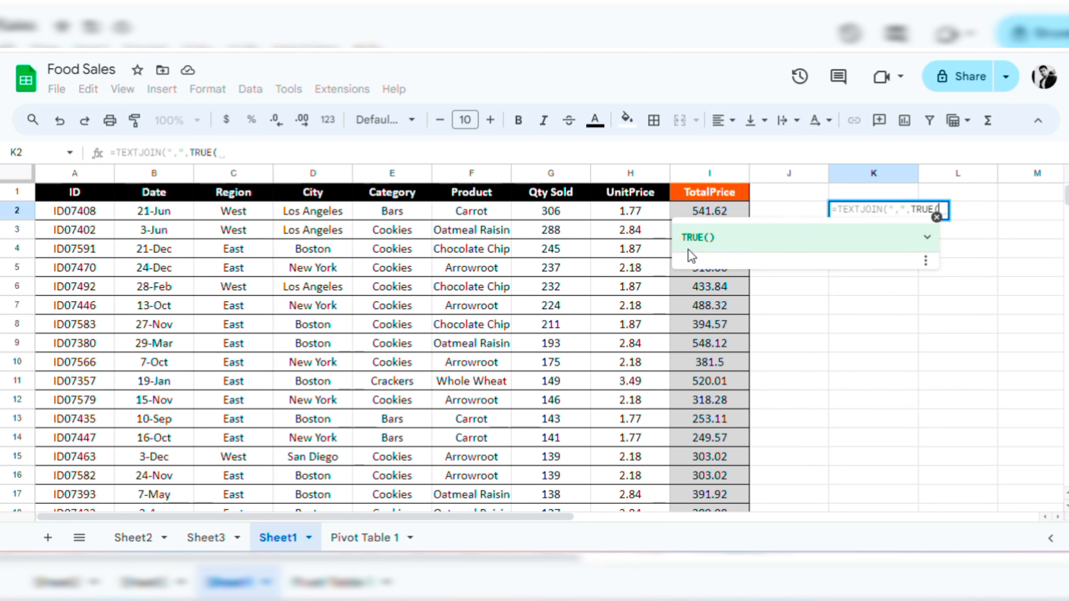
pyautogui.press('BackSpace')
pyautogui.write(',')
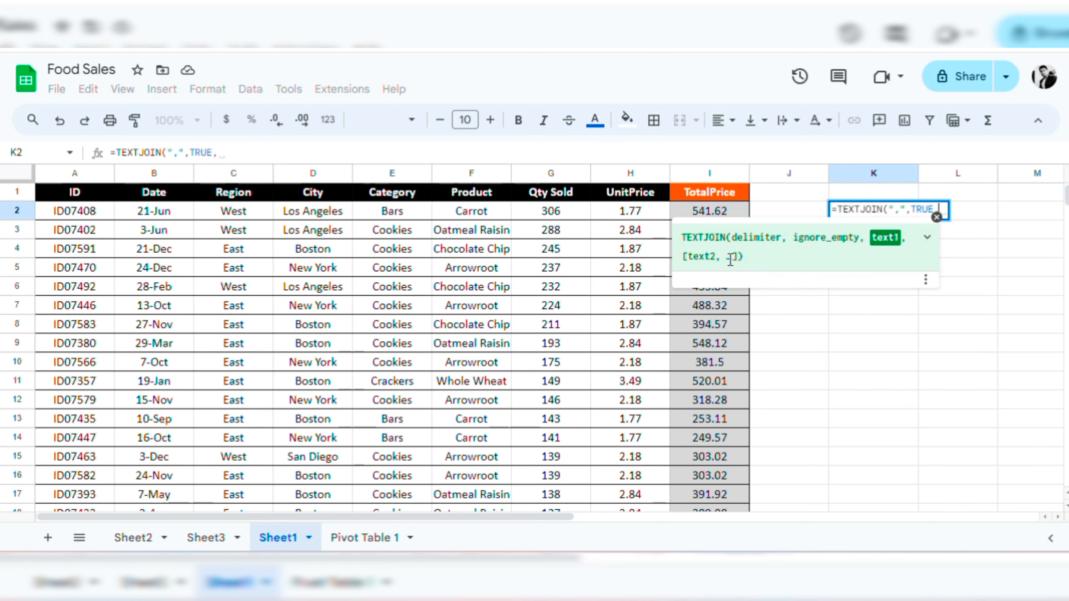
pyautogui.click(317, 213)
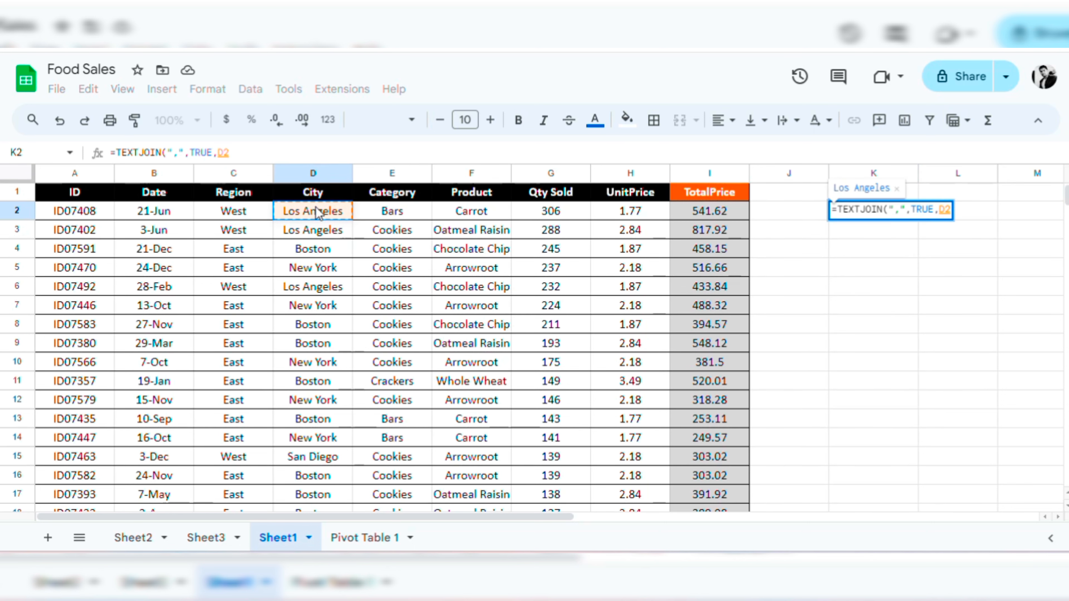
pyautogui.hotkey('ctrl', 'shift', 'Down')
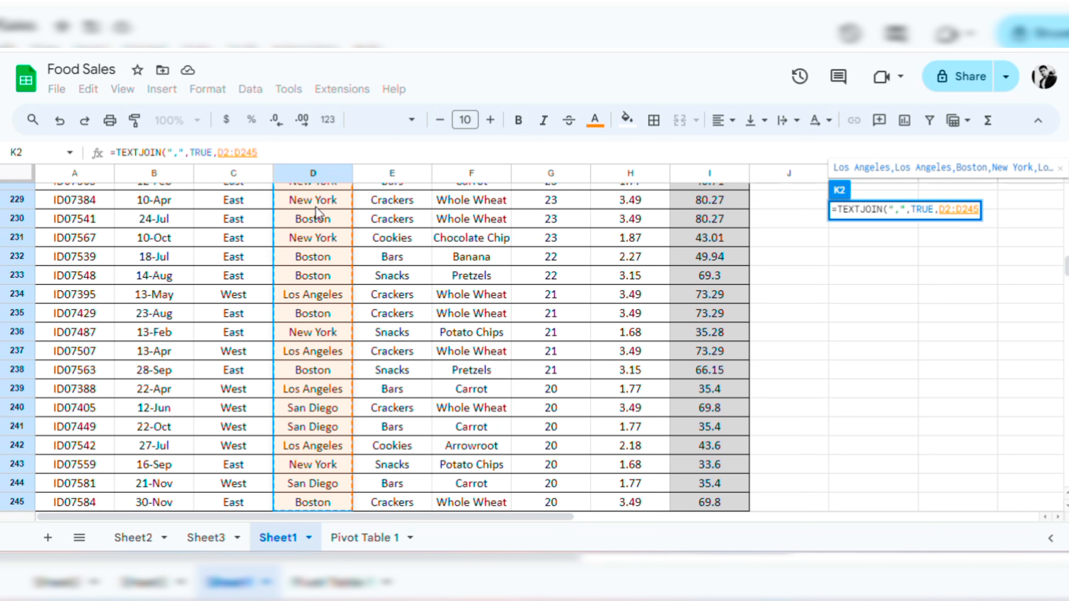
pyautogui.write(')')
pyautogui.press('Return')
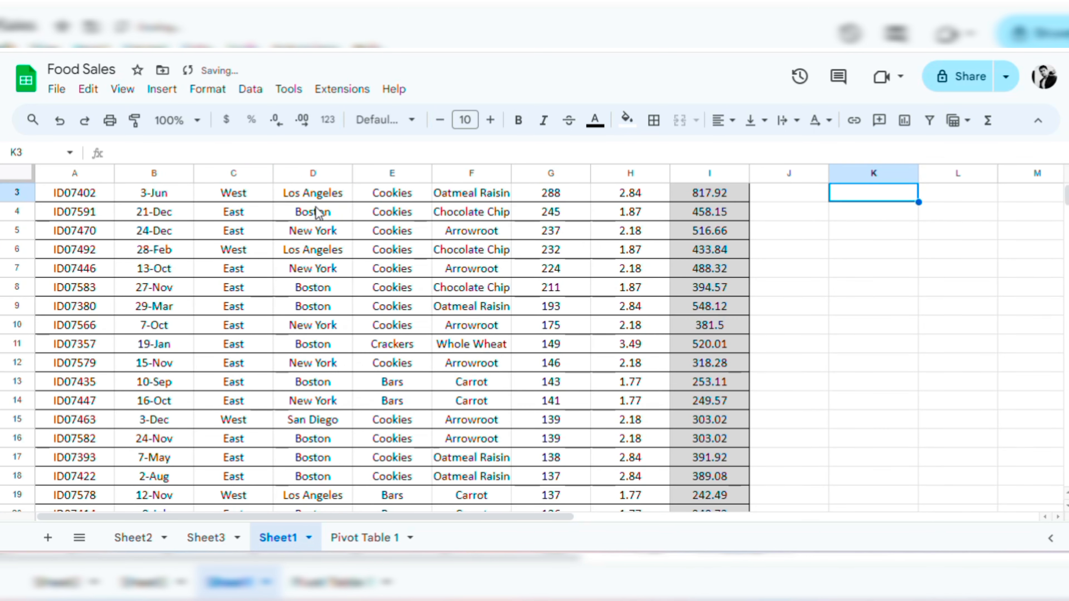
# Step: Look through the joined city text running along row 2 from K2 to T2, ending back at K2
pyautogui.click(925, 254)
pyautogui.press('Up')
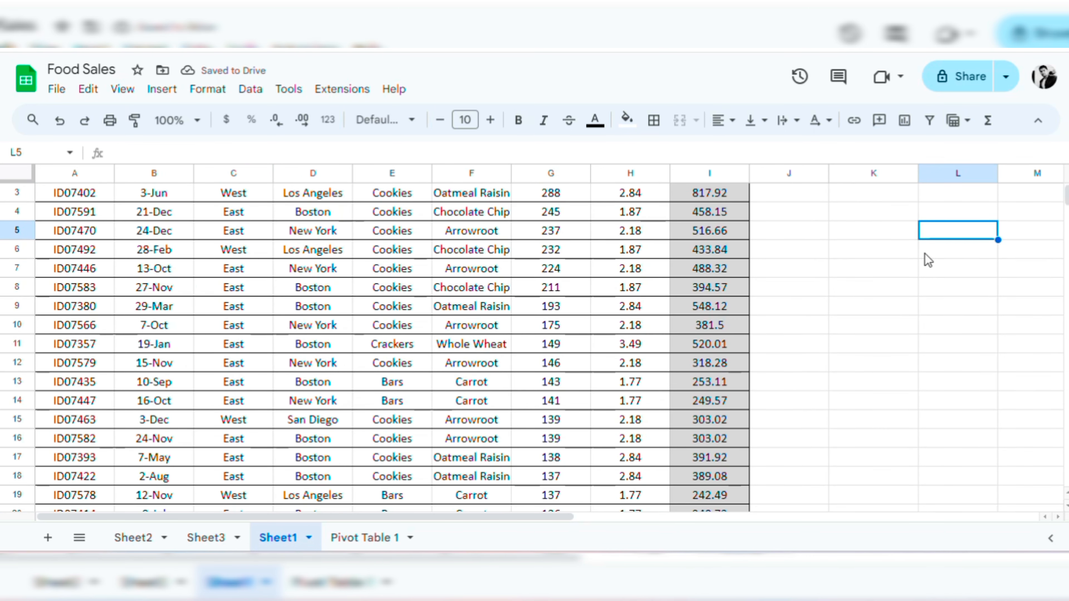
pyautogui.press('Up')
pyautogui.press('Up')
pyautogui.press('Up')
pyautogui.press('Left')
pyautogui.press('Down')
pyautogui.press('Down')
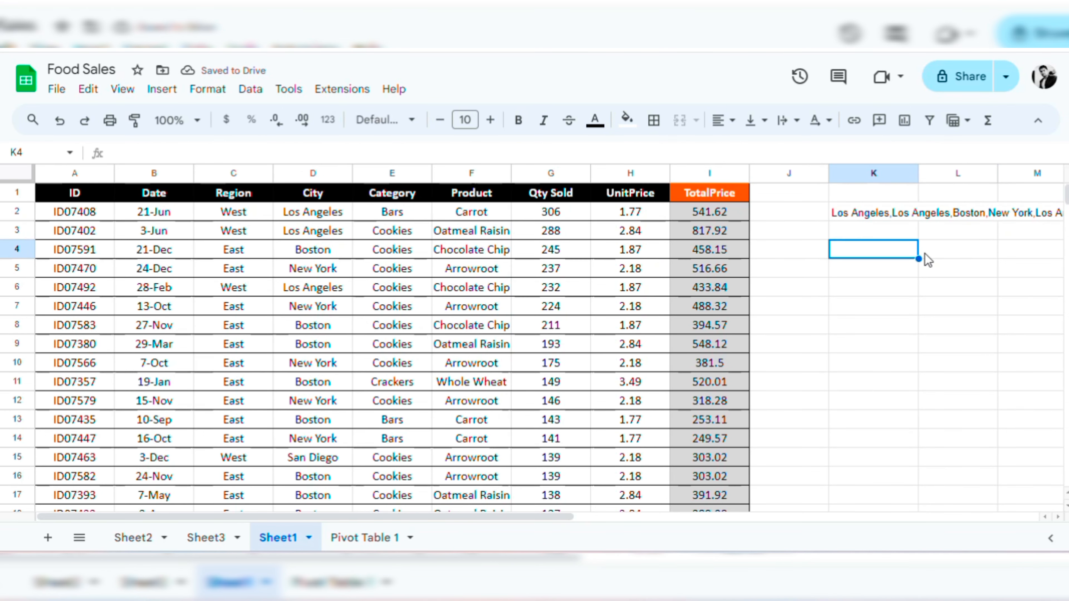
pyautogui.press('Up')
pyautogui.press('Up')
pyautogui.press('Right')
pyautogui.press('Right')
pyautogui.press('Right')
pyautogui.press('Right')
pyautogui.press('Right')
pyautogui.press('Right')
pyautogui.press('Right')
pyautogui.press('Right')
pyautogui.press('Right')
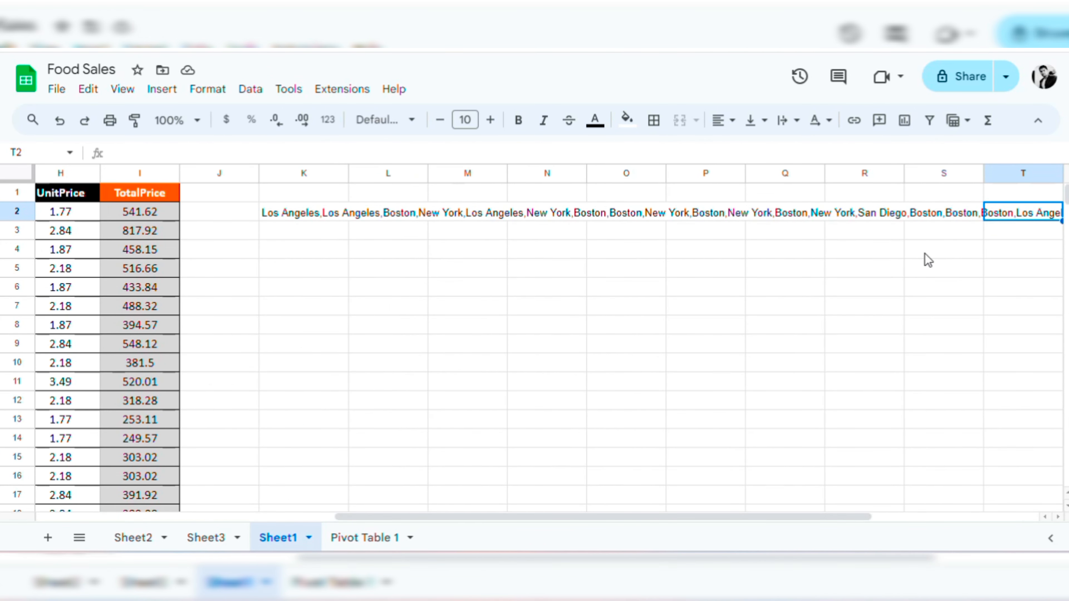
pyautogui.click(347, 215)
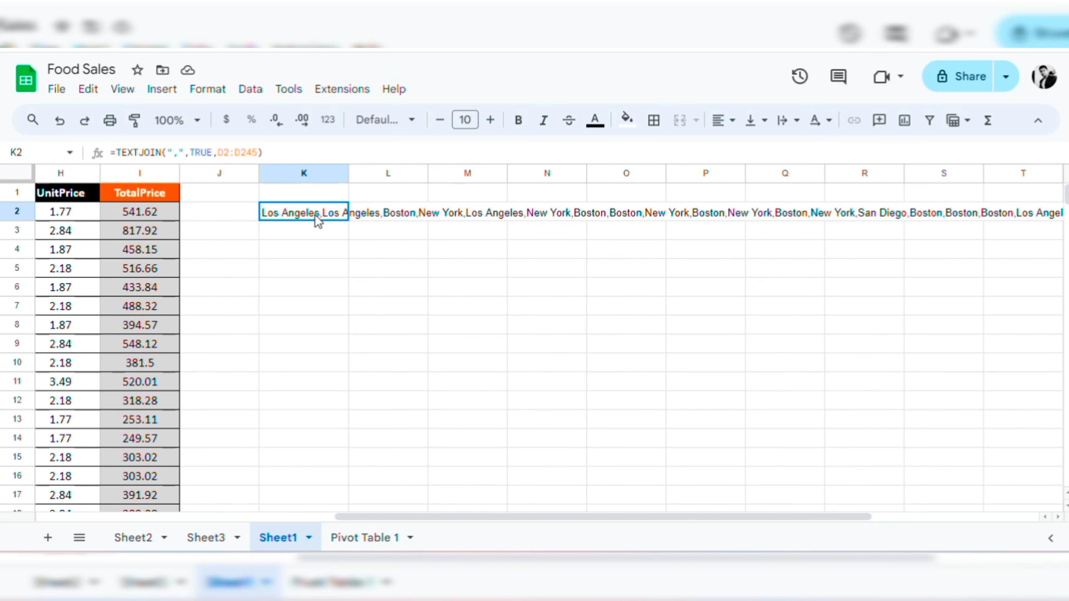
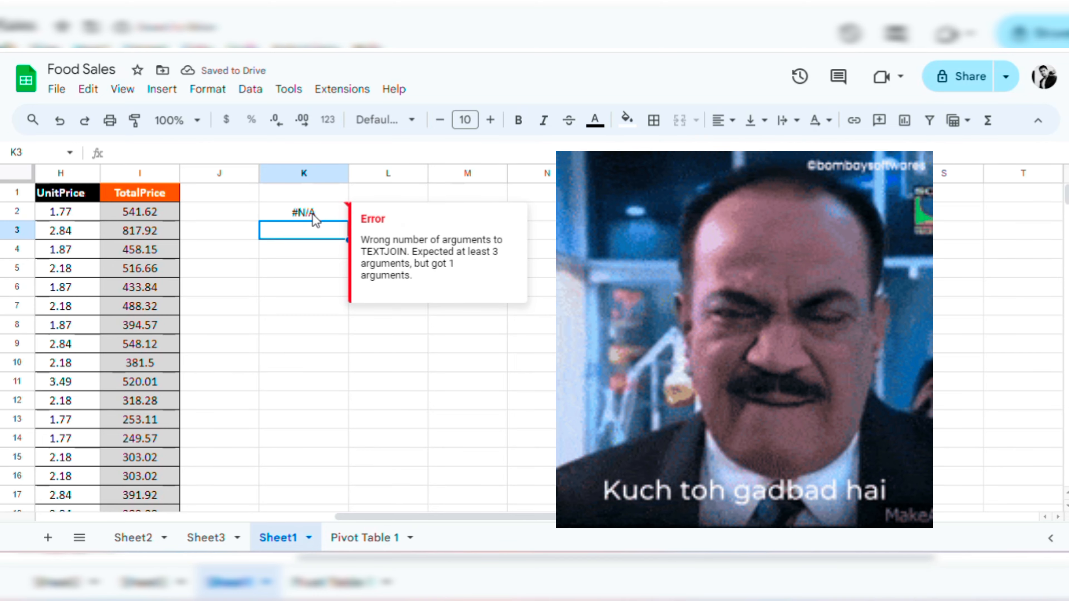
# Step: Undo the faulty K2 edit and wrap the city range in UNIQUE, making =TEXTJOIN(",",TRUE,UNIQUE(D2:D245))
pyautogui.click(313, 214)
pyautogui.hotkey('ctrl', 'z')
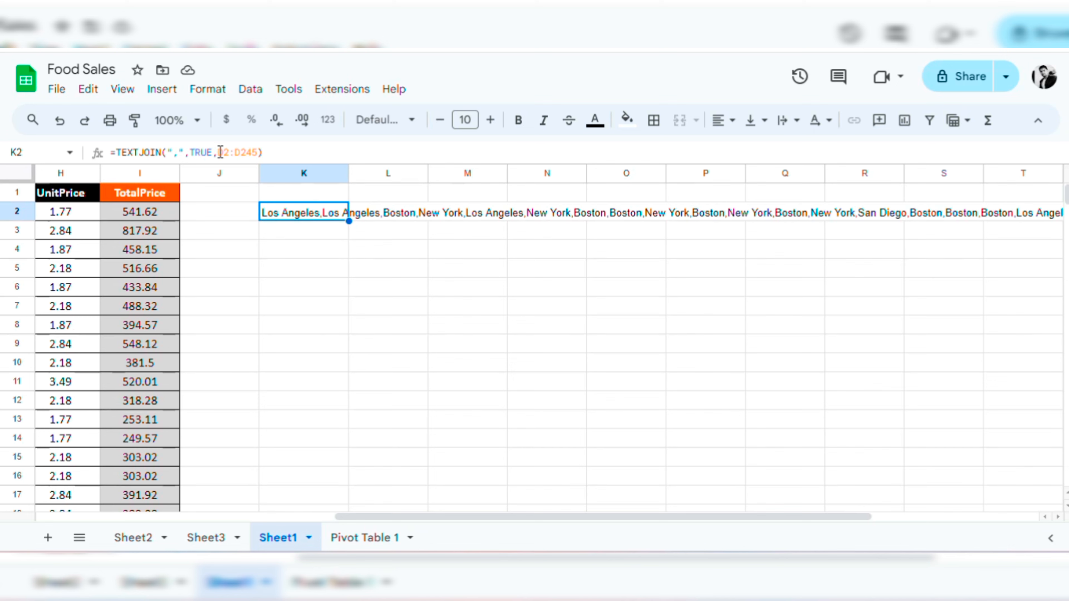
pyautogui.moveTo(218, 152); pyautogui.dragTo(260, 154)
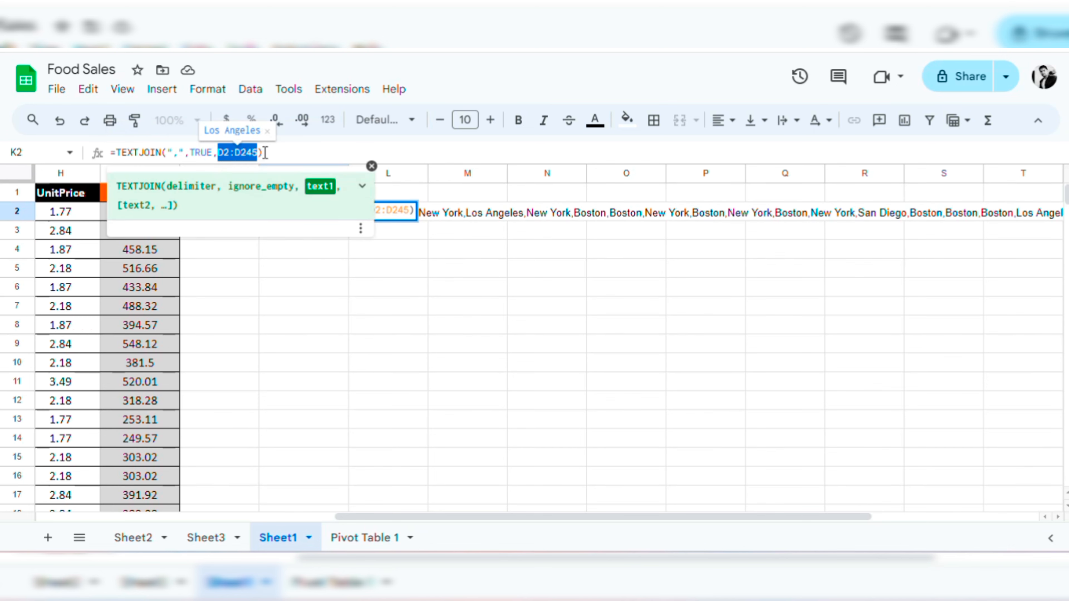
pyautogui.click(265, 152)
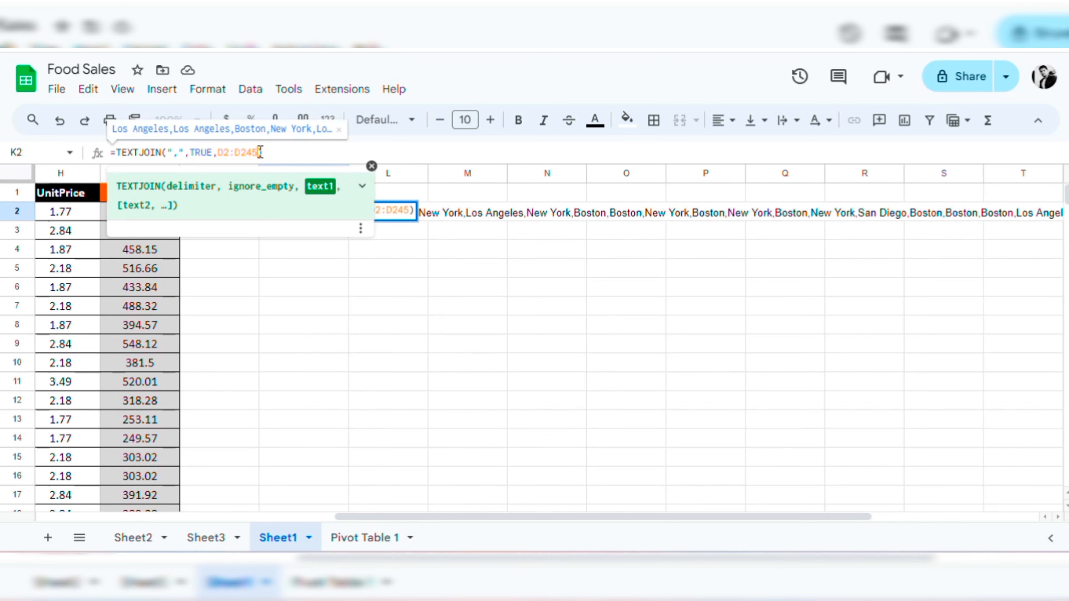
pyautogui.click(220, 152)
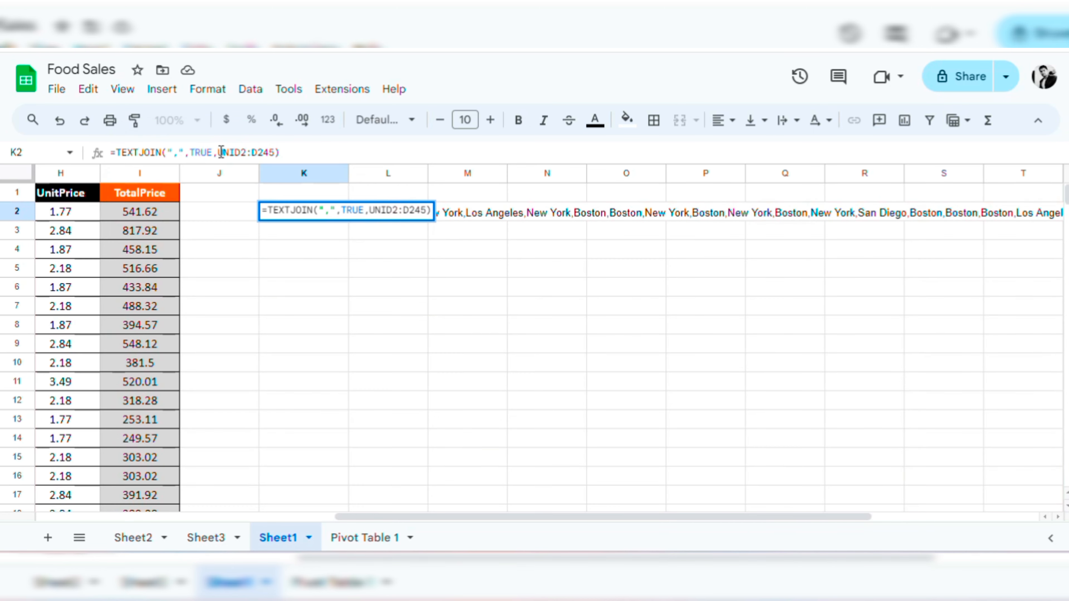
pyautogui.write('UNIQUE')
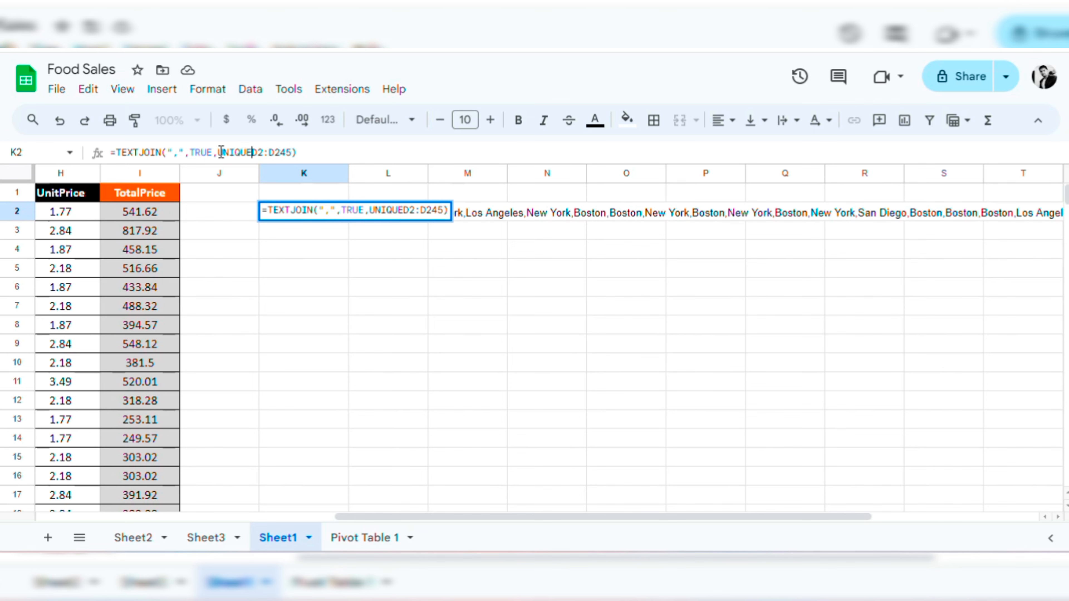
pyautogui.write('(')
pyautogui.click(310, 152)
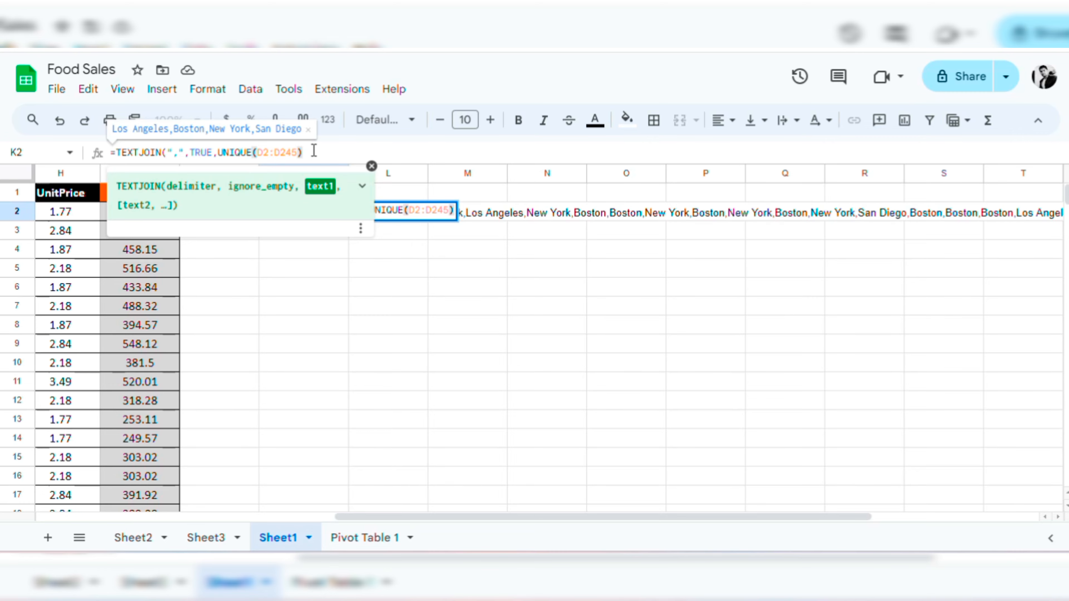
pyautogui.write(')')
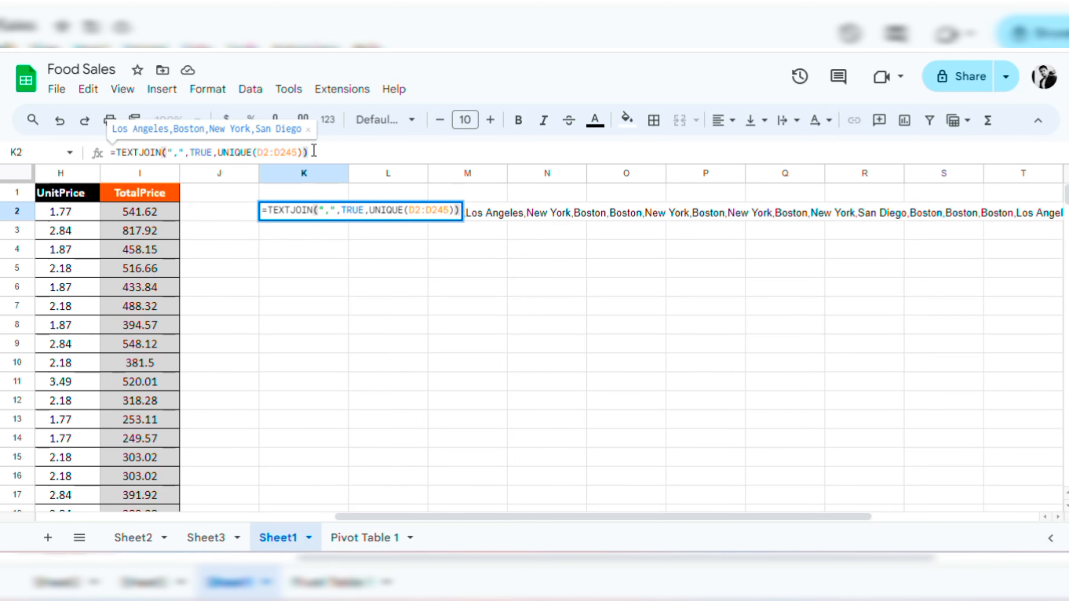
pyautogui.press('Return')
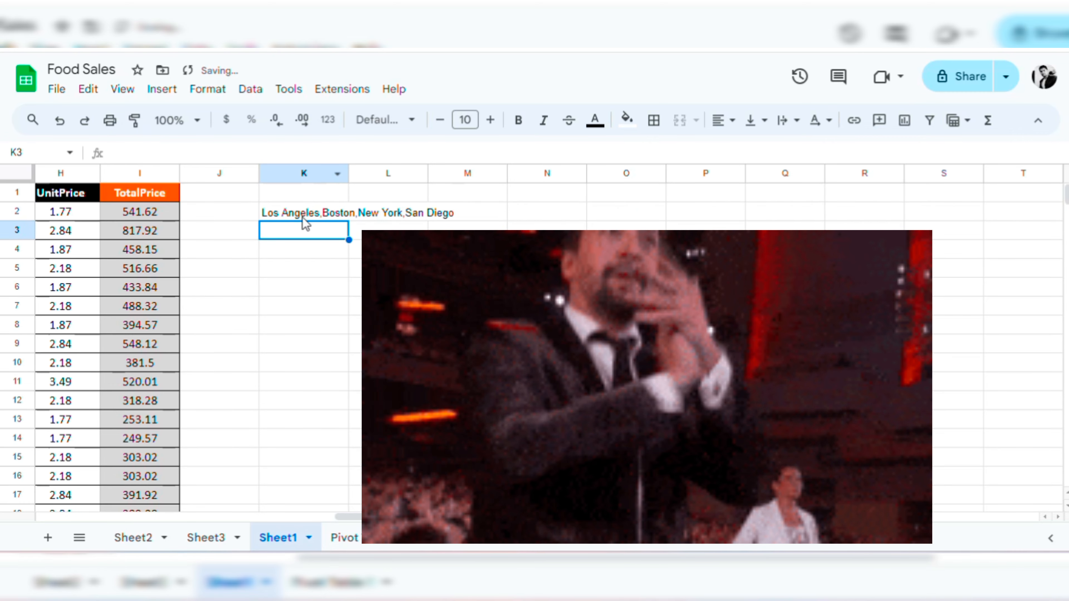
# Step: Check the joined city list in K2 and widen column K on Sheet1 to fit the whole text
pyautogui.click(300, 219)
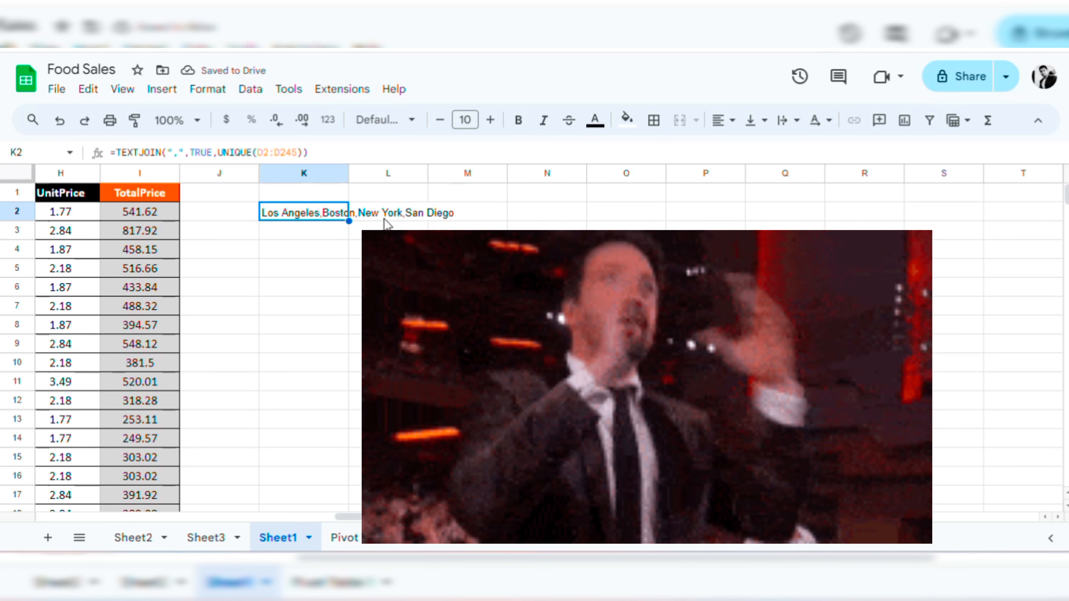
pyautogui.click(426, 219)
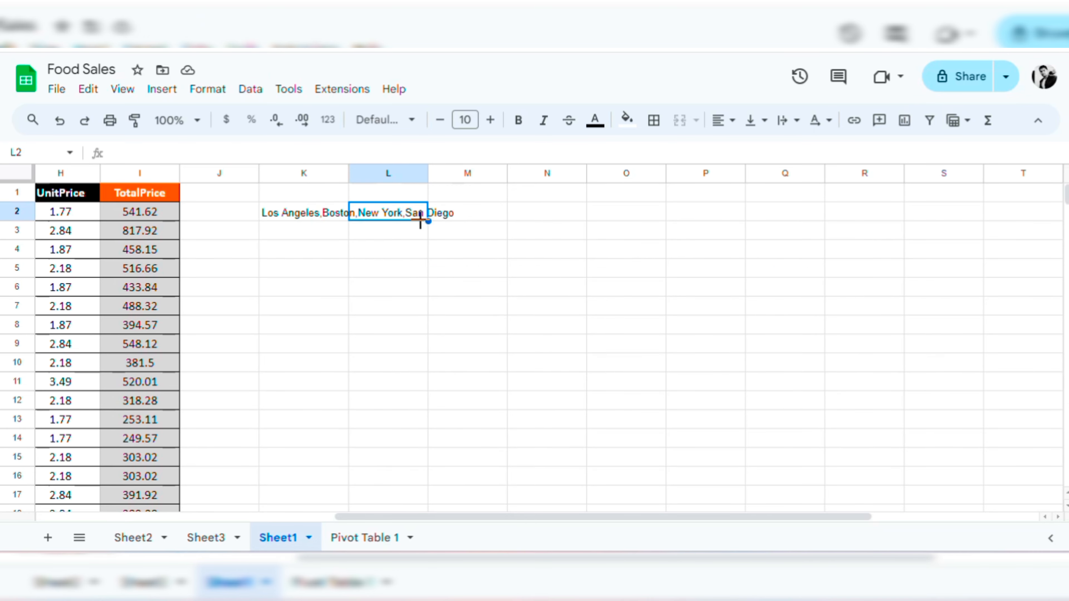
pyautogui.click(307, 228)
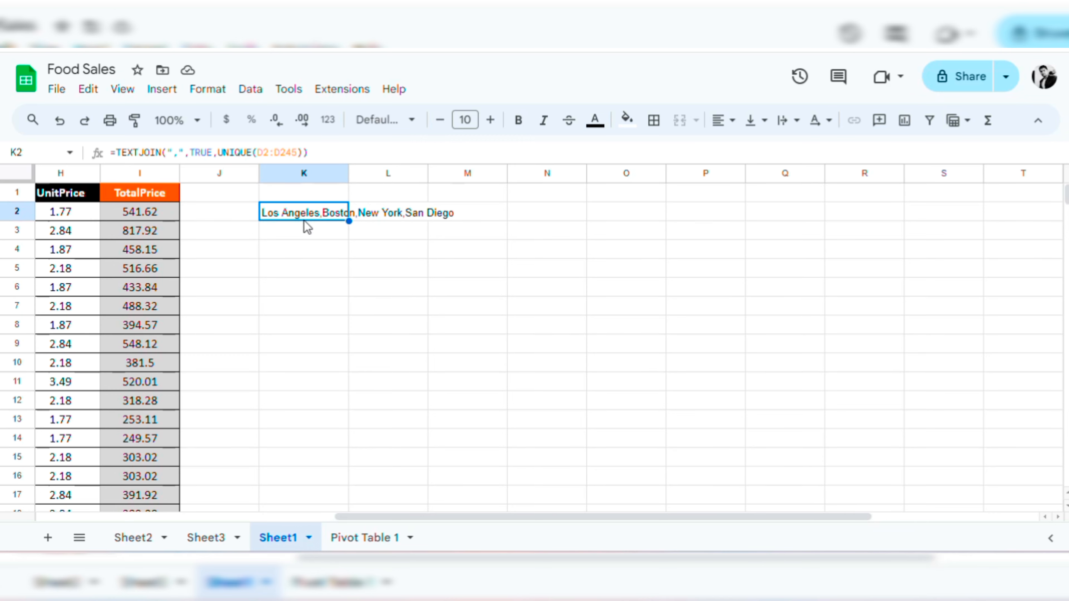
pyautogui.moveTo(347, 173); pyautogui.dragTo(508, 199)
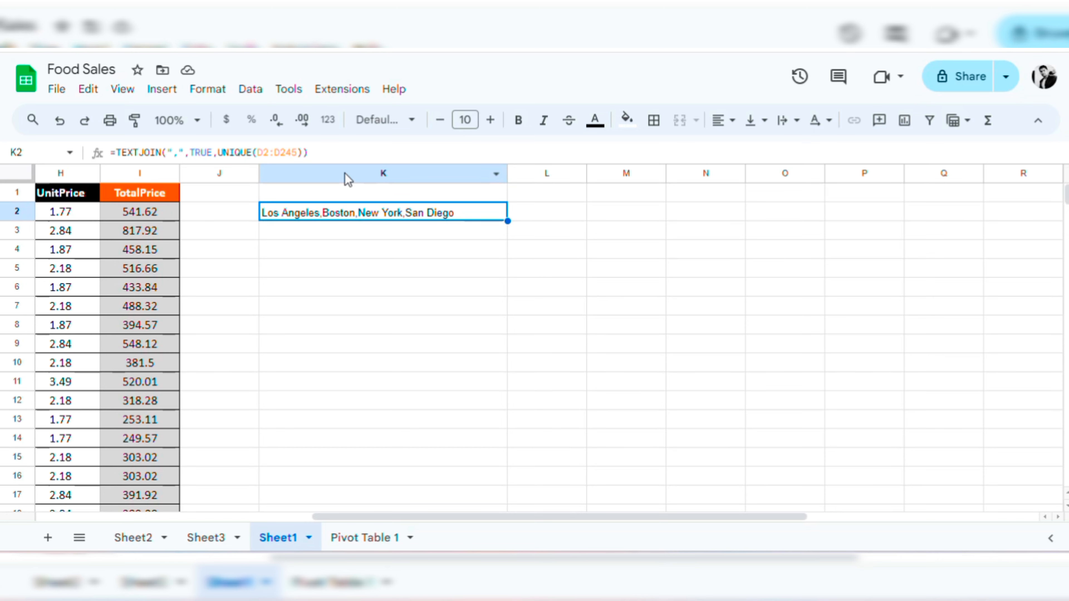
# Step: Set the TEXTJOIN delimiter in K2 to a period, making =TEXTJOIN(".",TRUE,UNIQUE(D2:D245))
pyautogui.click(177, 152)
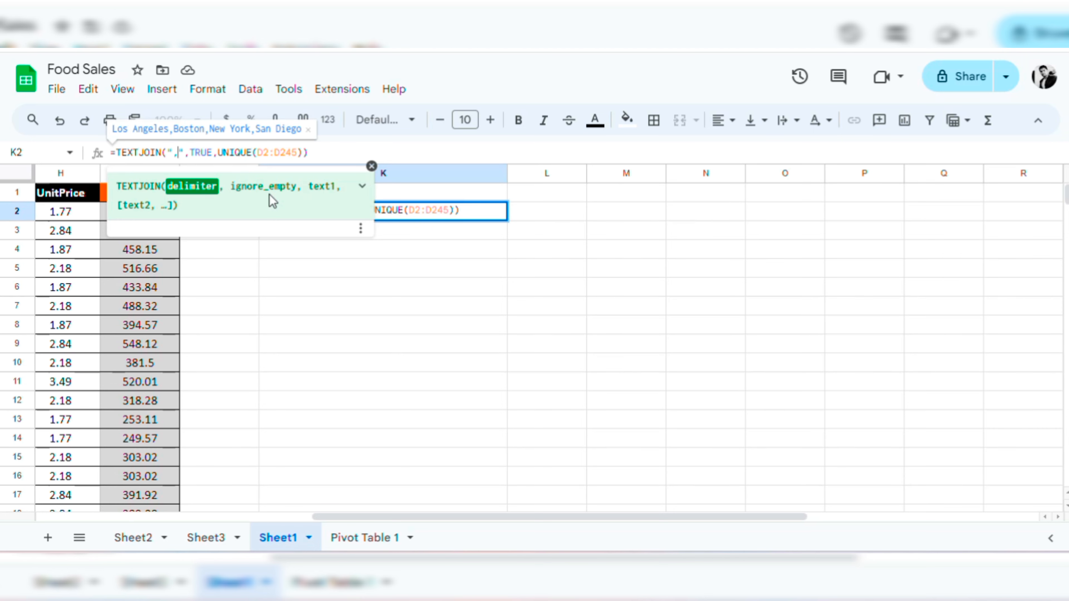
pyautogui.press('BackSpace')
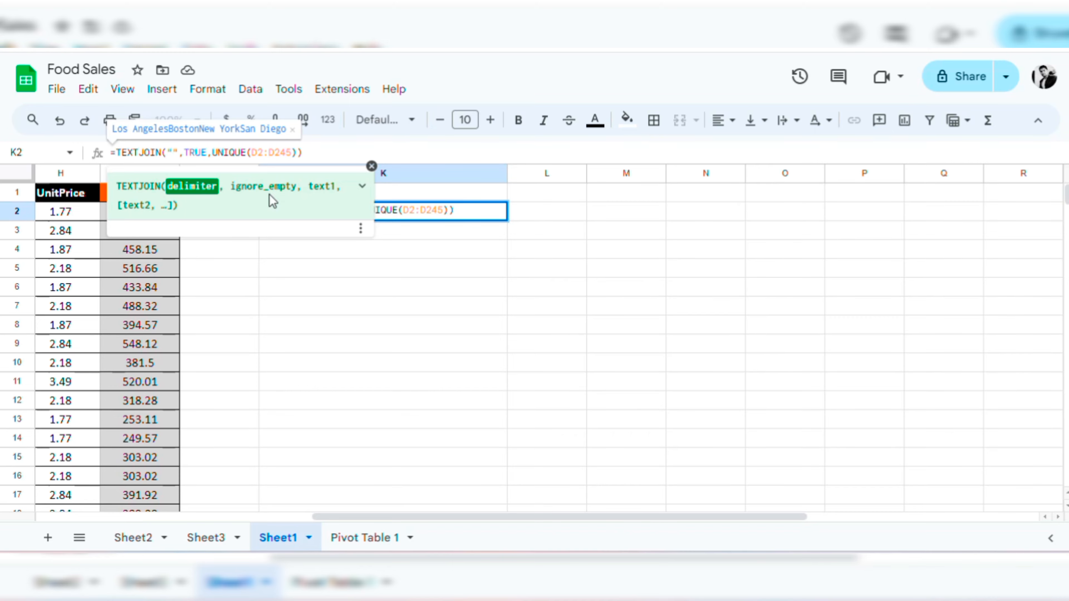
pyautogui.write('.')
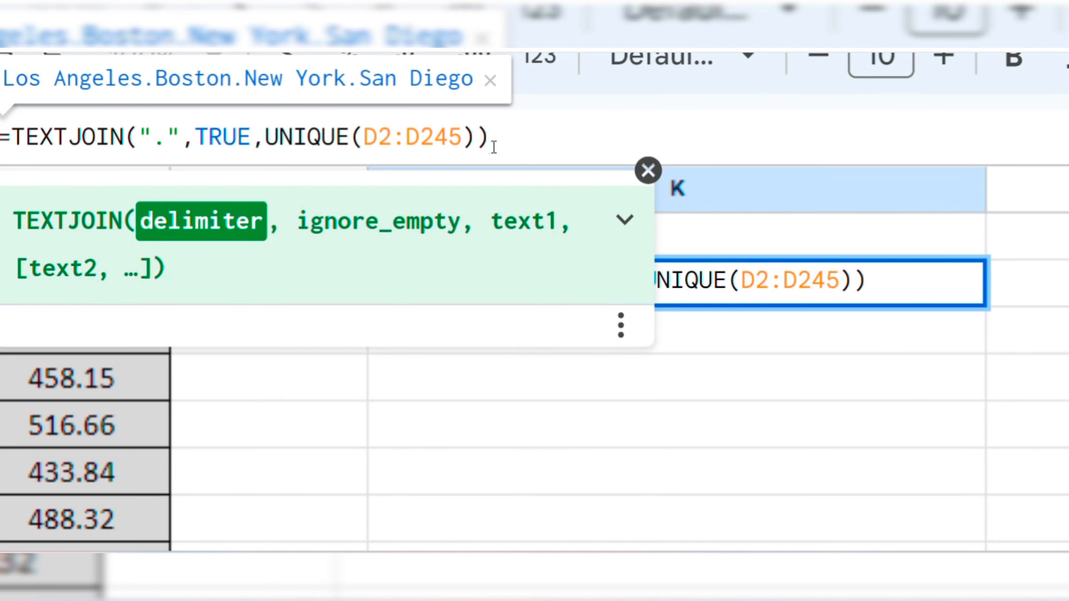
pyautogui.click(500, 139)
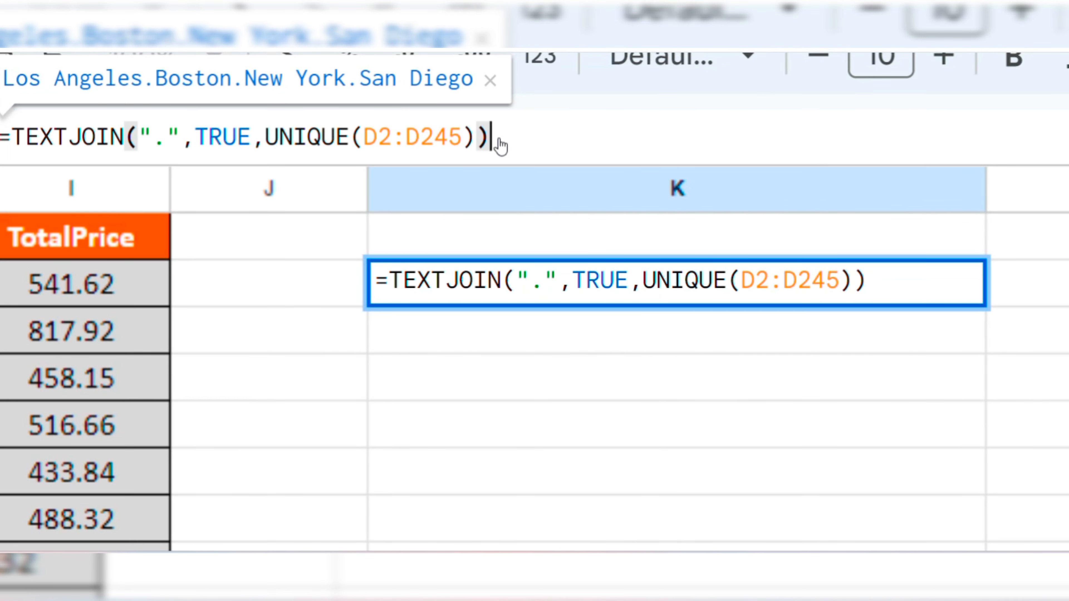
pyautogui.press('Return')
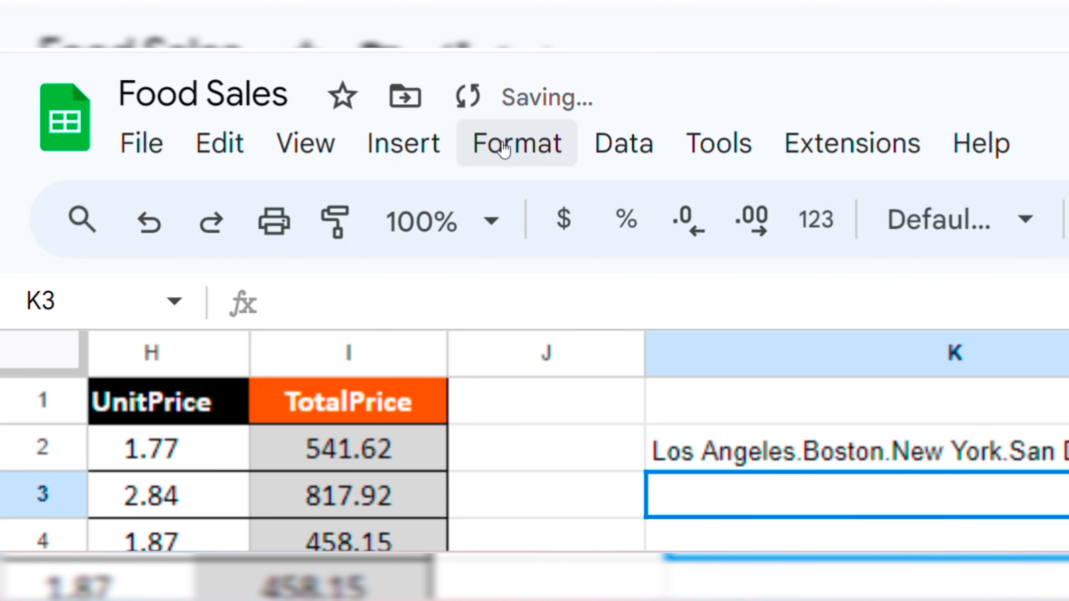
pyautogui.scroll(-2, 620, 410)
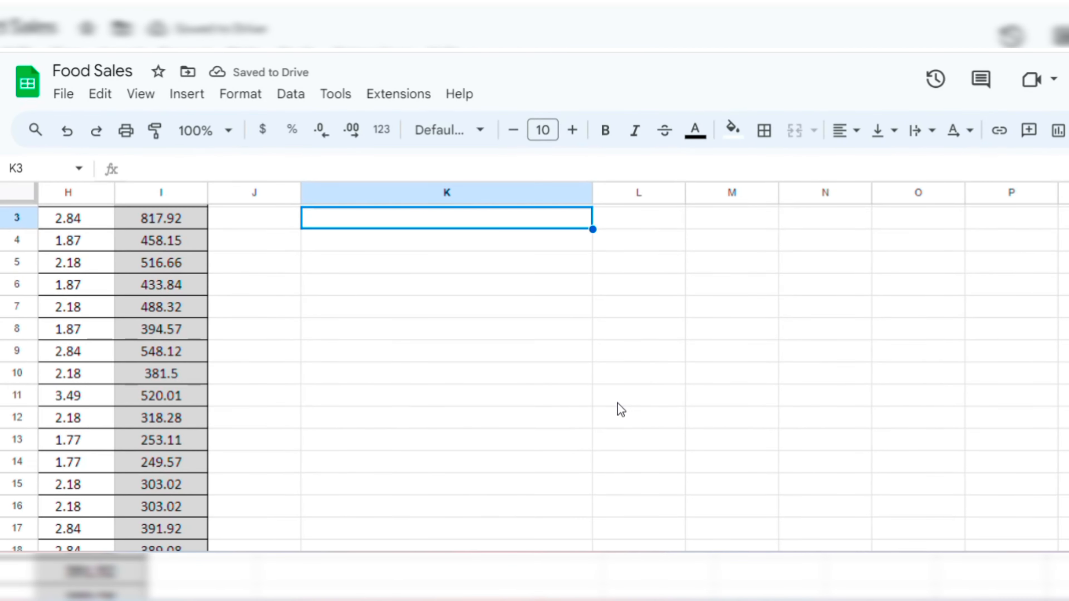
pyautogui.scroll(1, 427, 292)
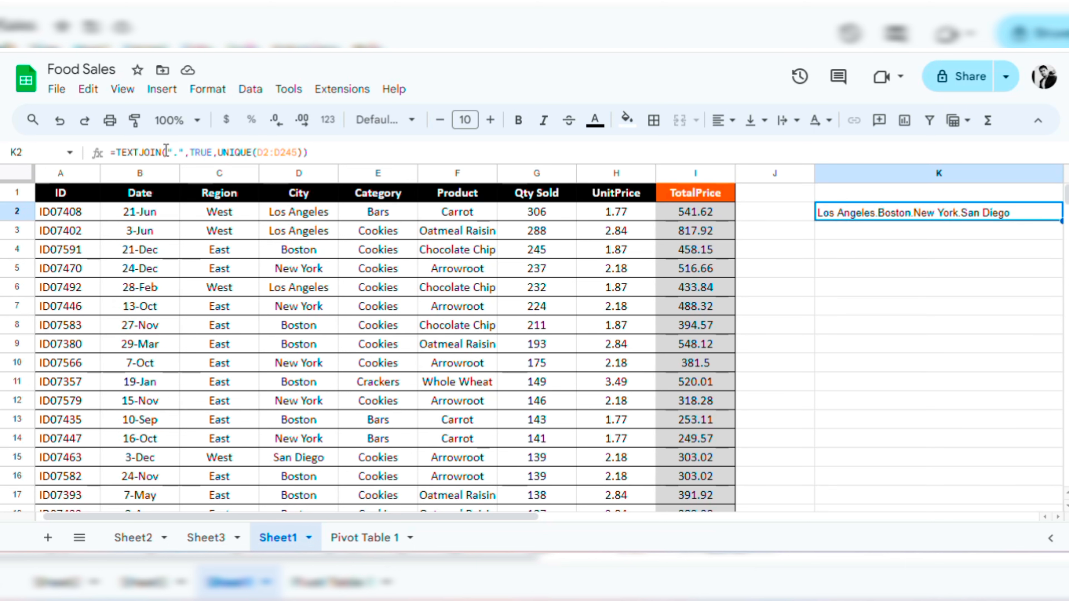
# Step: Go to the FILTER entry in B12 of the Sheet3 skills list, glance at Sheet1, and return to Sheet3
pyautogui.click(211, 538)
pyautogui.click(465, 491)
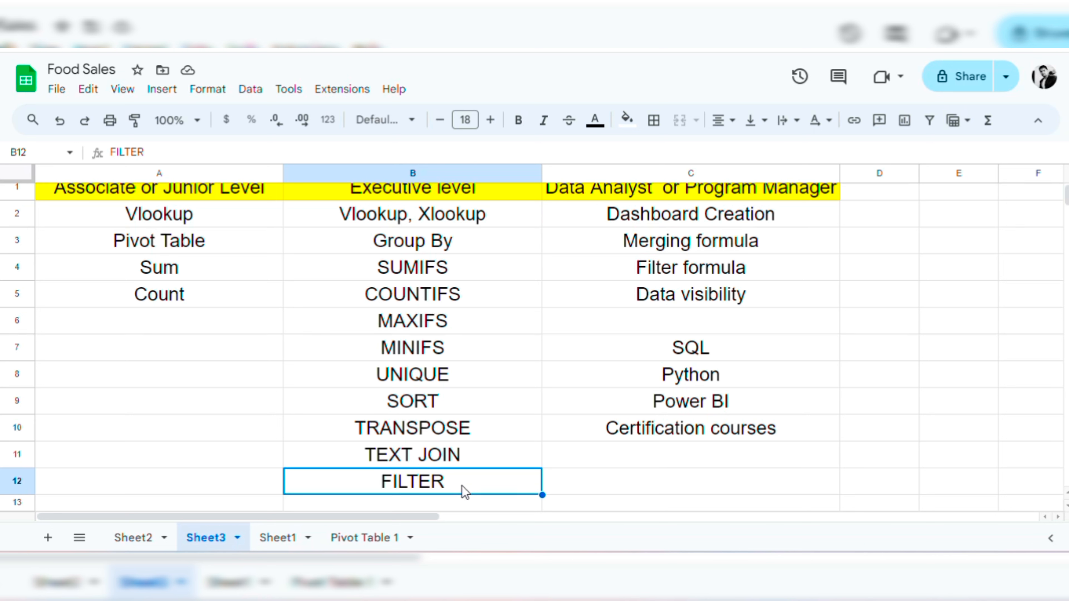
pyautogui.click(270, 539)
pyautogui.click(224, 533)
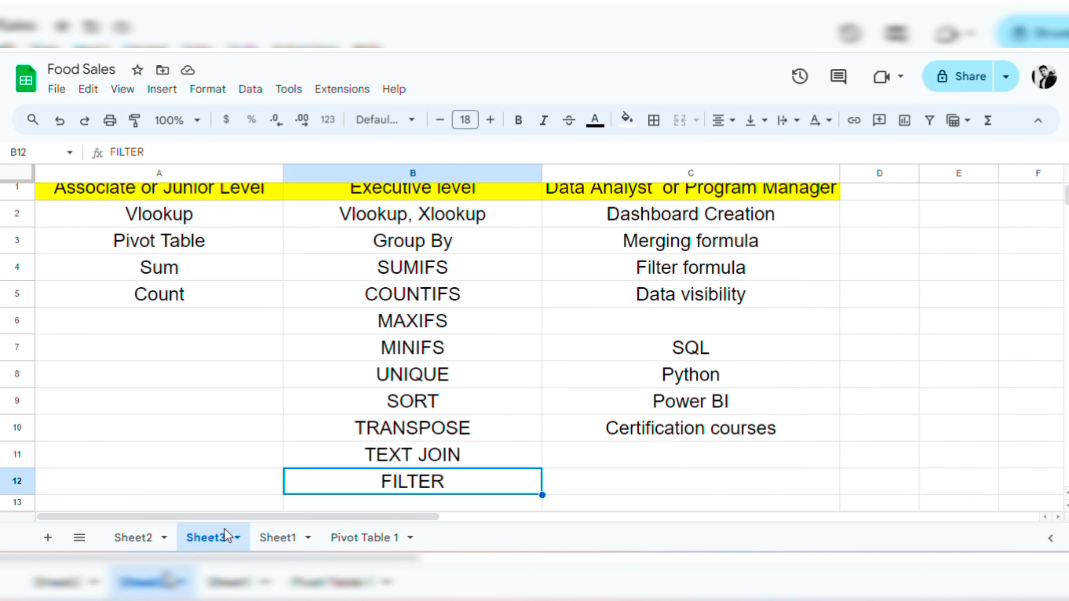
# Step: Clear the joined city list from column K on Sheet1
pyautogui.click(269, 539)
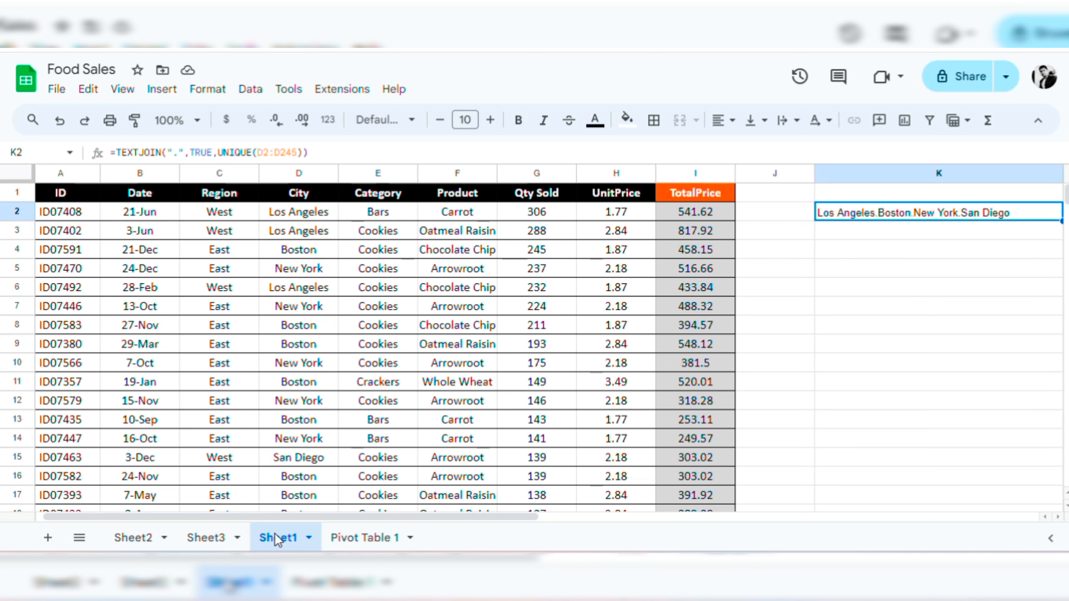
pyautogui.click(878, 174)
pyautogui.press('Delete')
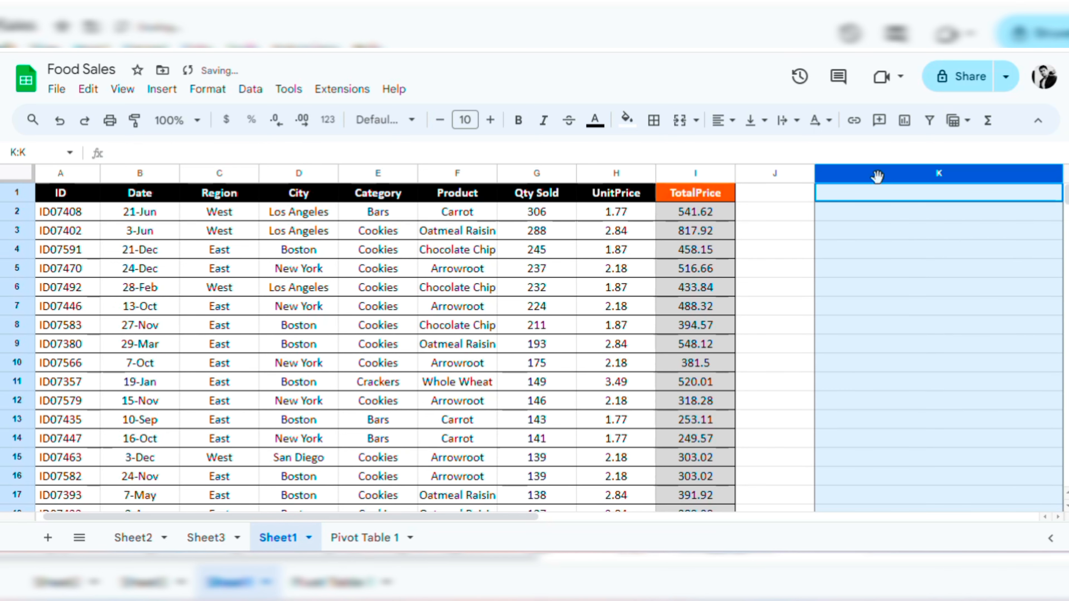
# Step: Create a filter on the header row of the Sheet1 sales data
pyautogui.click(710, 198)
pyautogui.hotkey('ctrl', 'Home')
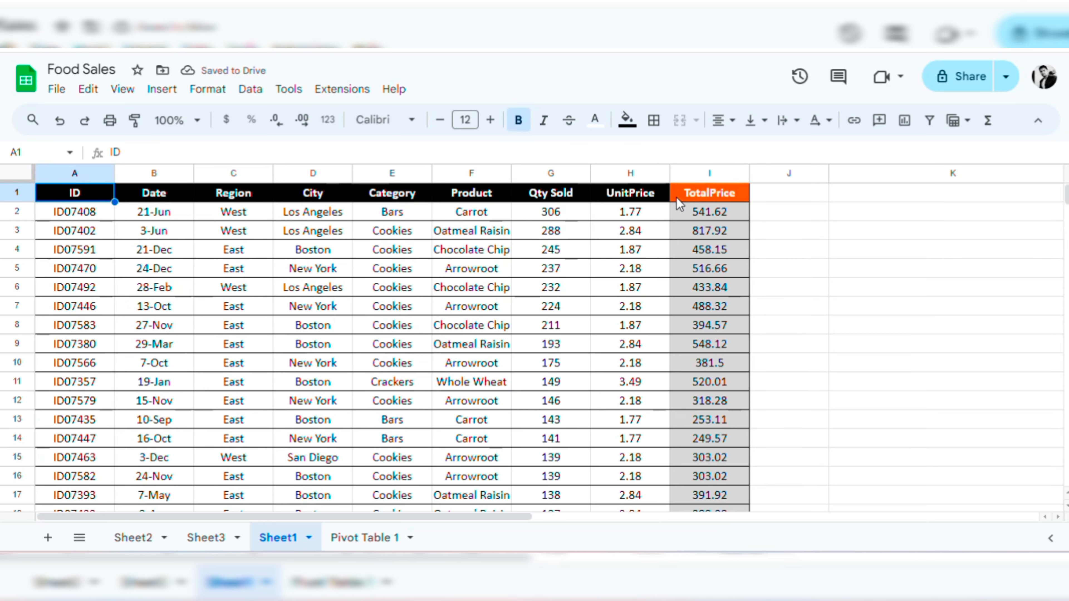
pyautogui.hotkey('shift', 'space')
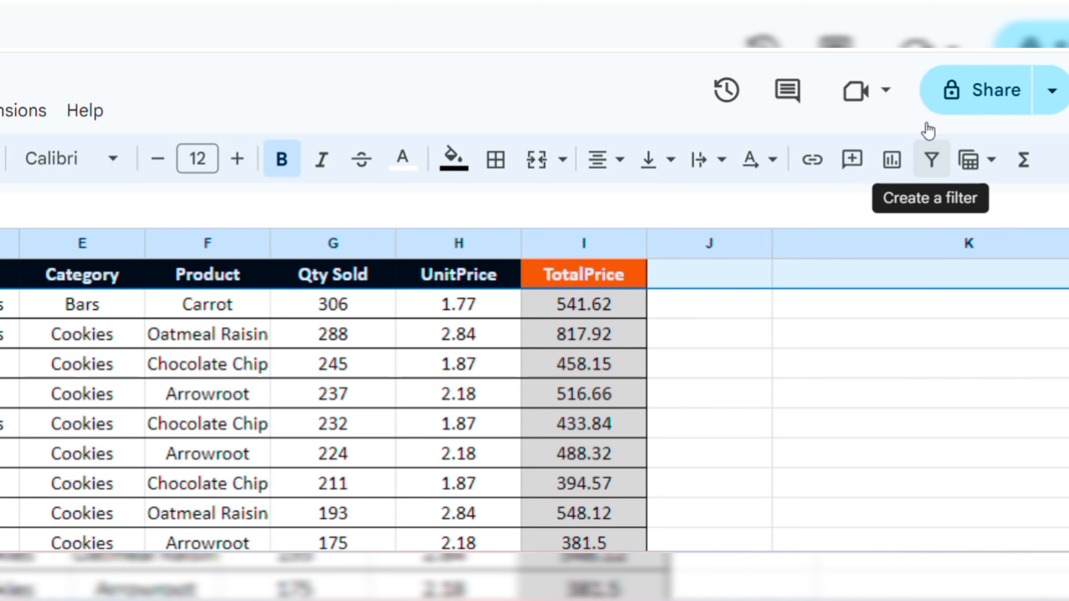
pyautogui.click(932, 168)
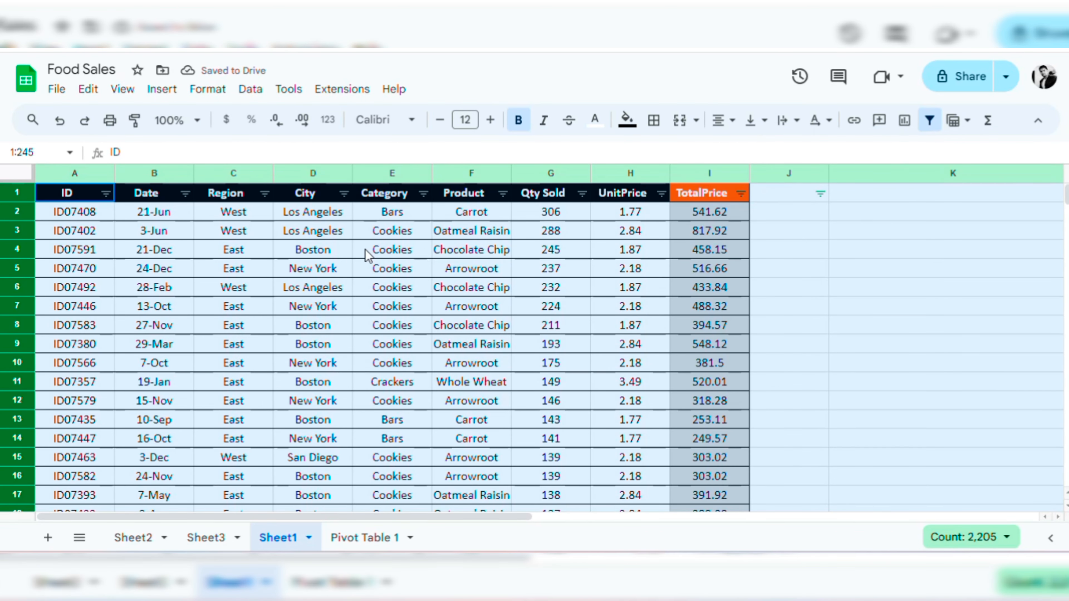
# Step: Filter the Region column by values to show only West
pyautogui.click(264, 194)
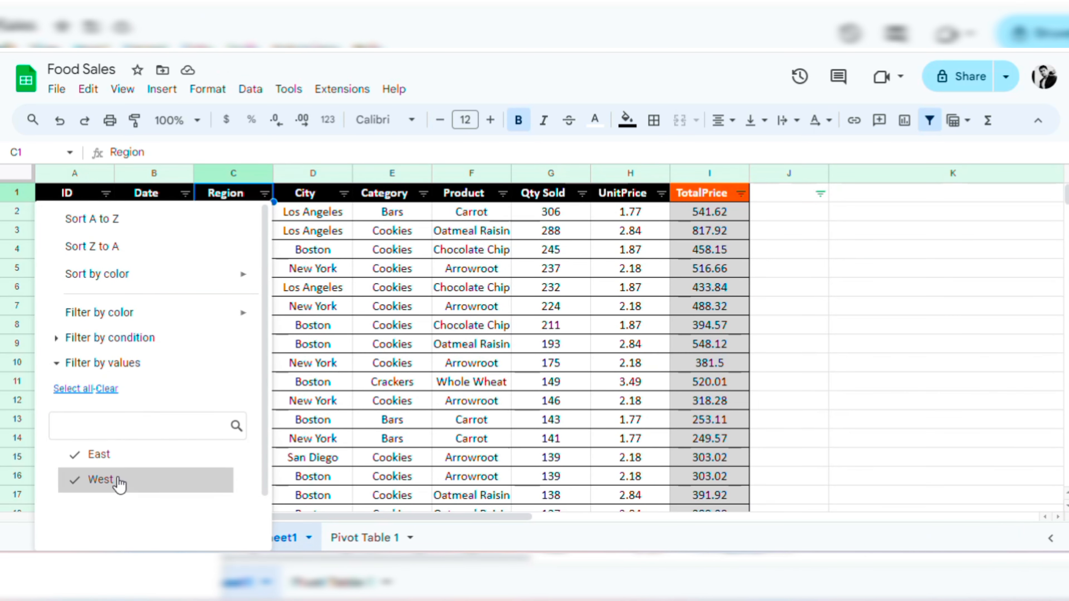
pyautogui.click(120, 463)
pyautogui.scroll(-2, 266, 447)
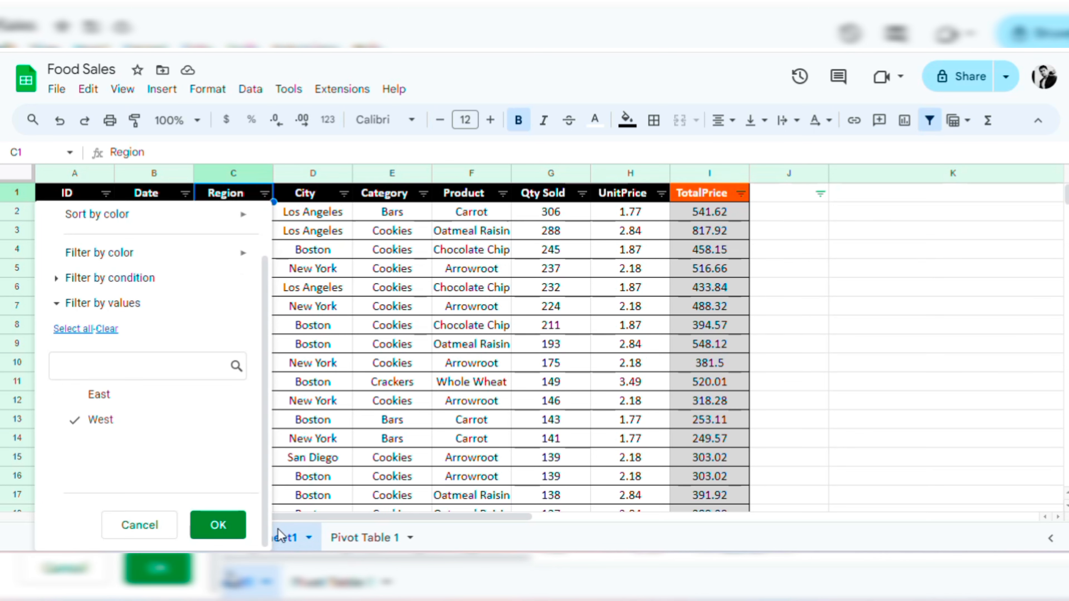
pyautogui.click(219, 524)
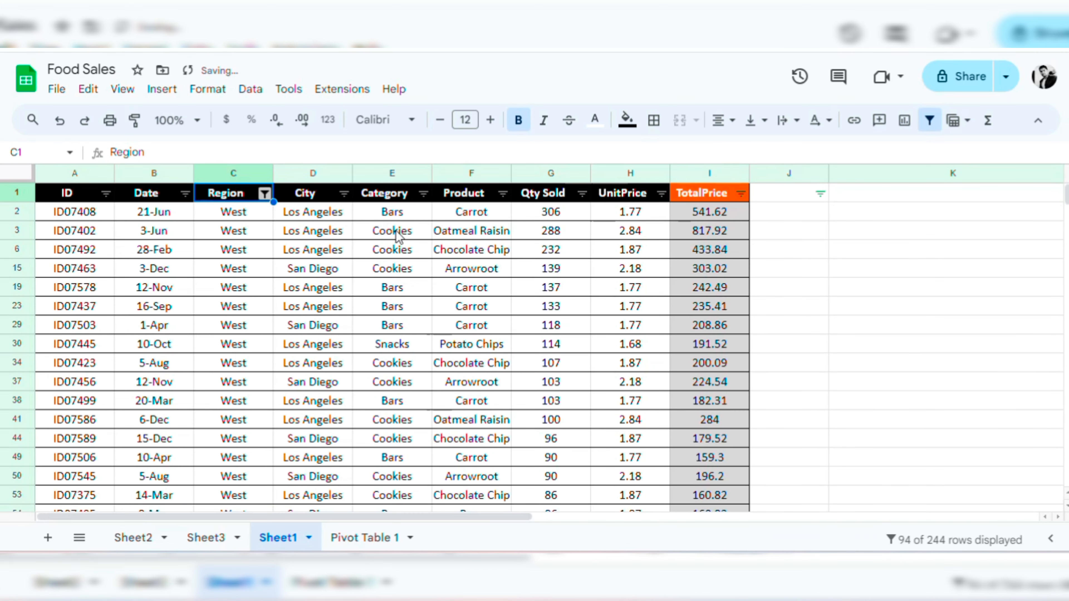
# Step: Filter the City column by values to show only Los Angeles
pyautogui.click(345, 196)
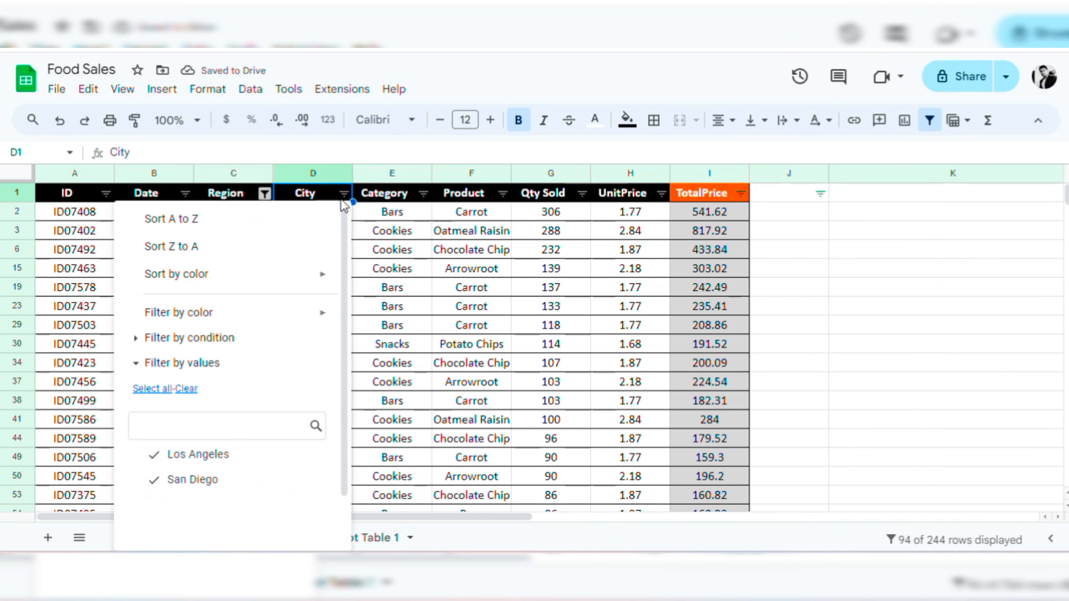
pyautogui.click(202, 478)
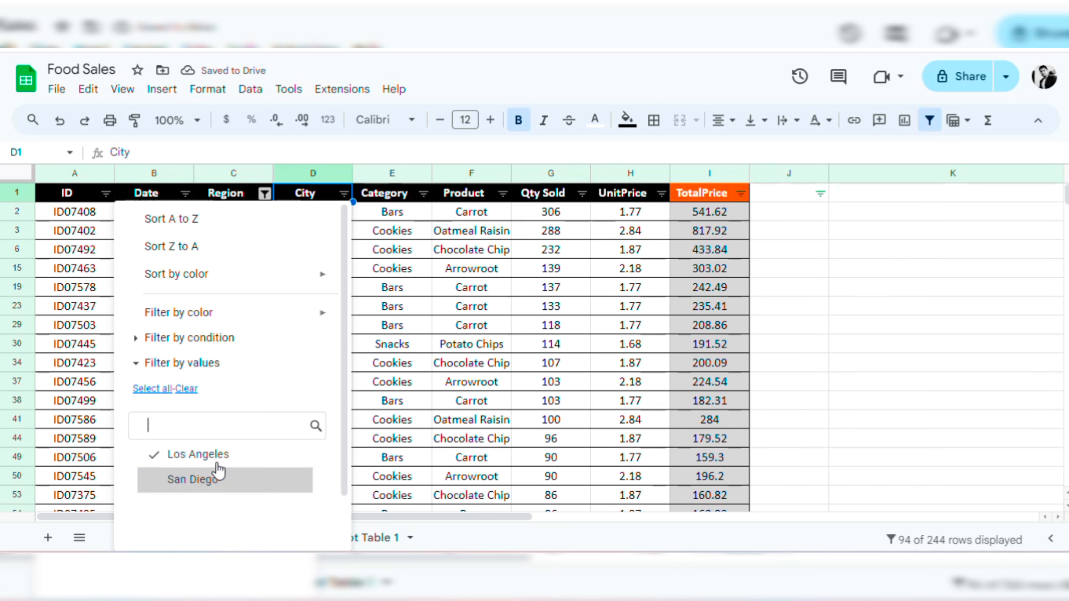
pyautogui.moveTo(346, 418); pyautogui.dragTo(364, 512)
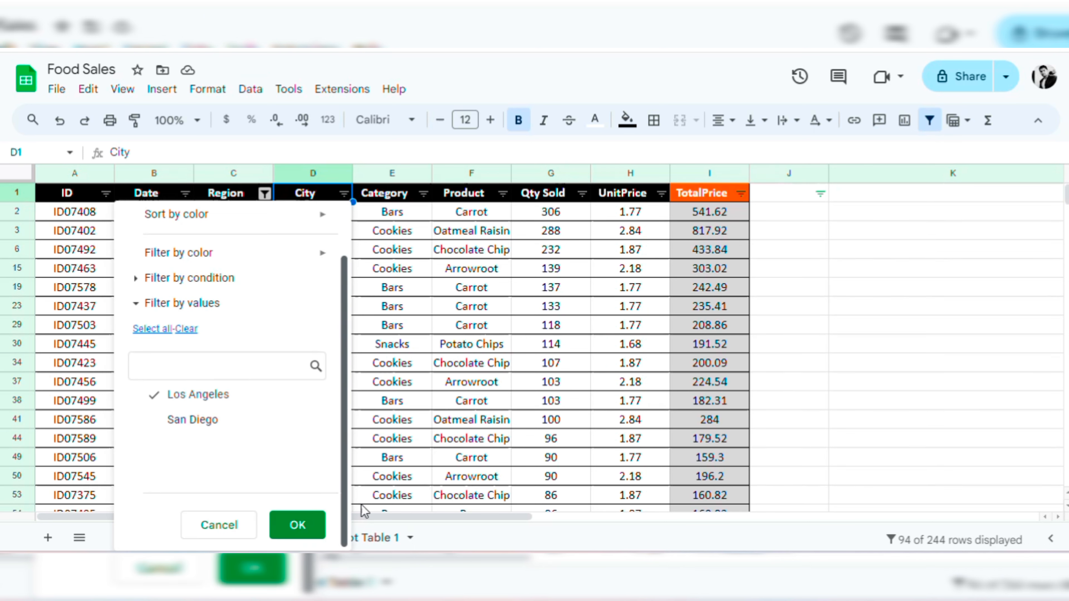
pyautogui.click(296, 531)
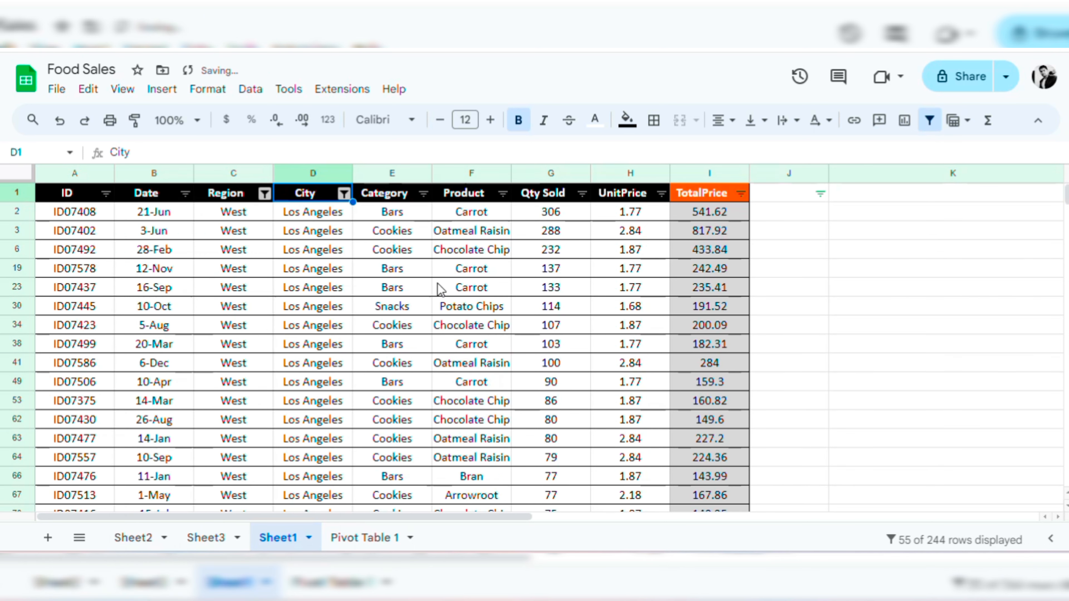
# Step: Clear the Category filter values and keep only Bars
pyautogui.click(423, 193)
pyautogui.click(263, 392)
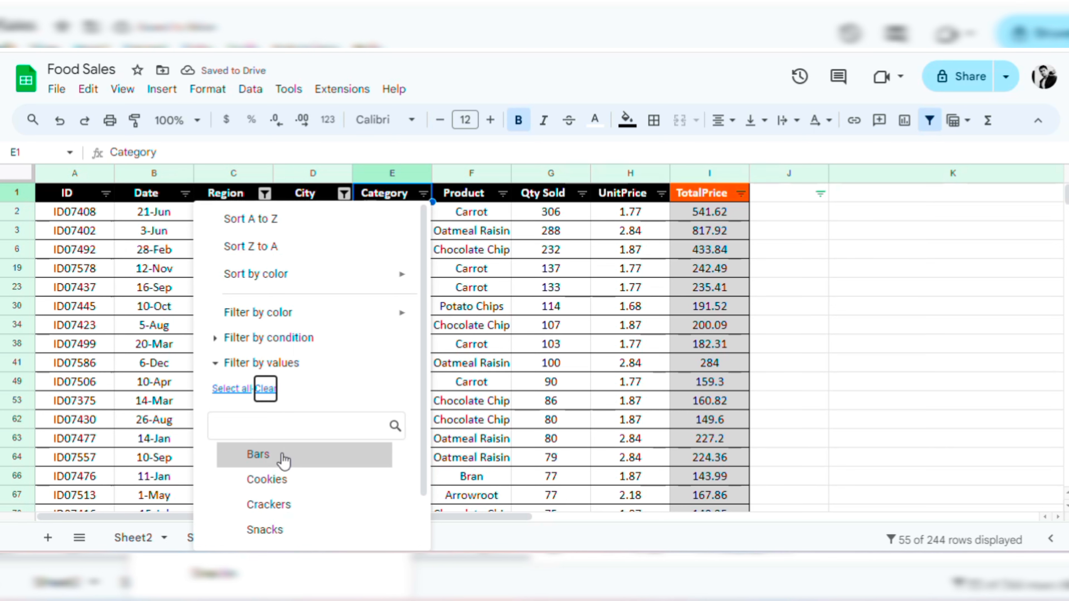
pyautogui.click(282, 461)
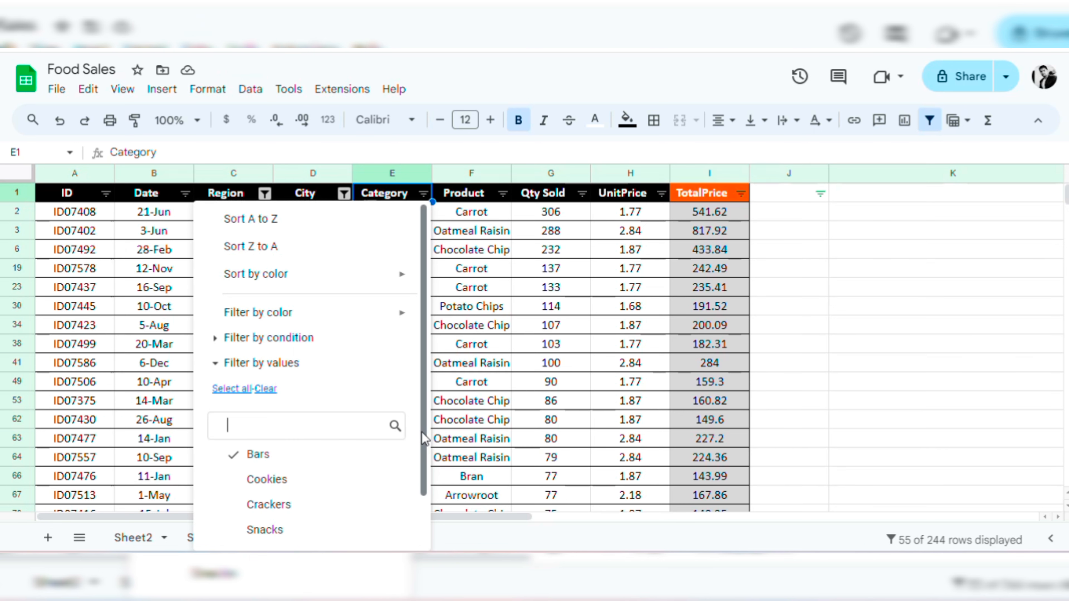
pyautogui.scroll(-2, 424, 434)
pyautogui.click(386, 525)
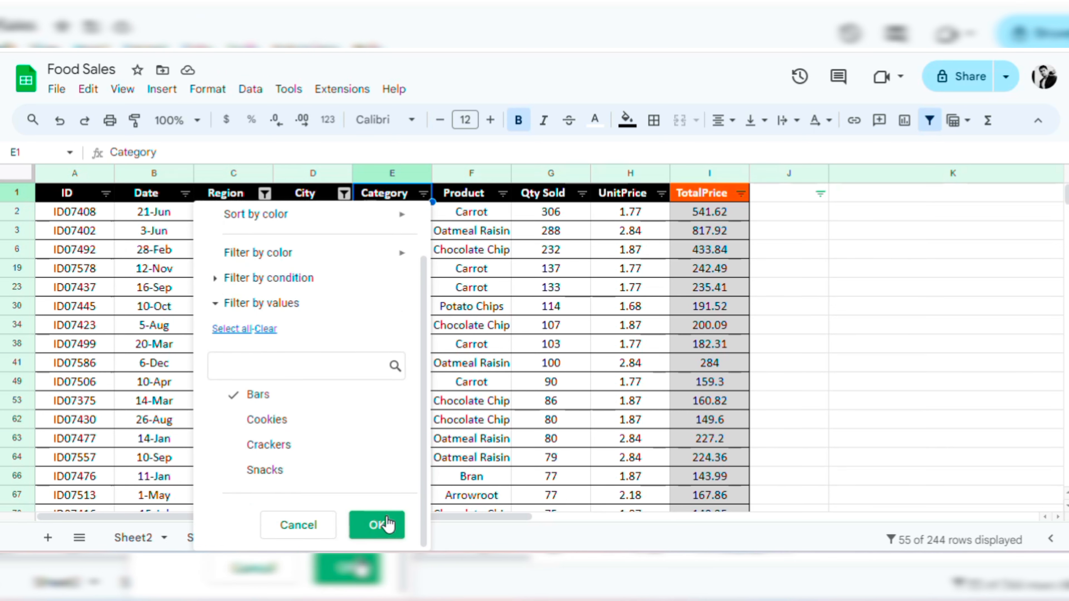
# Step: Filter the Product column to show only Carrot, and remove the whole filter from Sheet1
pyautogui.click(505, 196)
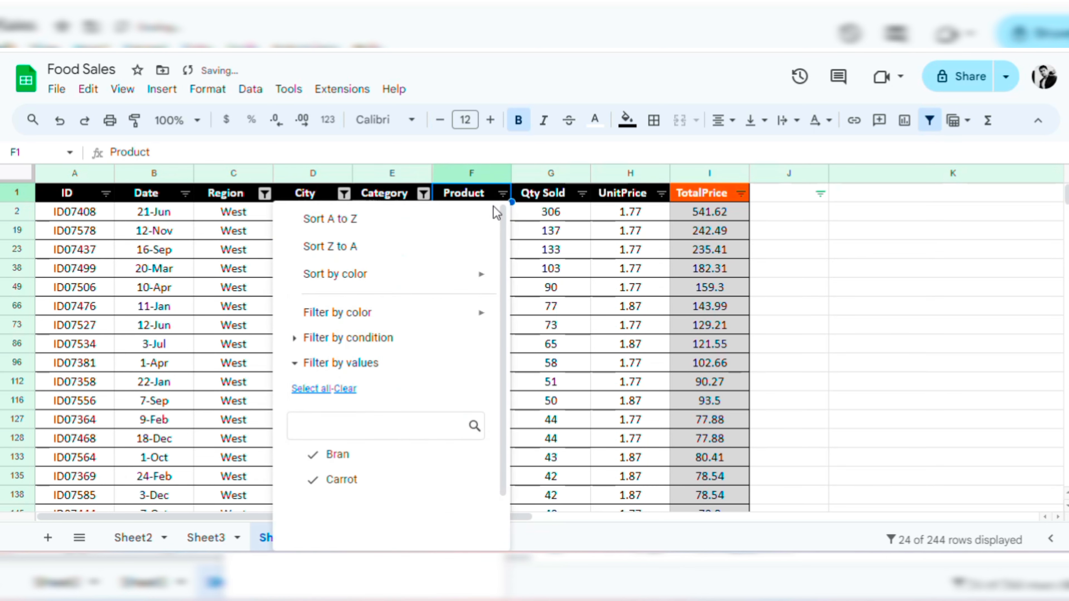
pyautogui.click(348, 390)
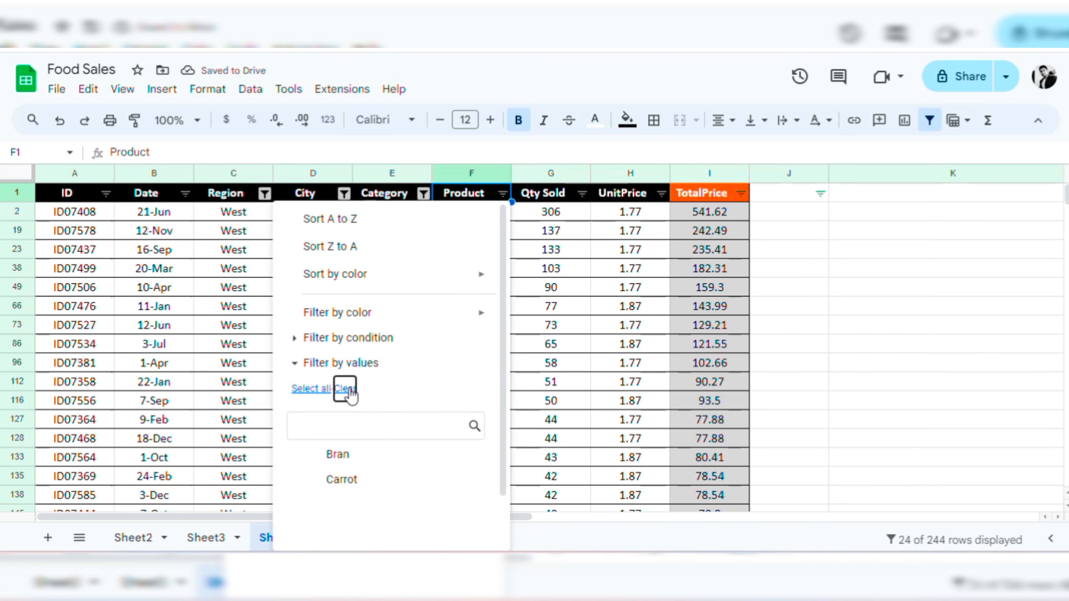
pyautogui.click(370, 481)
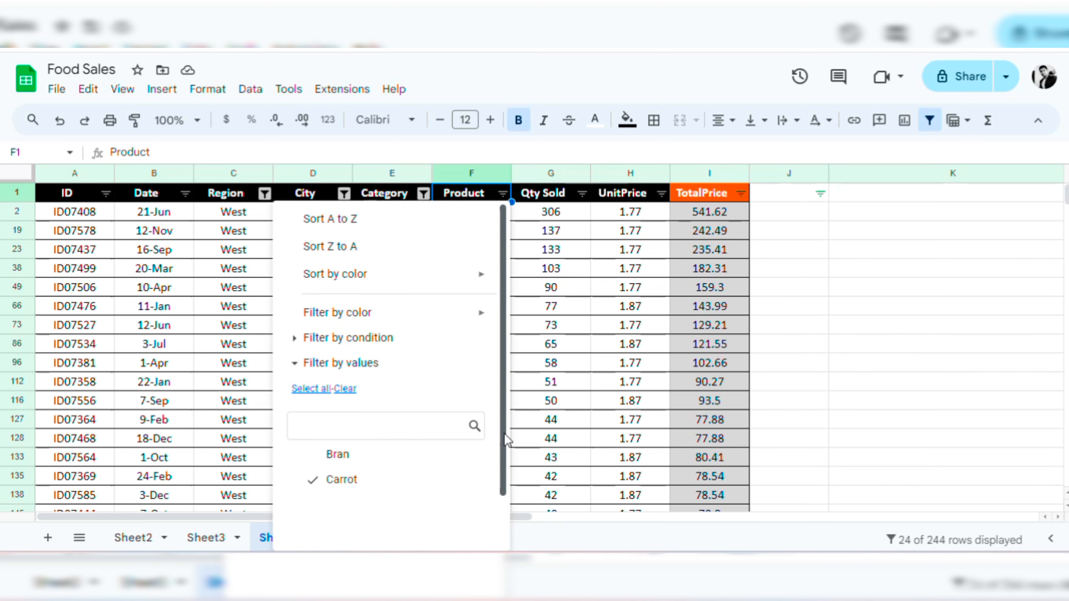
pyautogui.scroll(-2, 508, 440)
pyautogui.click(458, 525)
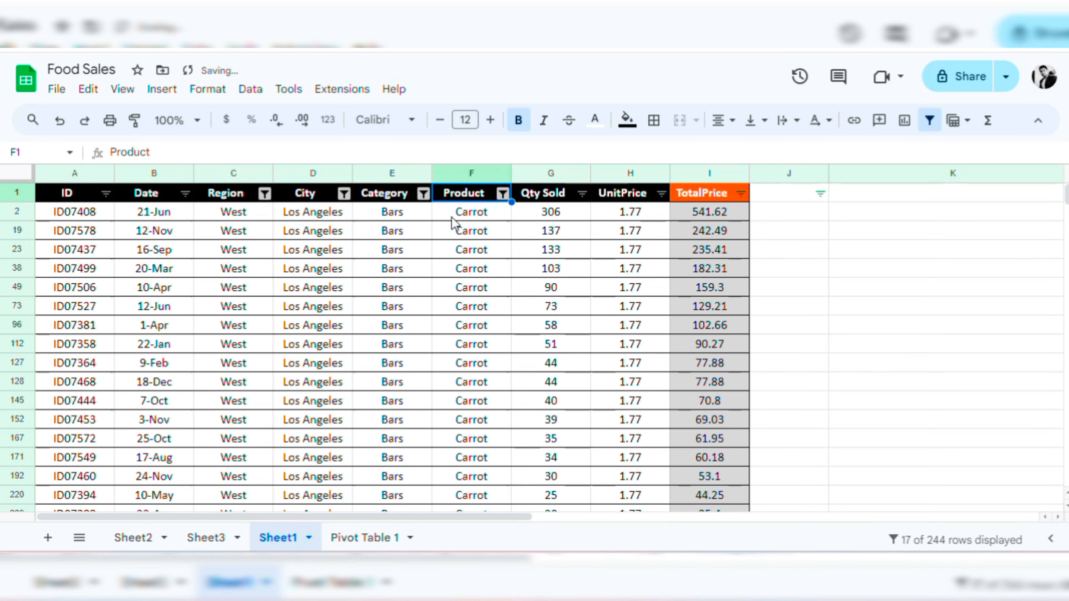
pyautogui.click(930, 122)
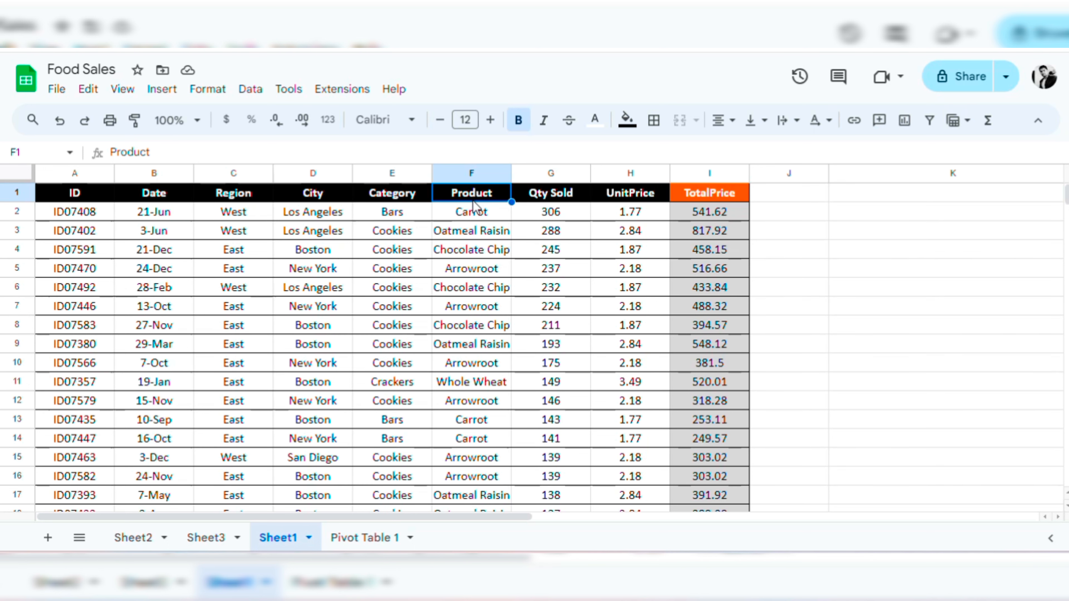
# Step: Add a new sheet and copy the header row A1:I1 from Sheet1 into its first row
pyautogui.click(48, 539)
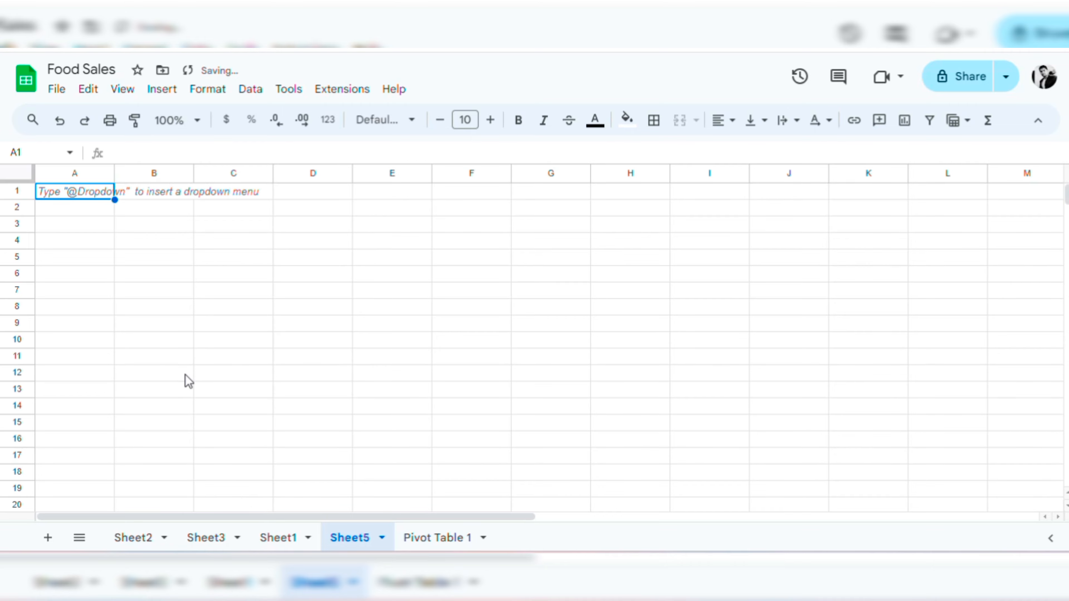
pyautogui.click(276, 538)
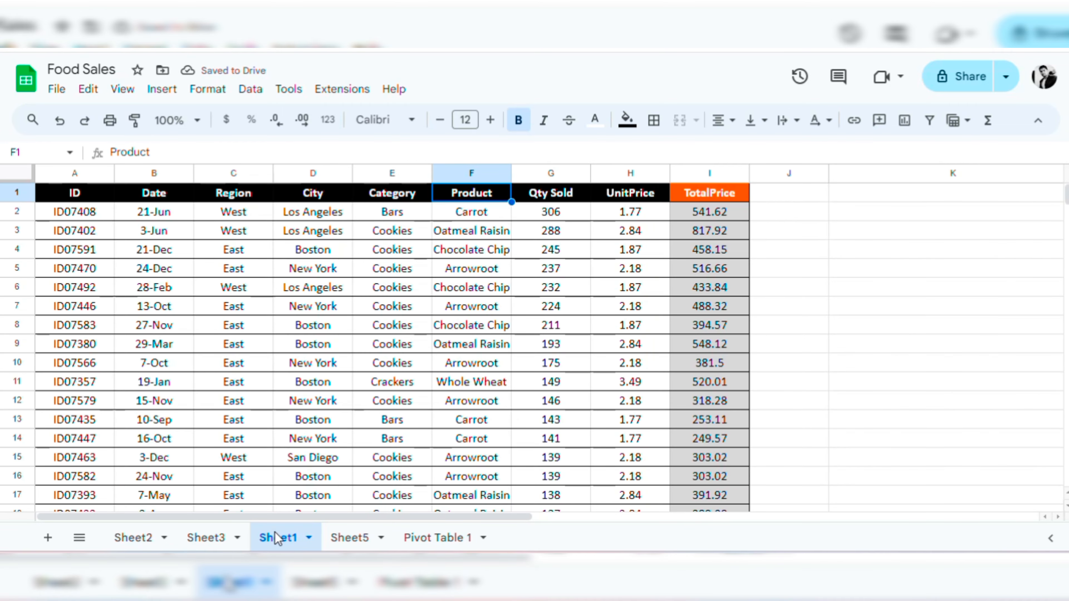
pyautogui.click(84, 195)
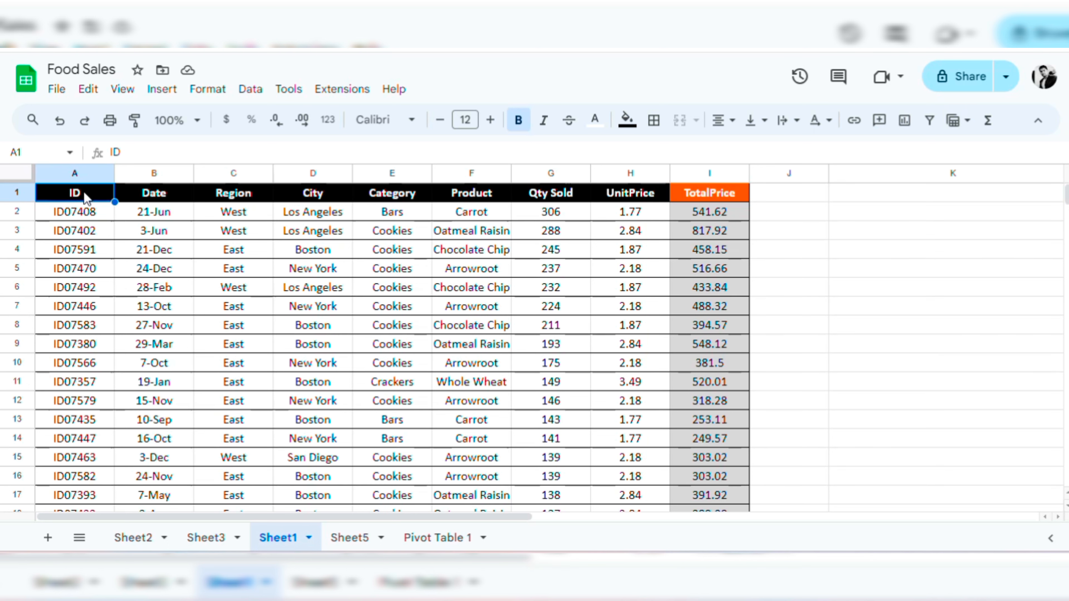
pyautogui.hotkey('ctrl', 'shift', 'Right')
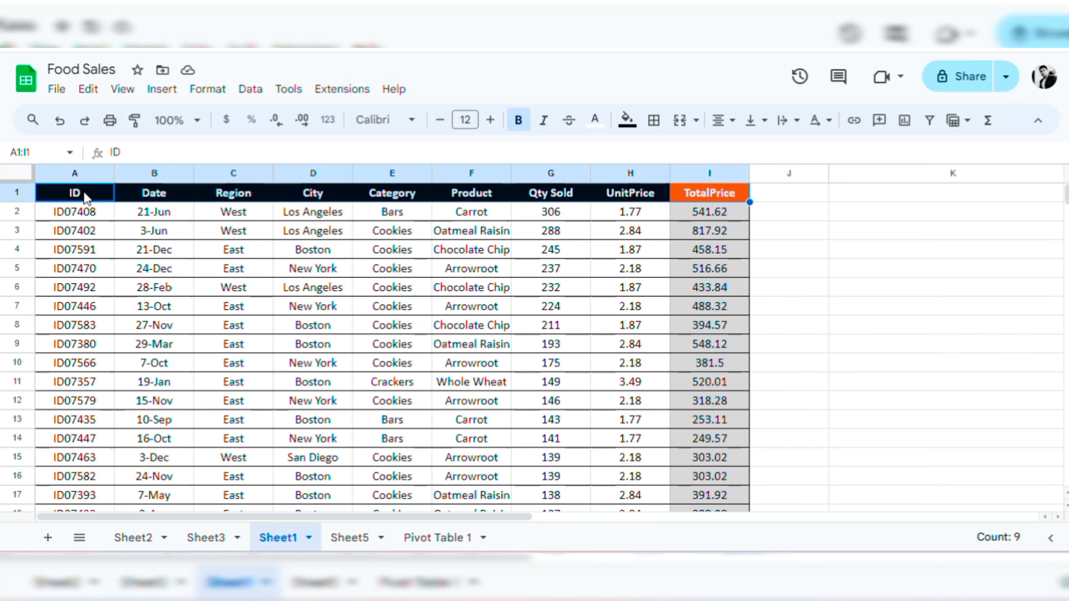
pyautogui.hotkey('ctrl', 'c')
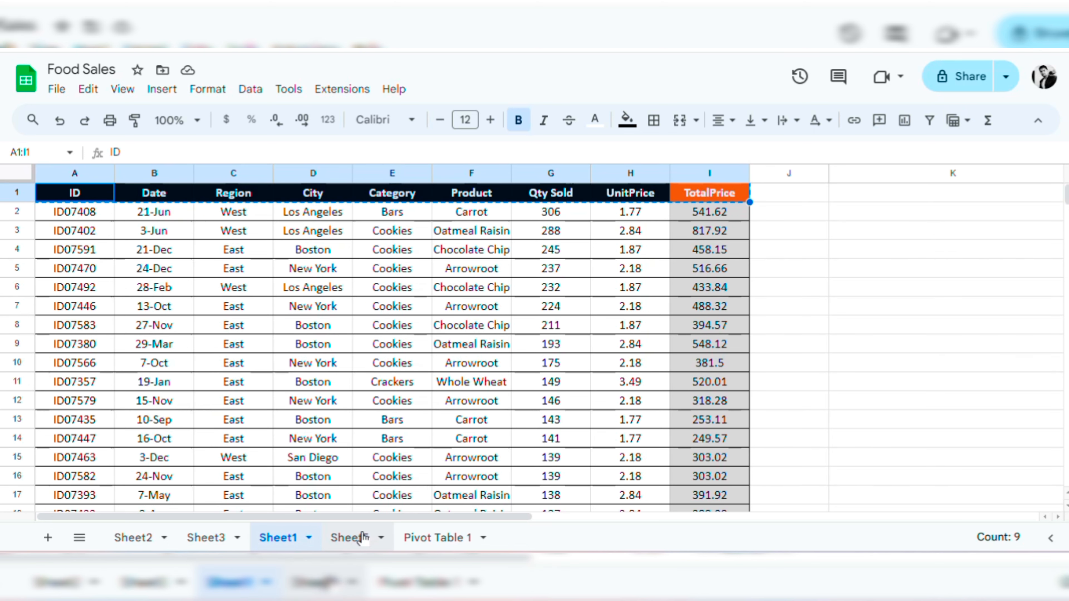
pyautogui.click(355, 539)
pyautogui.hotkey('ctrl', 'v')
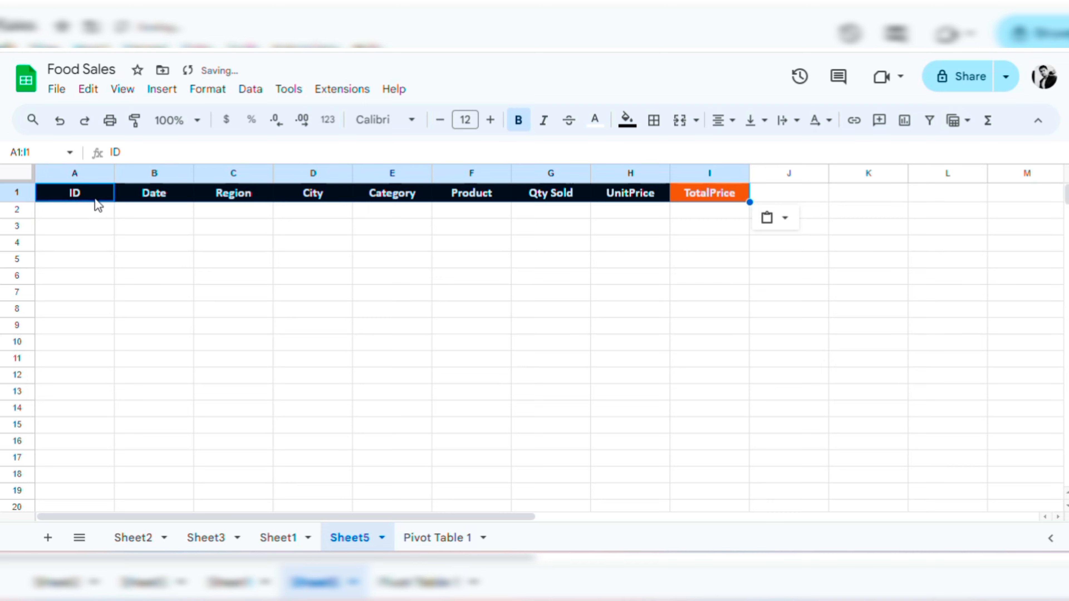
# Step: Try the formula =FILTER(Sheet1!A:A) in A2 of Sheet5 and clear the cell again
pyautogui.click(98, 215)
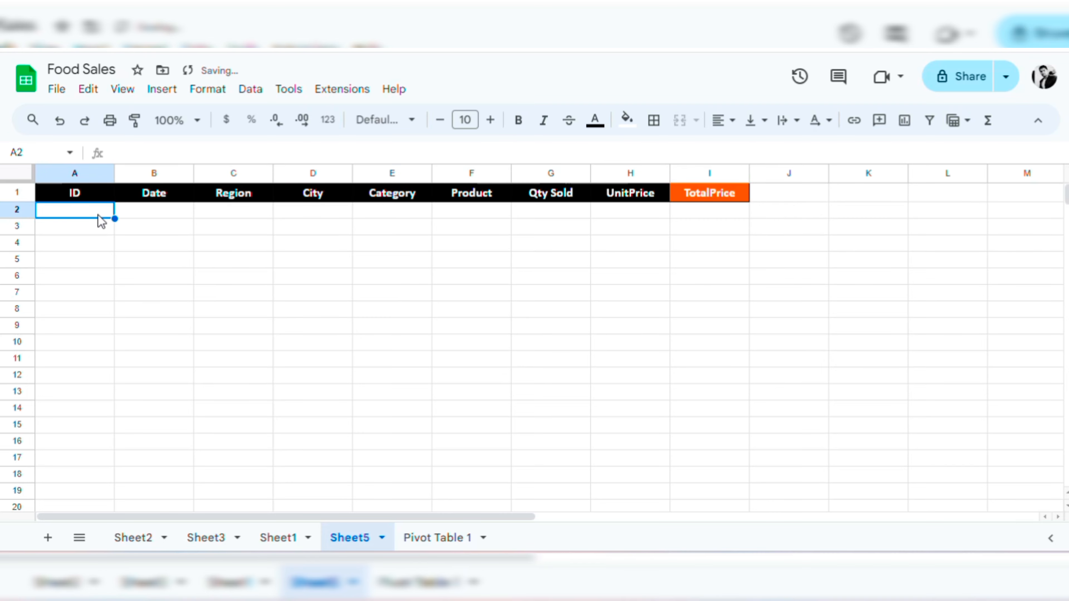
pyautogui.write('=FIL')
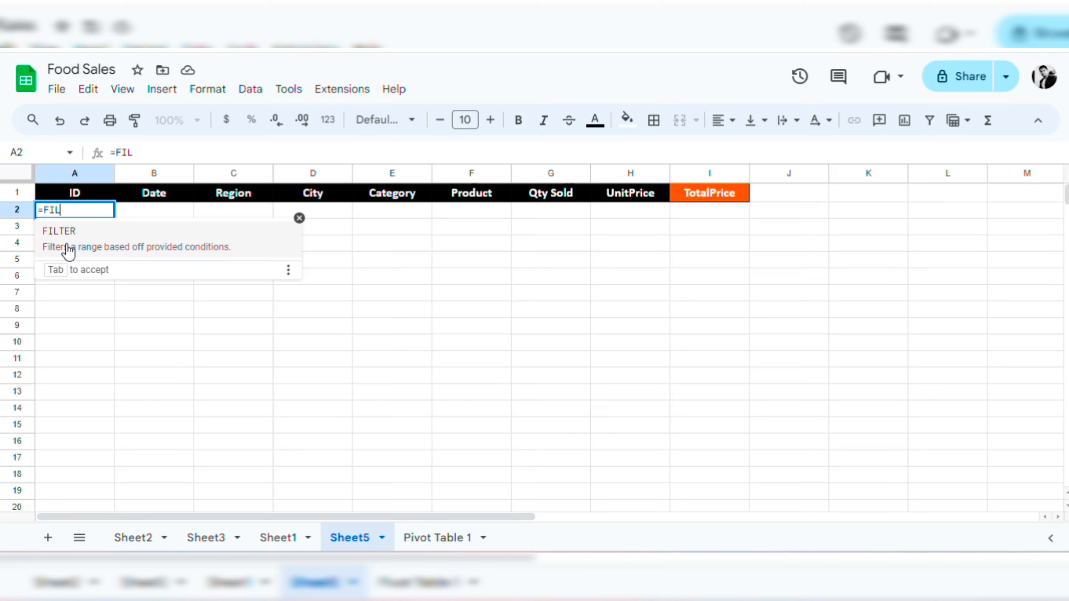
pyautogui.click(68, 248)
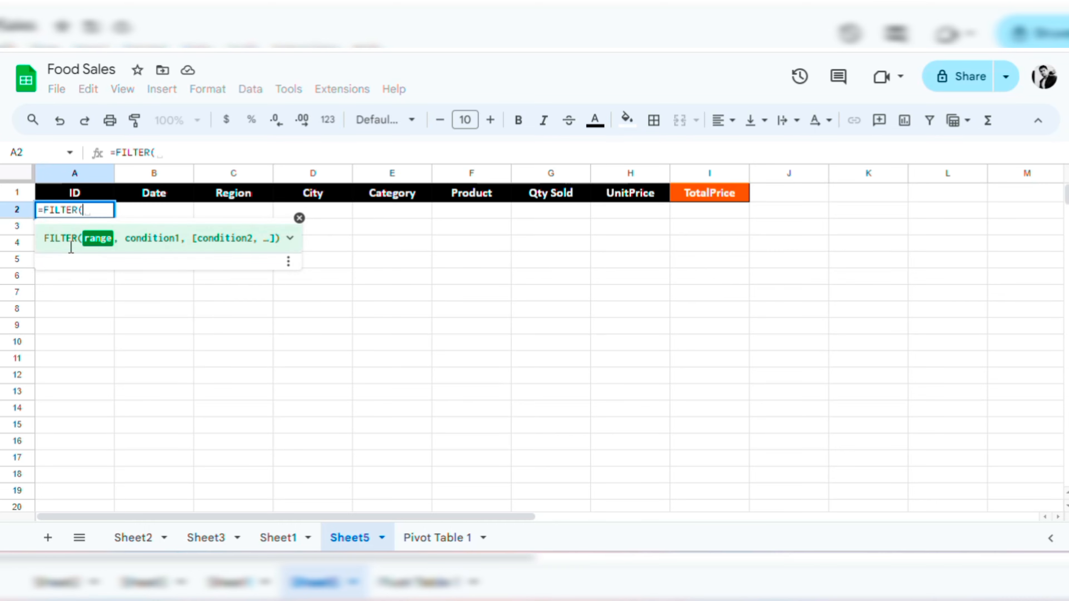
pyautogui.click(278, 538)
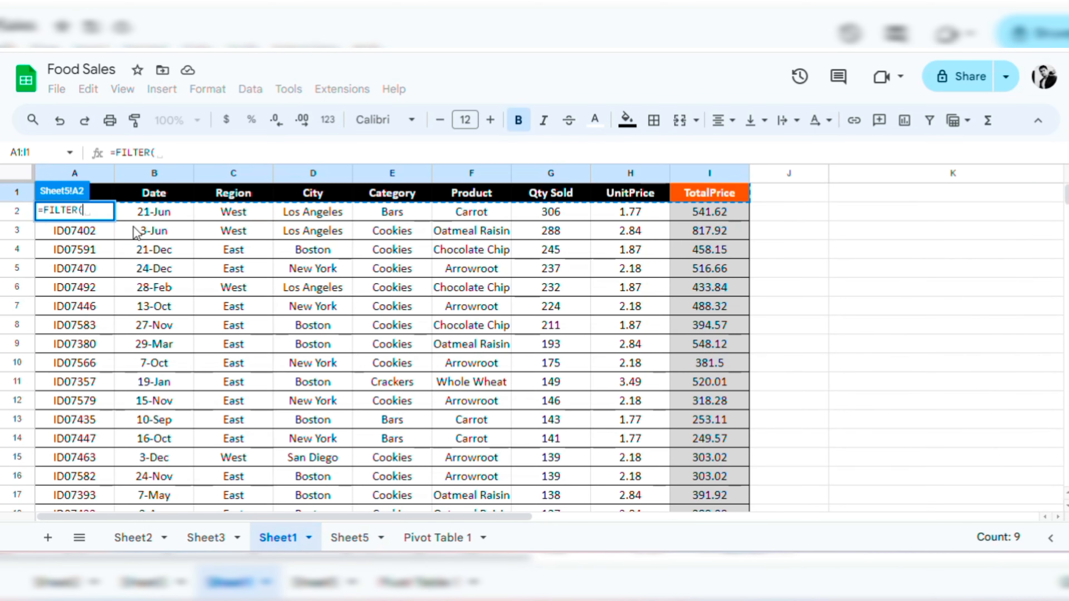
pyautogui.click(97, 174)
pyautogui.press('Return')
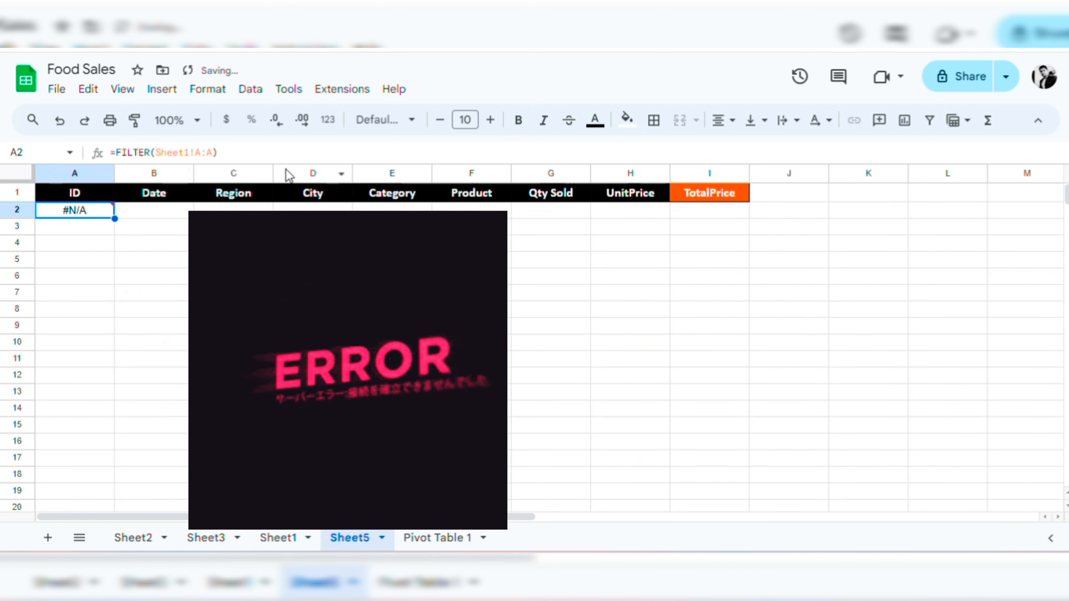
pyautogui.press('Delete')
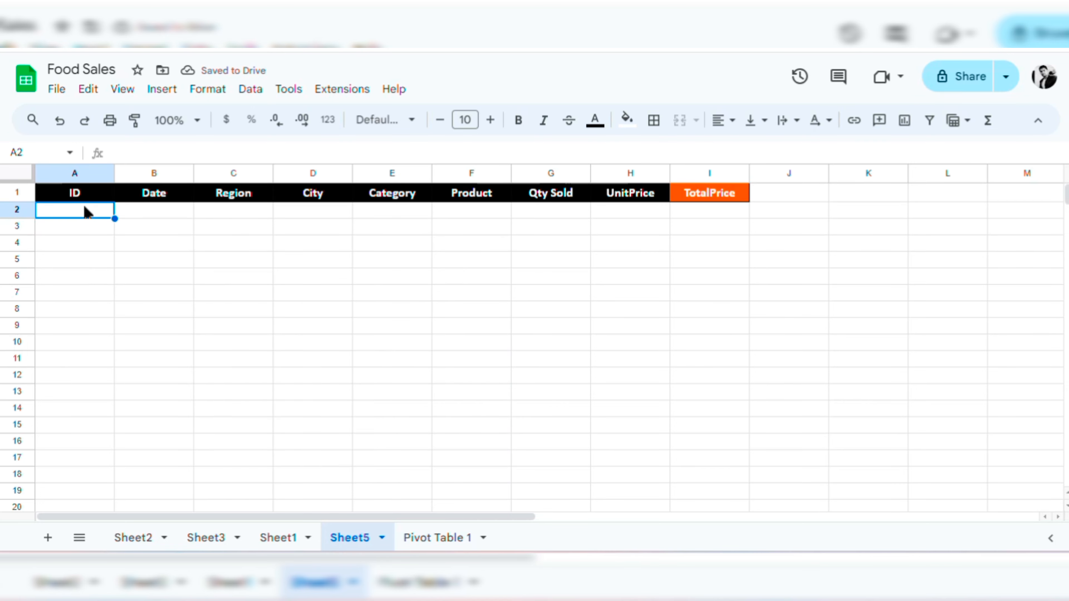
# Step: Start a FILTER formula in A2 of Sheet5 with Sheet1 columns A:I as the range
pyautogui.write('=FIL')
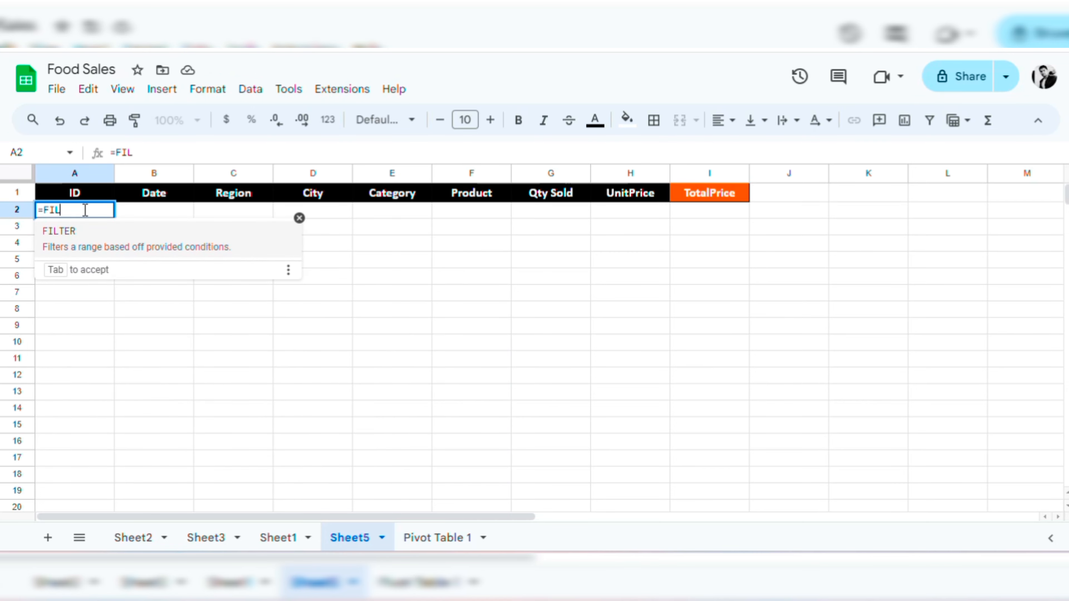
pyautogui.click(83, 240)
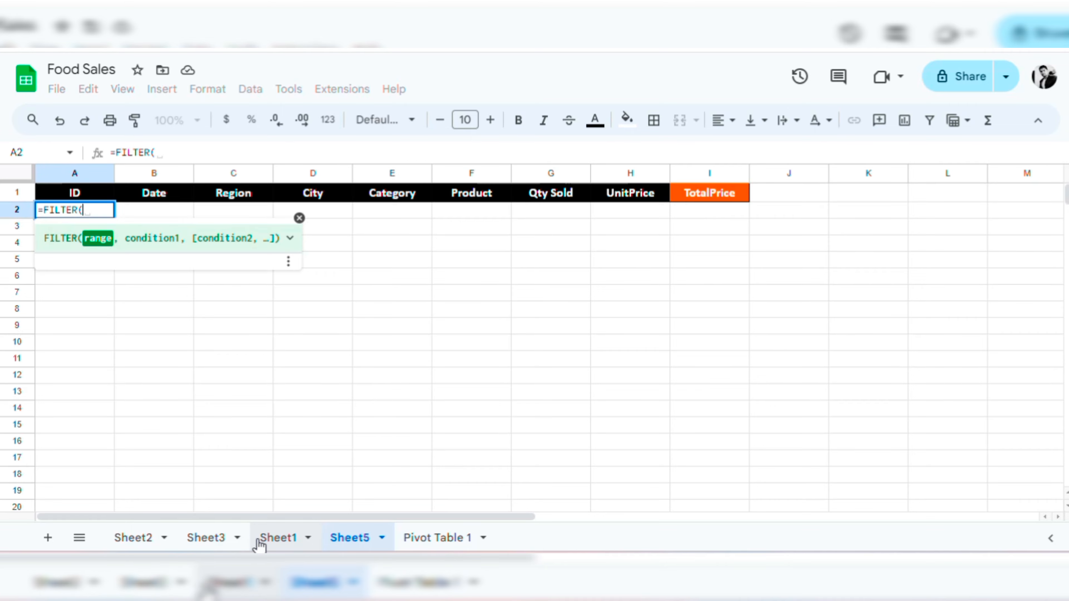
pyautogui.click(276, 539)
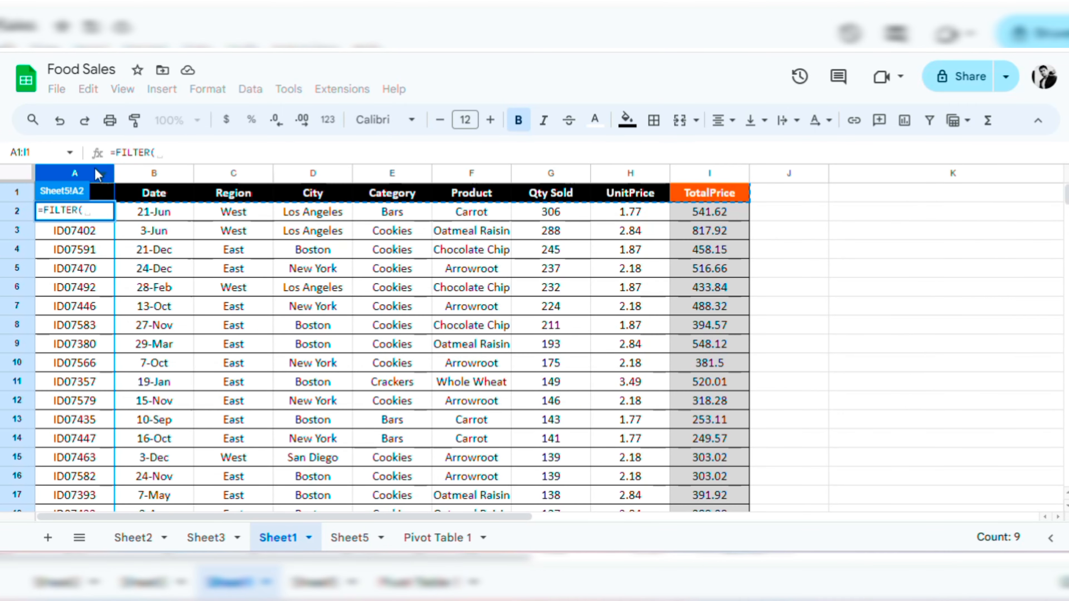
pyautogui.moveTo(101, 176); pyautogui.dragTo(704, 219)
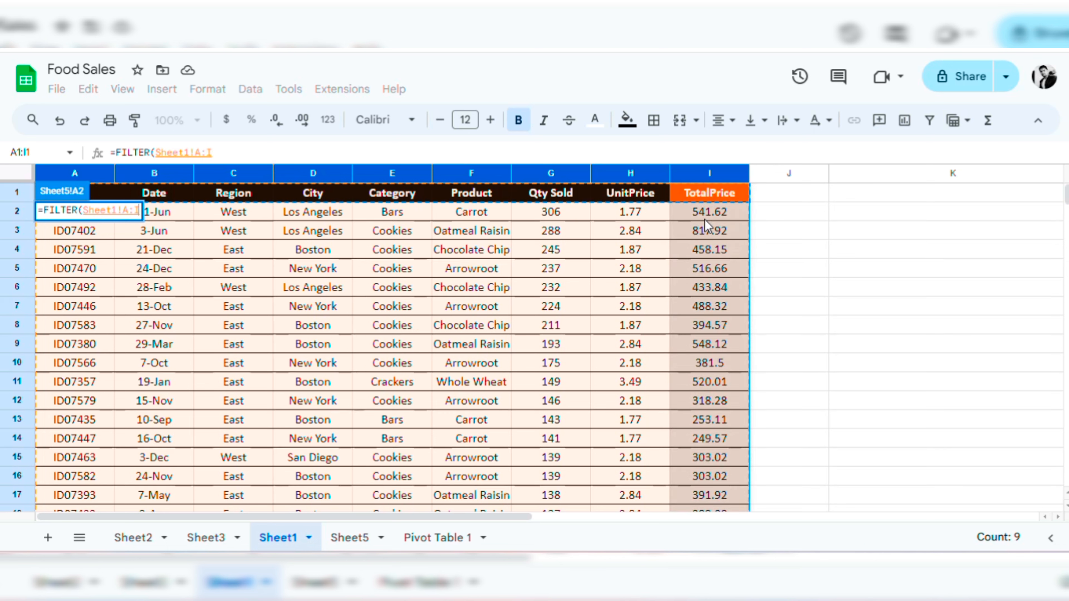
pyautogui.write(',')
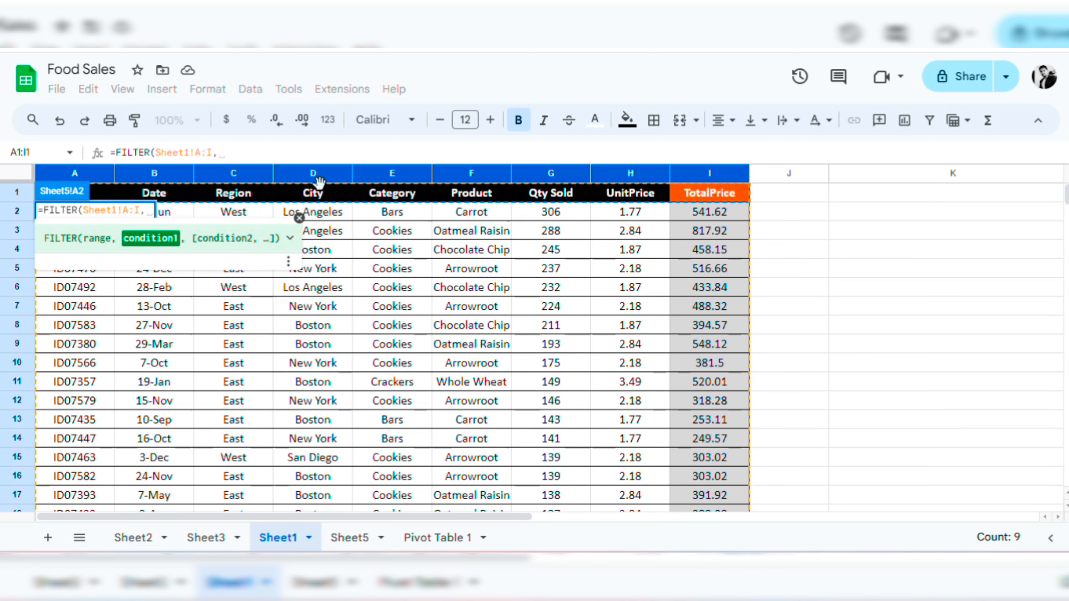
# Step: Add the condition Sheet1!C:C="West" to the FILTER formula, close it and enter it
pyautogui.click(253, 169)
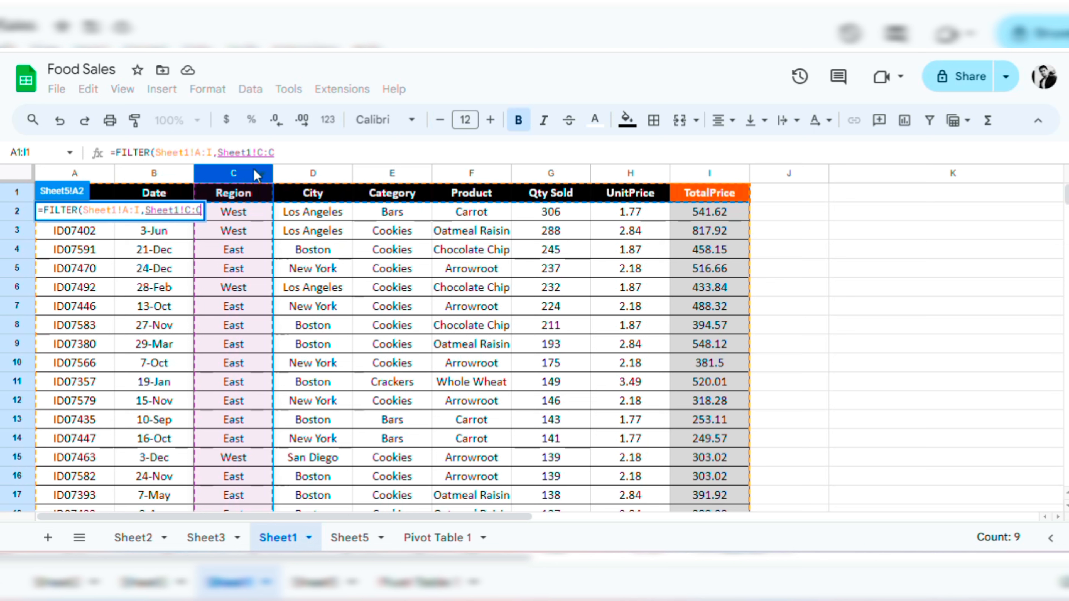
pyautogui.write('=')
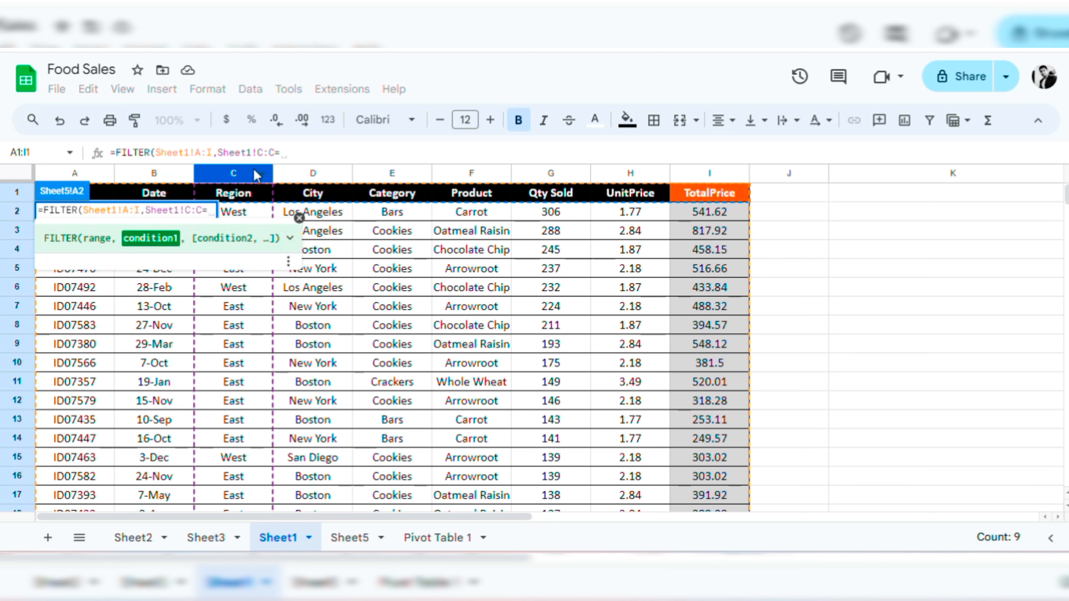
pyautogui.write('"')
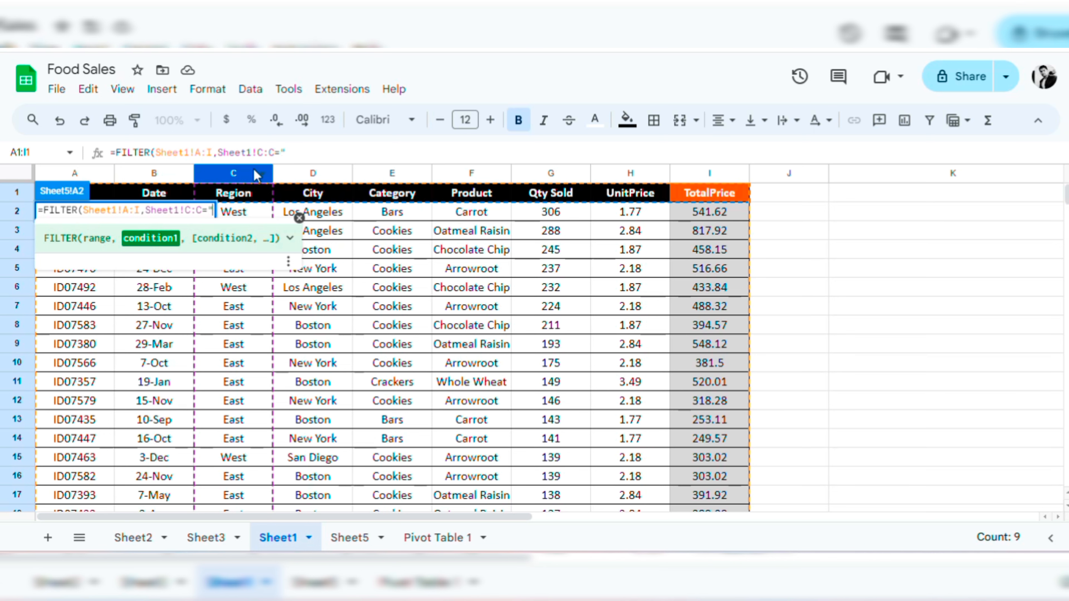
pyautogui.write('W')
pyautogui.press('BackSpace')
pyautogui.write('West')
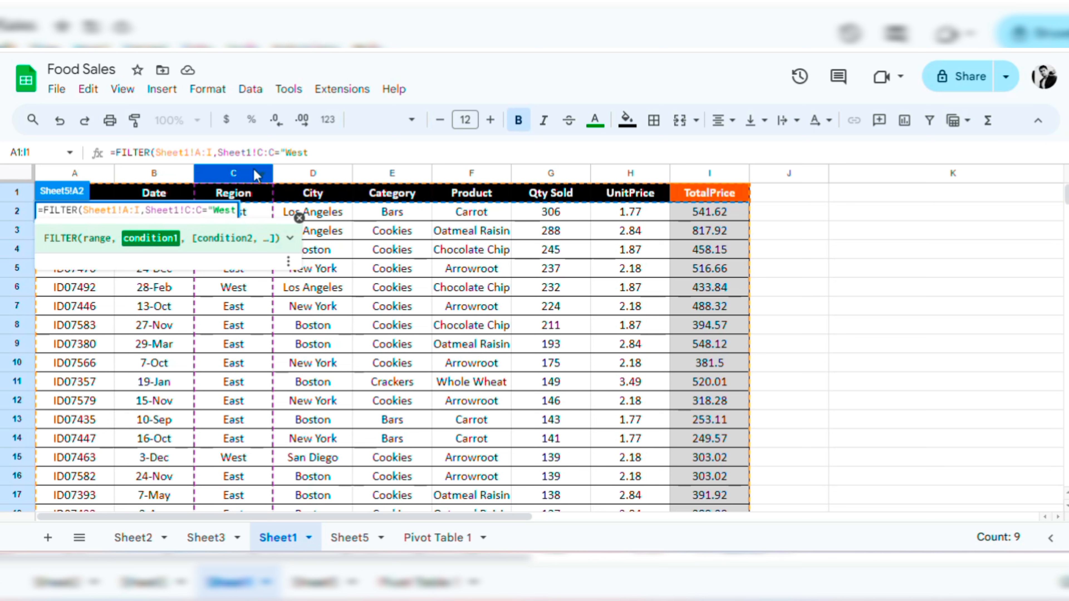
pyautogui.write('")')
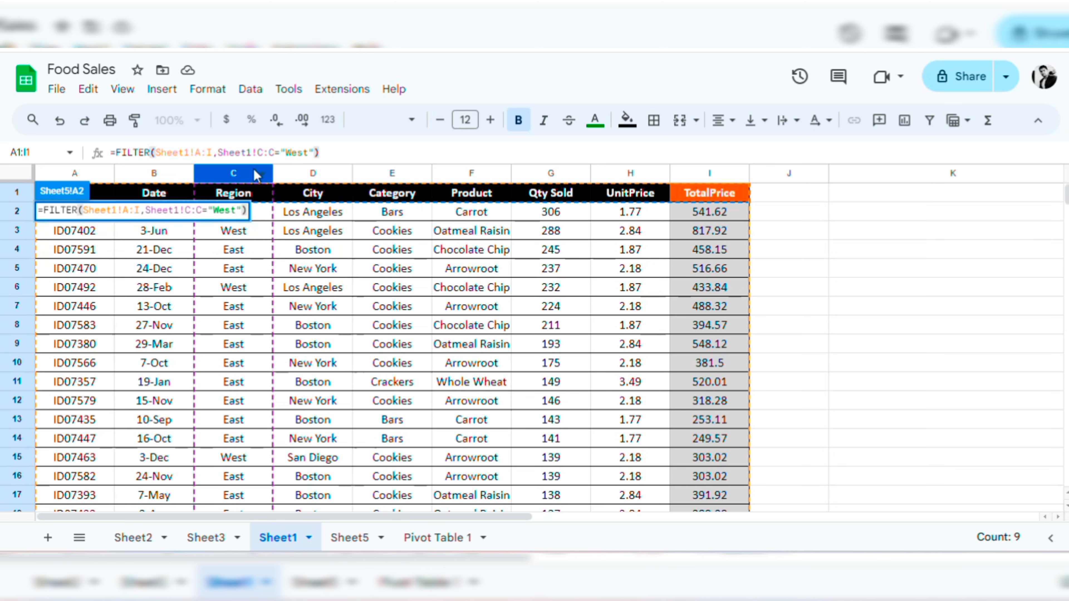
pyautogui.press('Return')
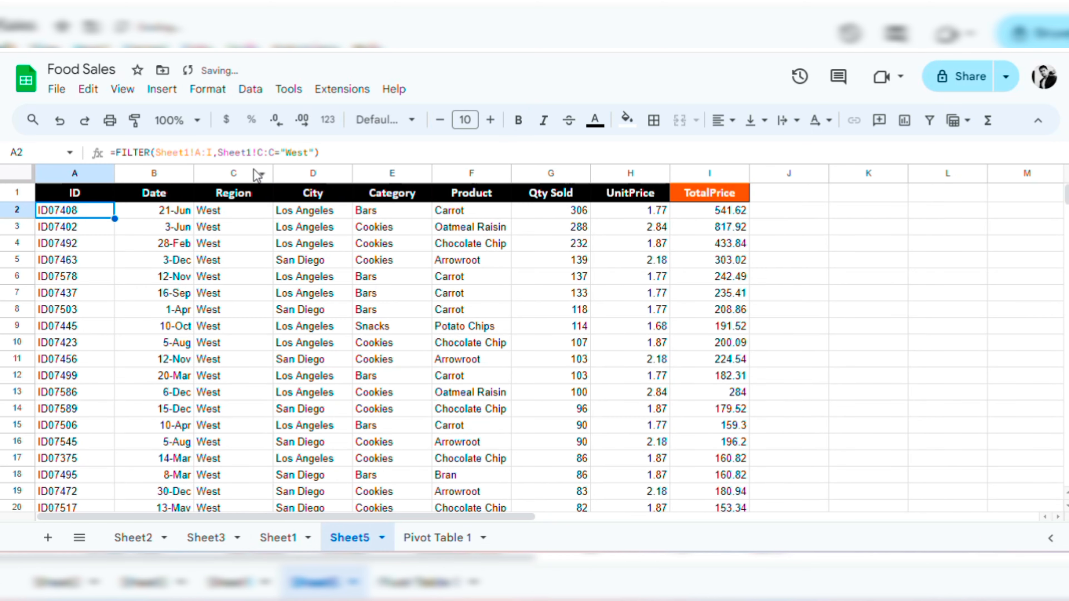
# Step: Check the Region values down the filtered rows in Sheet5, from C2 to C22, and return to the header
pyautogui.click(239, 214)
pyautogui.press('Down')
pyautogui.press('Down')
pyautogui.press('Down')
pyautogui.press('Down')
pyautogui.press('Down')
pyautogui.press('Down')
pyautogui.press('Down')
pyautogui.press('Down')
pyautogui.press('Down')
pyautogui.press('Down')
pyautogui.press('Down')
pyautogui.press('Down')
pyautogui.press('Down')
pyautogui.press('Down')
pyautogui.press('Down')
pyautogui.press('Down')
pyautogui.press('Down')
pyautogui.press('Down')
pyautogui.press('Down')
pyautogui.press('Down')
pyautogui.press('Down')
pyautogui.press('Down')
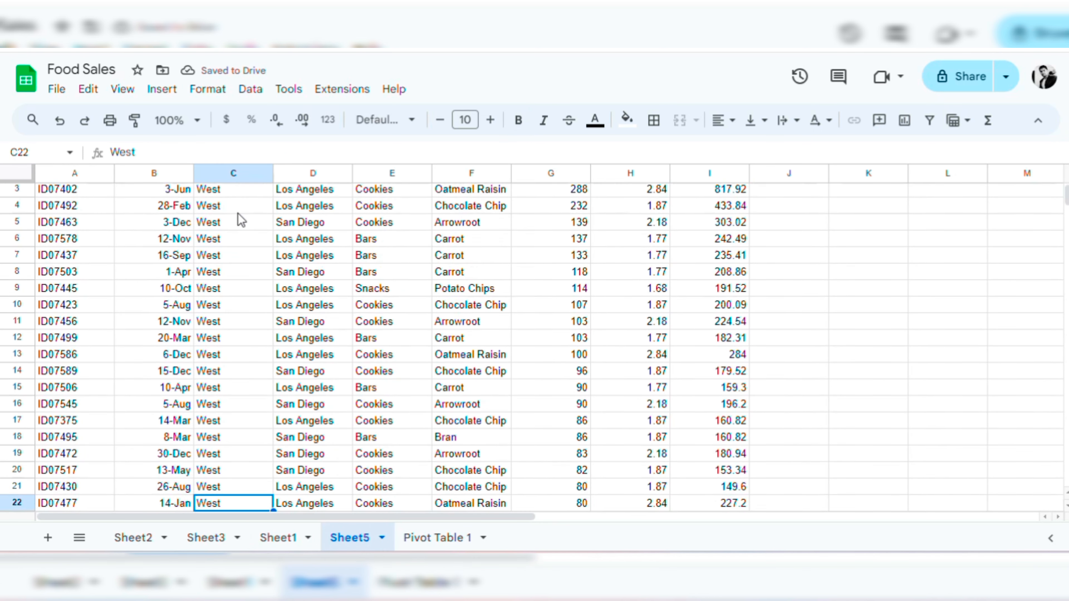
pyautogui.hotkey('ctrl', 'Up')
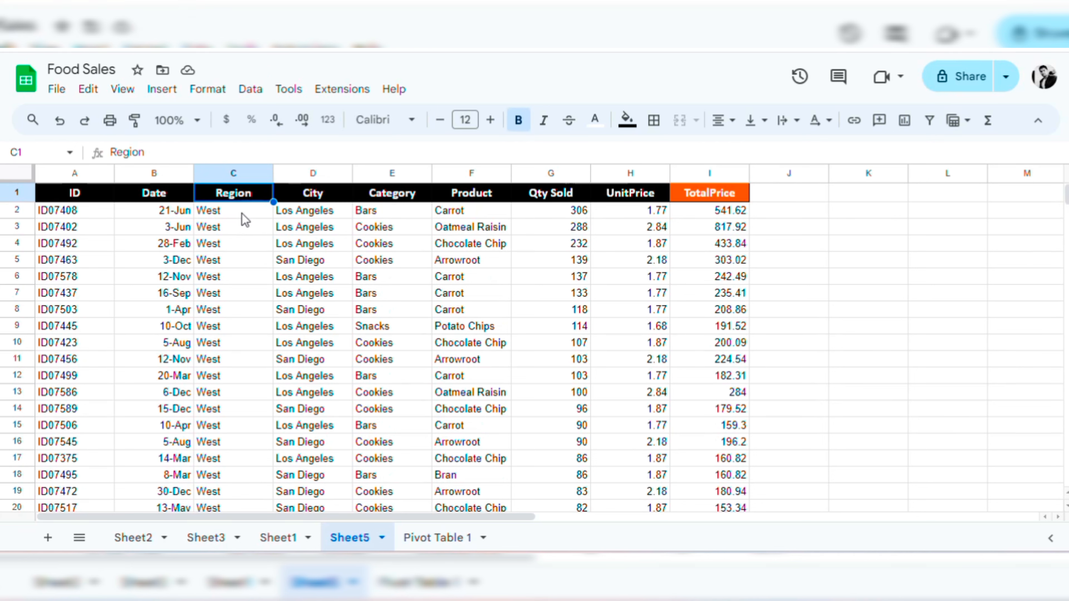
# Step: Extend the FILTER formula in A2 with a second condition, Sheet1!F:F="Carrot", for the Product column
pyautogui.click(485, 198)
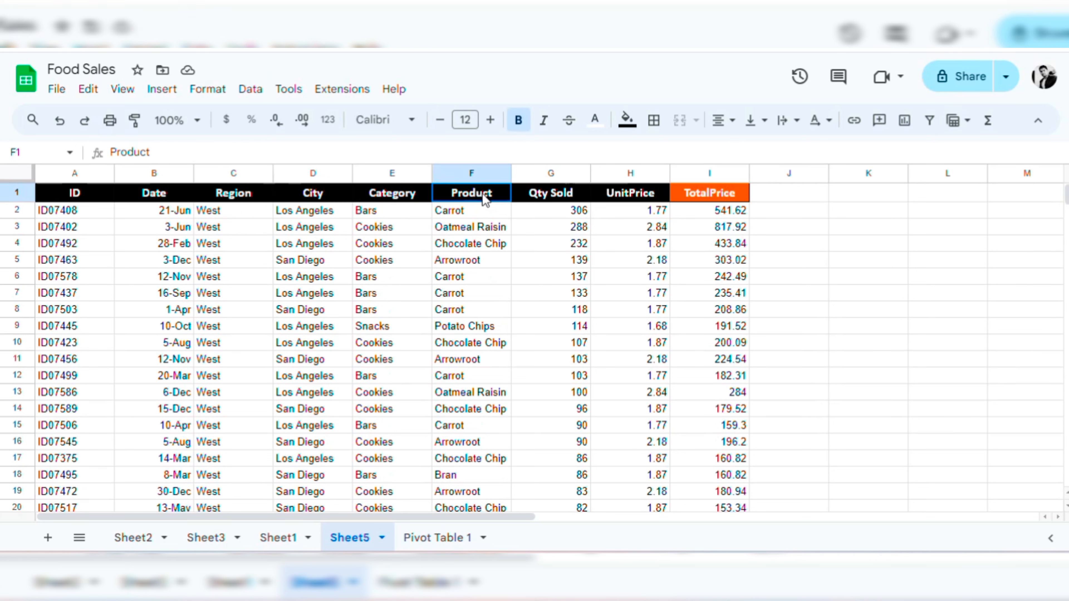
pyautogui.click(484, 213)
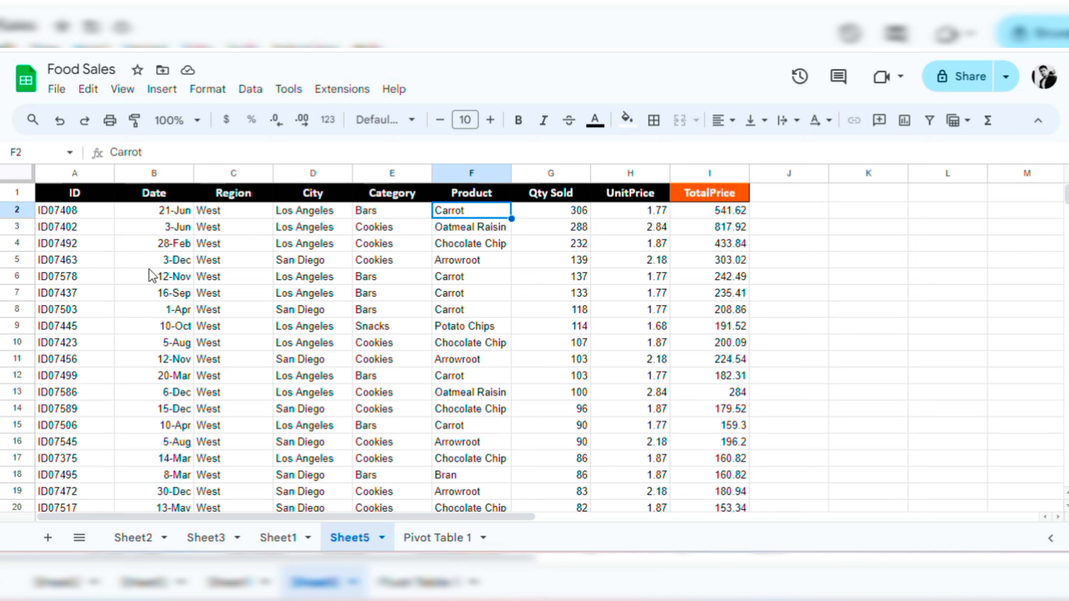
pyautogui.click(78, 216)
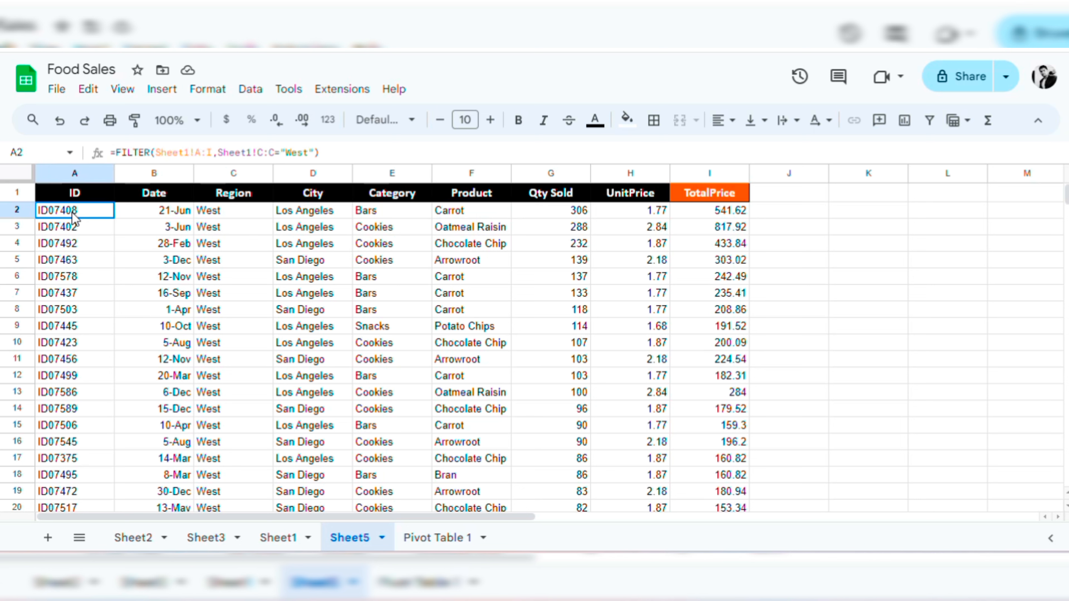
pyautogui.click(337, 153)
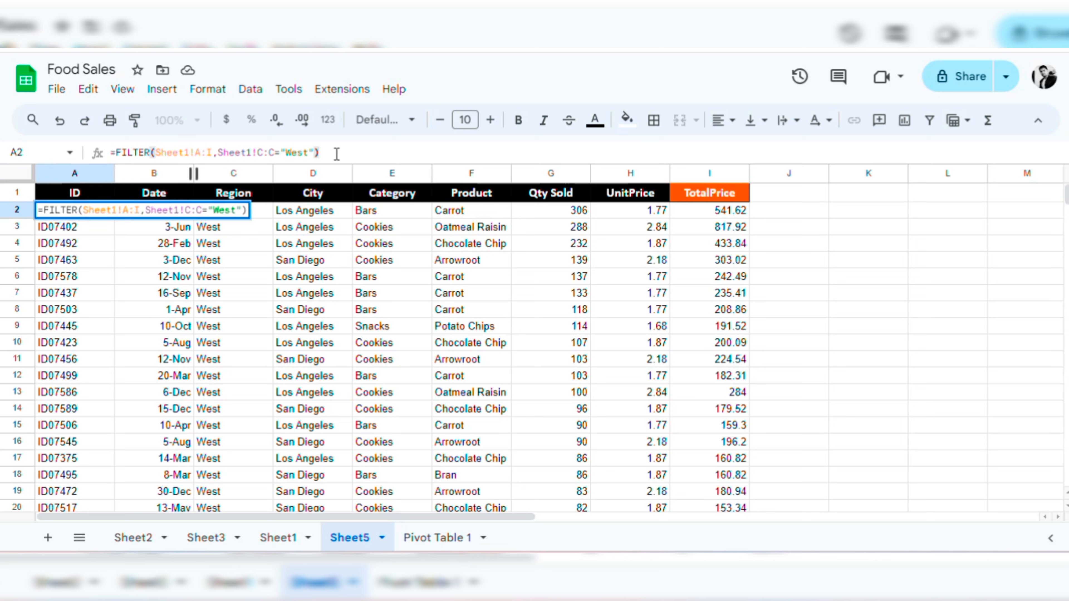
pyautogui.press('BackSpace')
pyautogui.write(',')
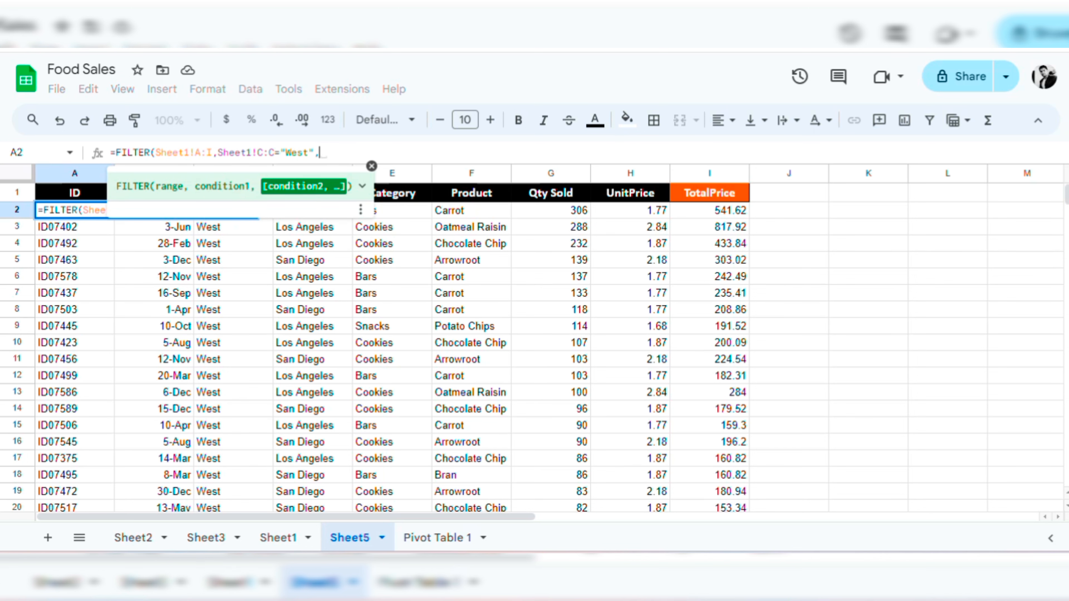
pyautogui.click(283, 539)
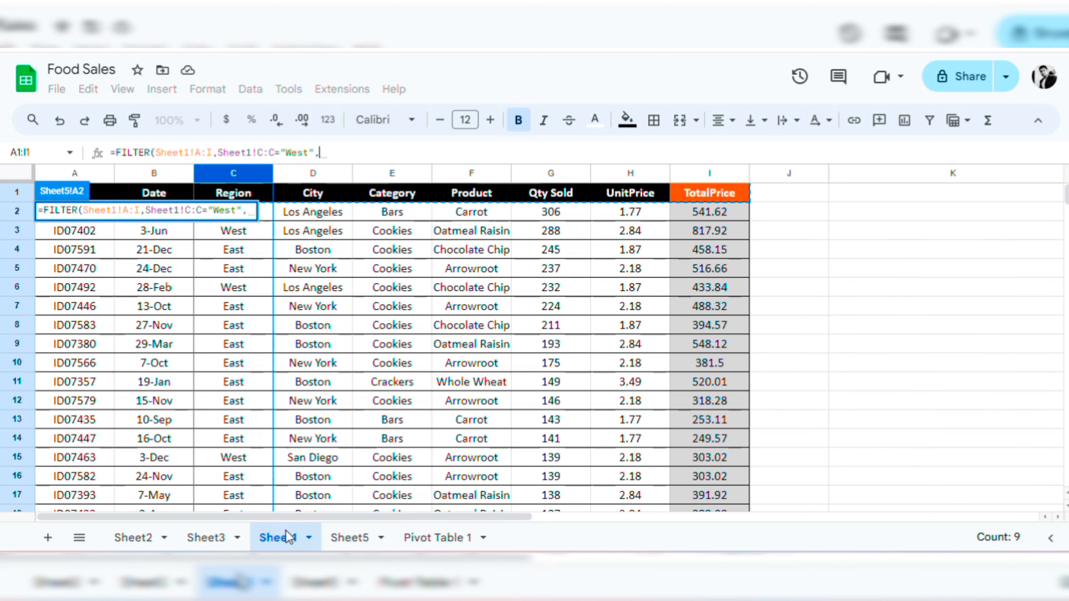
pyautogui.click(467, 177)
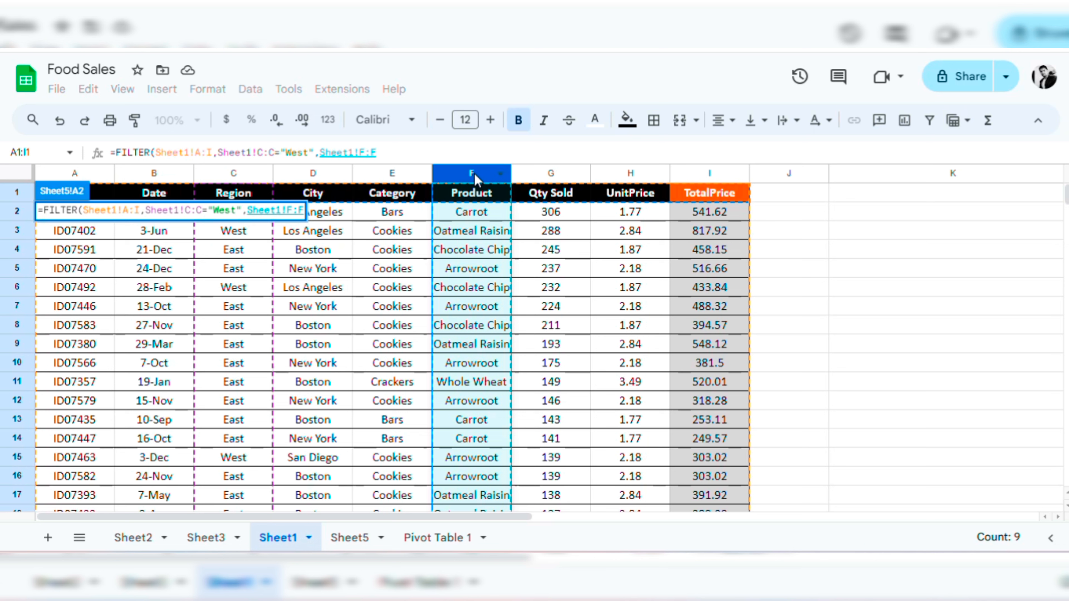
pyautogui.write('=')
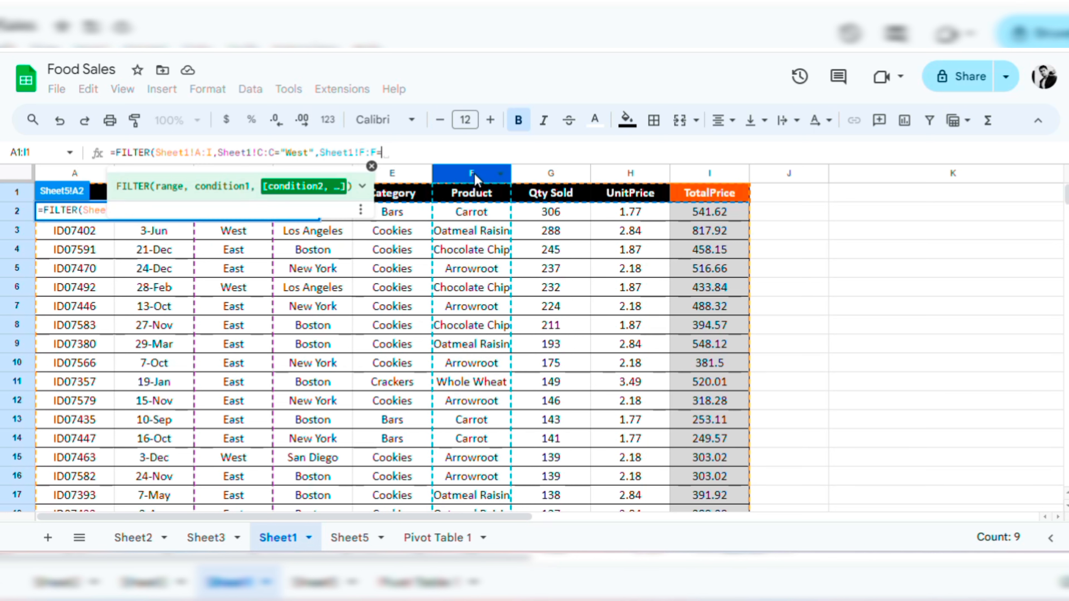
pyautogui.write('"')
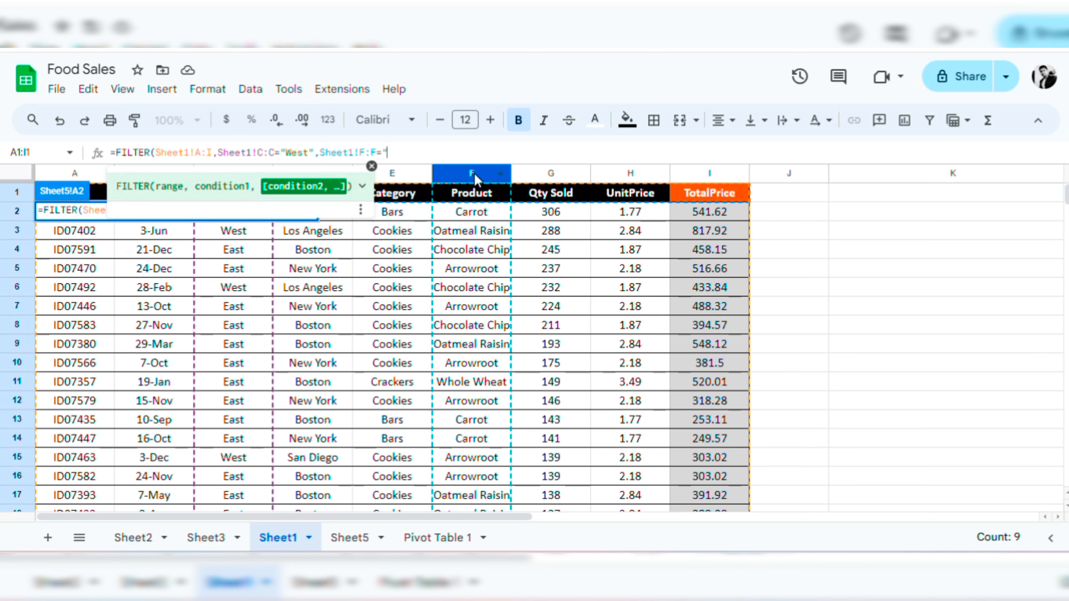
pyautogui.write('Carrot")')
pyautogui.press('Return')
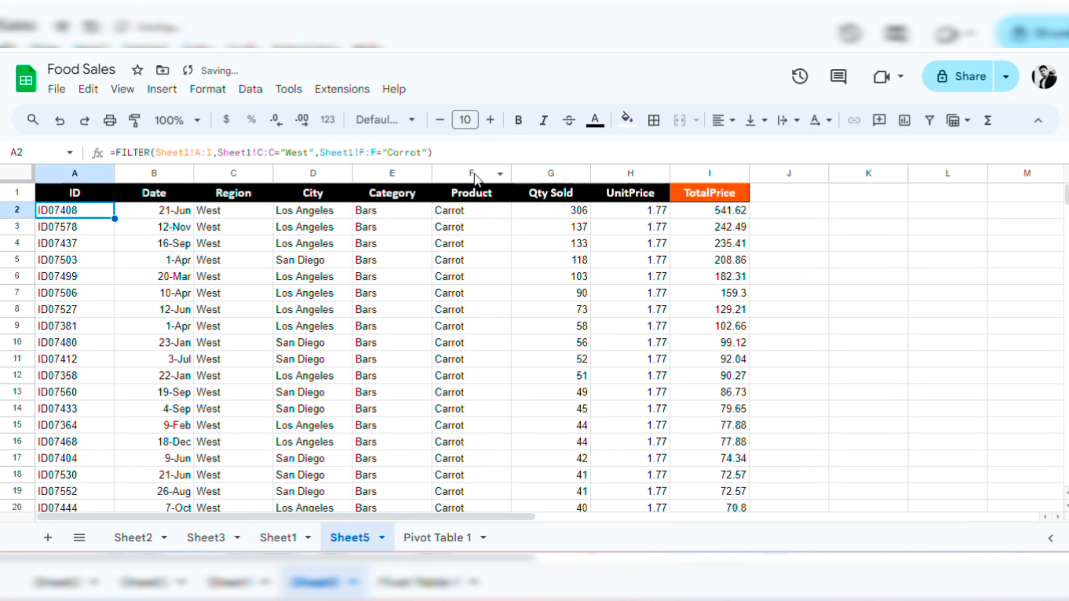
# Step: Review the filtered rows in Sheet5, checking the Region and Product columns, the formula in A2 and the TotalPrice values
pyautogui.moveTo(234, 210); pyautogui.dragTo(253, 312)
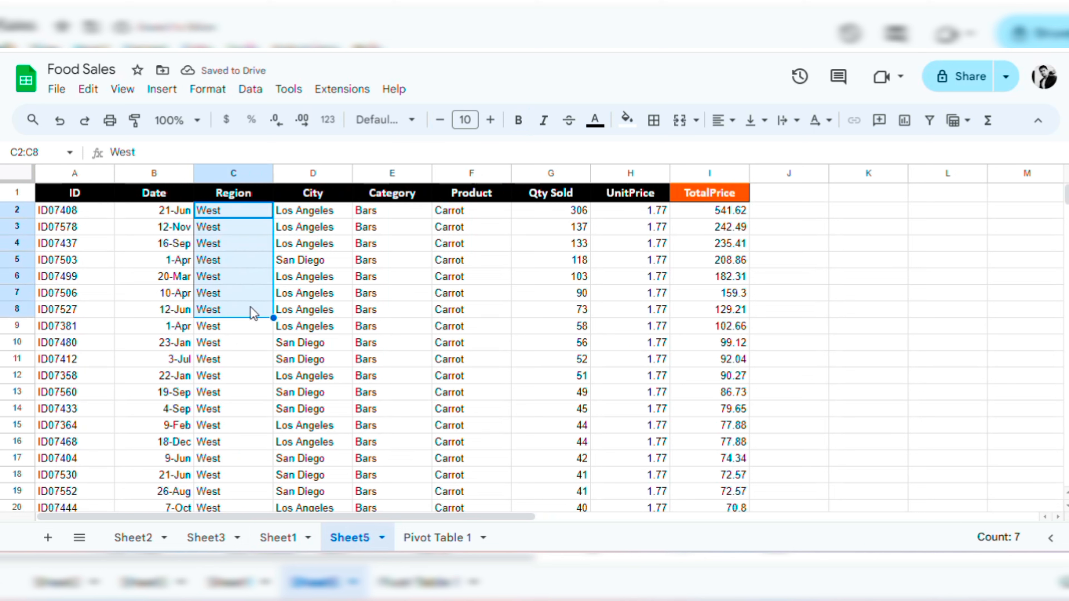
pyautogui.click(475, 173)
pyautogui.click(564, 276)
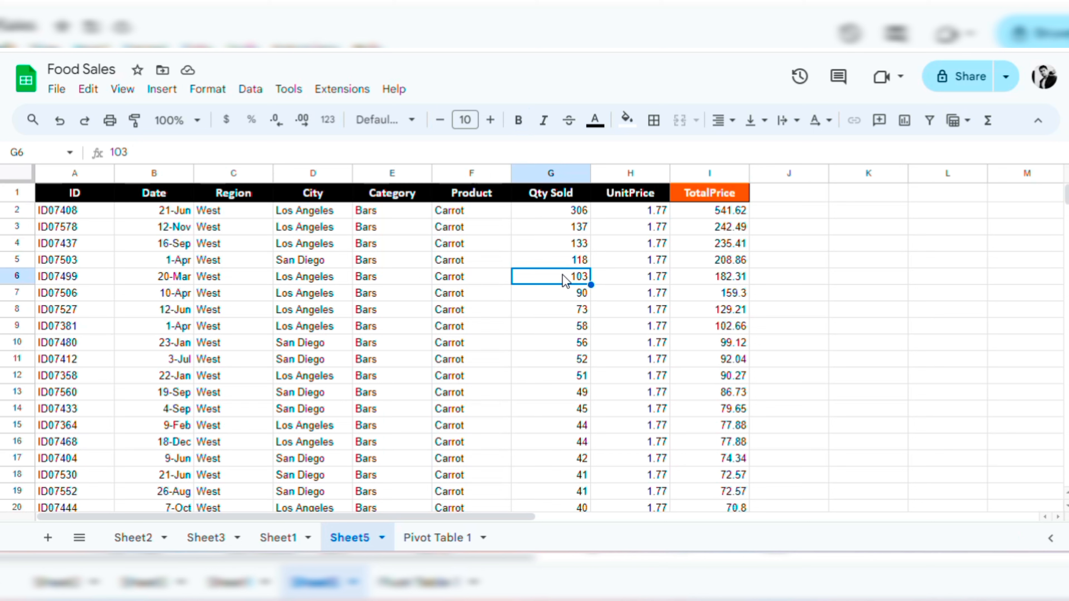
pyautogui.click(396, 214)
pyautogui.press('Left')
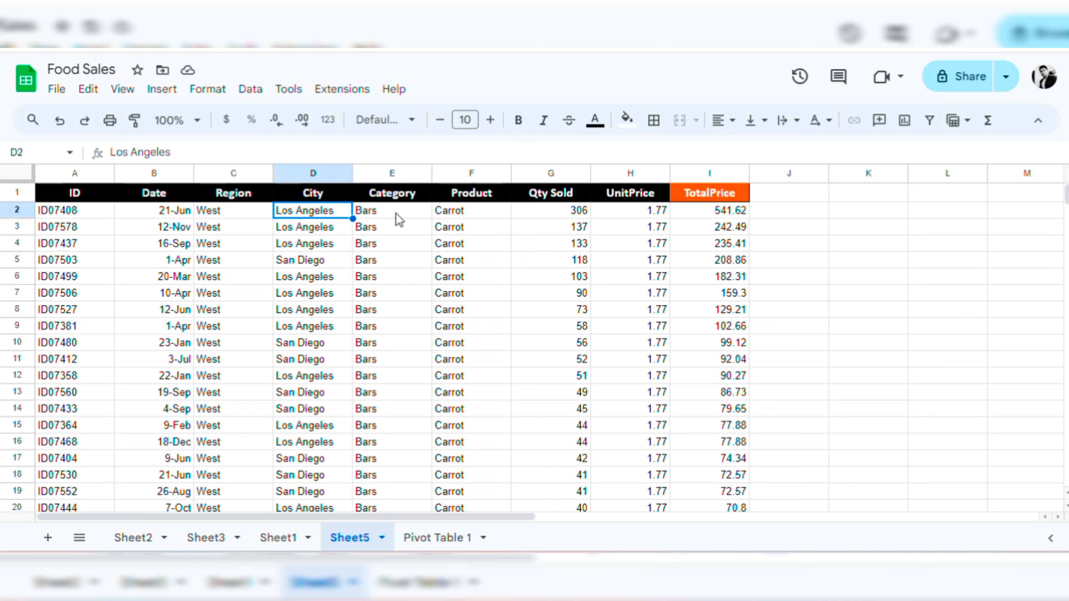
pyautogui.press('Left')
pyautogui.press('Left')
pyautogui.press('Left')
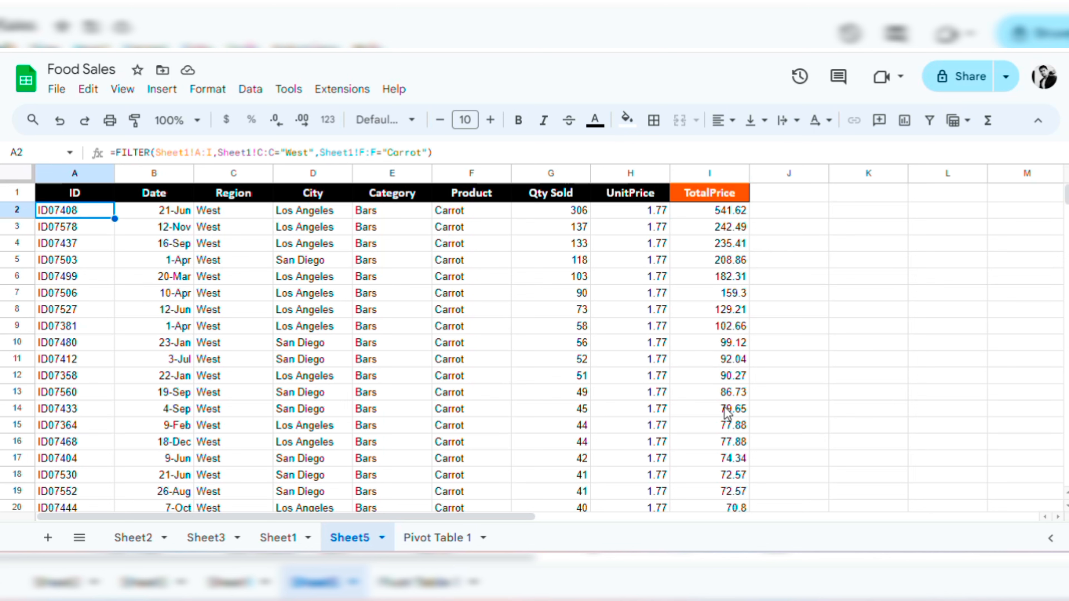
pyautogui.click(731, 330)
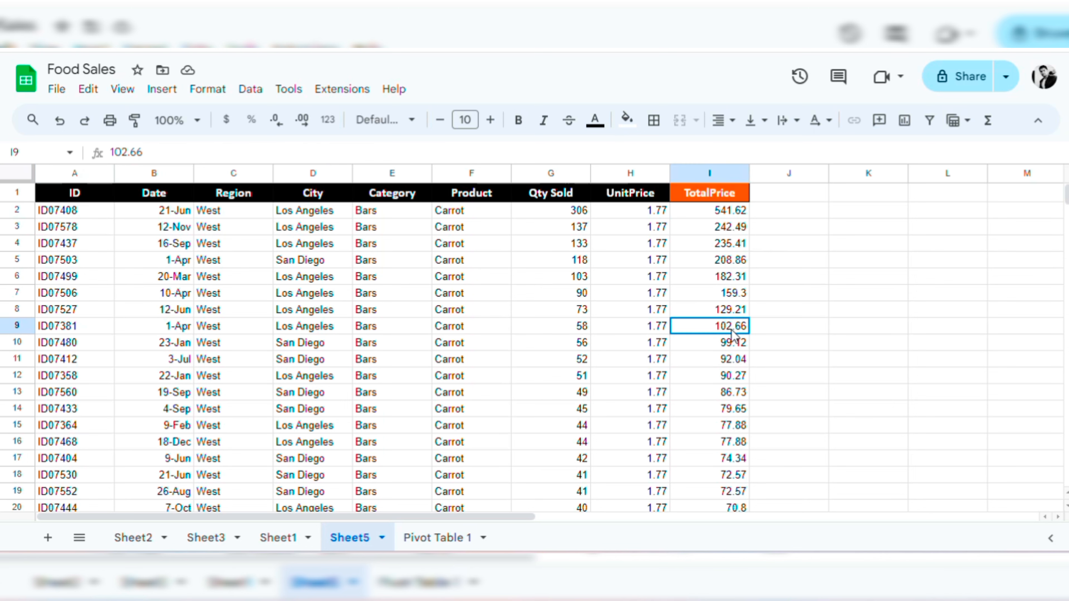
pyautogui.click(732, 346)
pyautogui.moveTo(730, 343); pyautogui.dragTo(728, 436)
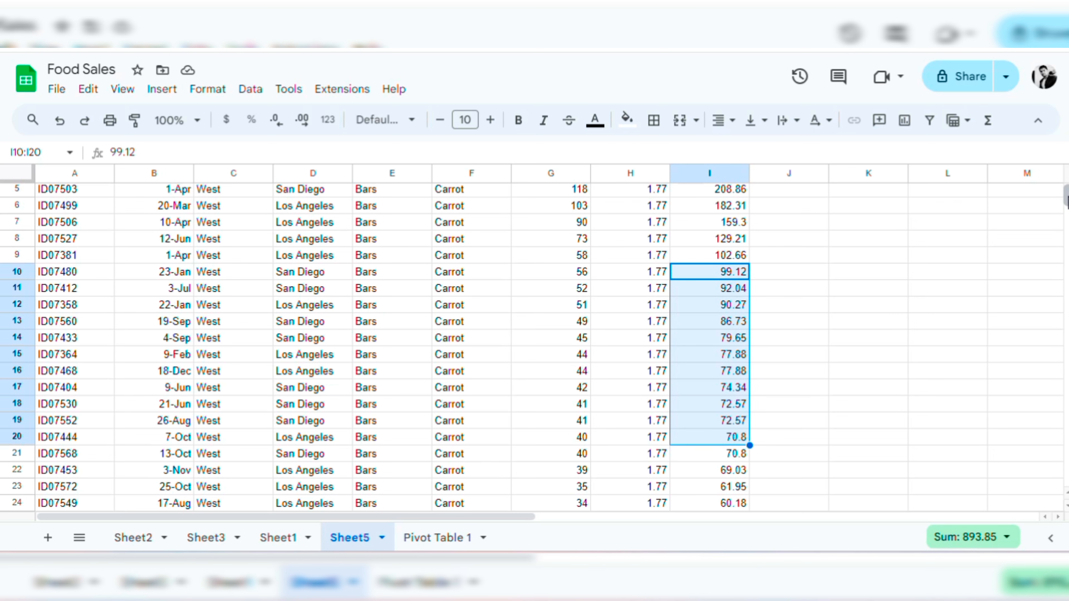
pyautogui.scroll(2, 1065, 196)
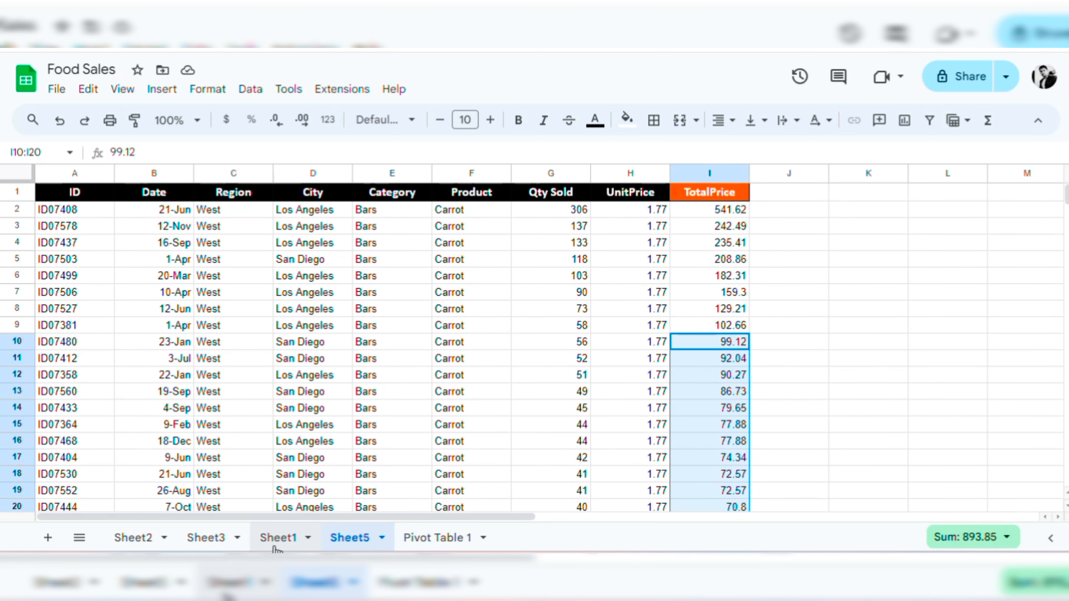
# Step: Clear the copy selection in Sheet1 and create a filter on header row 1
pyautogui.click(278, 537)
pyautogui.click(792, 274)
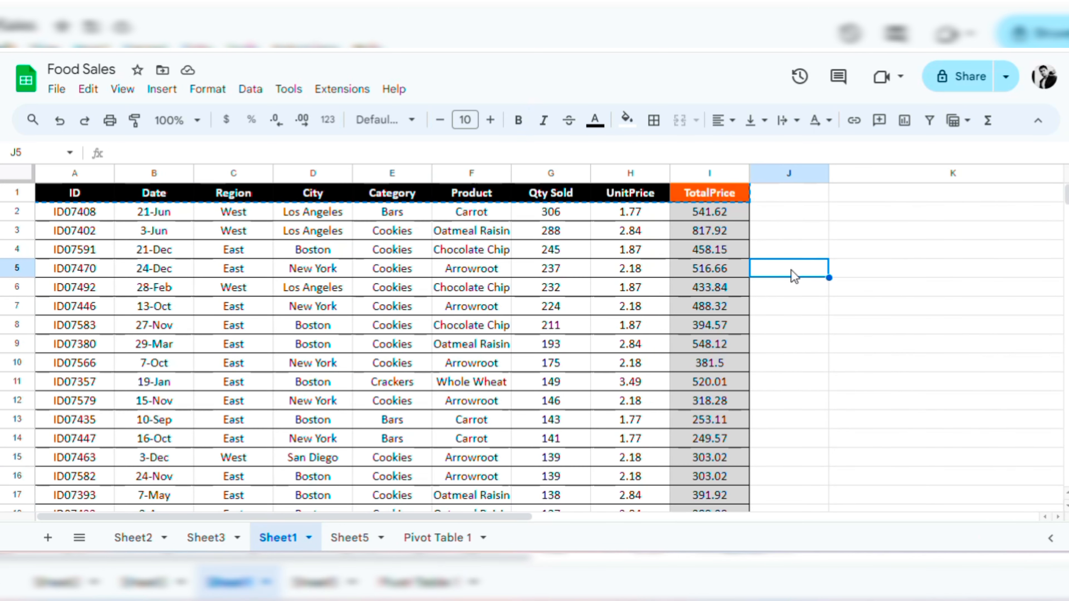
pyautogui.press('Escape')
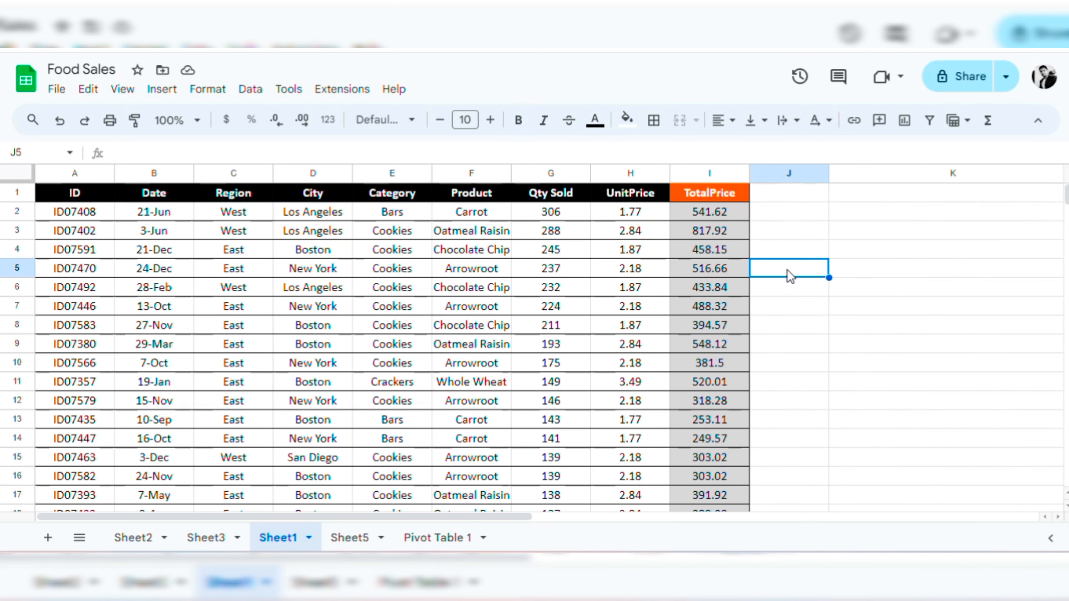
pyautogui.click(17, 193)
pyautogui.click(931, 122)
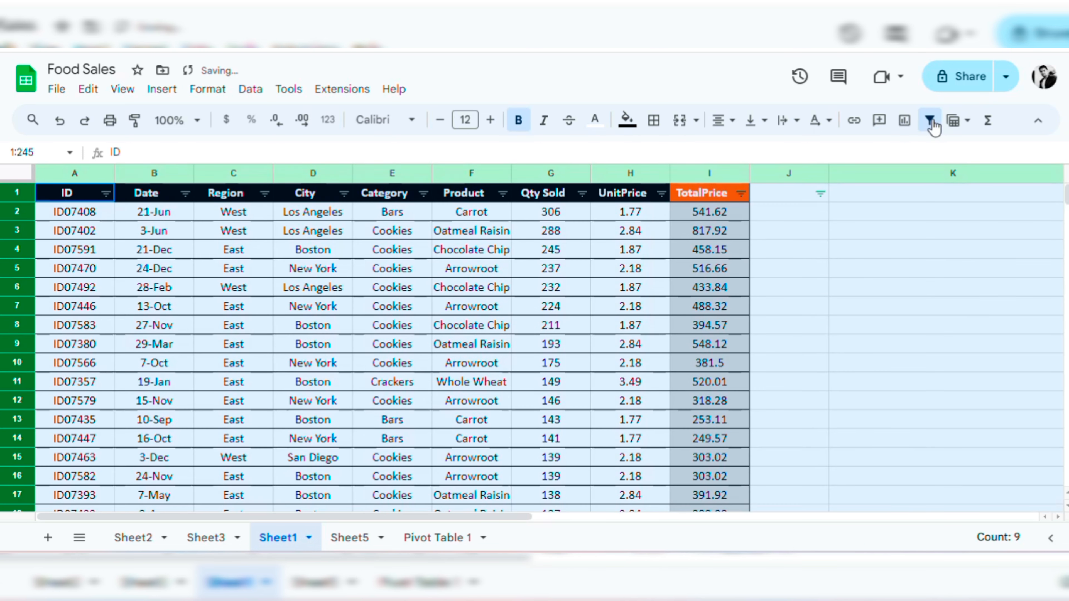
# Step: Exclude 33.6, 35.28, 35.4 and 36.45 with the TotalPrice filter, and remove the filter from Sheet1
pyautogui.click(741, 194)
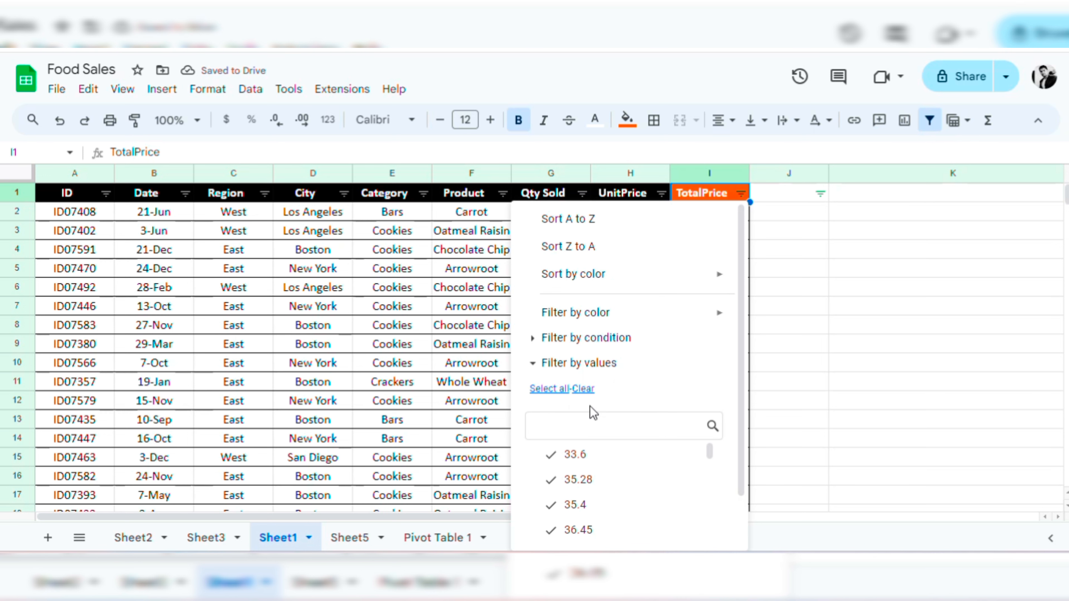
pyautogui.click(594, 452)
pyautogui.click(596, 480)
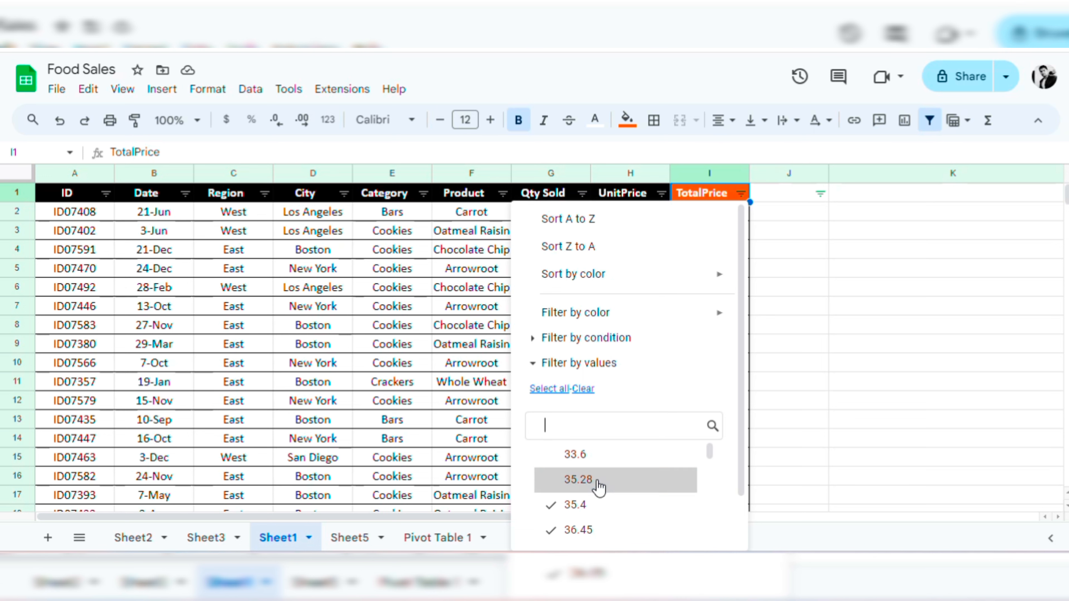
pyautogui.click(604, 507)
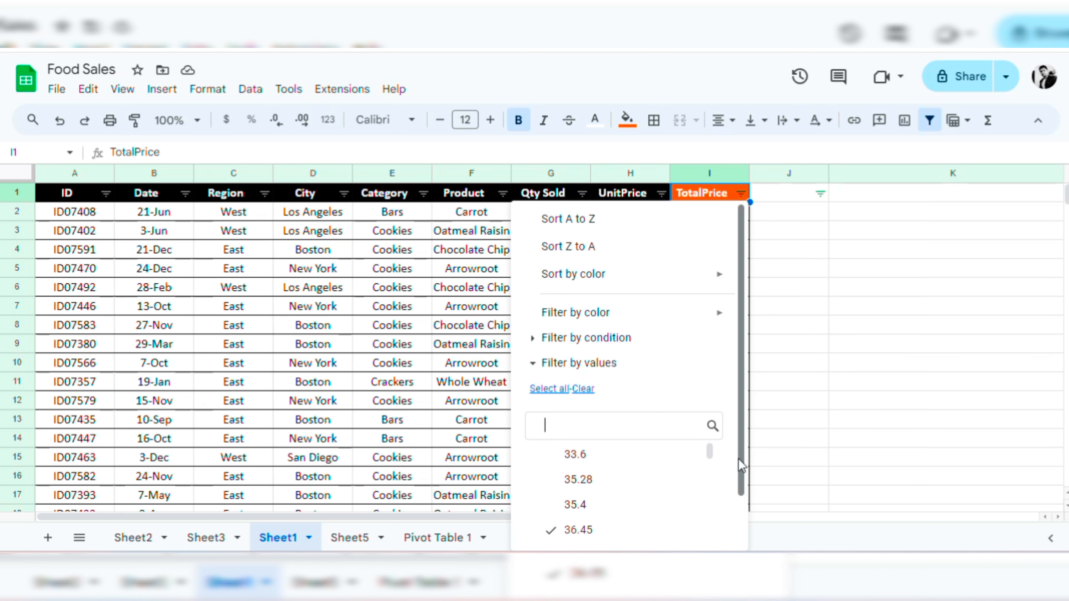
pyautogui.moveTo(738, 459); pyautogui.dragTo(744, 503)
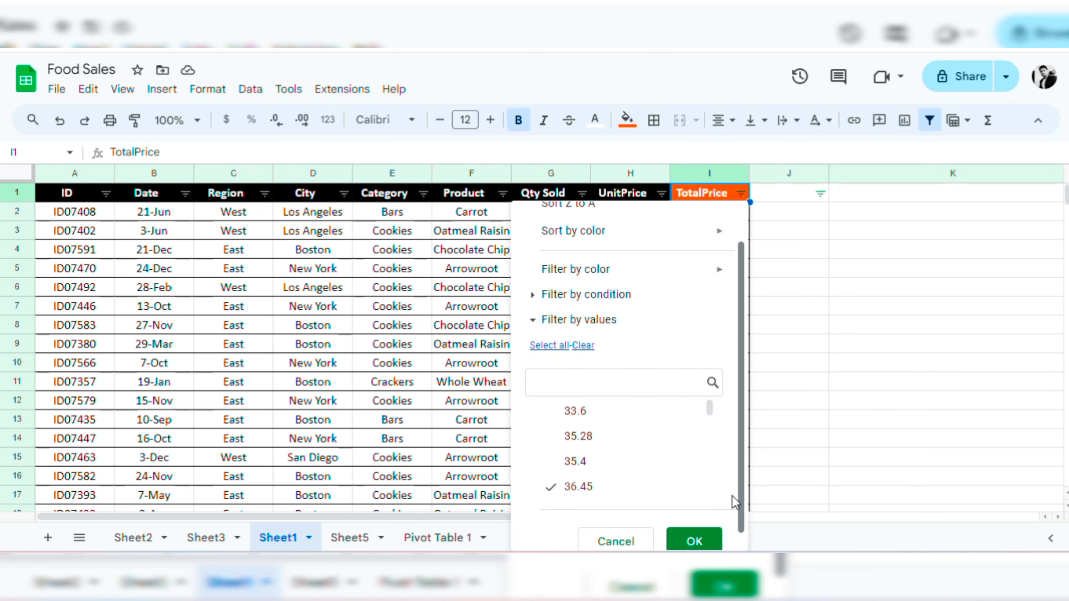
pyautogui.click(575, 488)
pyautogui.moveTo(707, 407); pyautogui.dragTo(707, 423)
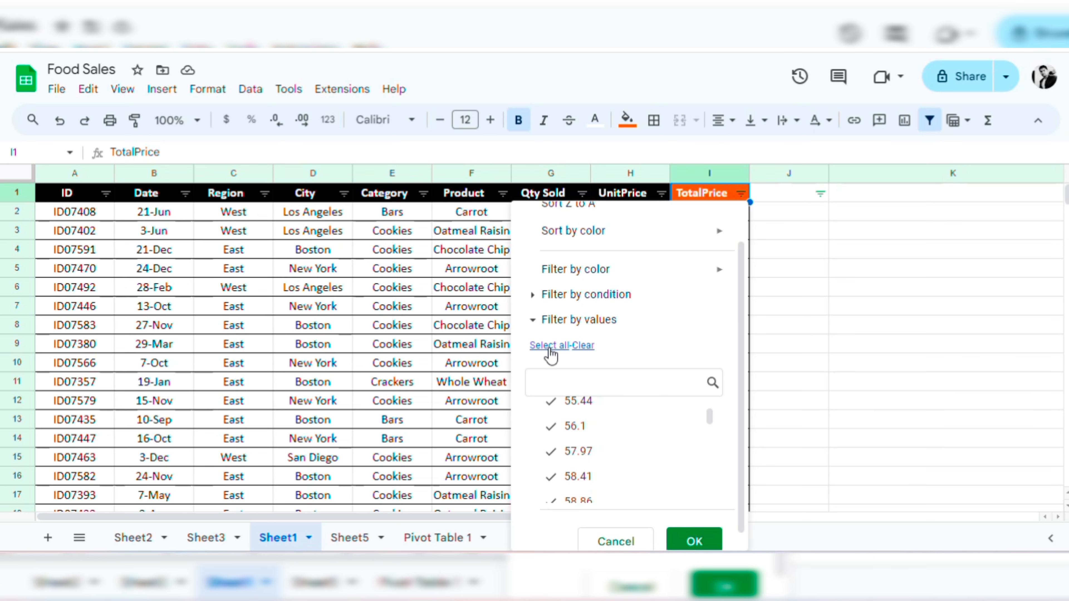
pyautogui.click(693, 543)
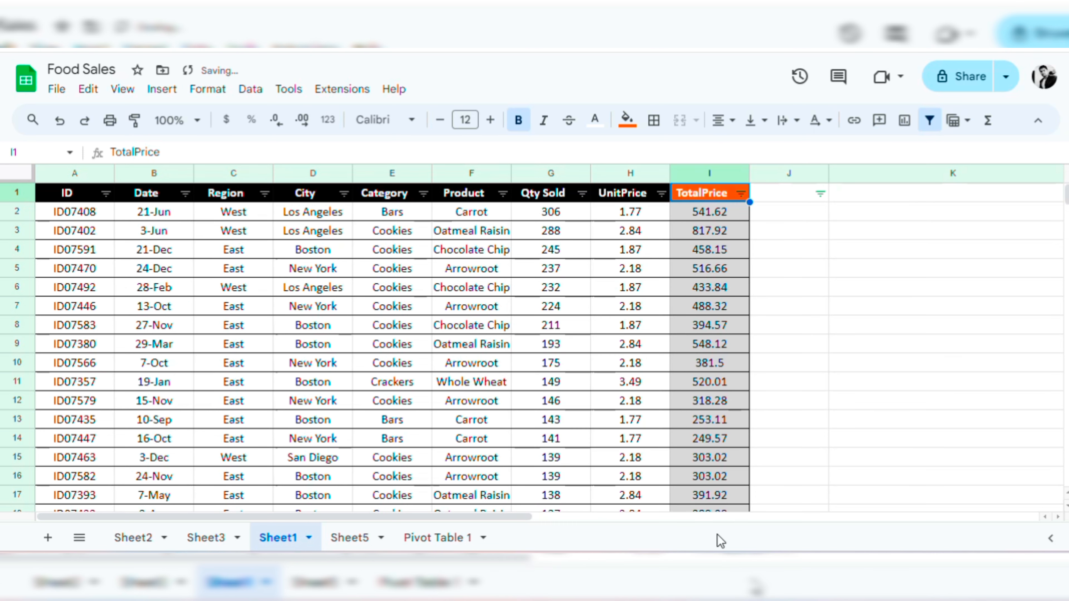
pyautogui.click(857, 381)
pyautogui.click(929, 121)
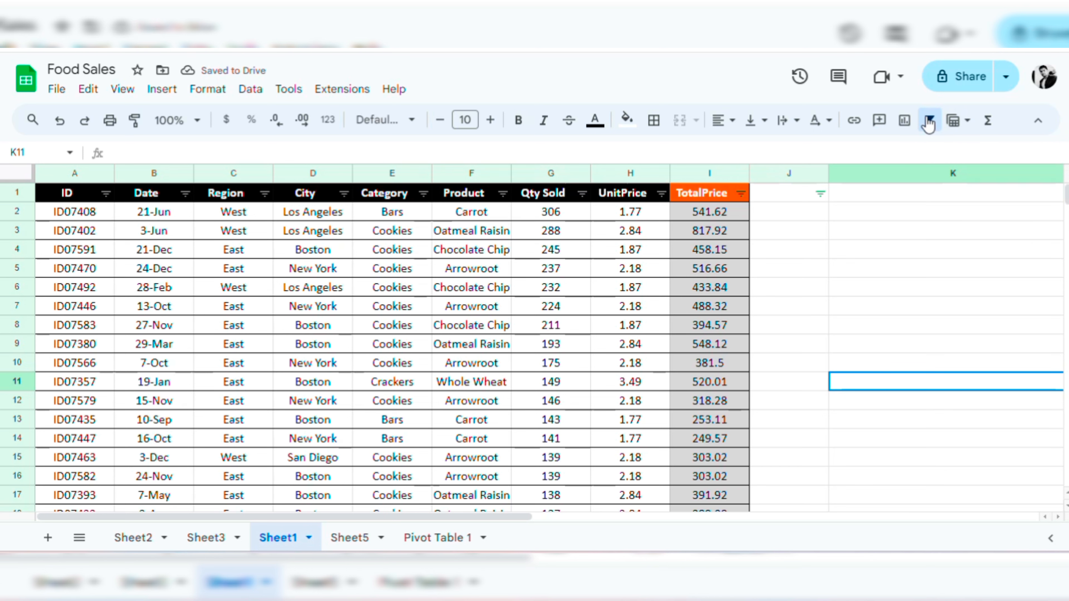
# Step: Add a third condition for the TotalPrice column, Sheet1!I:I>100, to the FILTER formula in Sheet5 cell A2
pyautogui.click(354, 536)
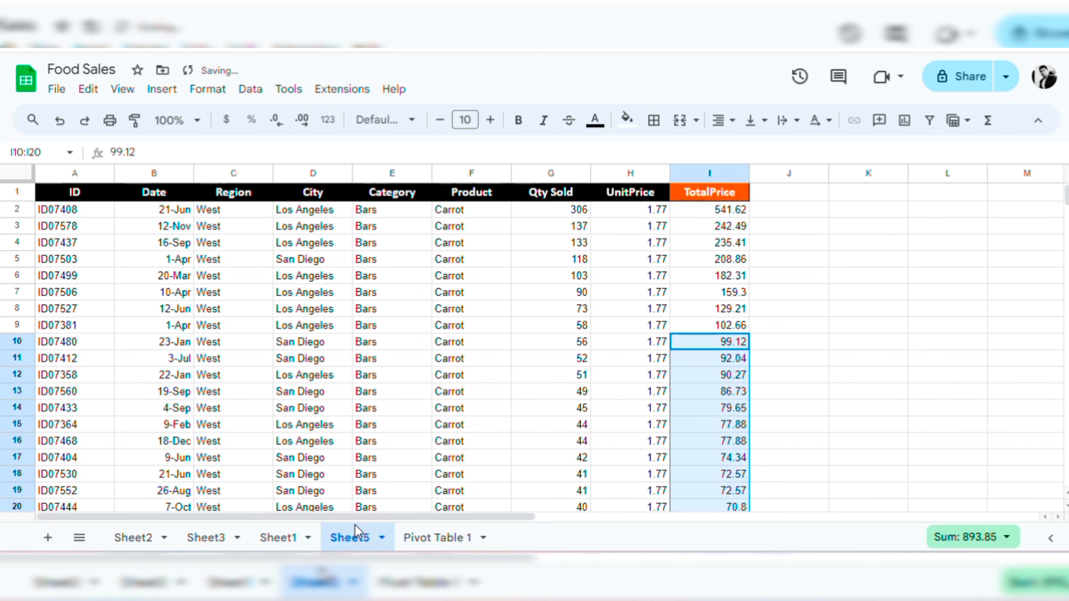
pyautogui.click(95, 211)
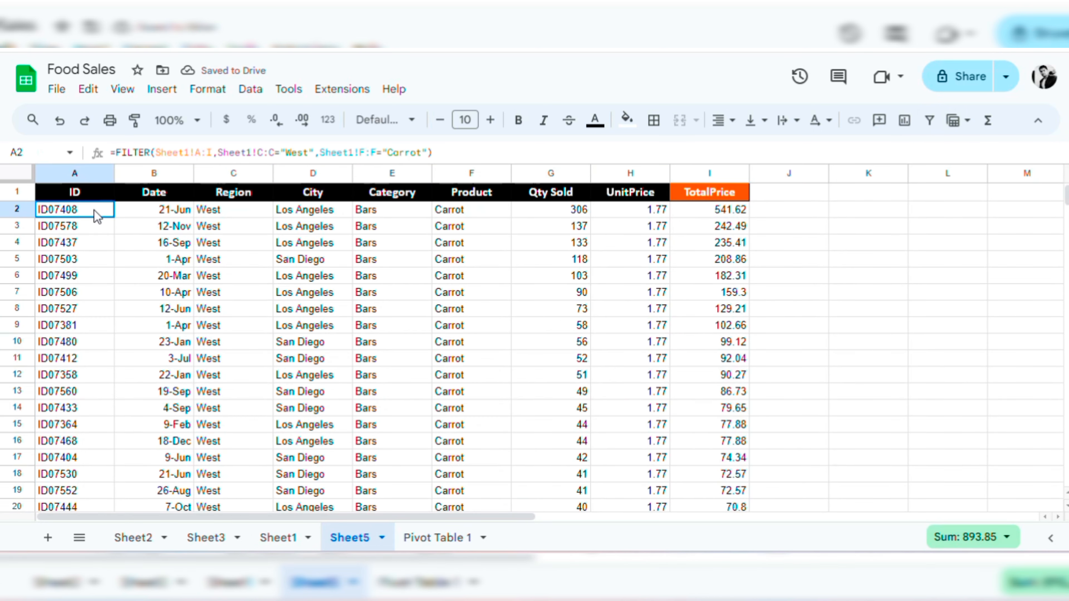
pyautogui.click(455, 152)
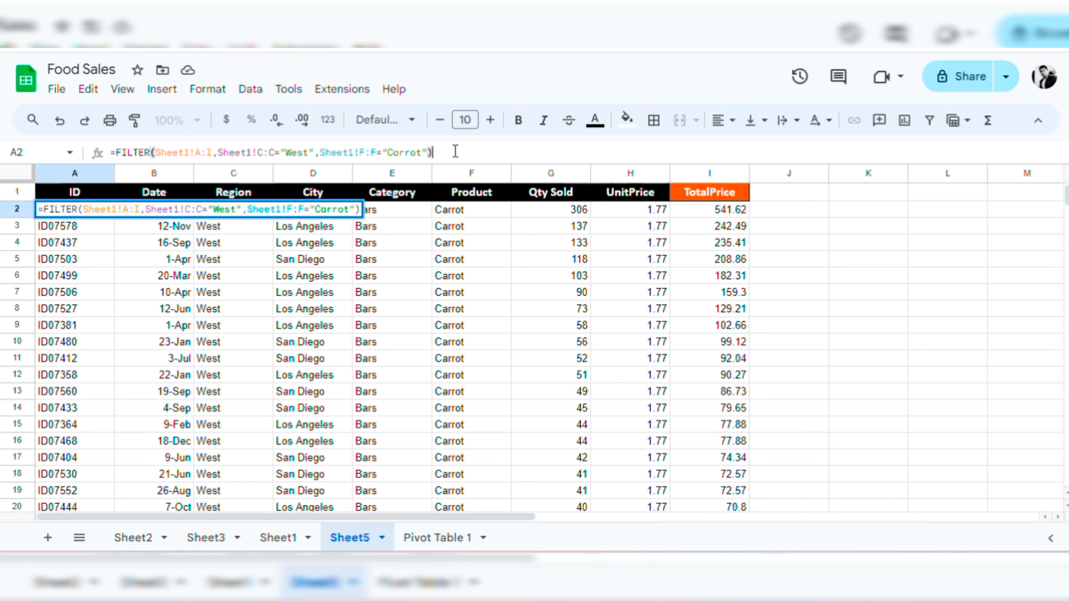
pyautogui.write(',')
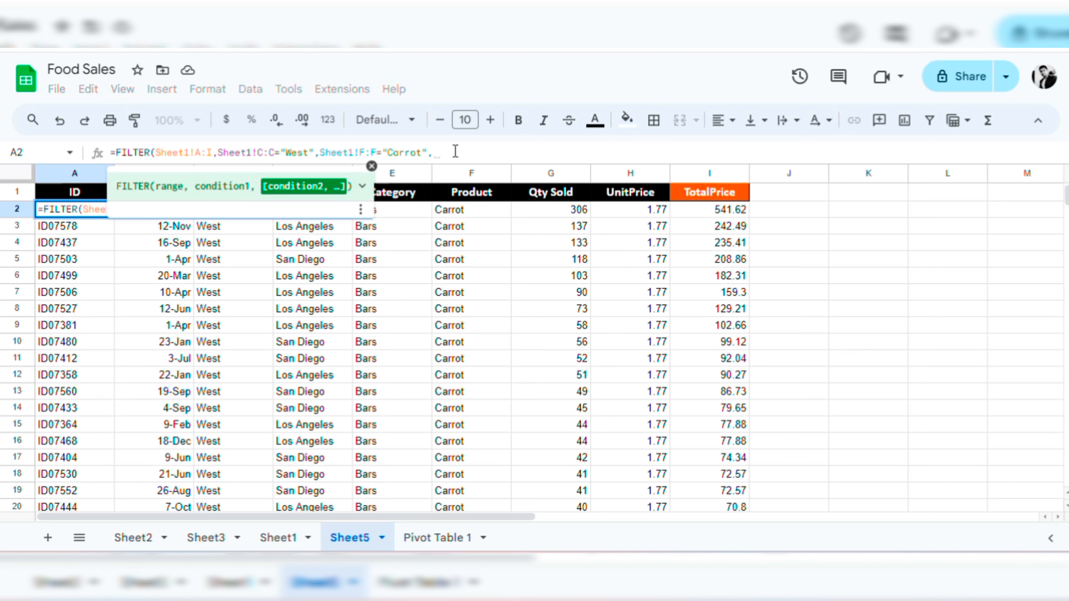
pyautogui.click(285, 526)
pyautogui.click(708, 176)
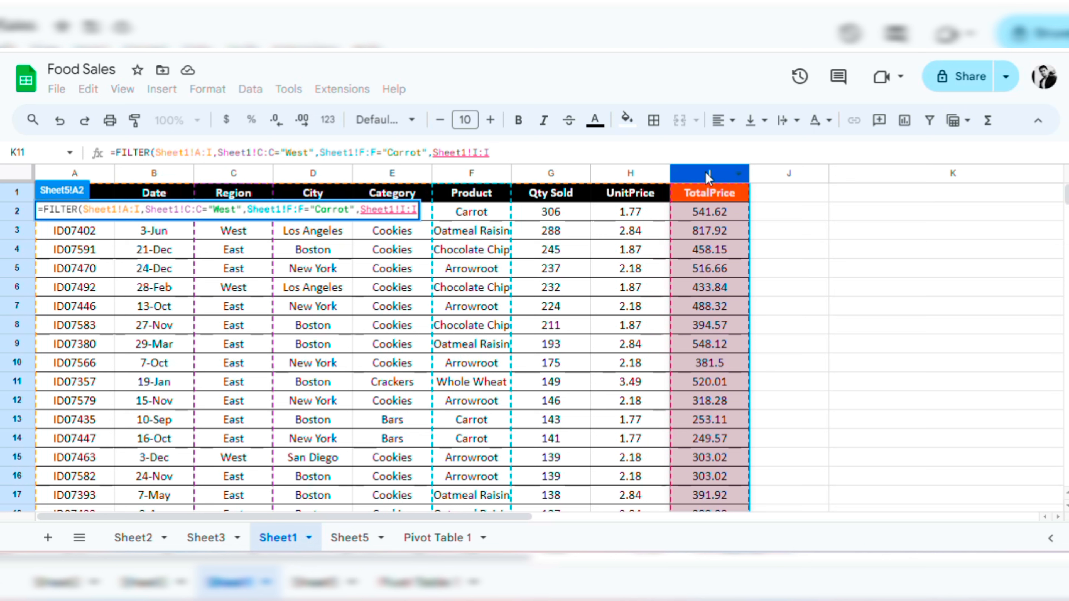
pyautogui.write('>')
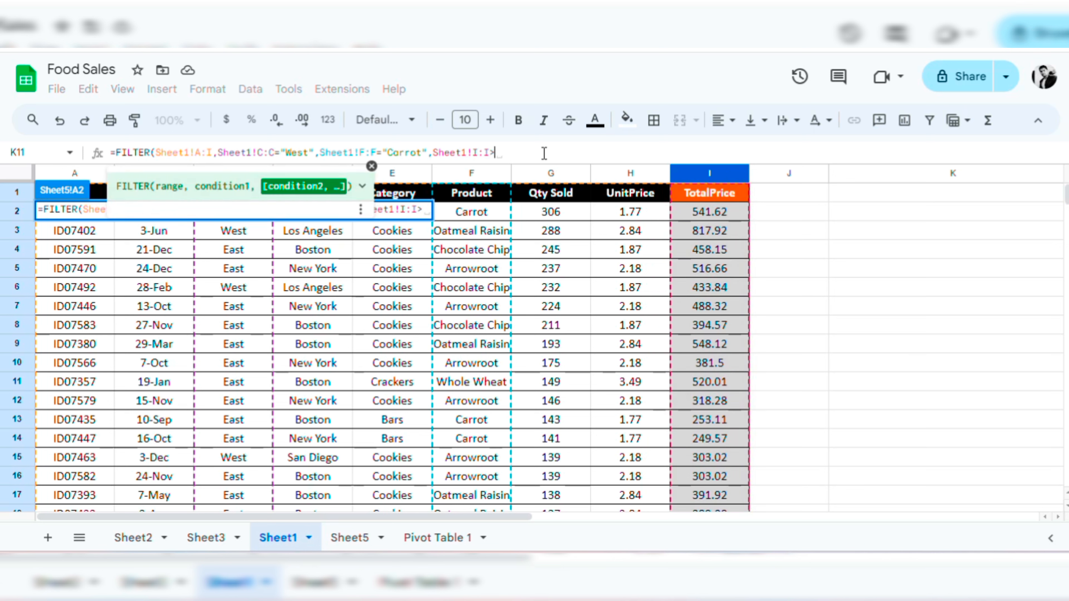
pyautogui.write('100')
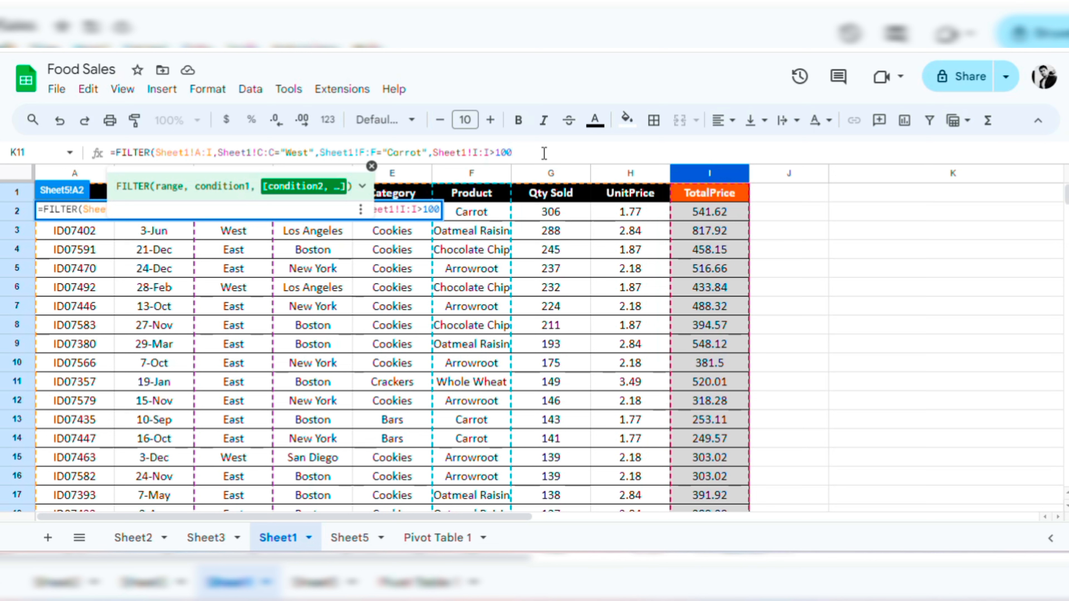
# Step: Change the TotalPrice condition to Sheet1!I:I>=100, close the FILTER formula and enter it
pyautogui.press('BackSpace')
pyautogui.press('BackSpace')
pyautogui.press('BackSpace')
pyautogui.write('100')
pyautogui.press('BackSpace')
pyautogui.press('BackSpace')
pyautogui.press('BackSpace')
pyautogui.press('BackSpace')
pyautogui.write('>')
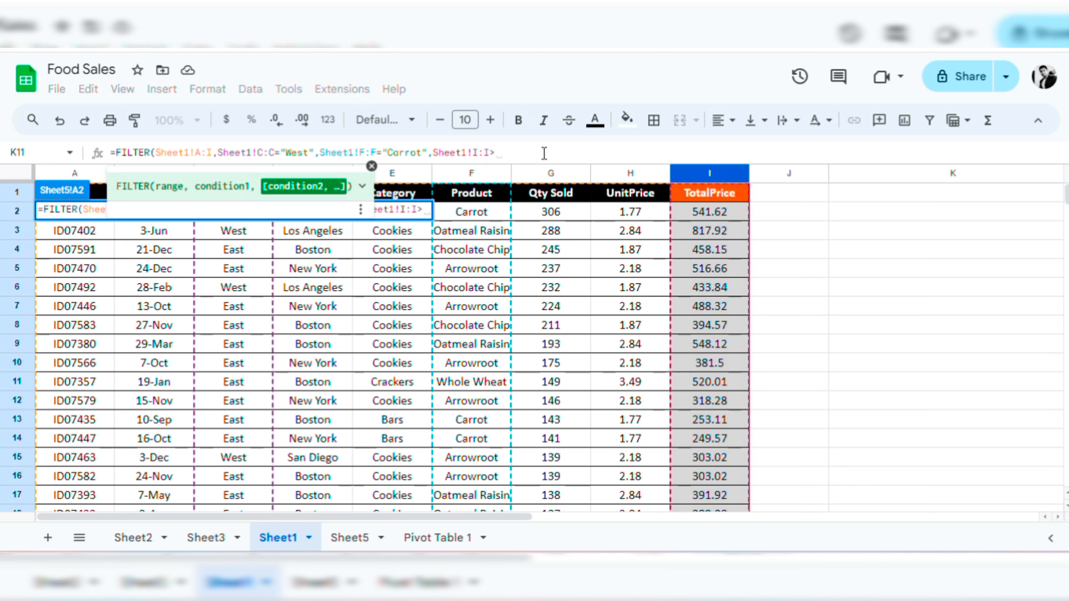
pyautogui.write('=100)')
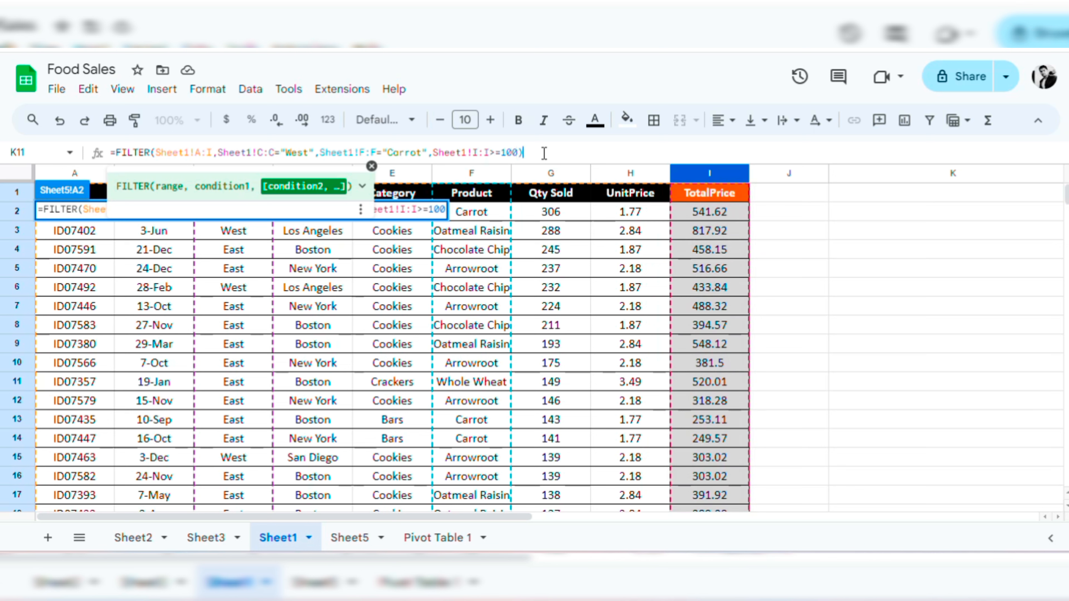
pyautogui.press('Return')
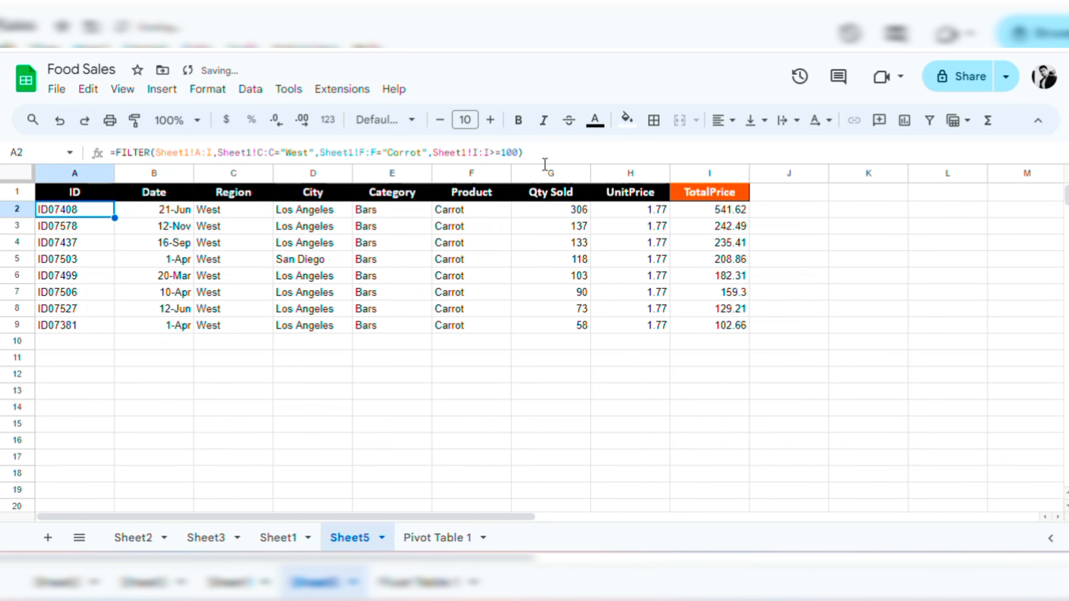
# Step: Check the filtered TotalPrice values in I2:I9 of Sheet5 and return to the formula in A2
pyautogui.moveTo(734, 213); pyautogui.dragTo(741, 328)
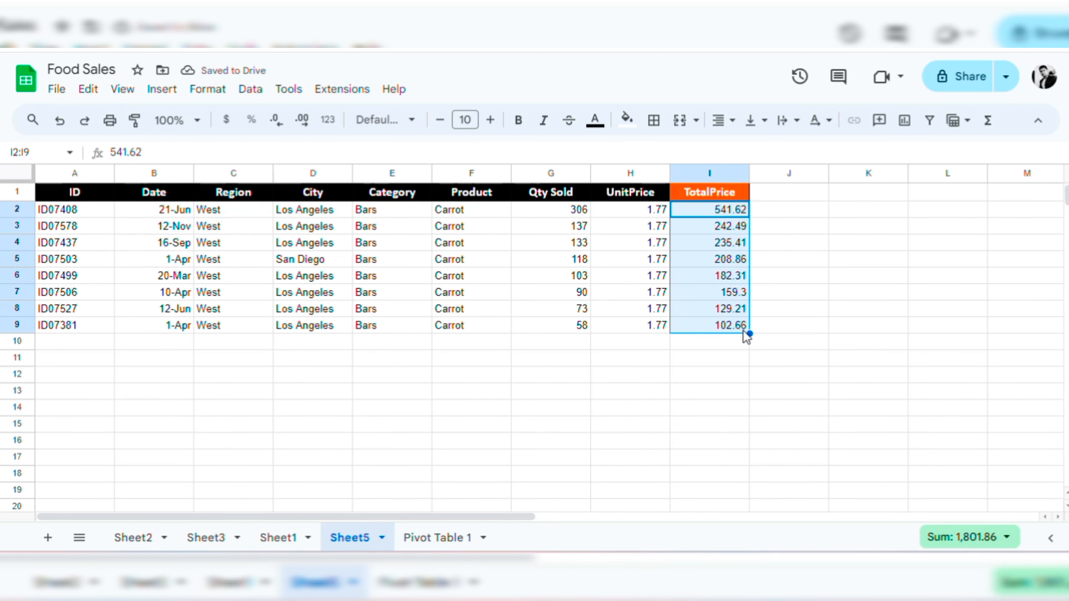
pyautogui.click(742, 359)
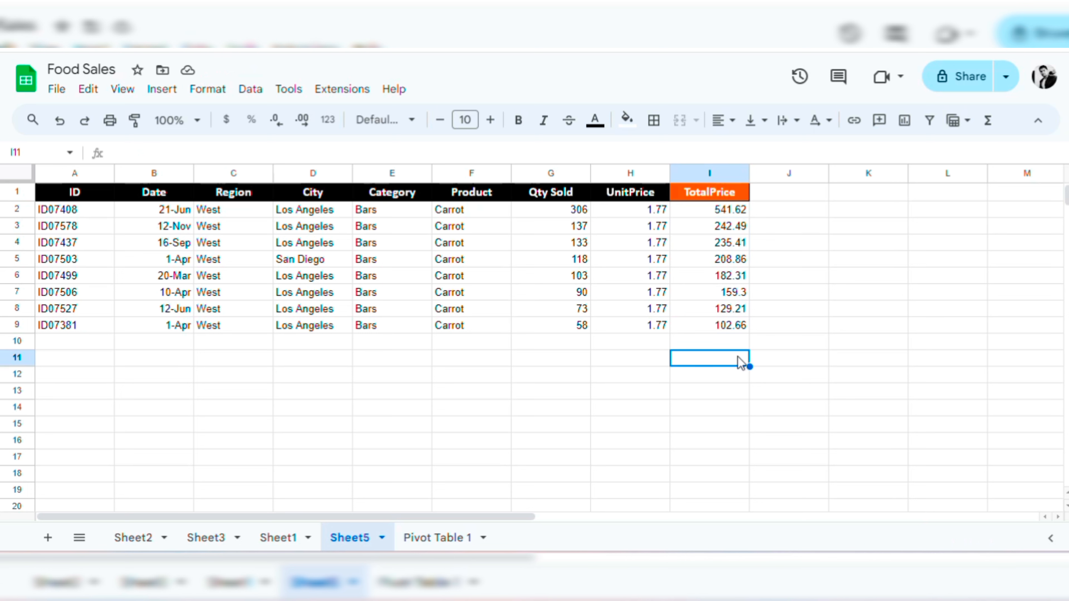
pyautogui.click(81, 216)
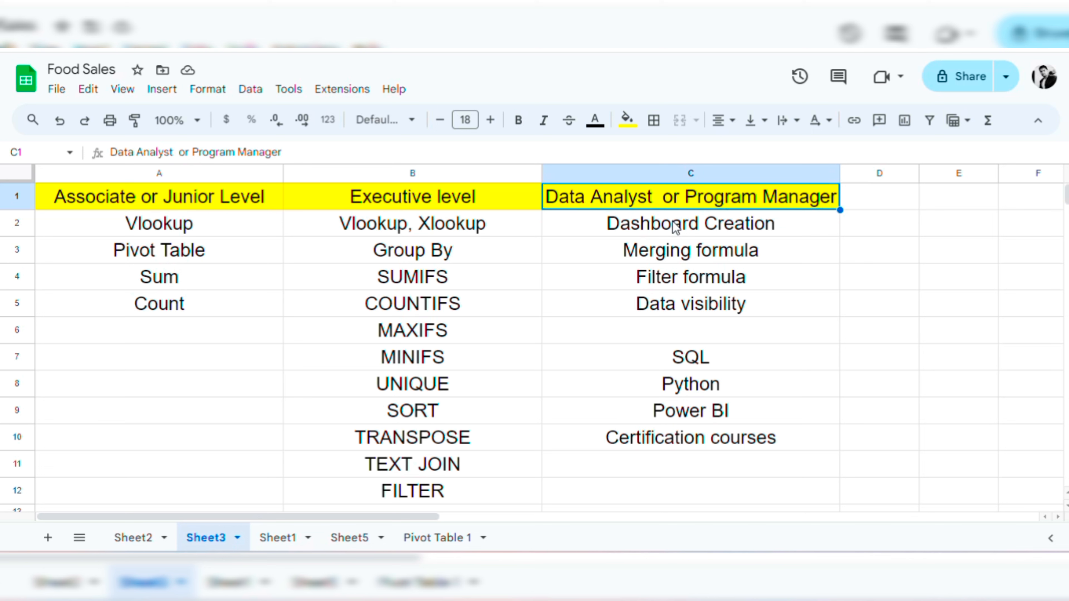
# Step: Review the Data Analyst or Program Manager skills in Sheet3, going over Data visibility and Filter formula
pyautogui.click(703, 293)
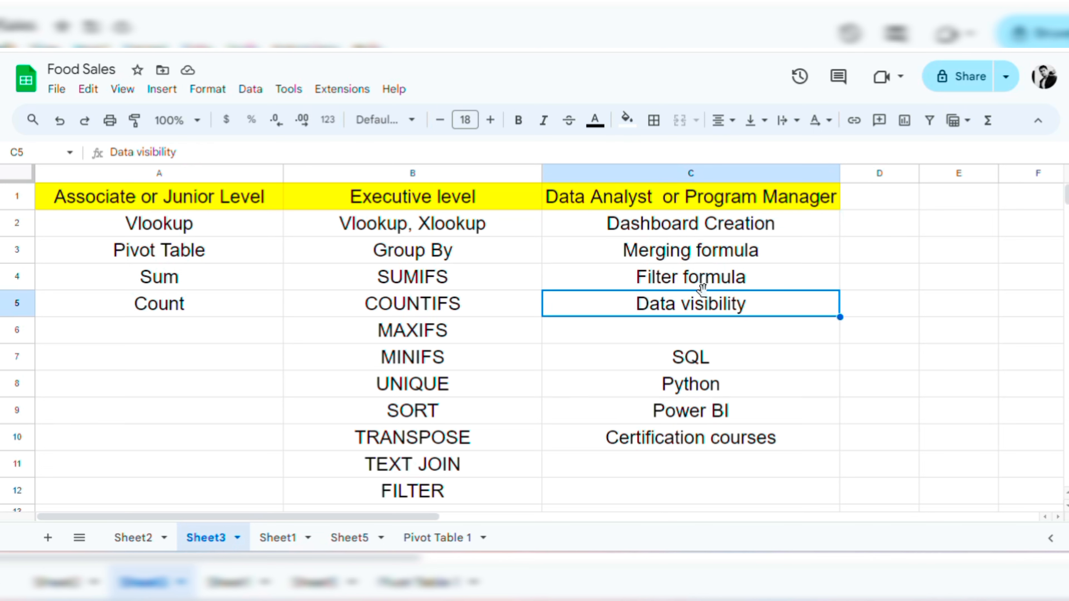
pyautogui.click(702, 288)
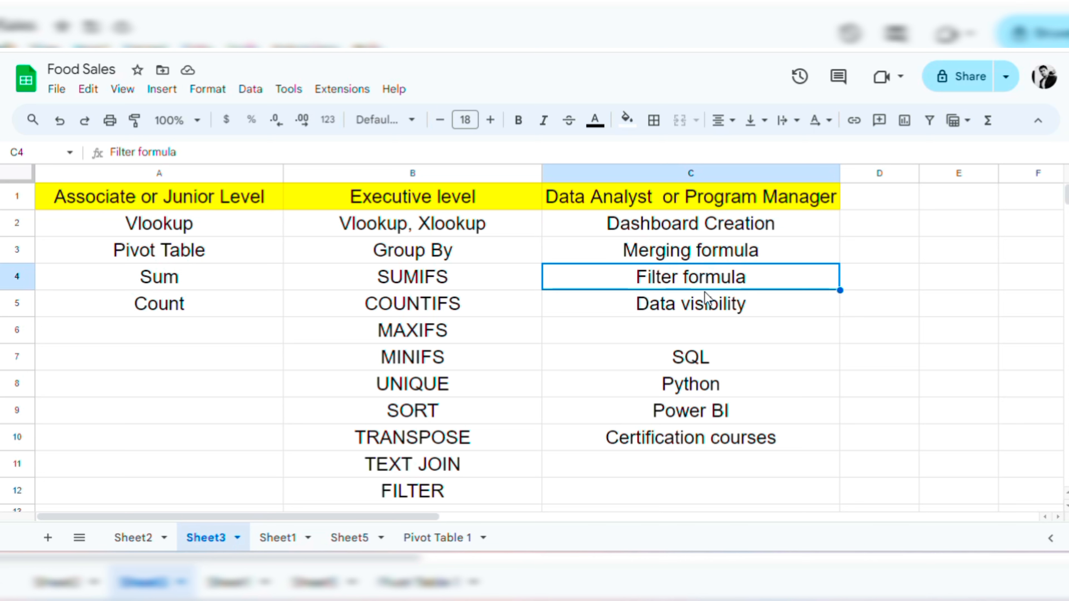